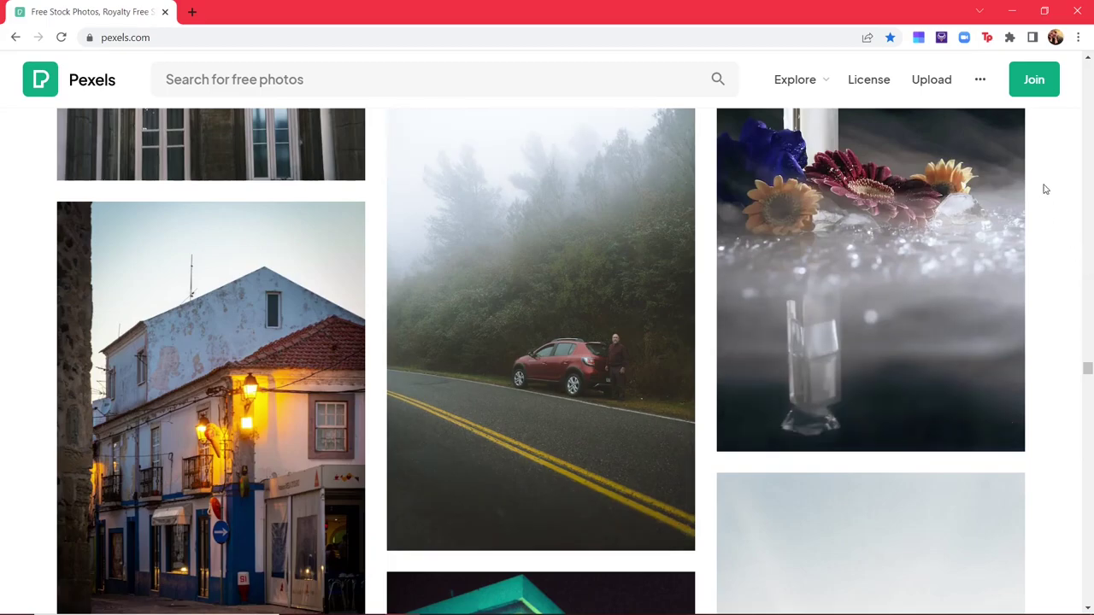
- Scroll back up through the Pexels free photo feed
scroll(302, 361, up, 1)
scroll(301, 361, up, 15)
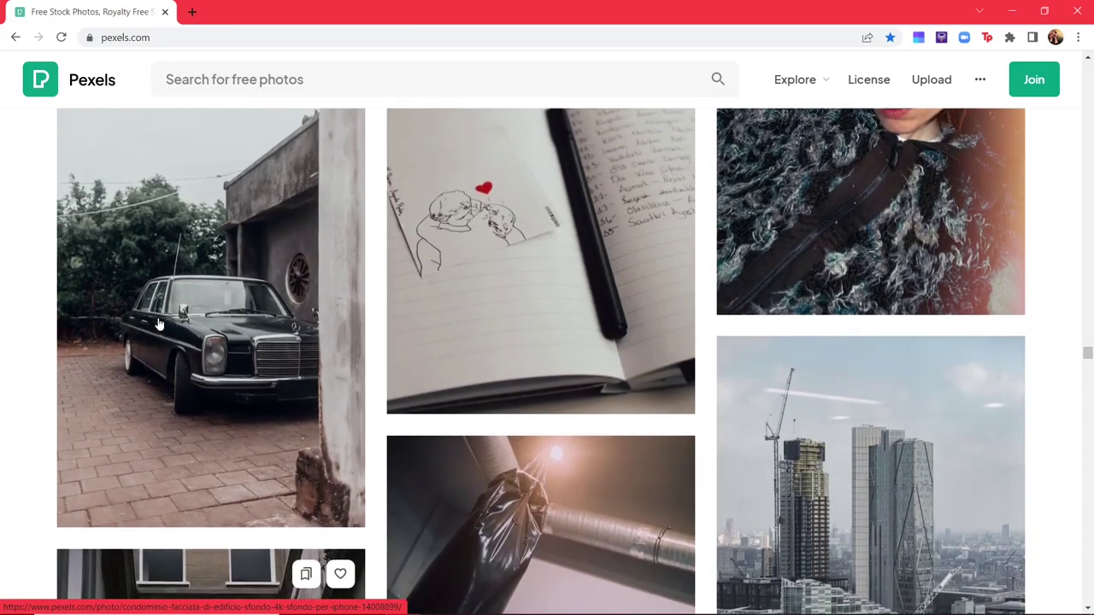
scroll(163, 326, up, 6)
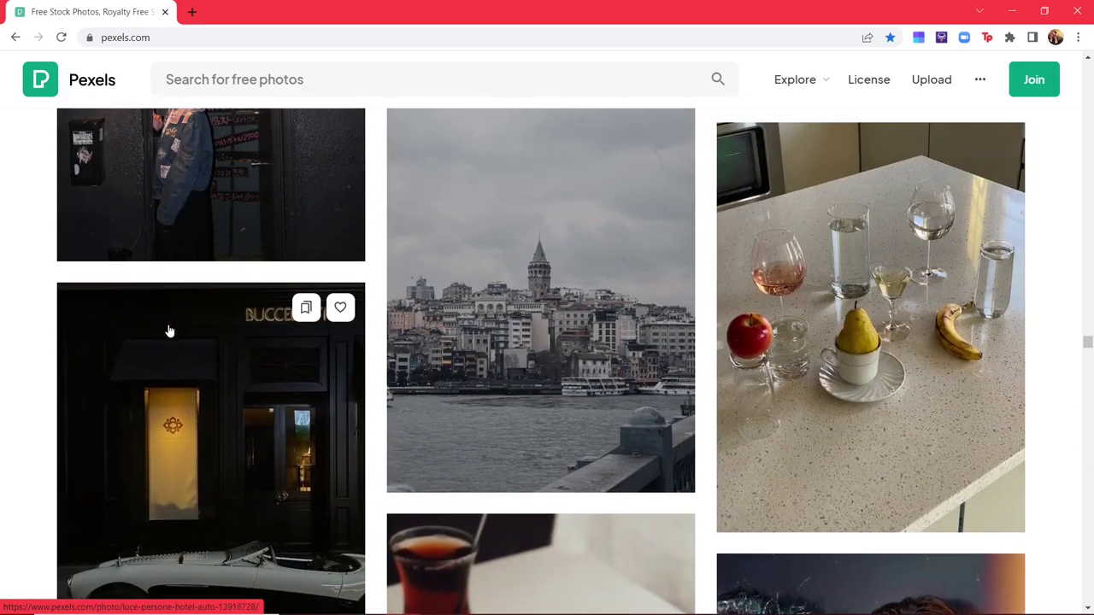
scroll(177, 329, up, 15)
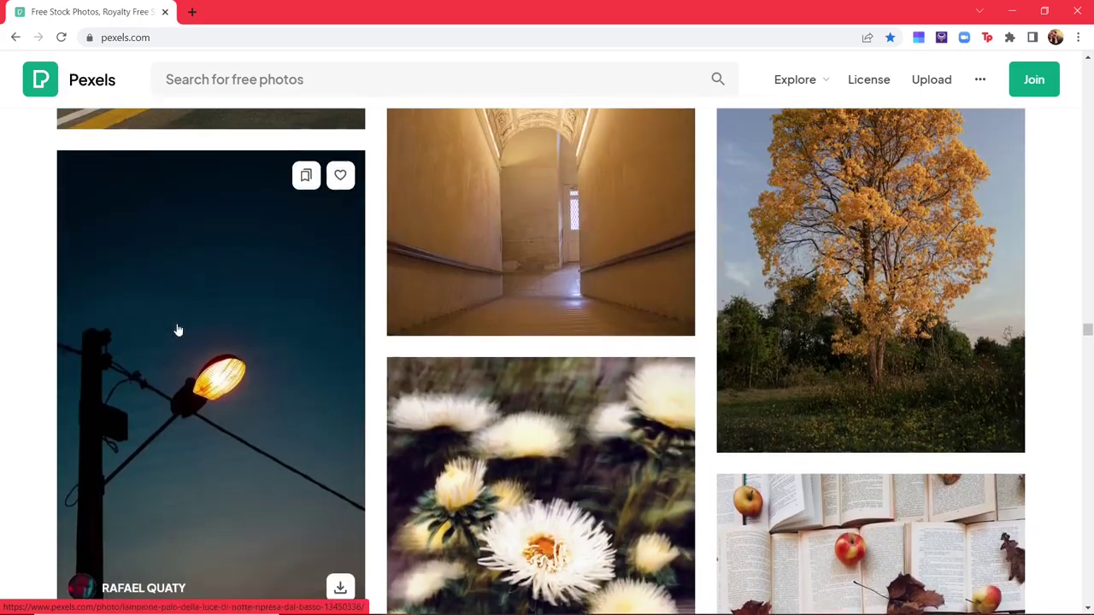
scroll(188, 327, up, 15)
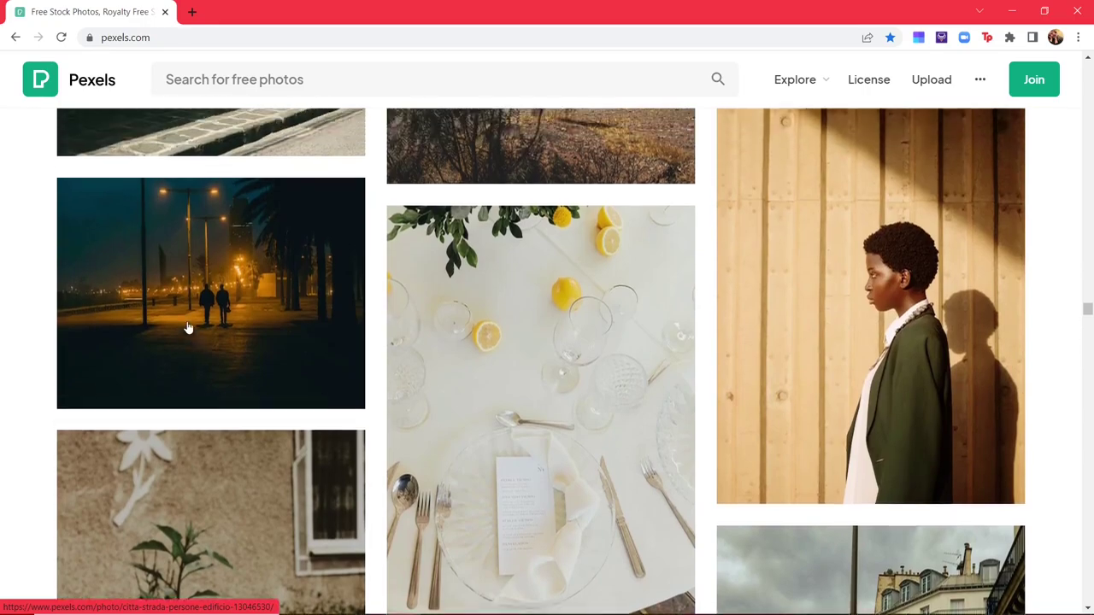
scroll(712, 332, up, 10)
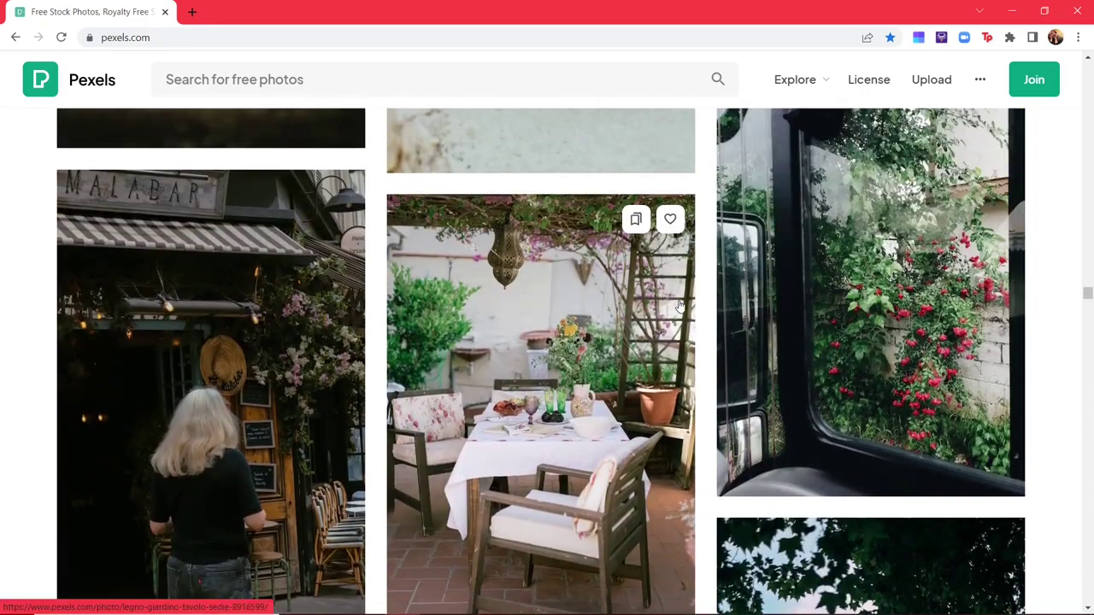
scroll(589, 363, up, 4)
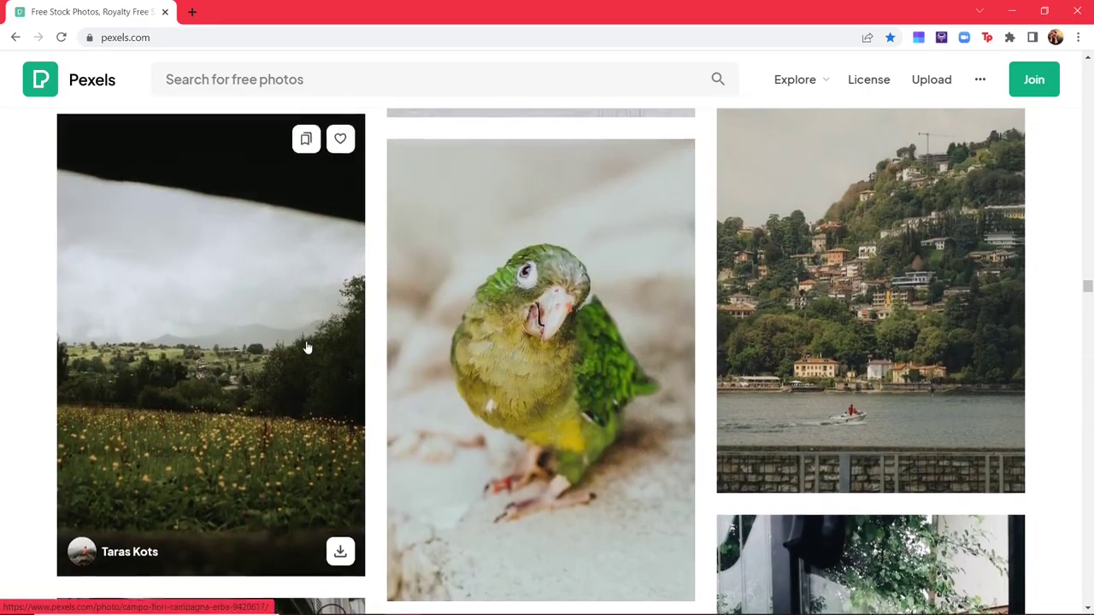
scroll(586, 362, down, 3)
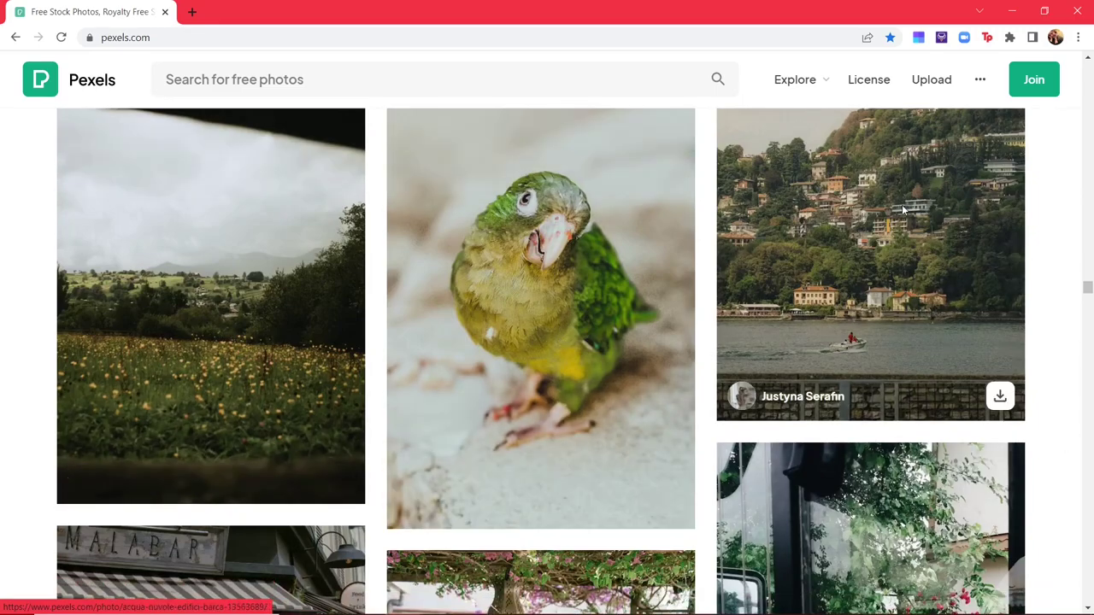
- Preview the hillside lake town photo, dismiss the donation popup, and return to the photo grid
click(903, 212)
scroll(820, 223, down, 1)
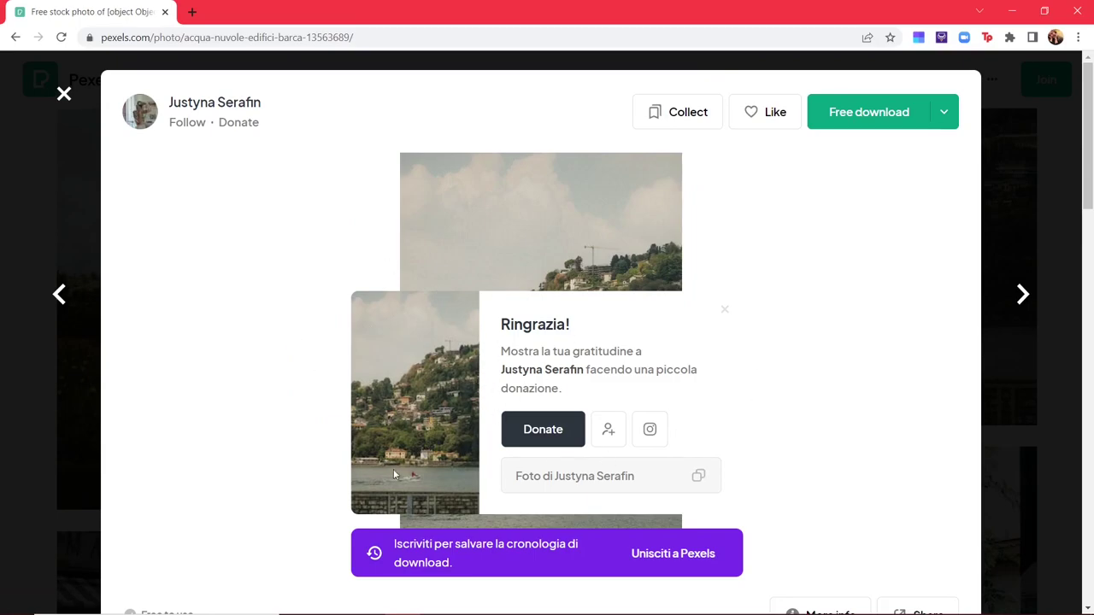
click(279, 259)
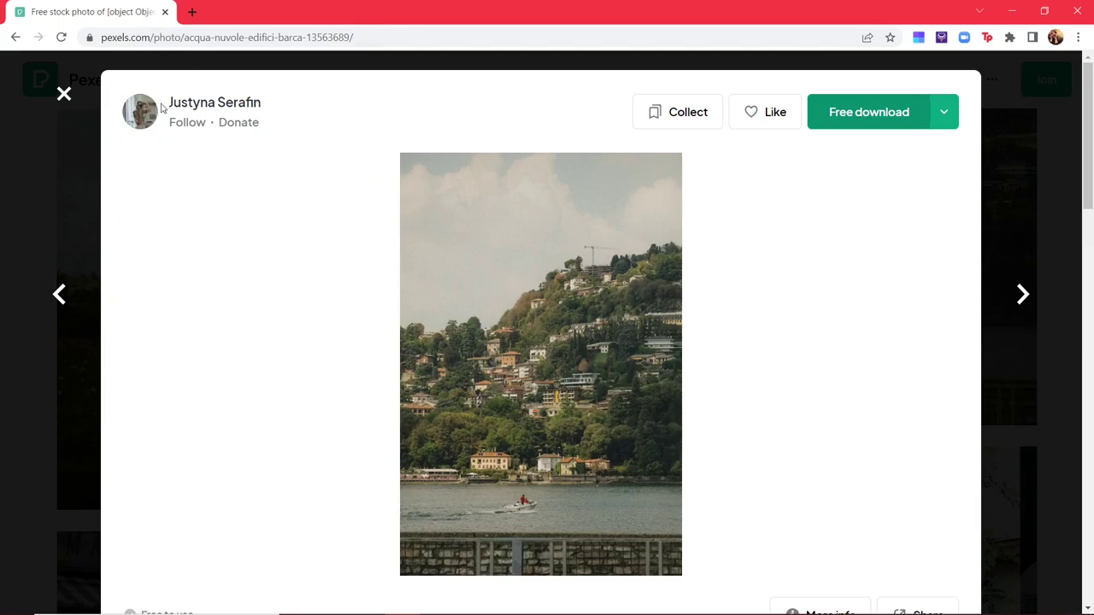
click(1057, 134)
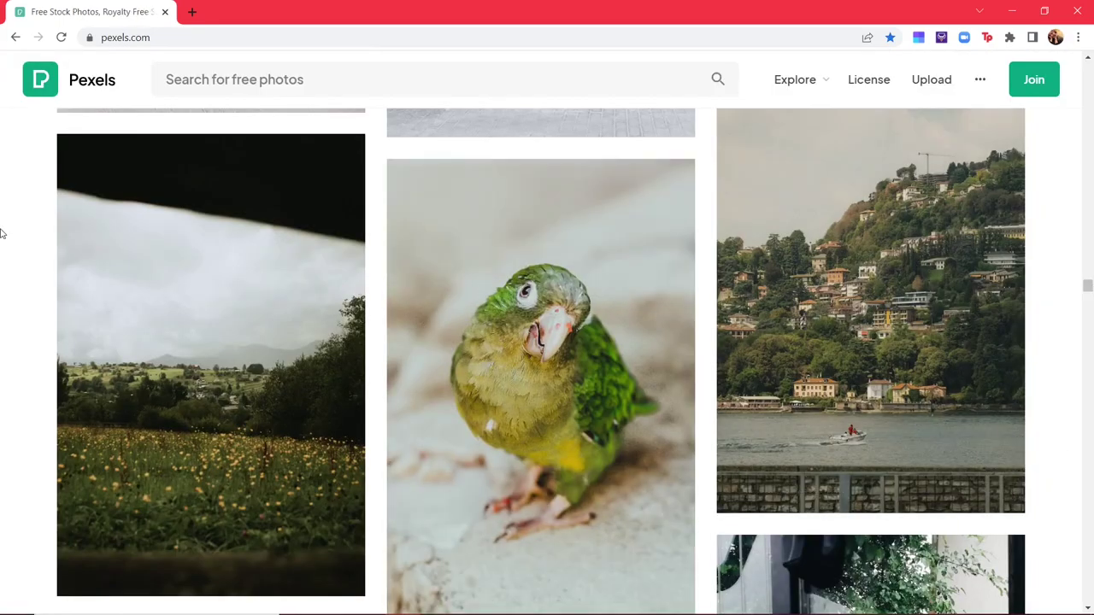
scroll(5, 237, up, 15)
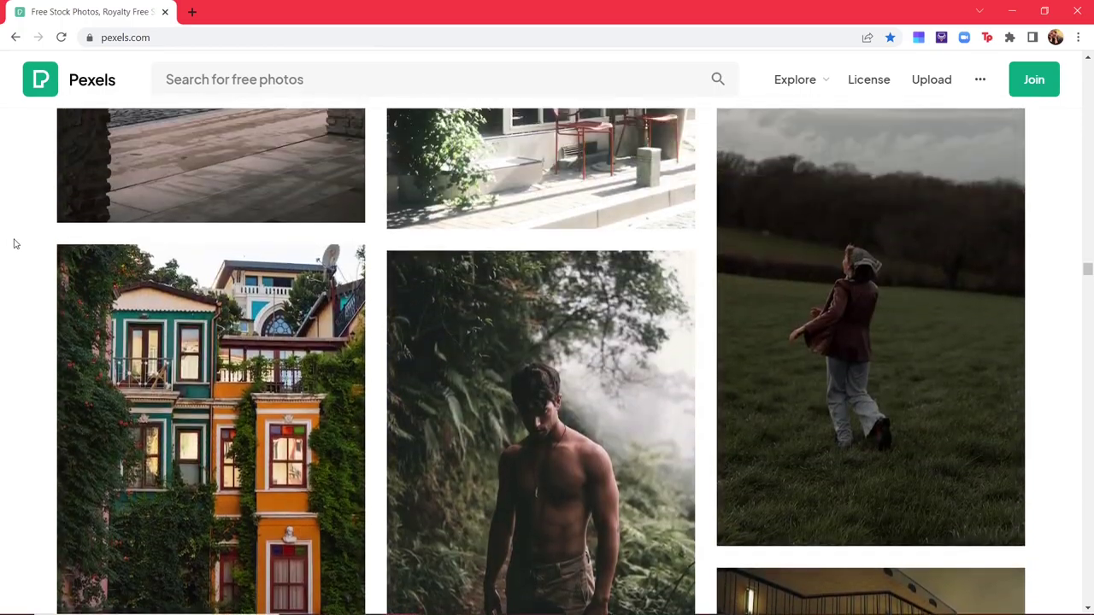
scroll(14, 245, up, 15)
scroll(371, 198, down, 7)
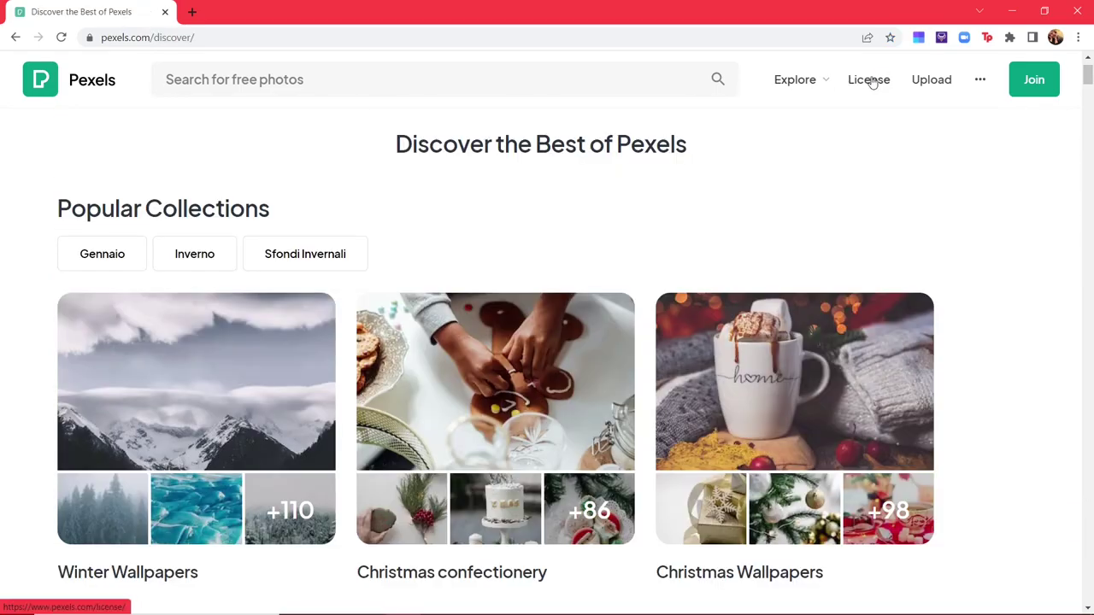
- Read the Pexels License page's allowed and not-allowed sections down to the footer
click(869, 79)
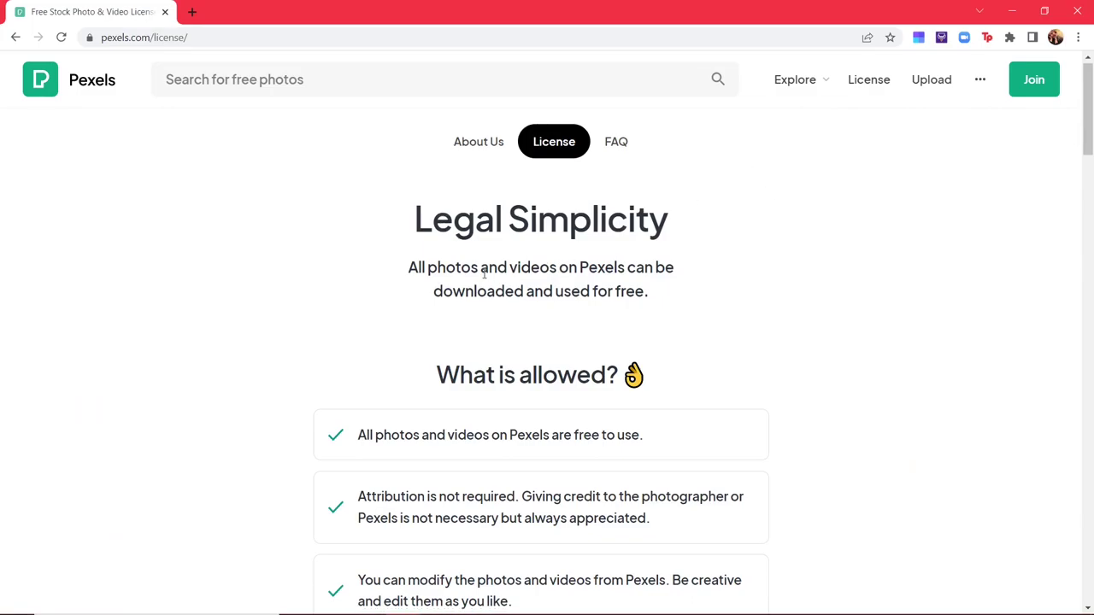
scroll(415, 187, down, 2)
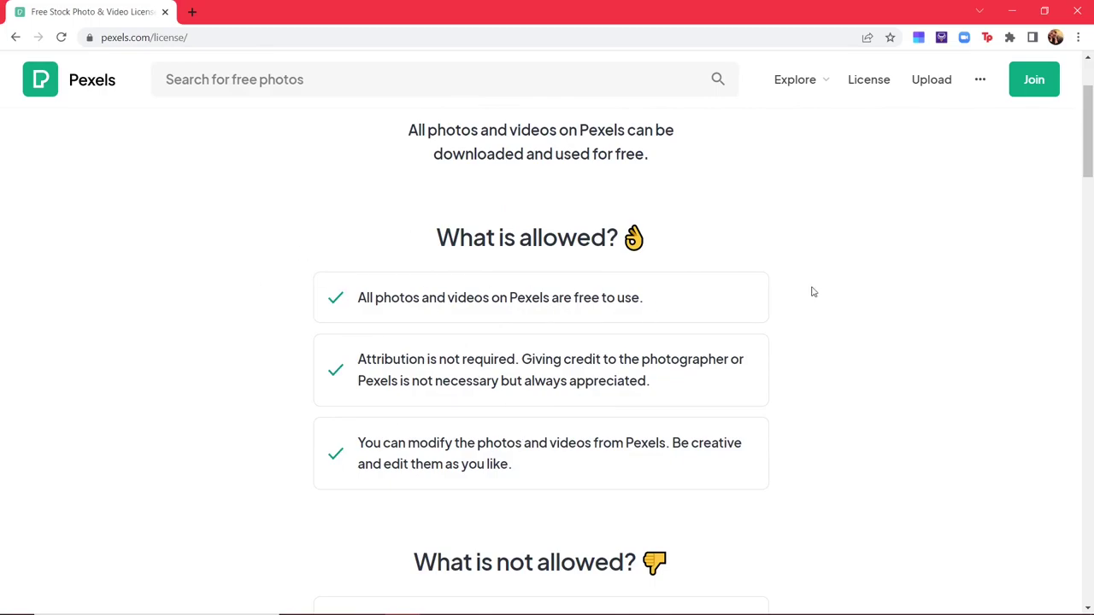
scroll(979, 313, down, 1)
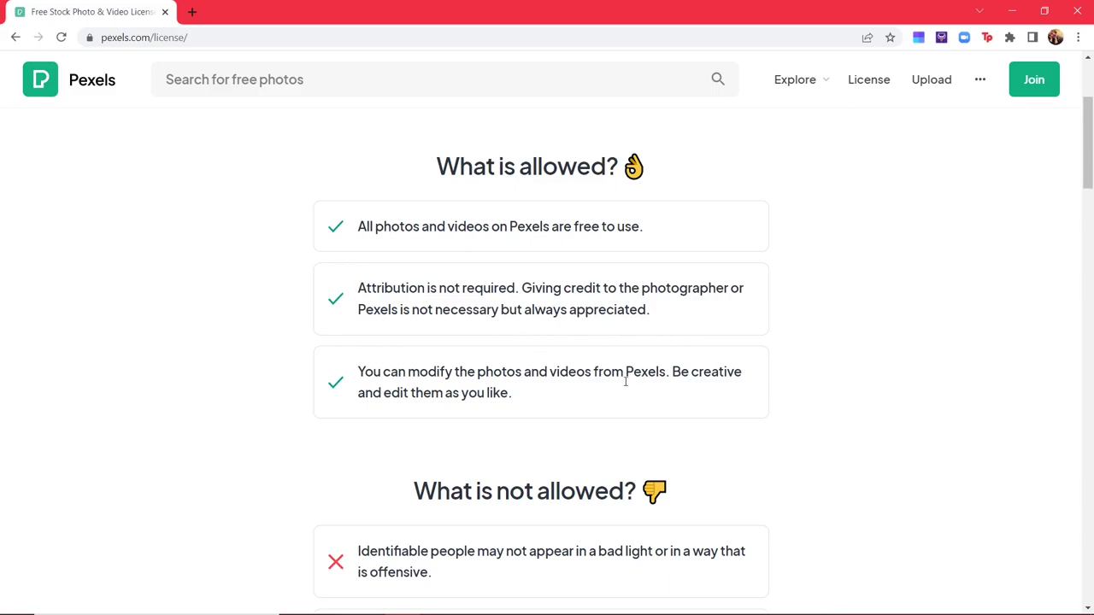
scroll(888, 348, down, 1)
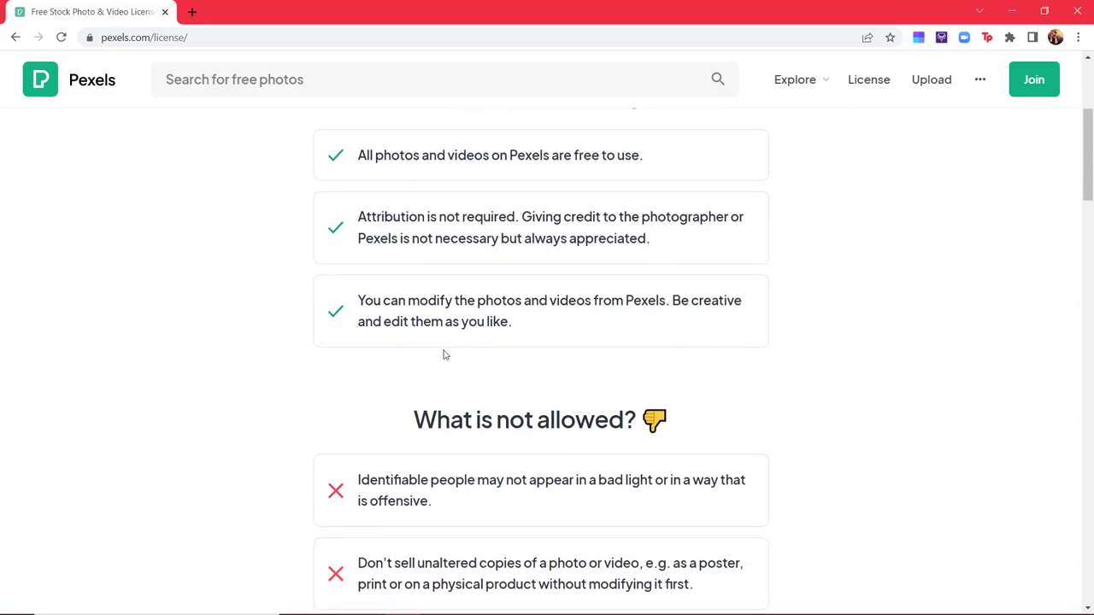
scroll(715, 307, down, 2)
scroll(711, 237, up, 1)
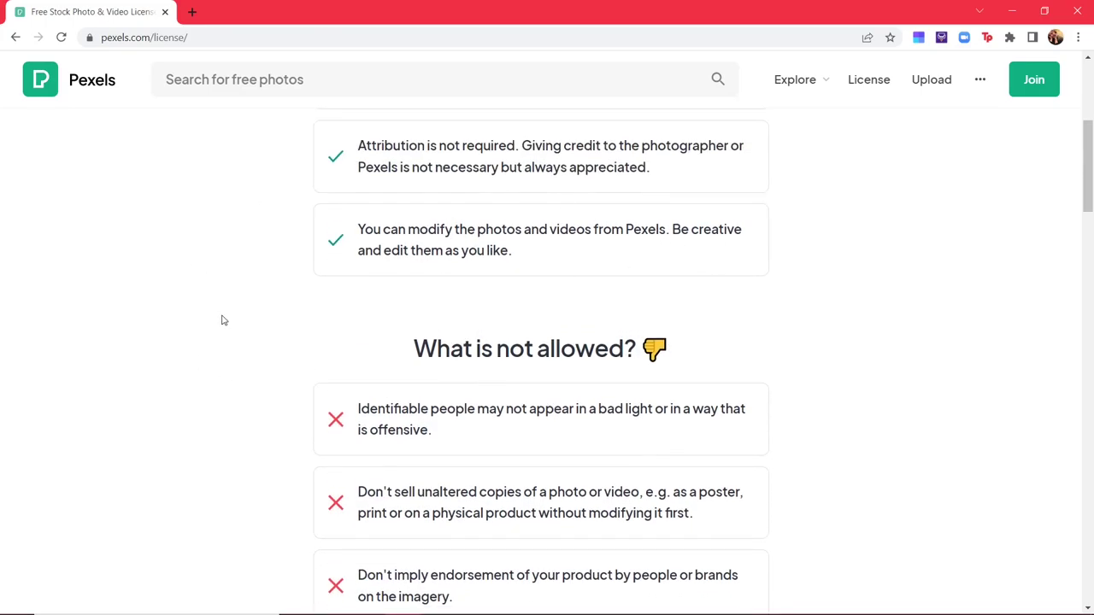
scroll(890, 283, down, 2)
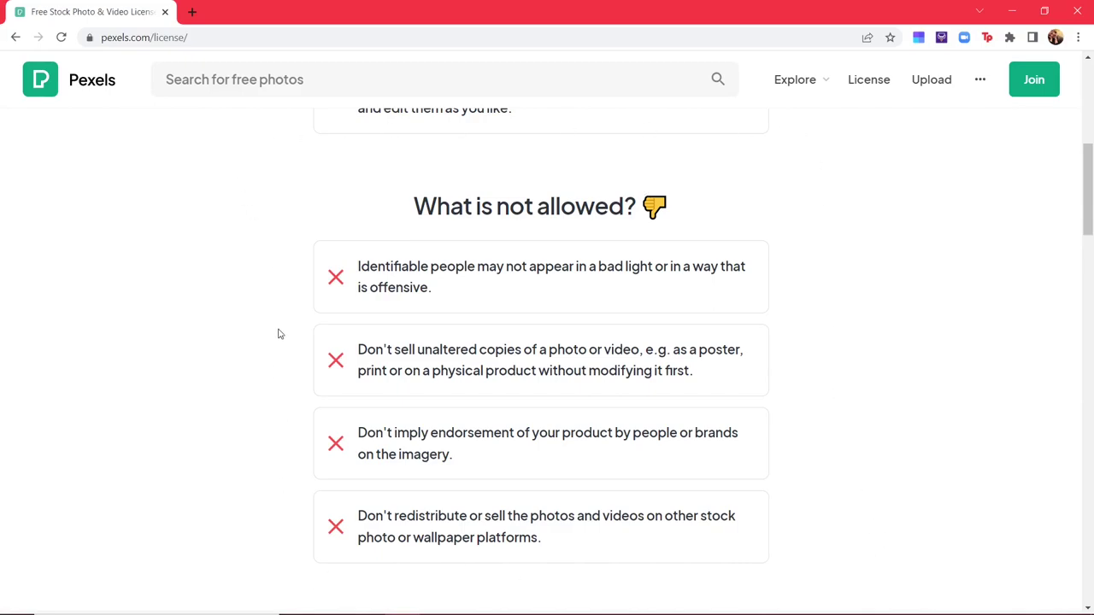
scroll(757, 385, down, 2)
scroll(806, 416, up, 9)
scroll(799, 403, down, 10)
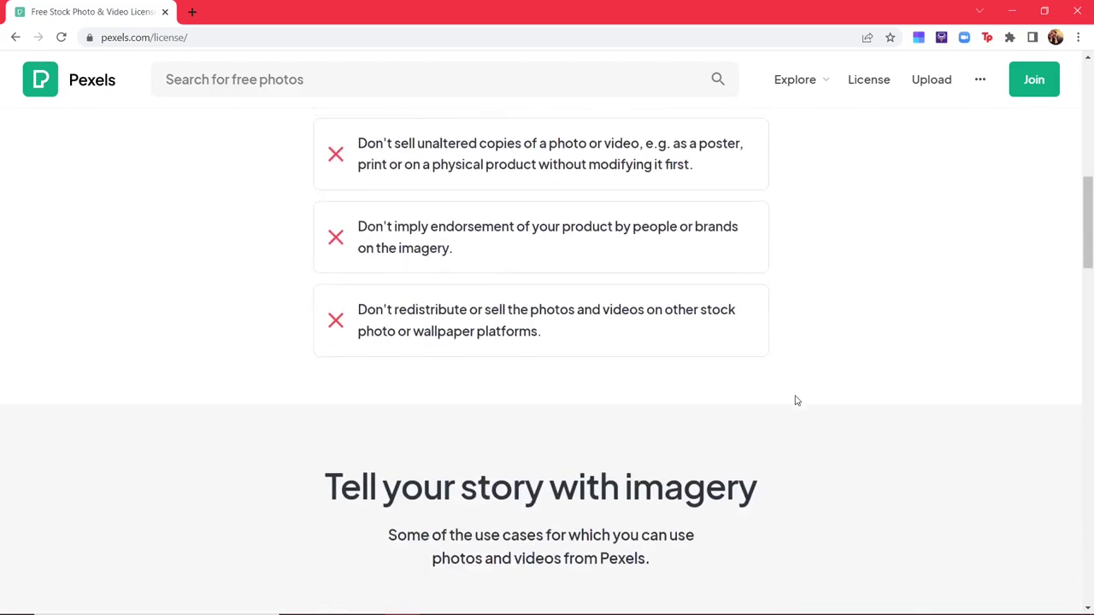
scroll(795, 400, down, 6)
scroll(795, 400, up, 3)
scroll(795, 399, down, 14)
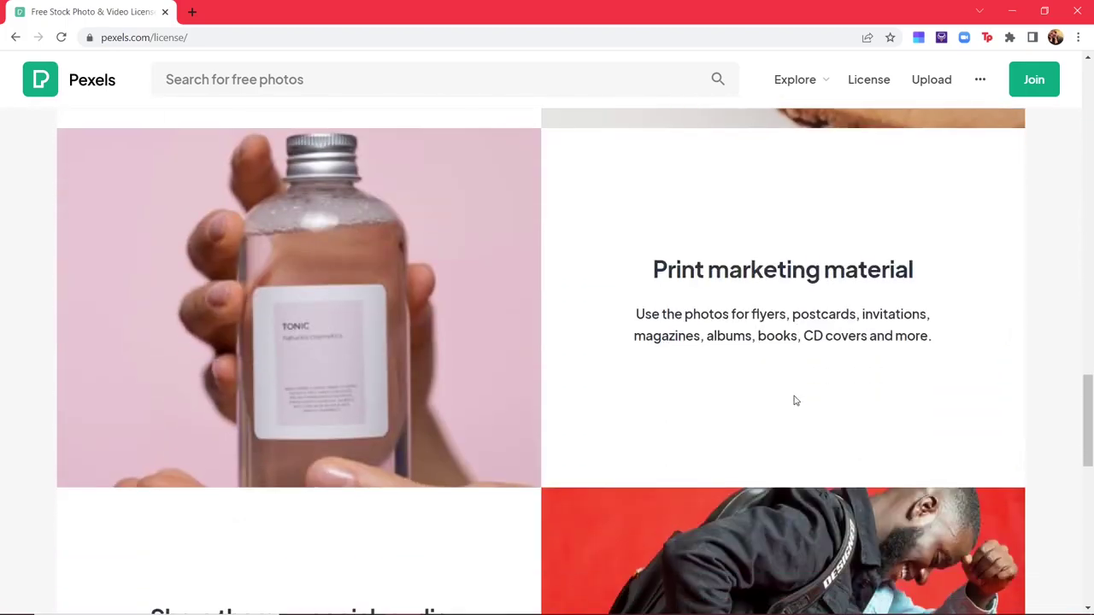
scroll(794, 400, down, 8)
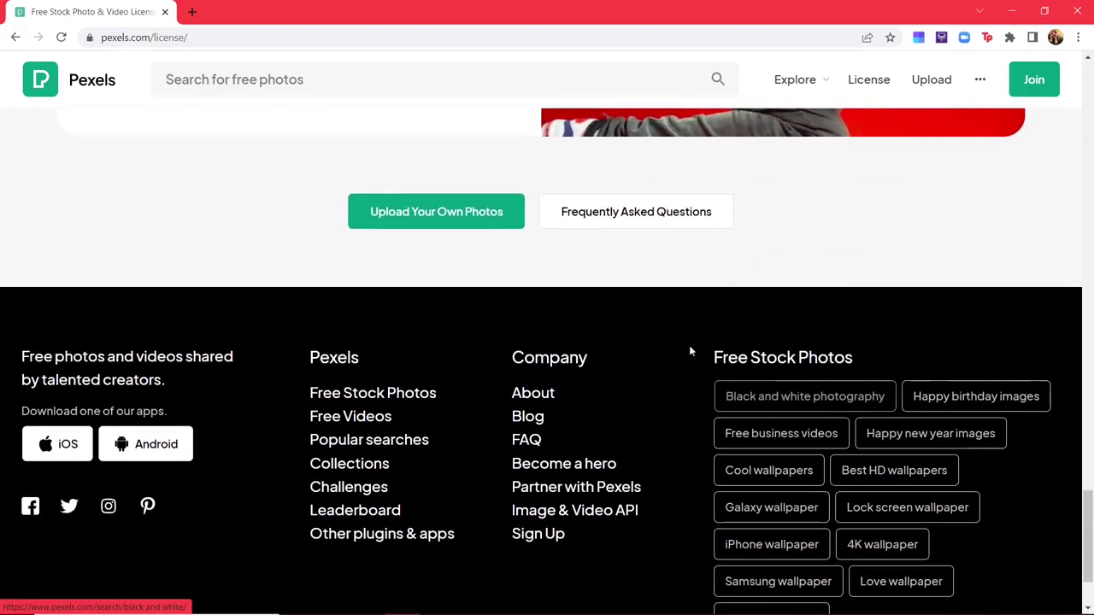
scroll(692, 351, up, 6)
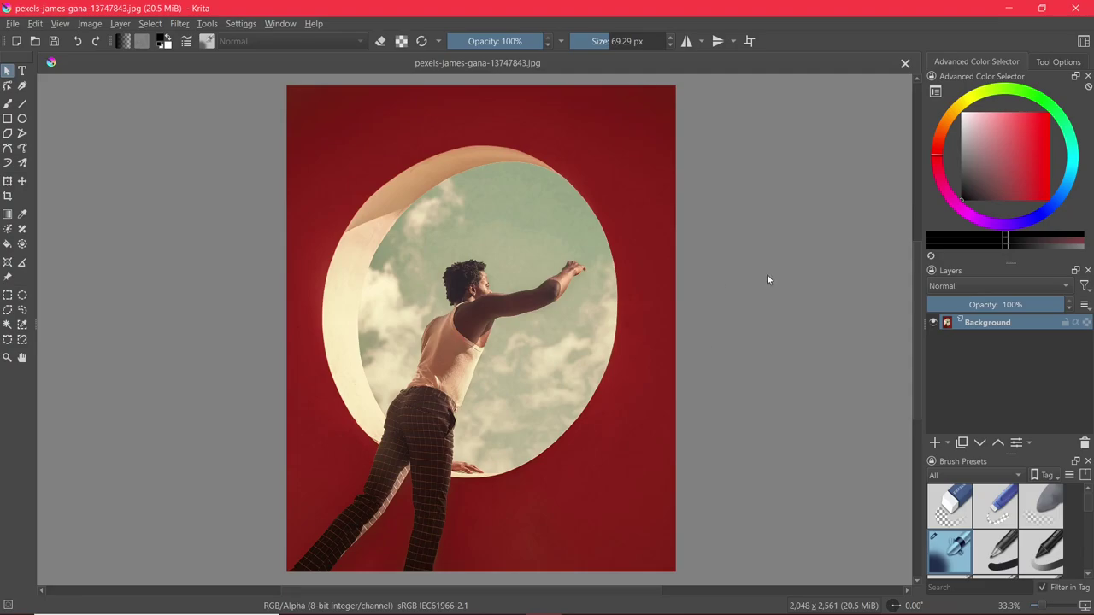
- Browse the Filter menu's submenus, close it, then reopen Filter to reach the Adjust filters
click(180, 26)
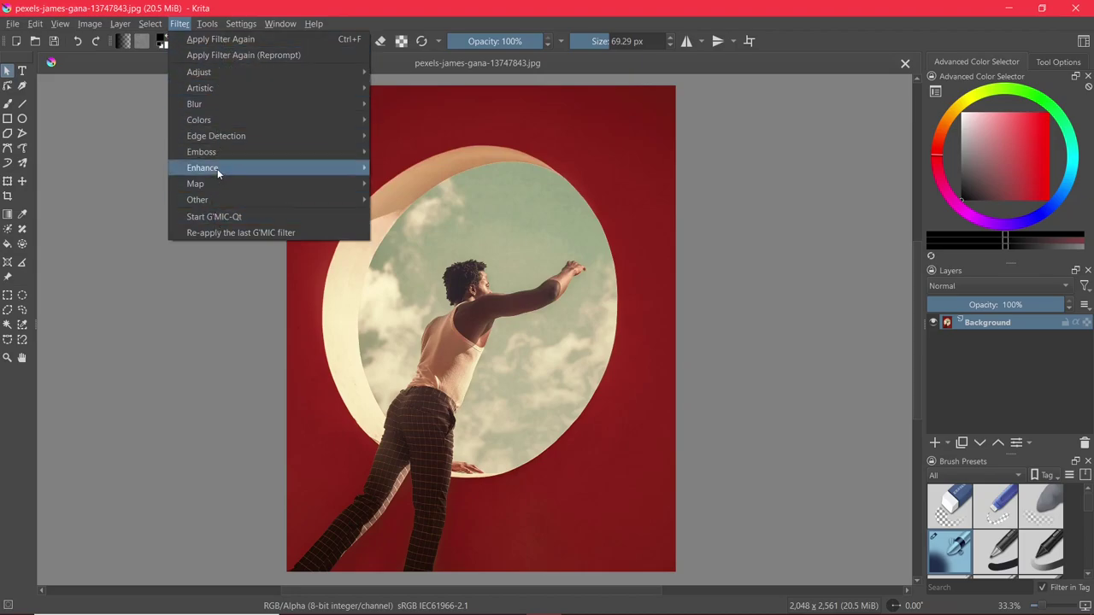
mouse_move(213, 72)
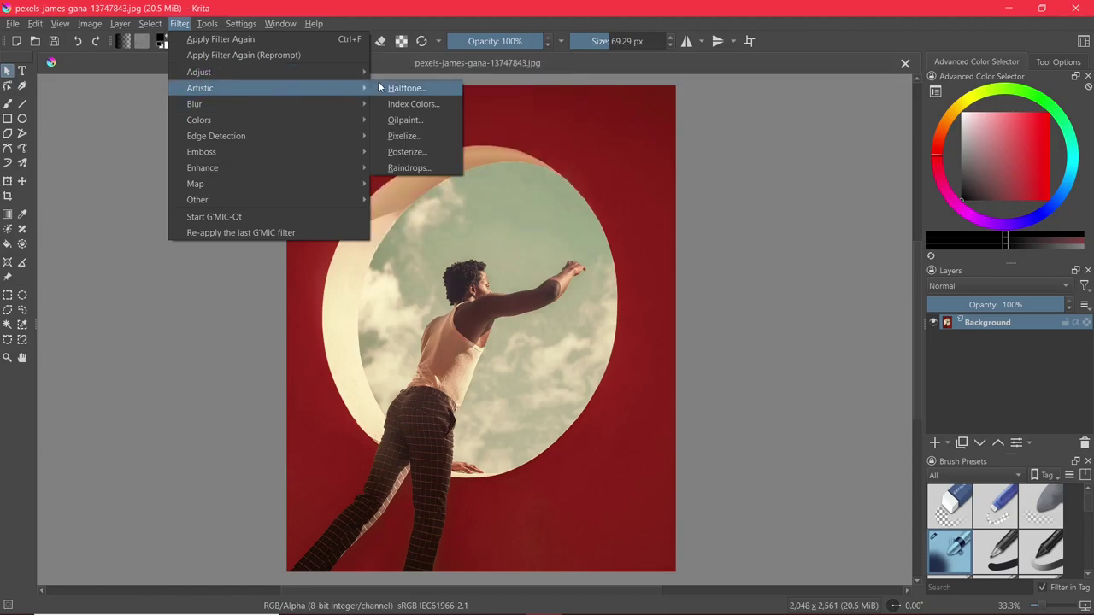
mouse_move(319, 105)
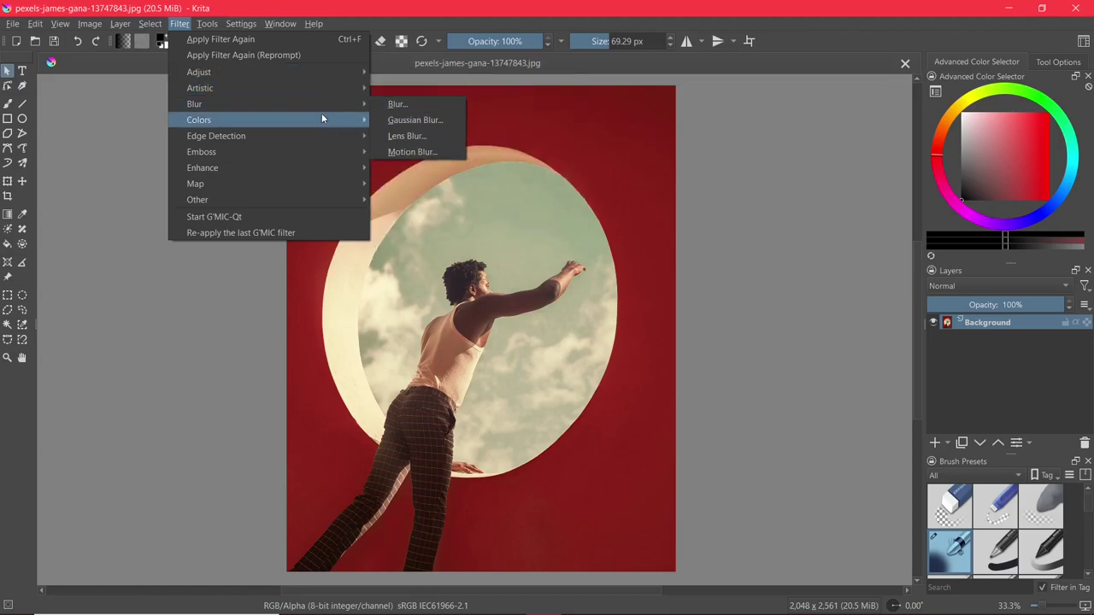
click(107, 163)
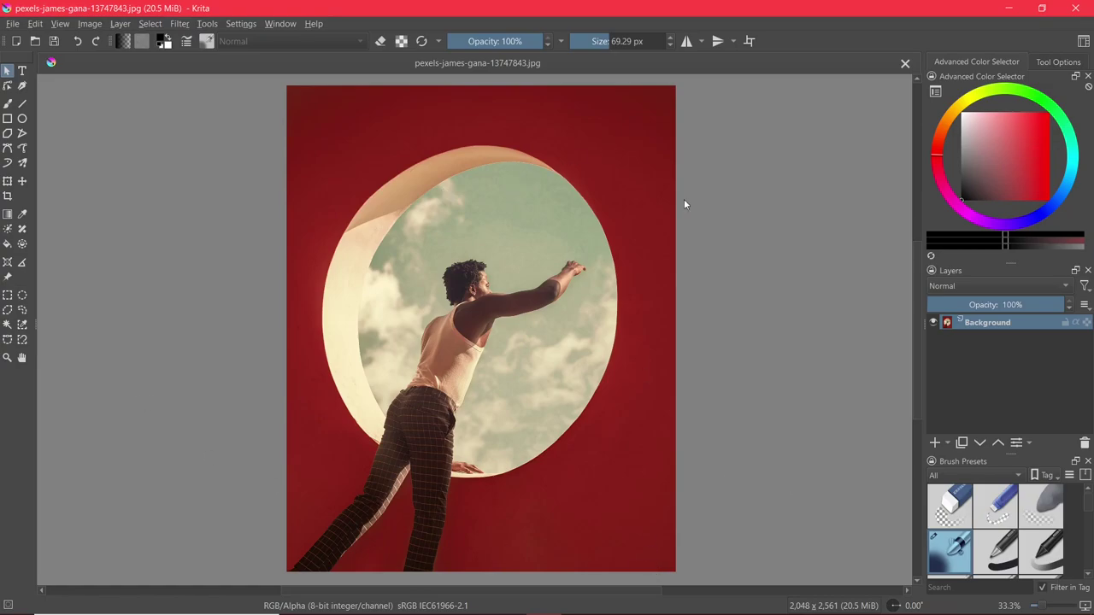
click(179, 23)
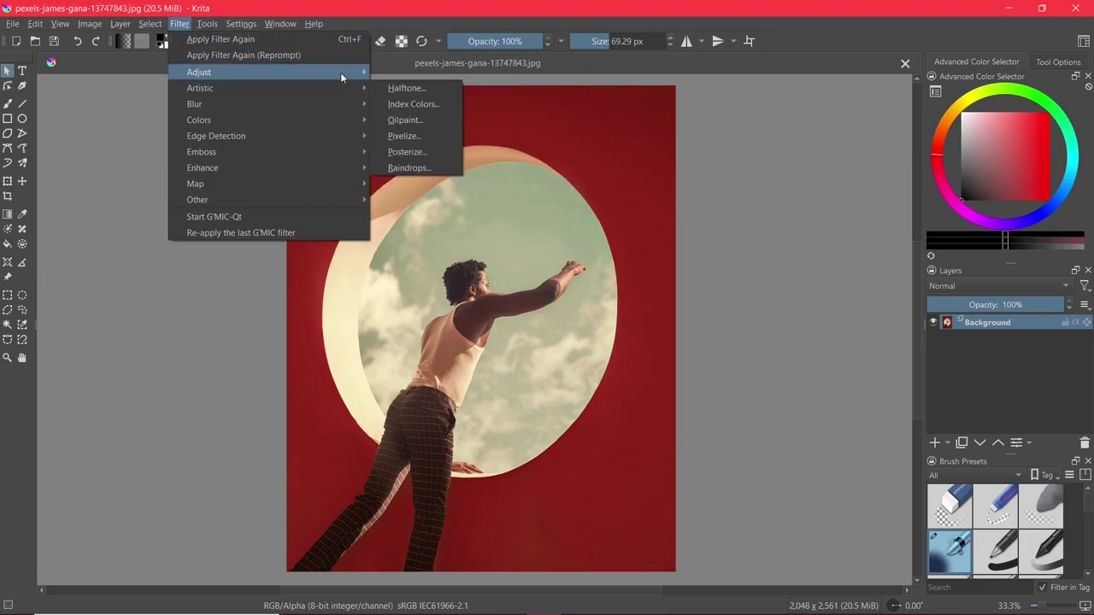
- Open Filter > Adjust > Desaturate and move its dialog aside to see the grayscale preview
click(418, 152)
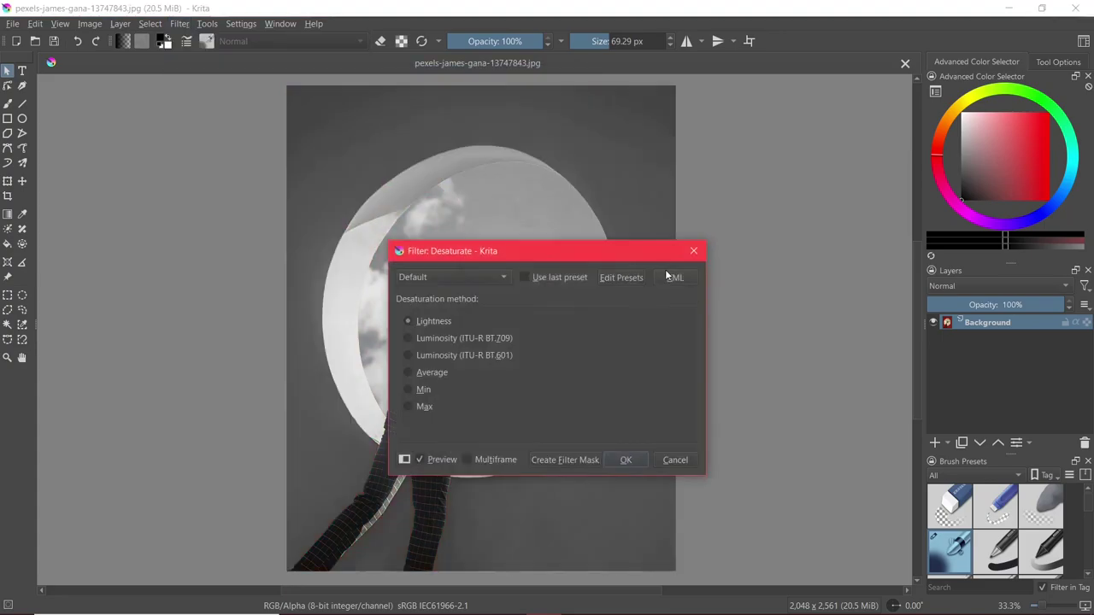
drag(538, 256, 811, 141)
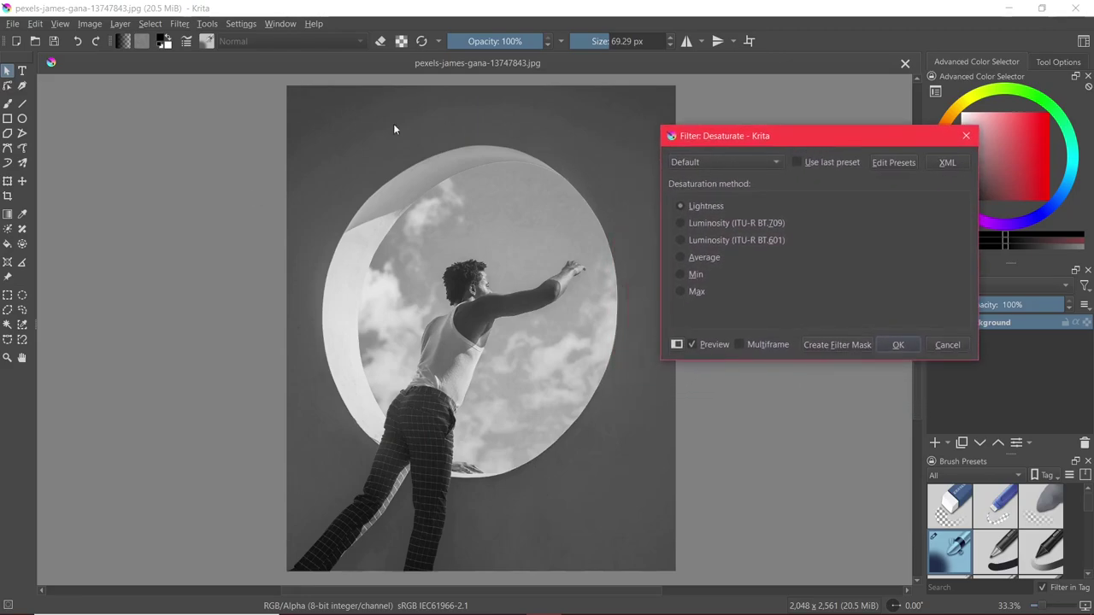
drag(484, 289, 447, 287)
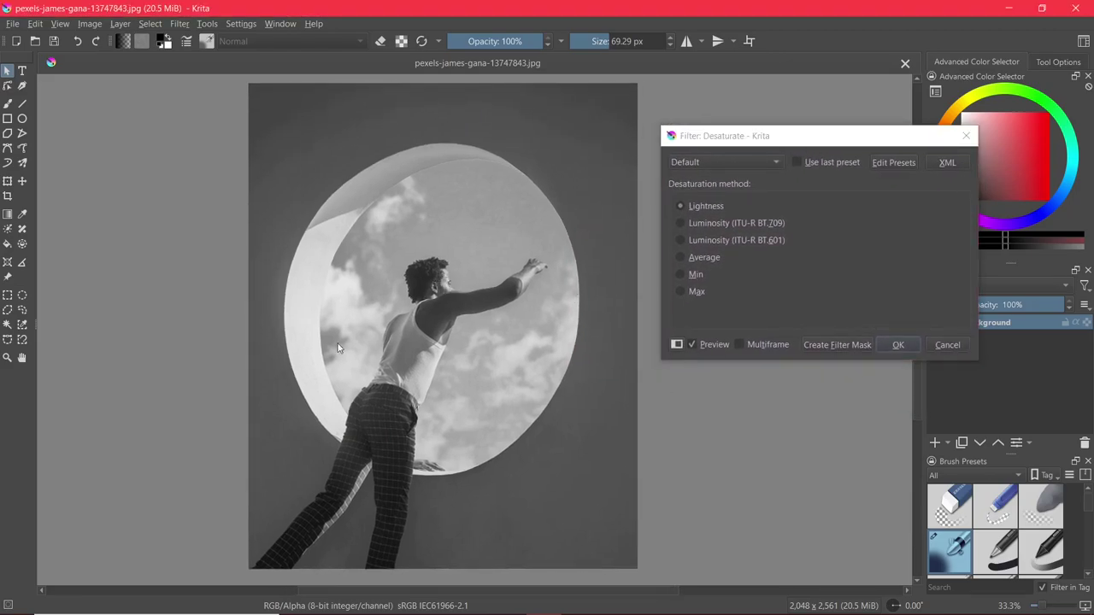
drag(831, 138, 754, 98)
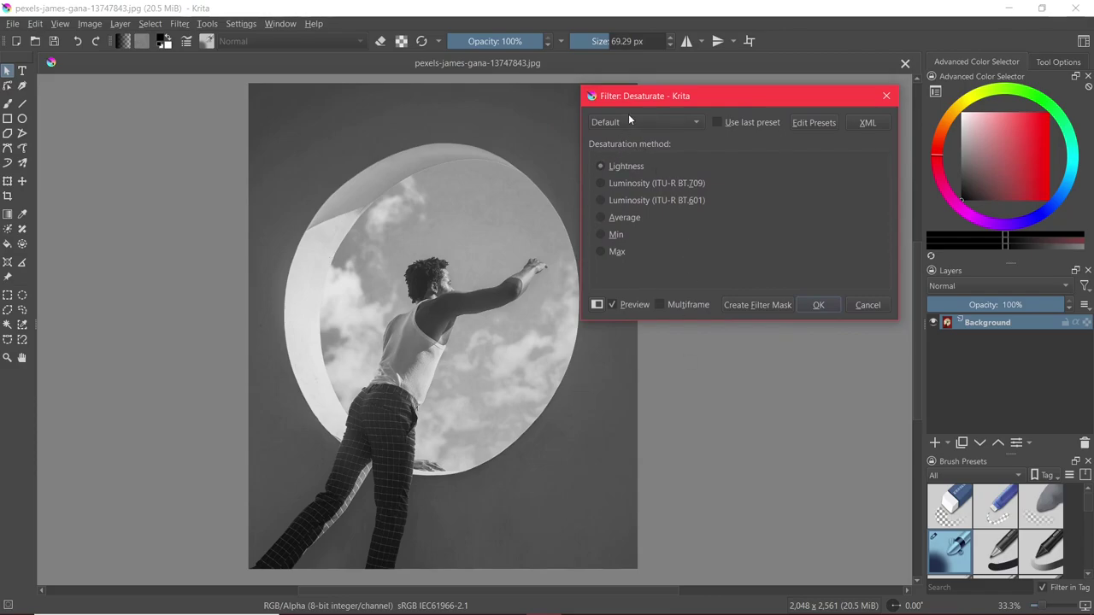
drag(624, 100, 608, 99)
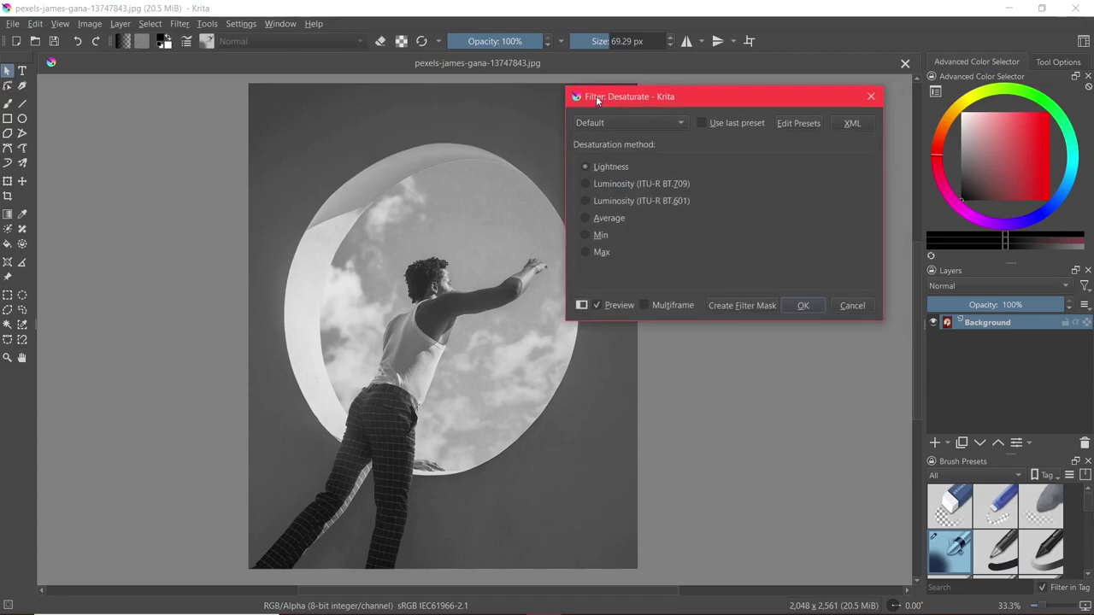
- Compare the Lightness, BT.709, BT.601, Average, Min and Max desaturation previews
click(591, 183)
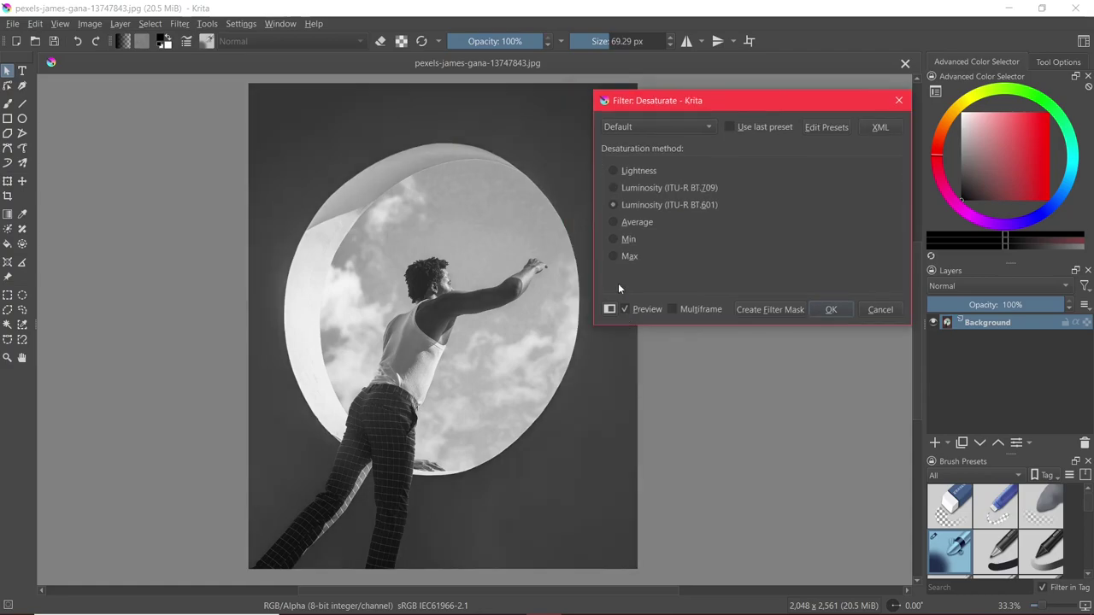
click(614, 223)
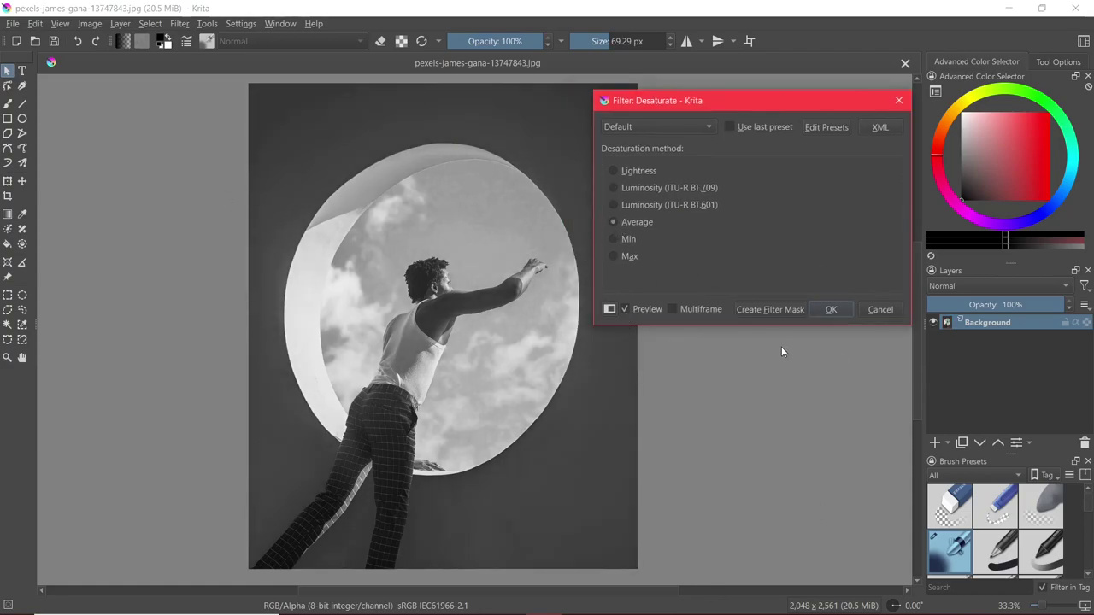
click(612, 239)
click(614, 255)
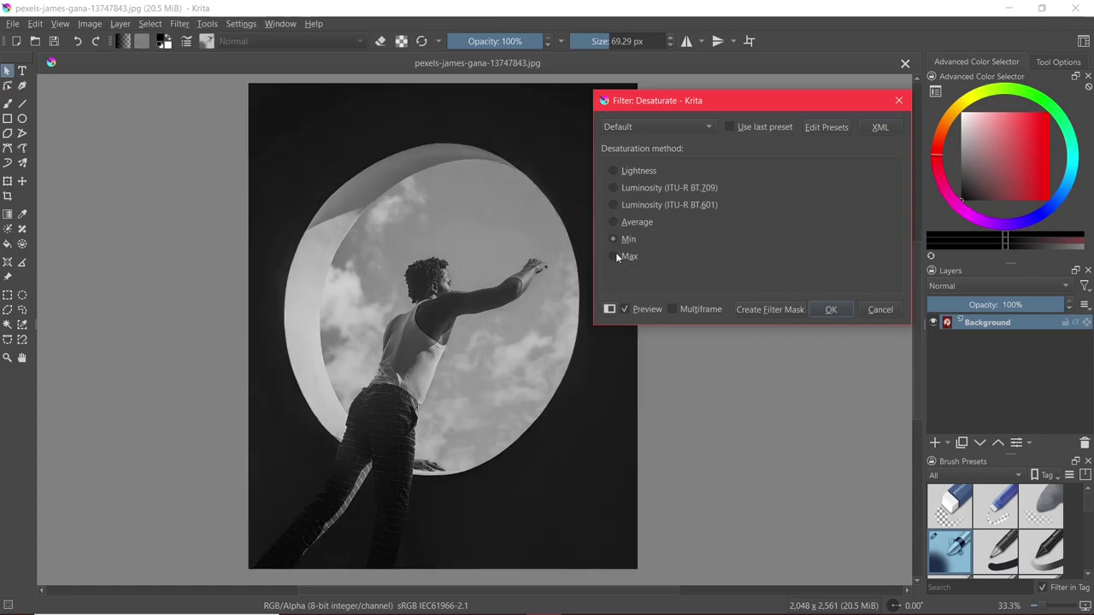
click(613, 205)
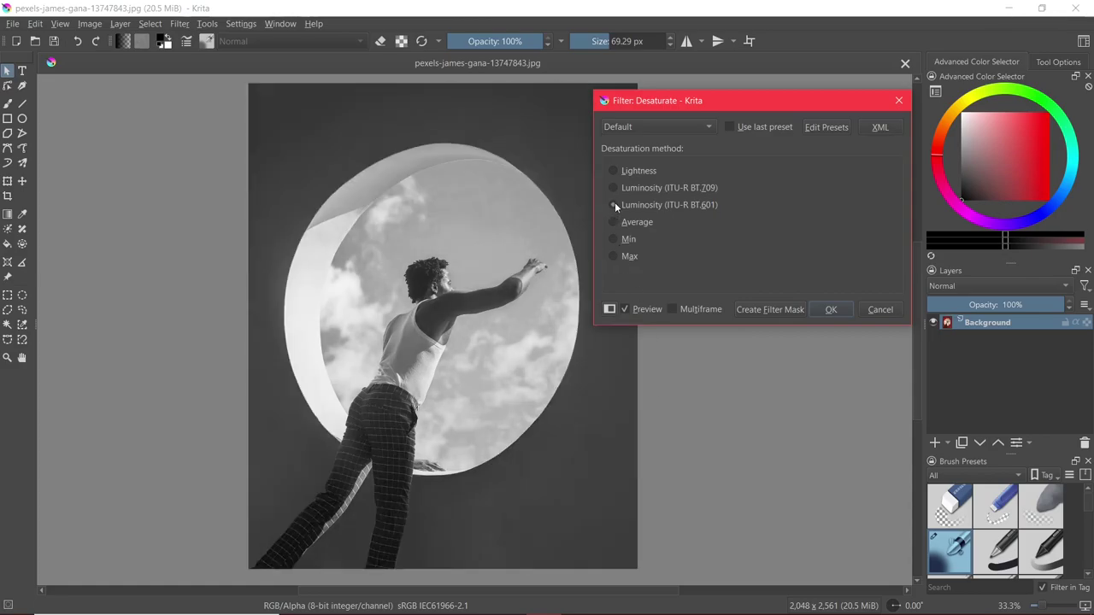
click(613, 188)
click(612, 171)
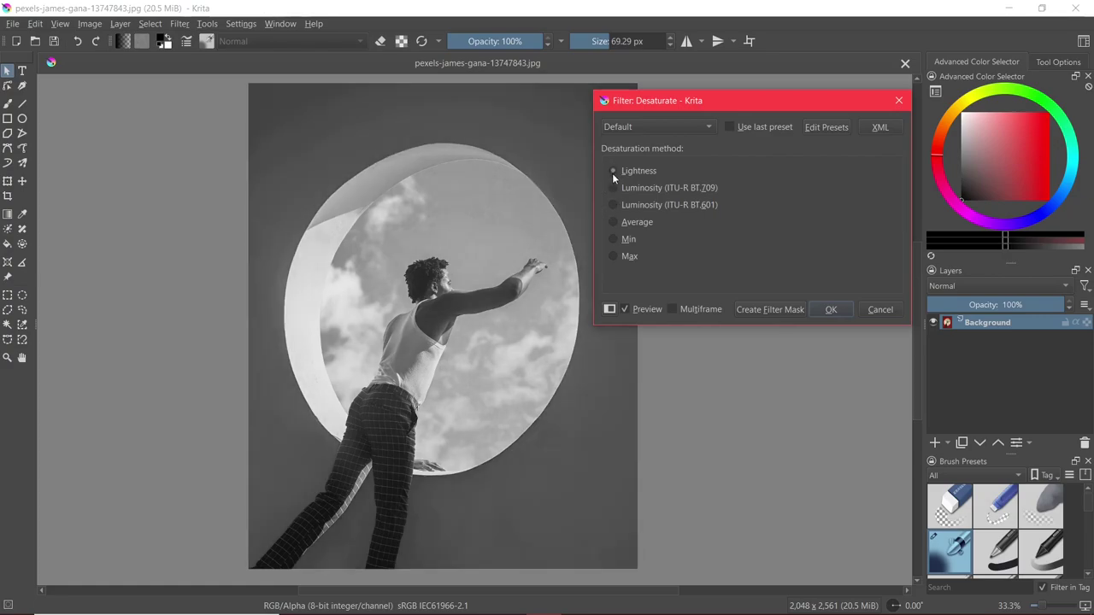
click(612, 205)
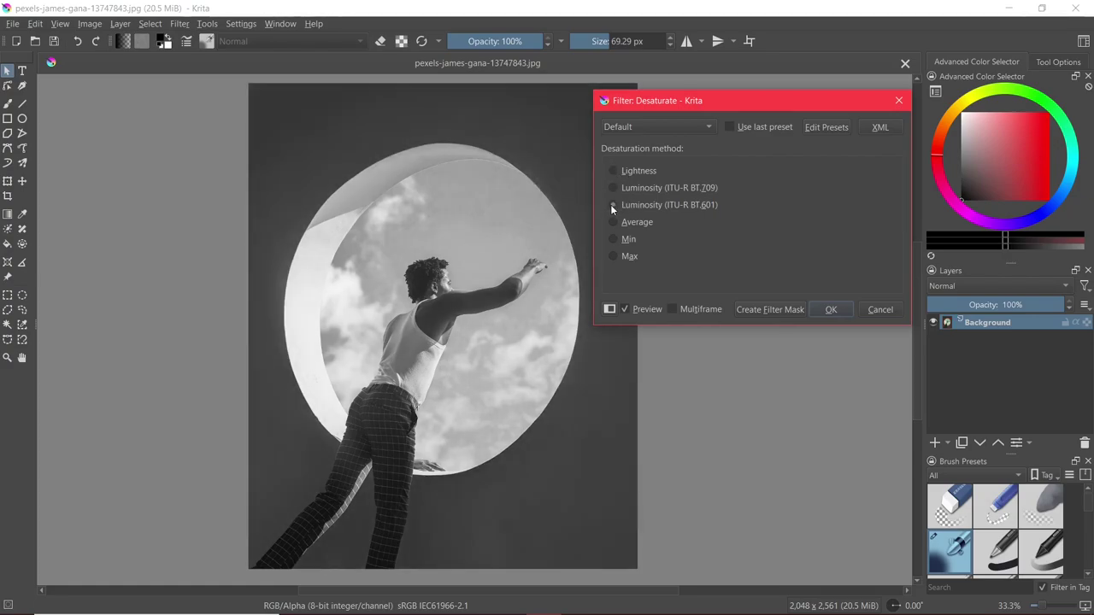
click(612, 222)
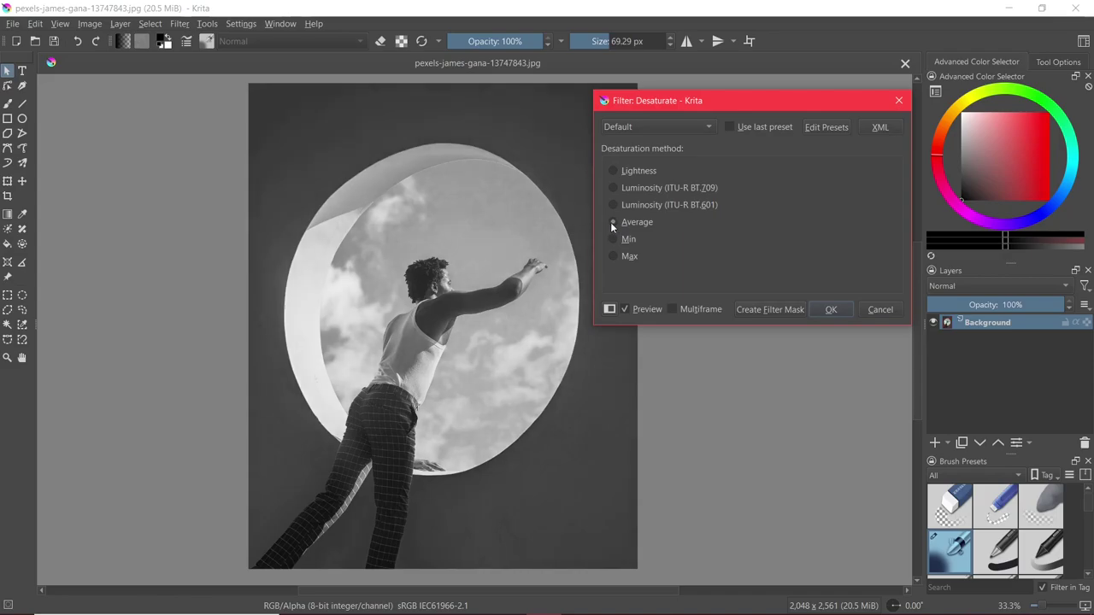
click(611, 239)
click(613, 256)
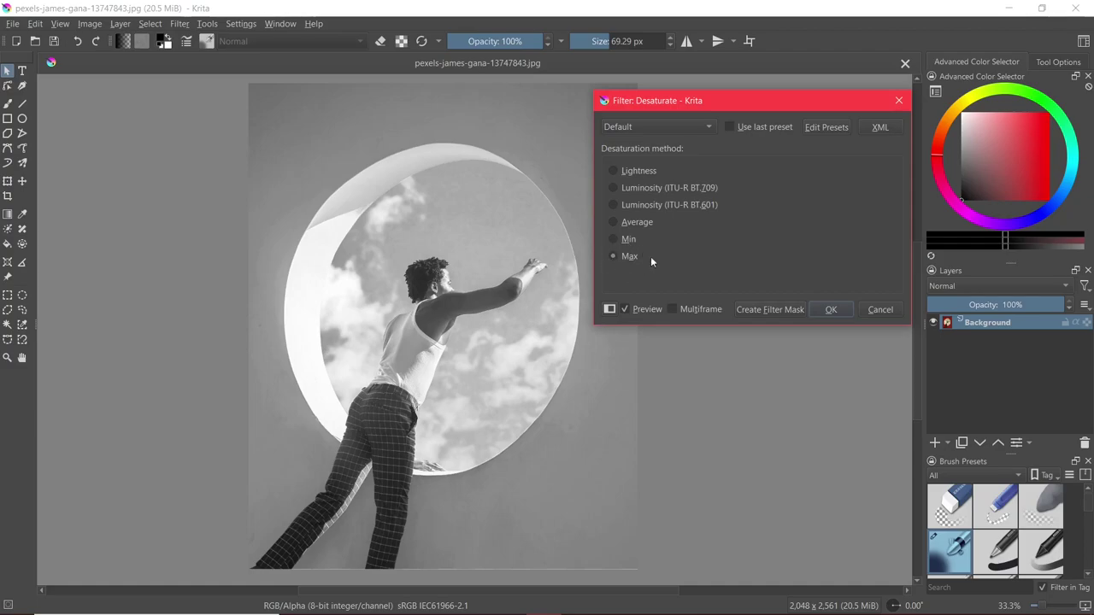
- Apply the Min desaturation, then undo it to restore the original colours
click(612, 239)
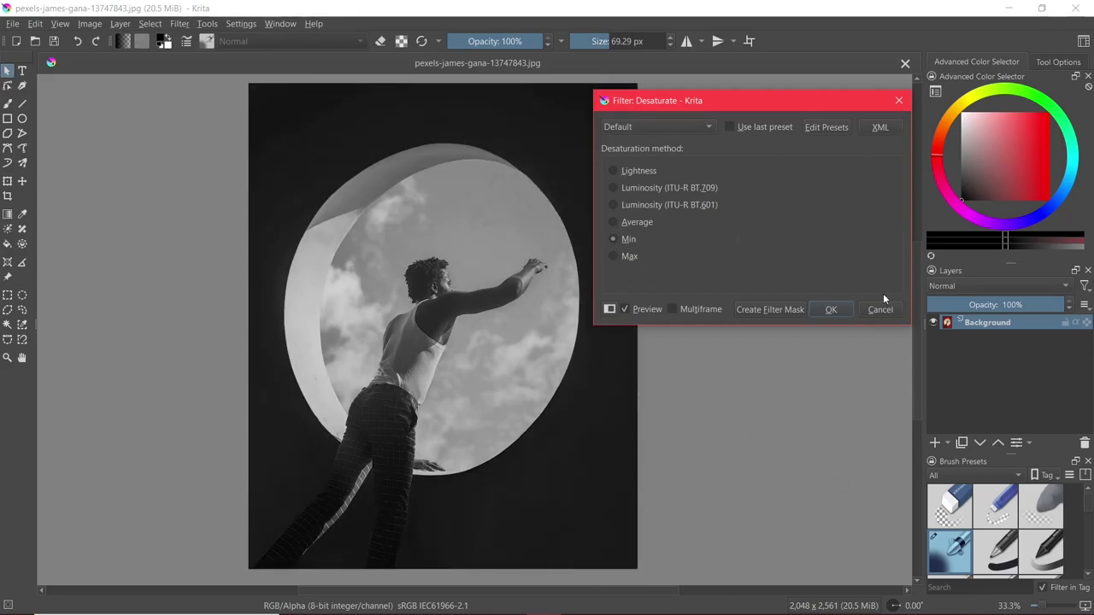
click(834, 310)
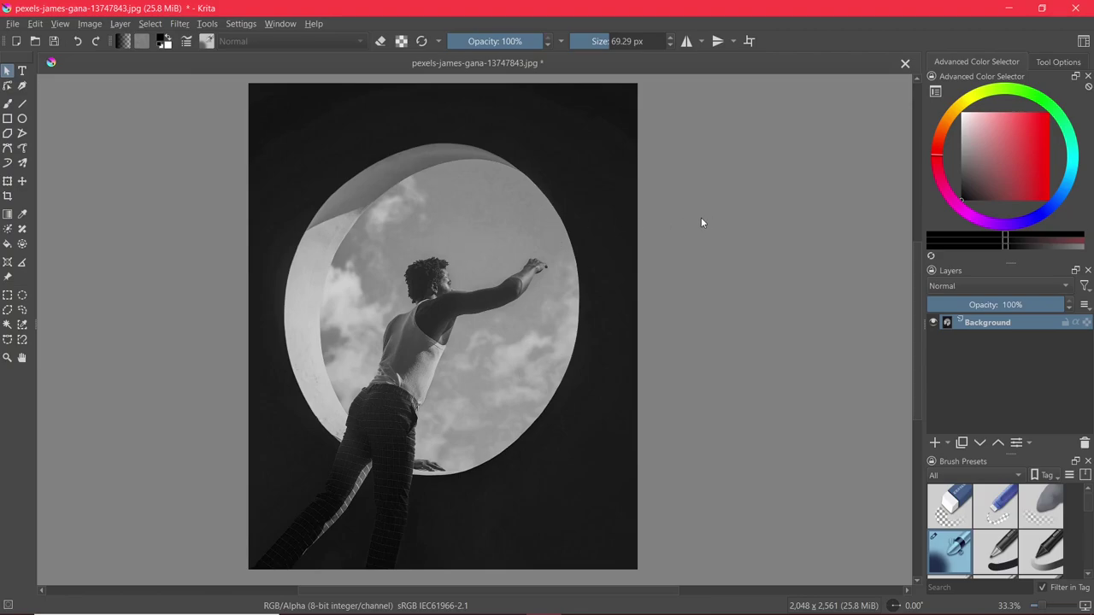
key(ctrl+z)
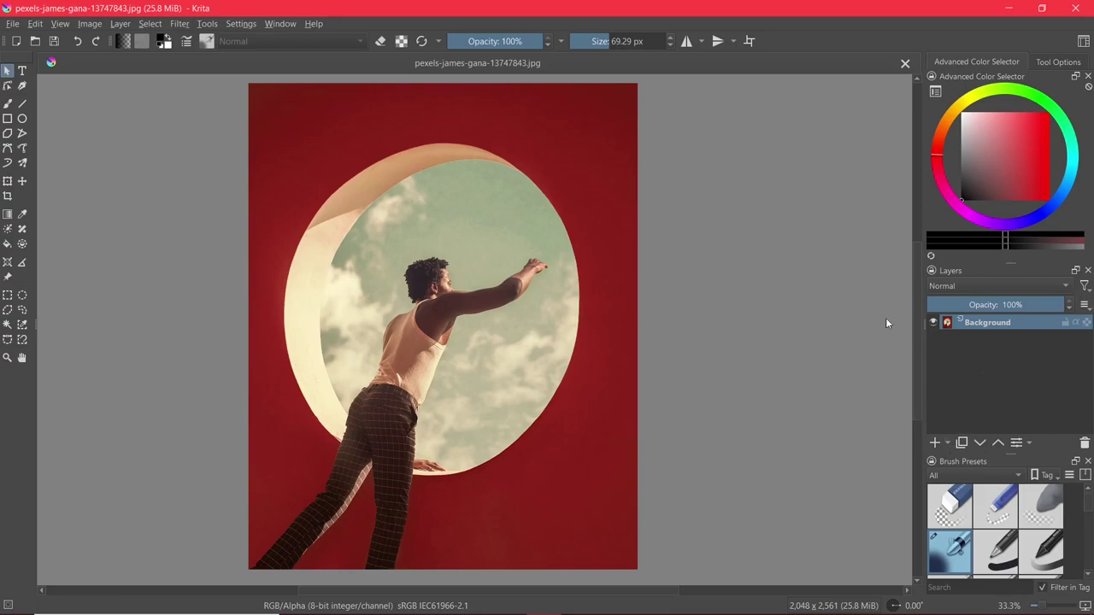
- Start a new filter layer set to Burn and try raising and lowering its Exposure
click(947, 444)
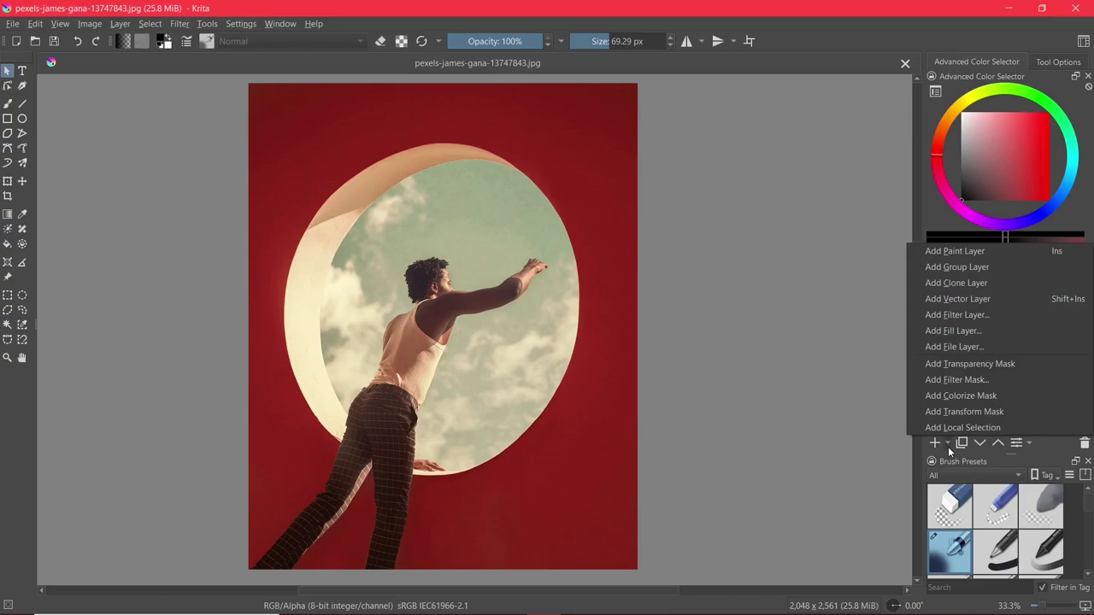
click(935, 316)
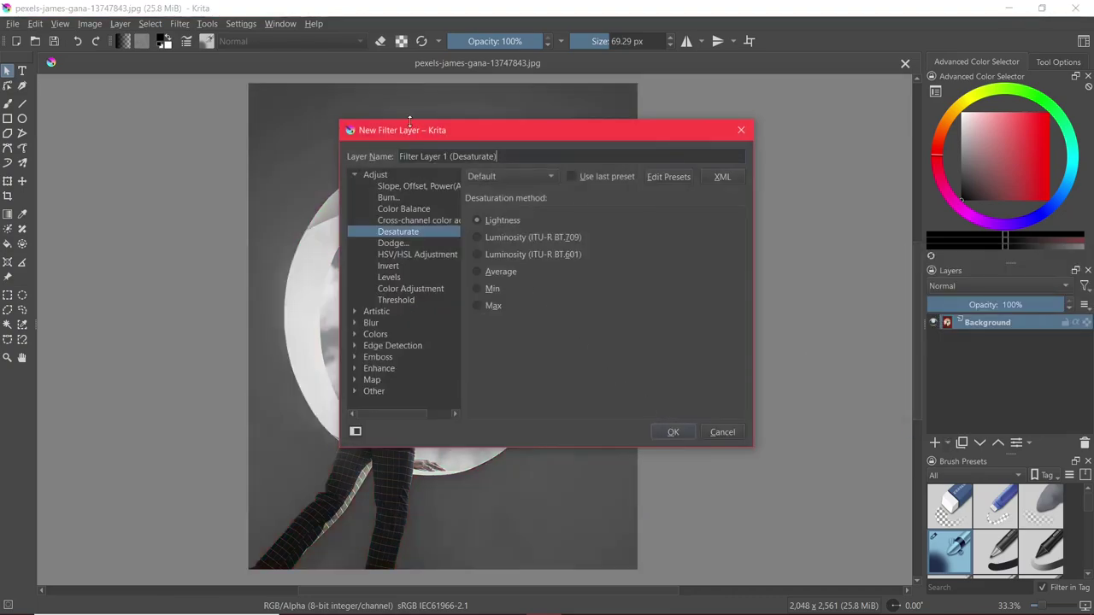
drag(411, 131, 630, 128)
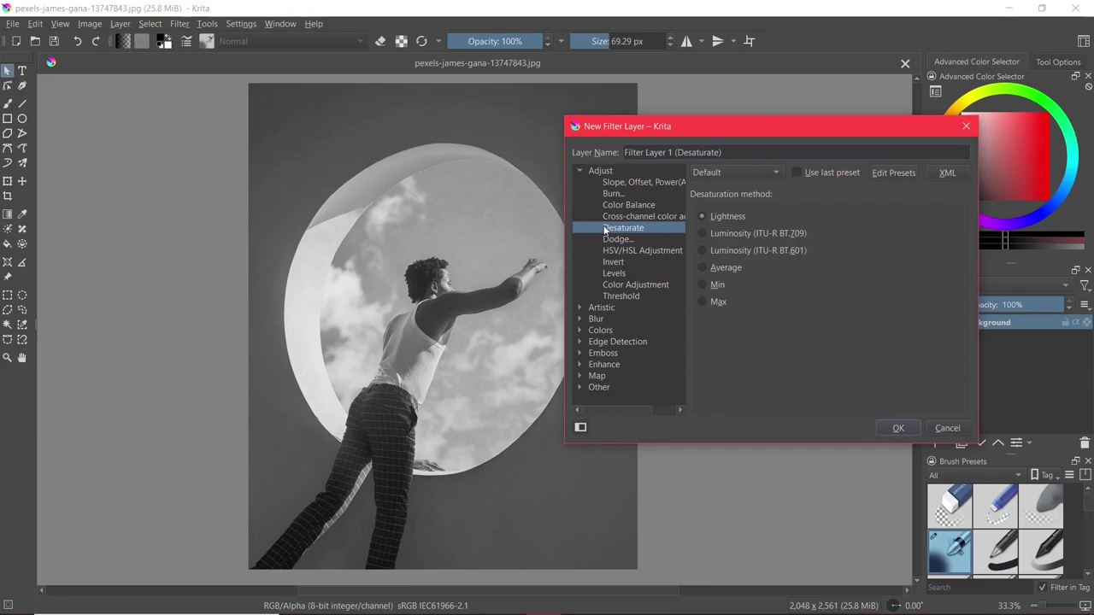
click(622, 193)
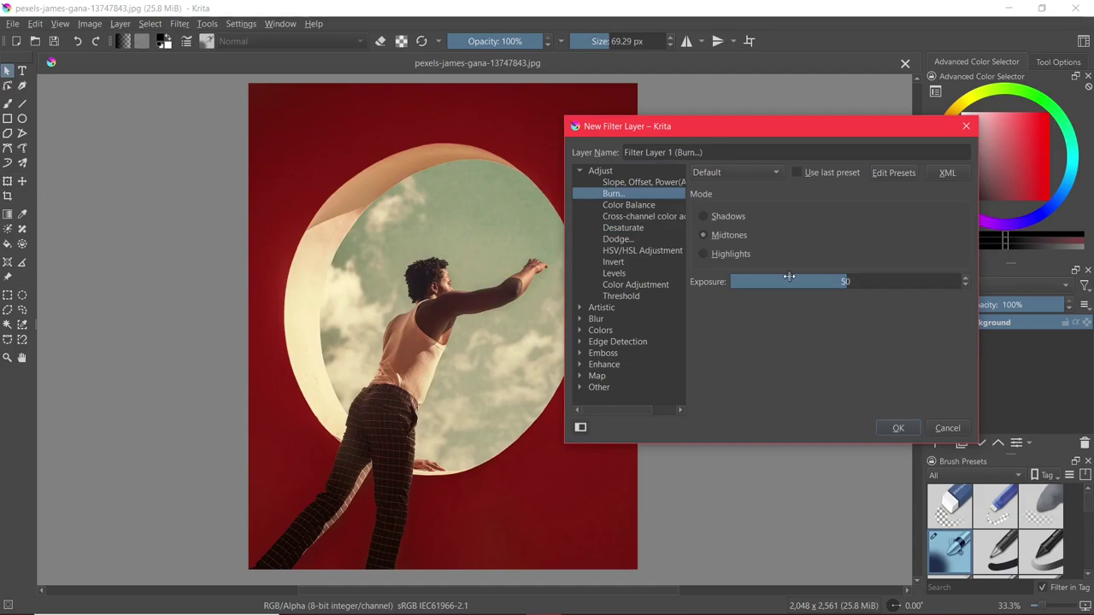
mouse_move(850, 282)
mouse_down()
mouse_move(957, 282)
mouse_move(911, 282)
mouse_up()
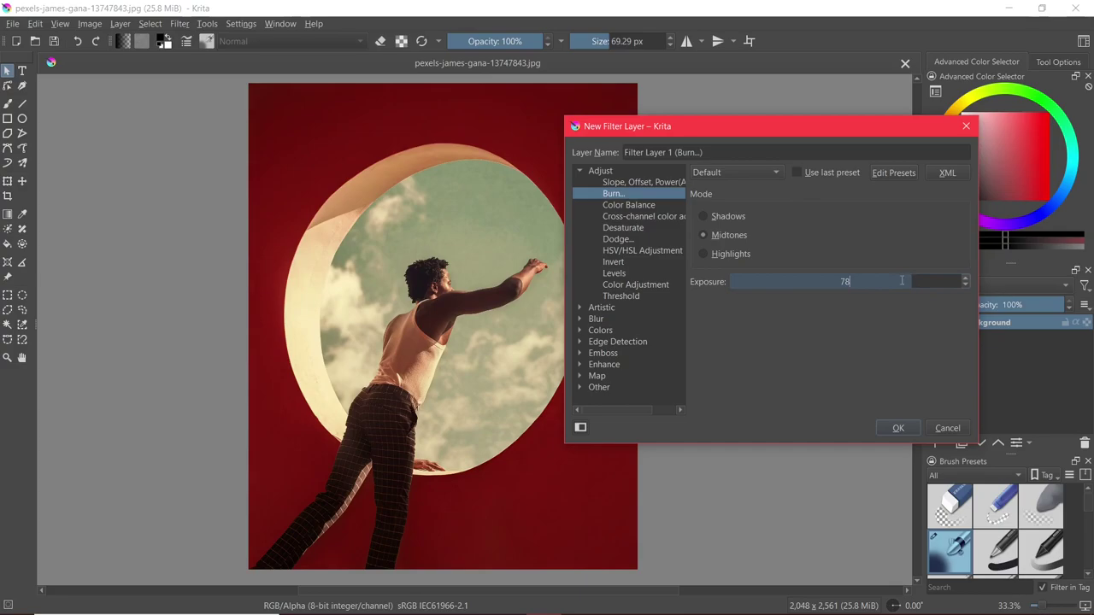
drag(832, 282, 846, 282)
- Create a Color Balance filter layer with Shadows Cyan–Red 87 and Highlights Yellow–Blue 72
click(615, 205)
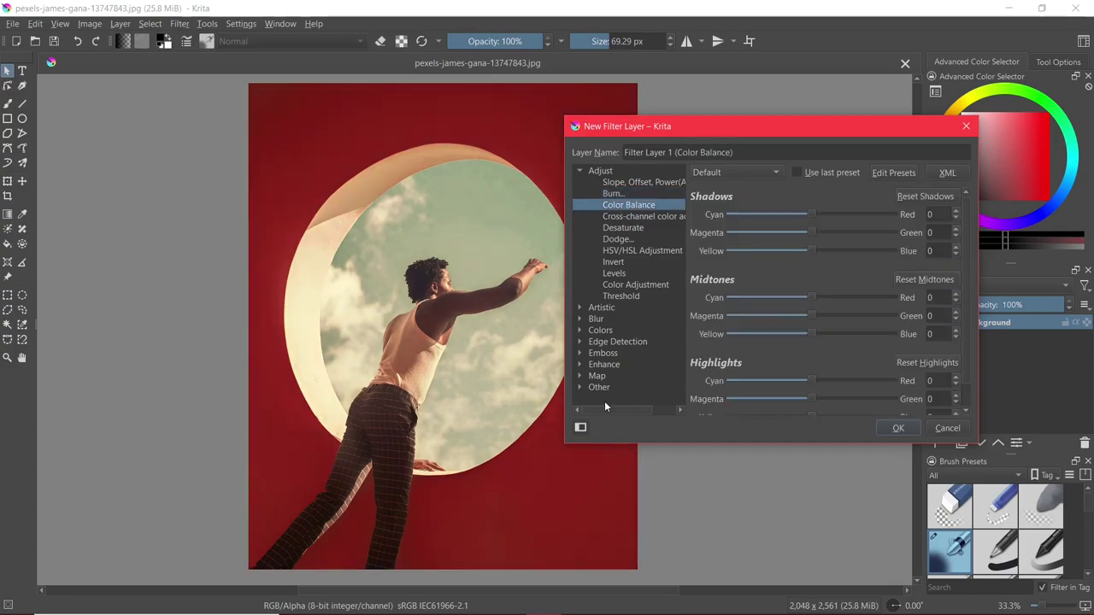
drag(715, 133, 702, 124)
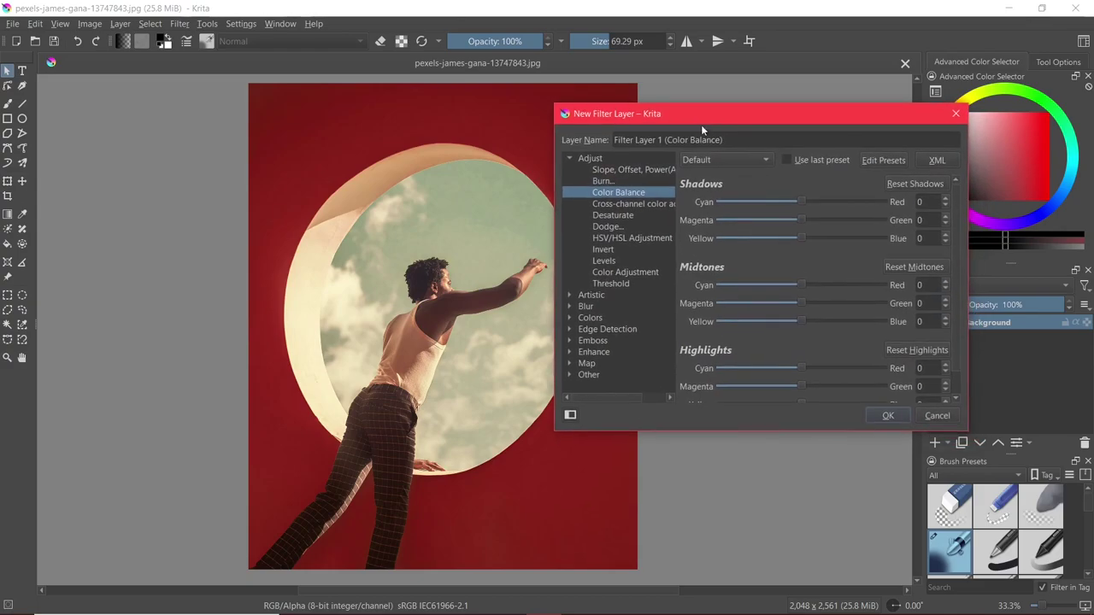
drag(554, 432, 528, 512)
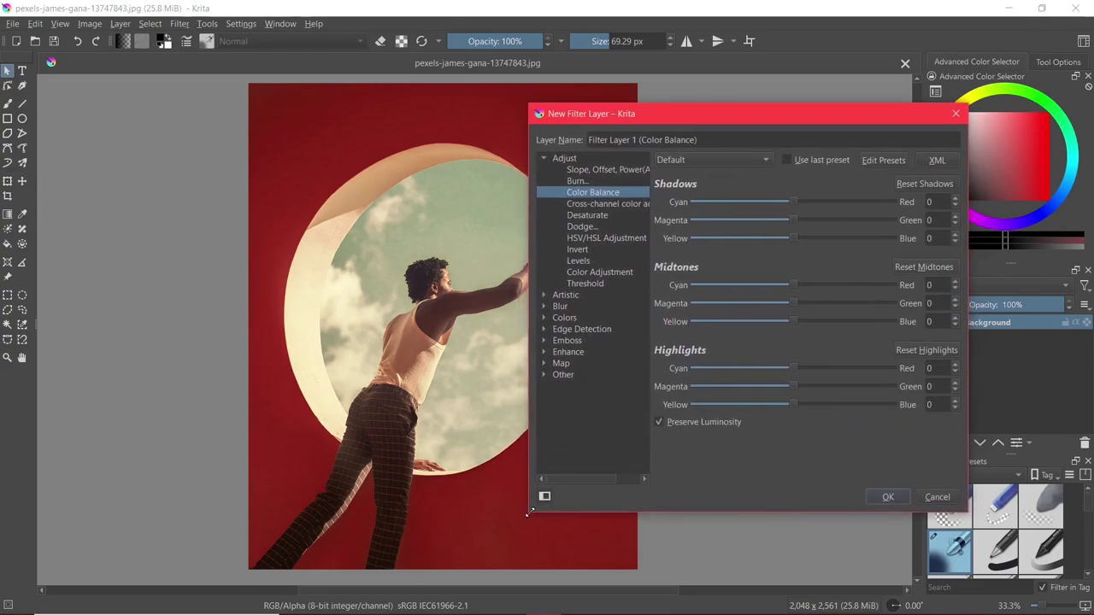
drag(668, 125, 723, 125)
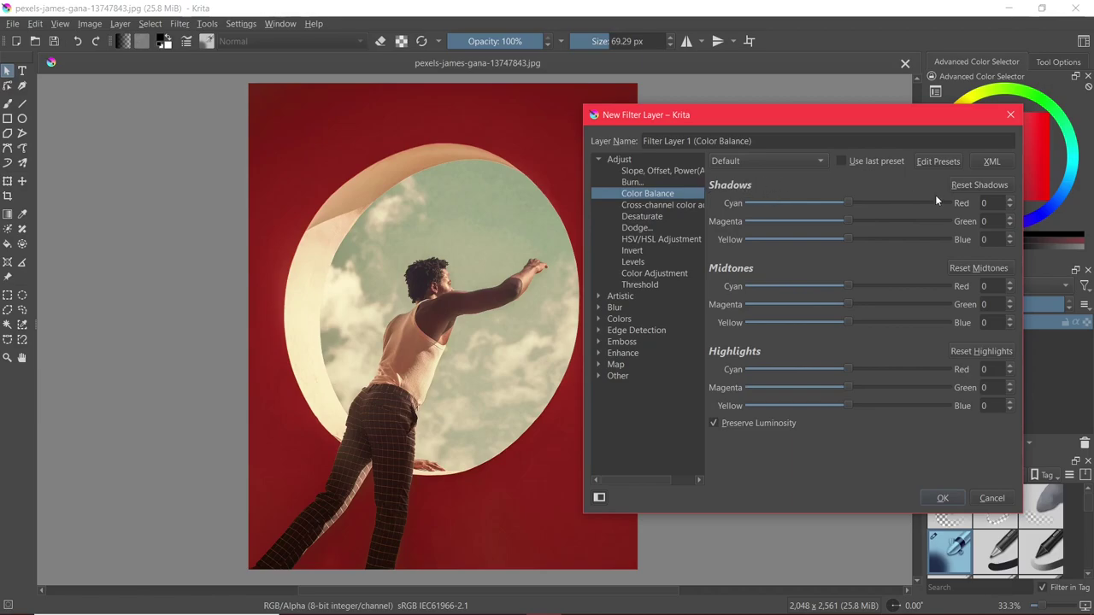
drag(849, 200, 916, 205)
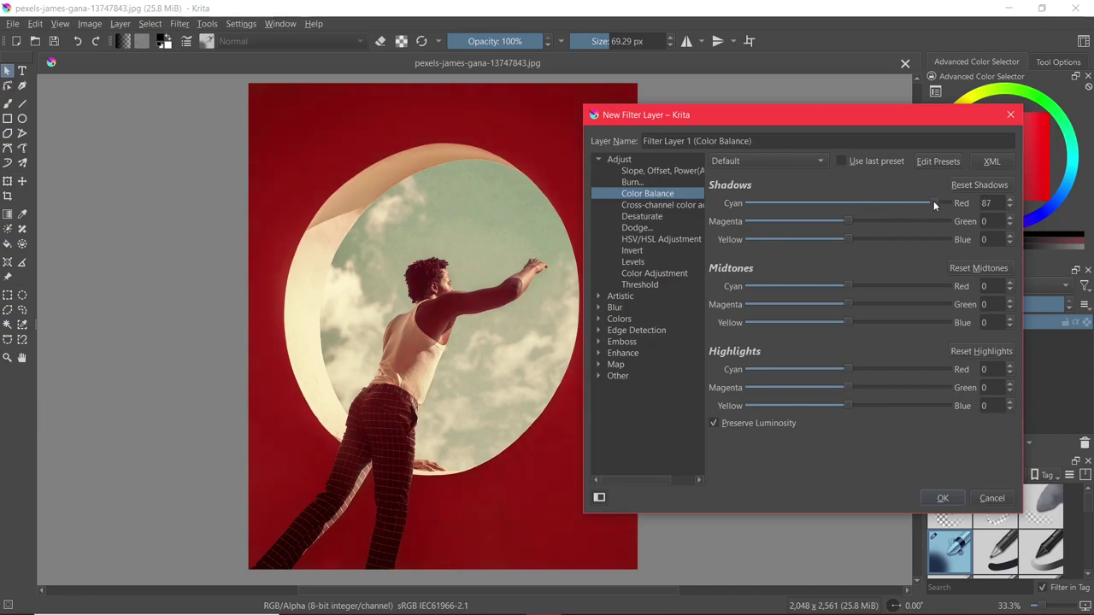
drag(799, 119, 820, 118)
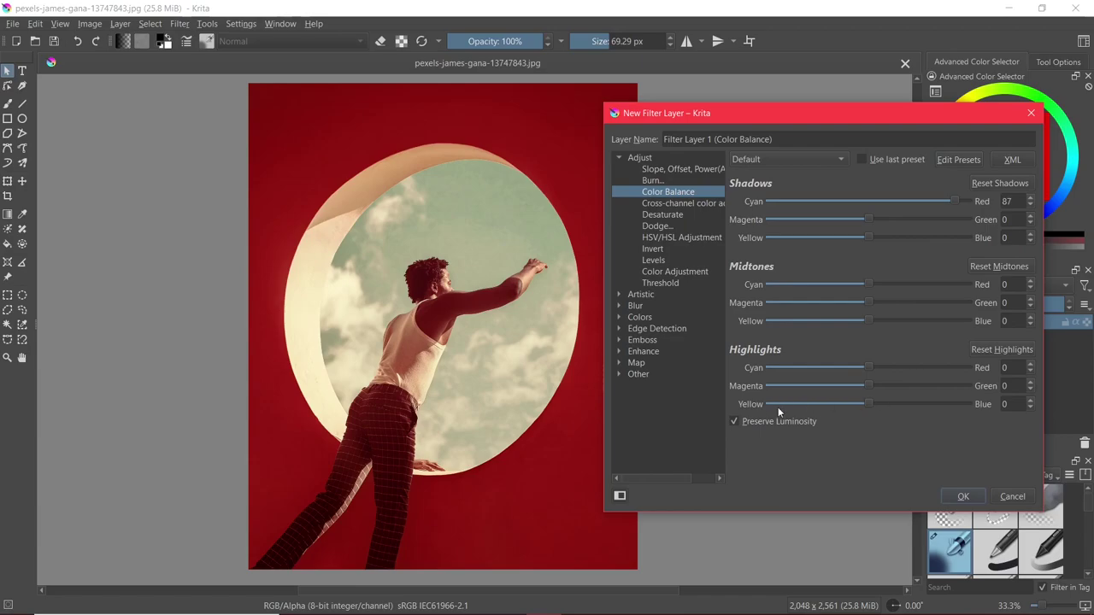
drag(871, 404, 938, 405)
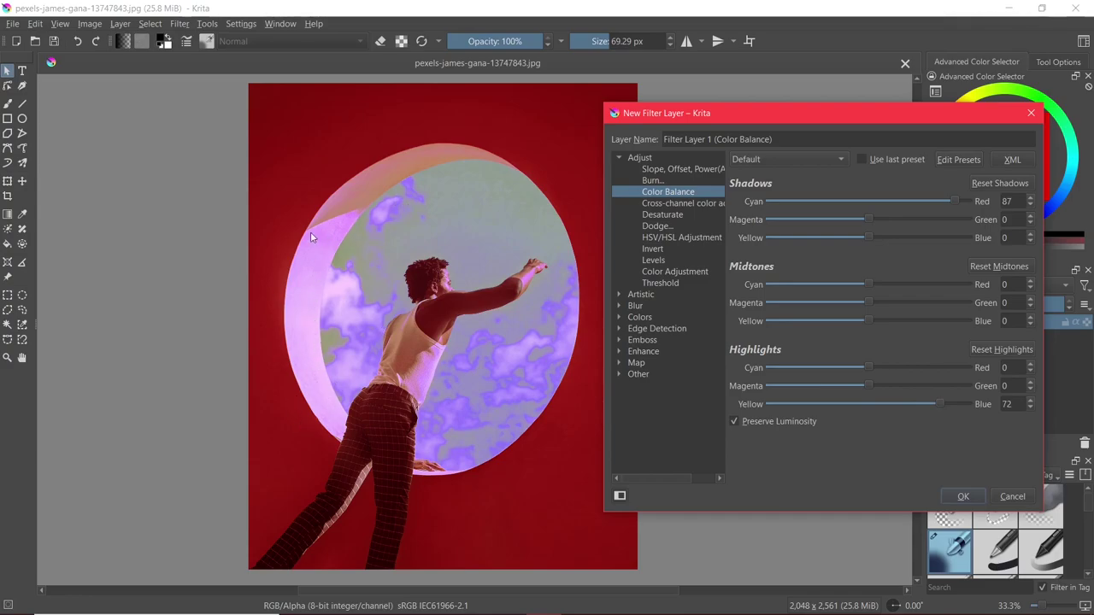
drag(760, 113, 626, 106)
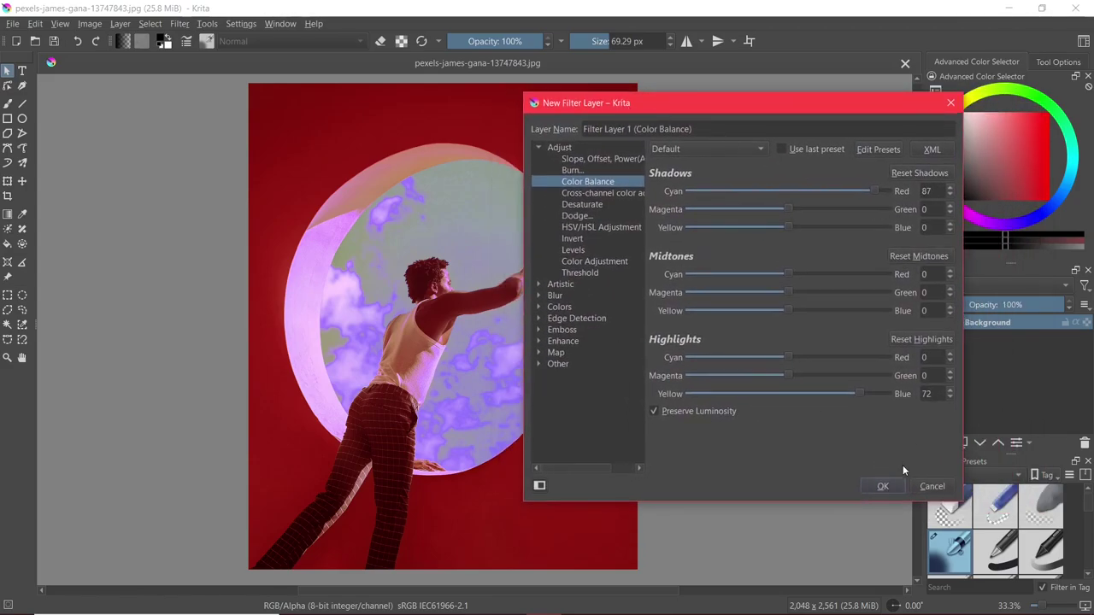
click(883, 486)
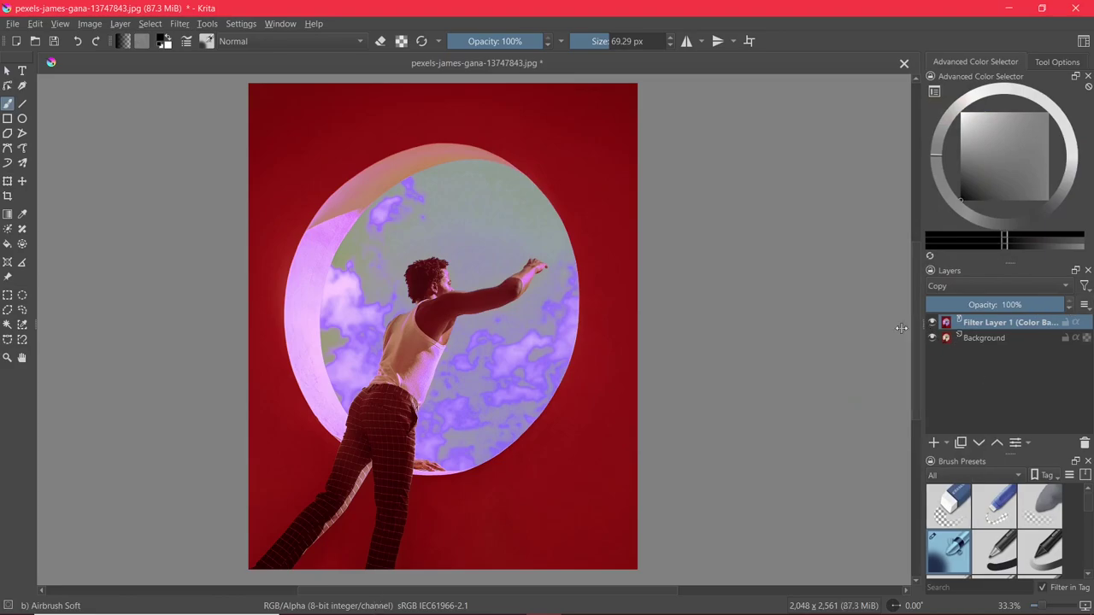
- Enlarge the layer panels, hide Filter Layer 1 (Color Balance), and select the Background layer
drag(913, 328, 818, 328)
drag(965, 261, 960, 195)
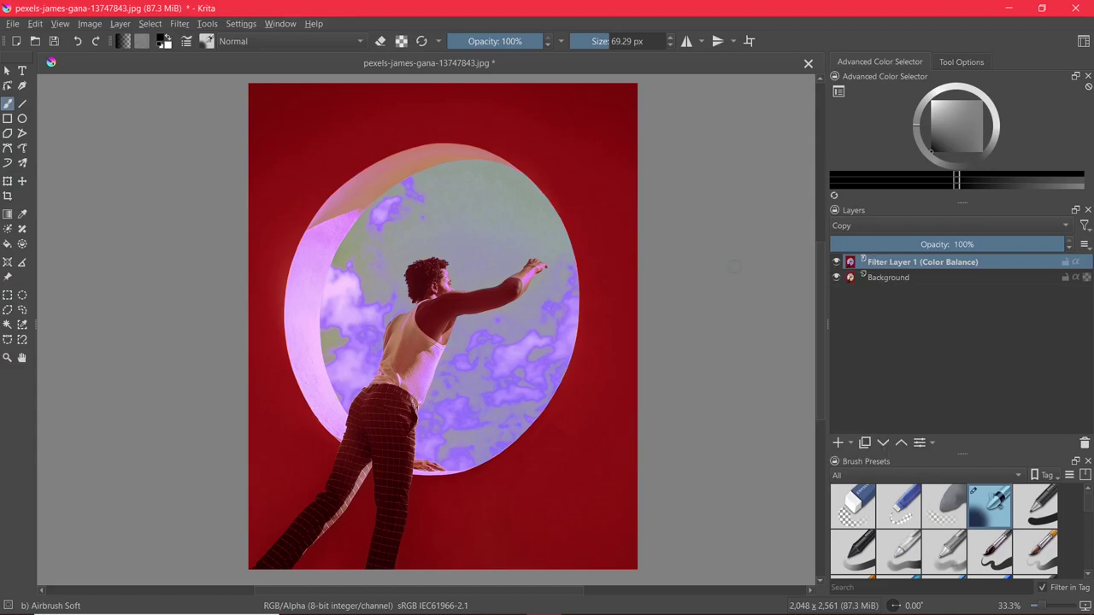
click(836, 262)
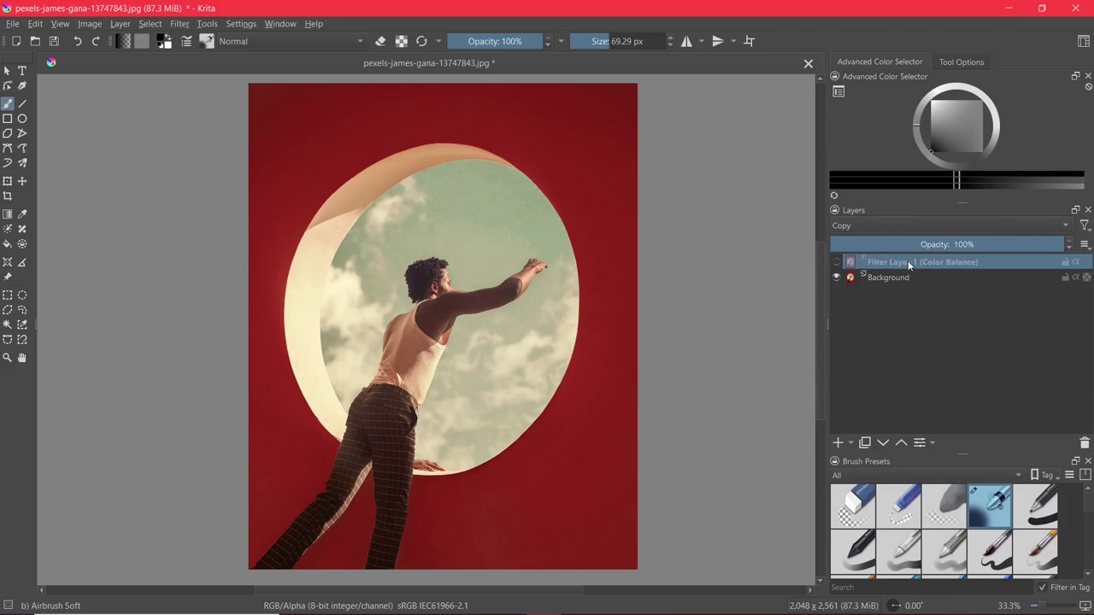
click(837, 262)
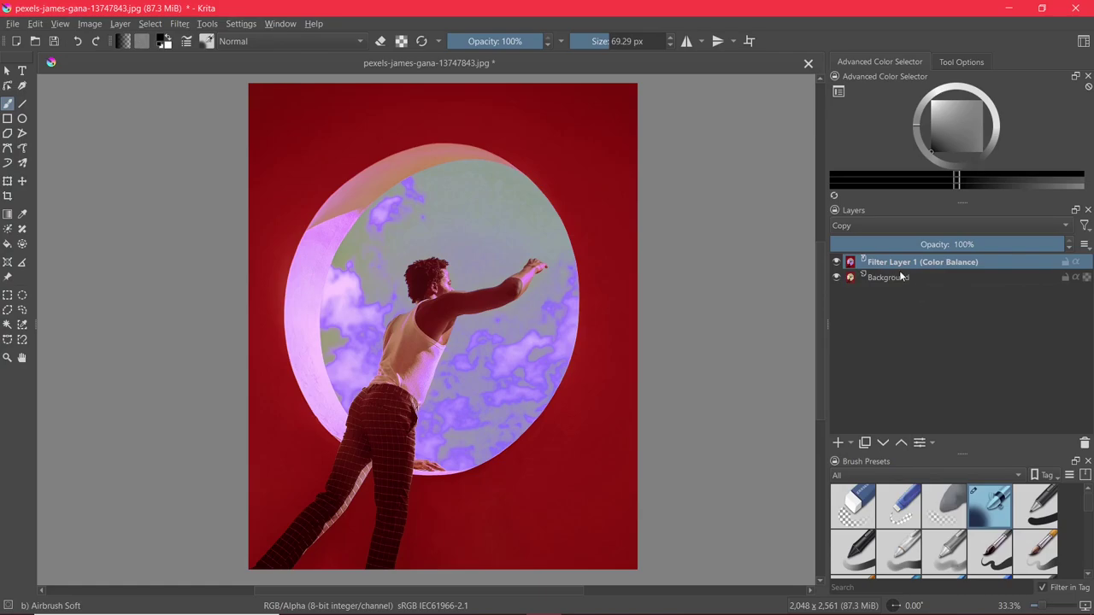
mouse_move(874, 263)
click(837, 262)
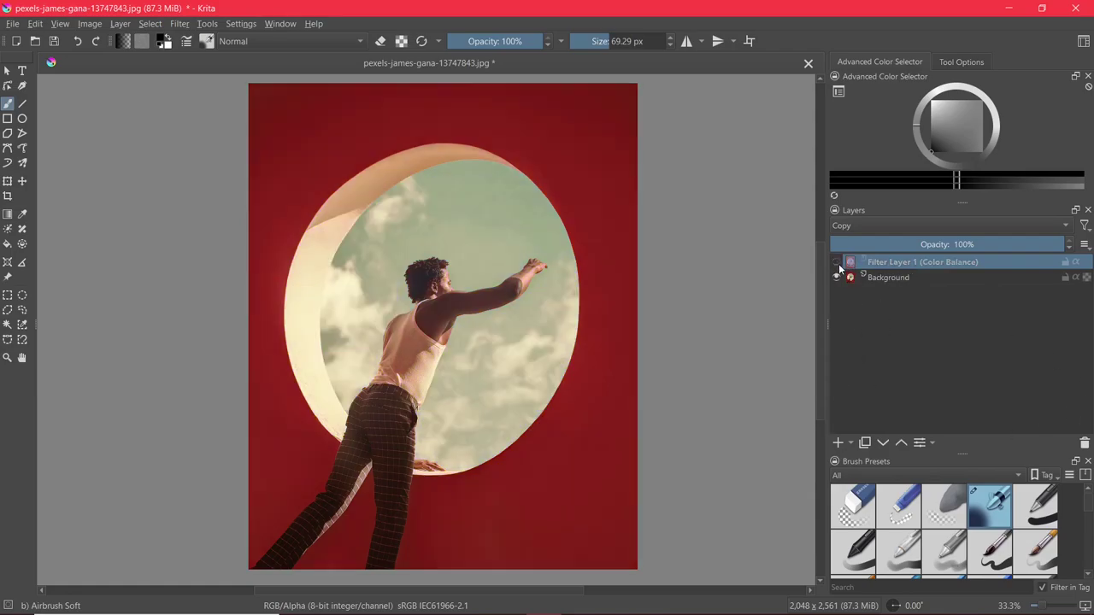
click(919, 282)
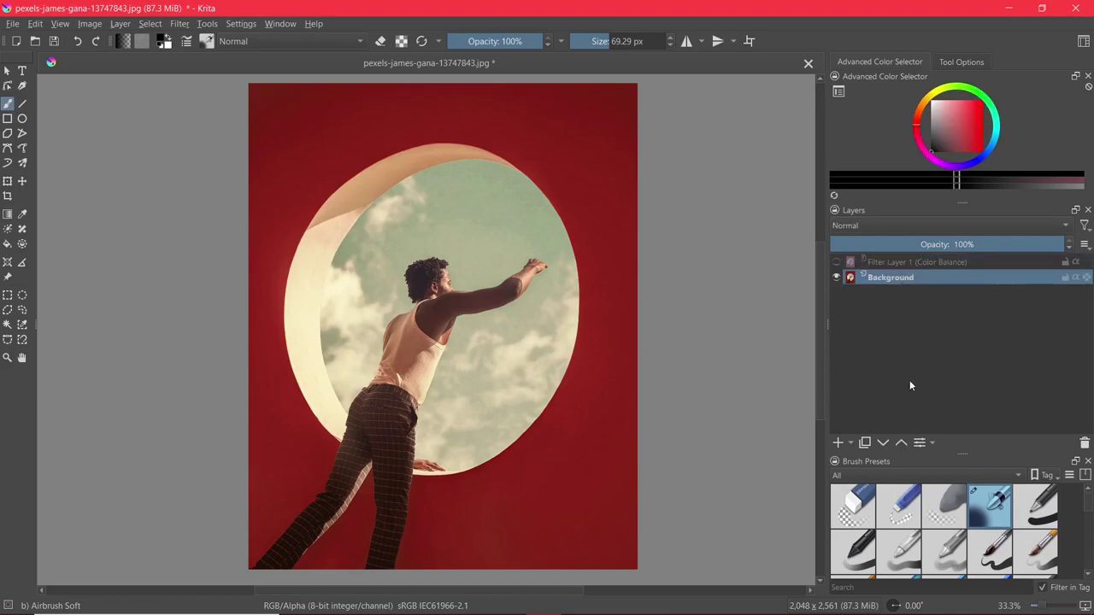
- Duplicate the Background layer, hide the original, and contiguous-select the red wall
click(863, 443)
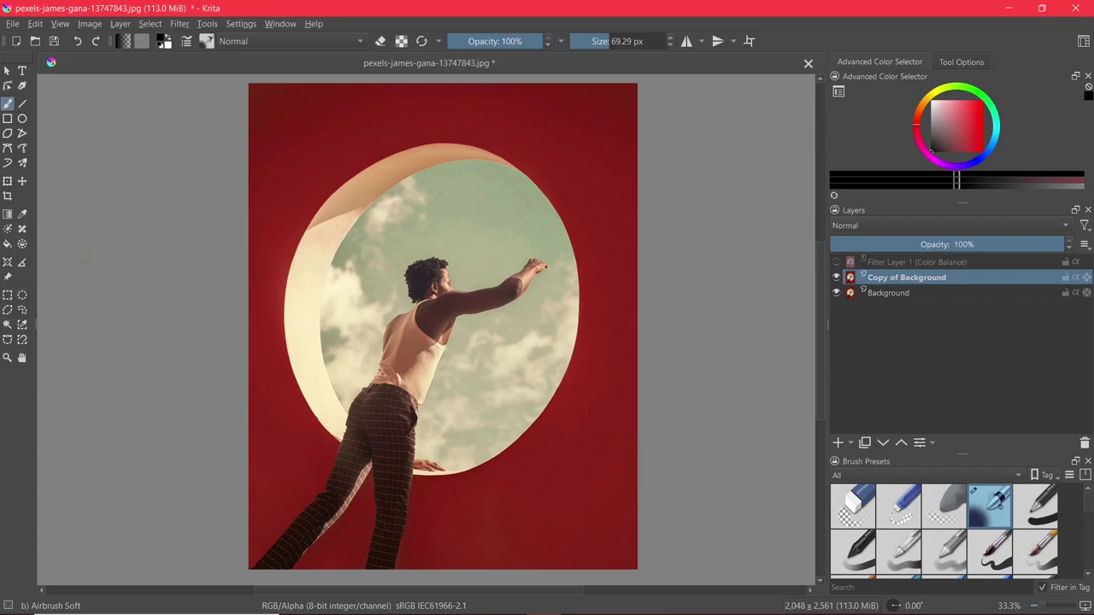
click(838, 292)
click(7, 325)
click(325, 128)
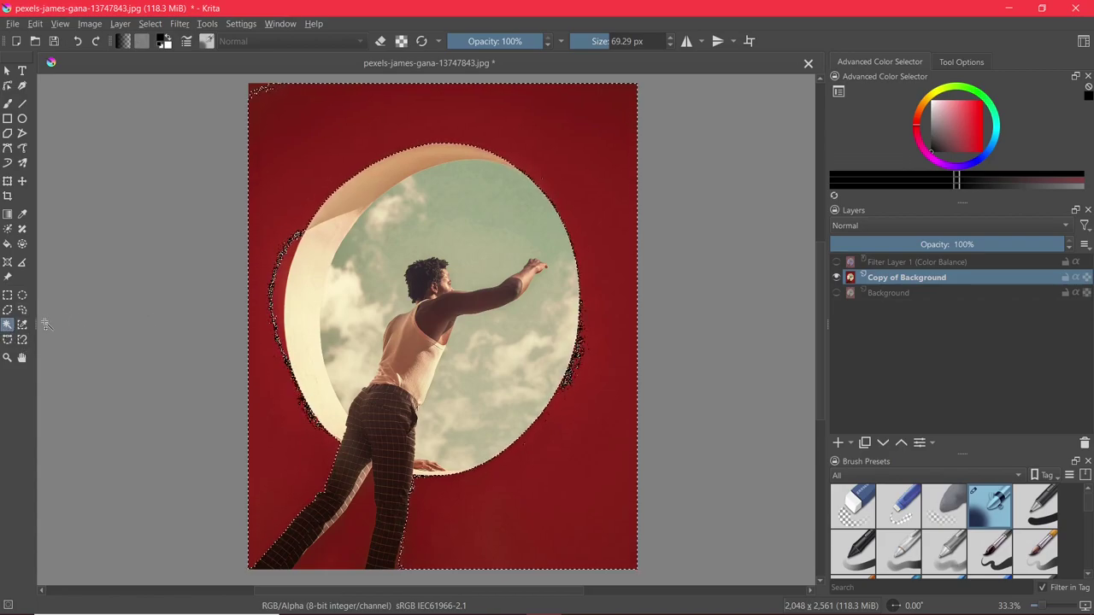
- Zoom in and fix the wall selection around the man's arm with Similar Color and Freehand Selection
scroll(253, 96, up, 4)
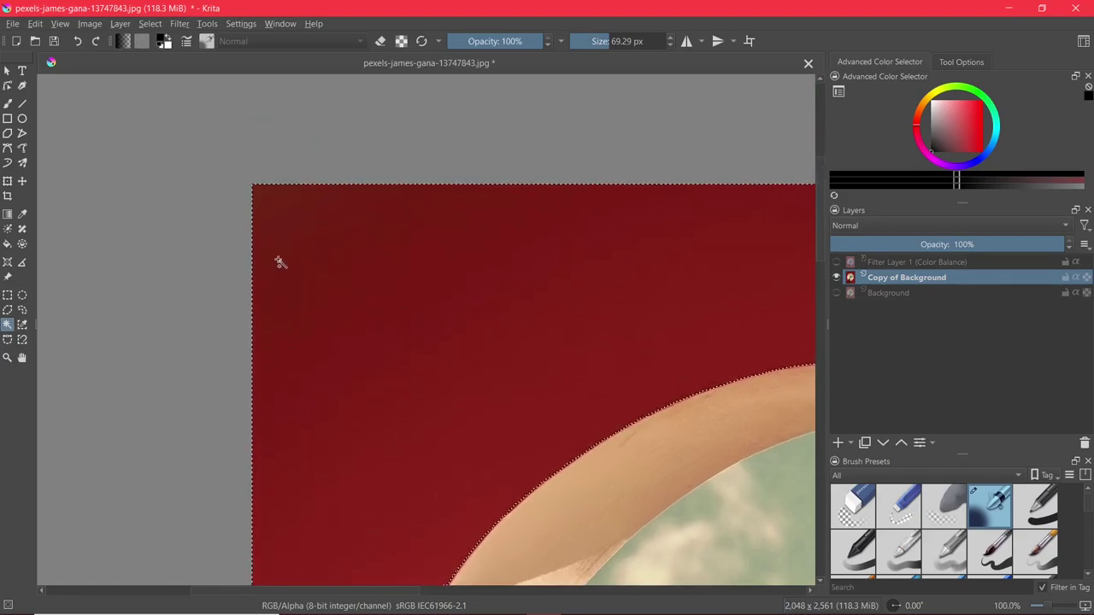
scroll(282, 261, down, 5)
scroll(314, 318, up, 6)
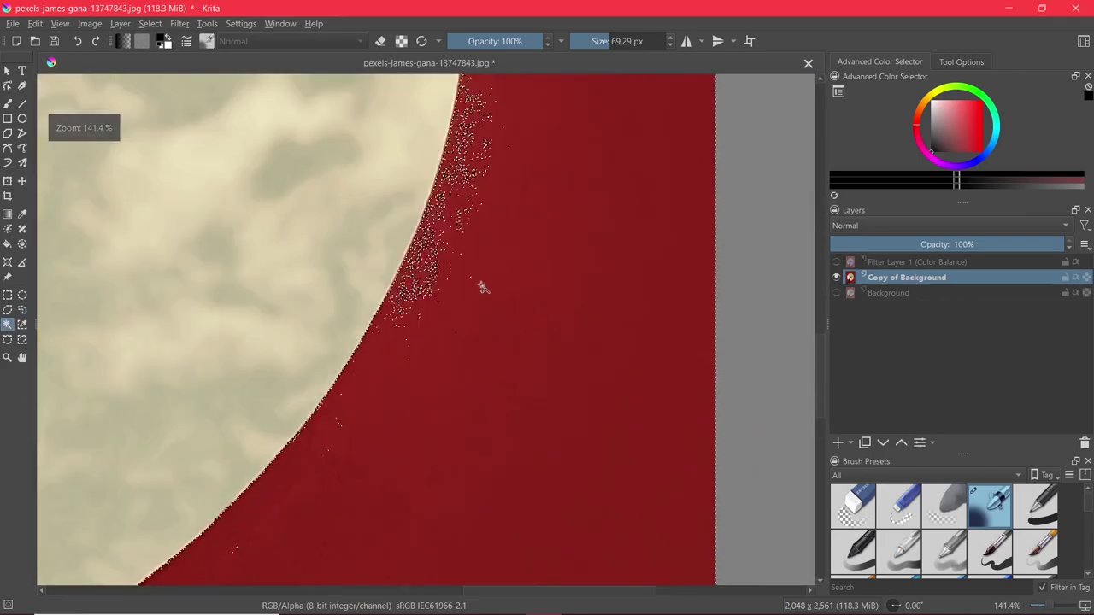
scroll(481, 287, down, 4)
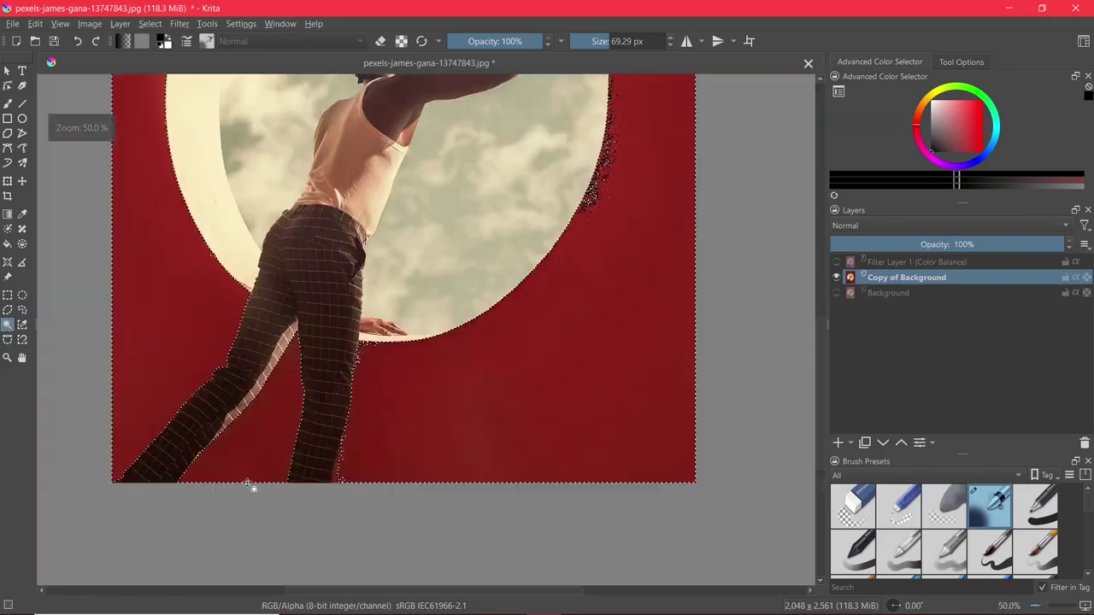
scroll(206, 362, up, 5)
scroll(342, 346, down, 4)
scroll(422, 319, up, 5)
click(22, 326)
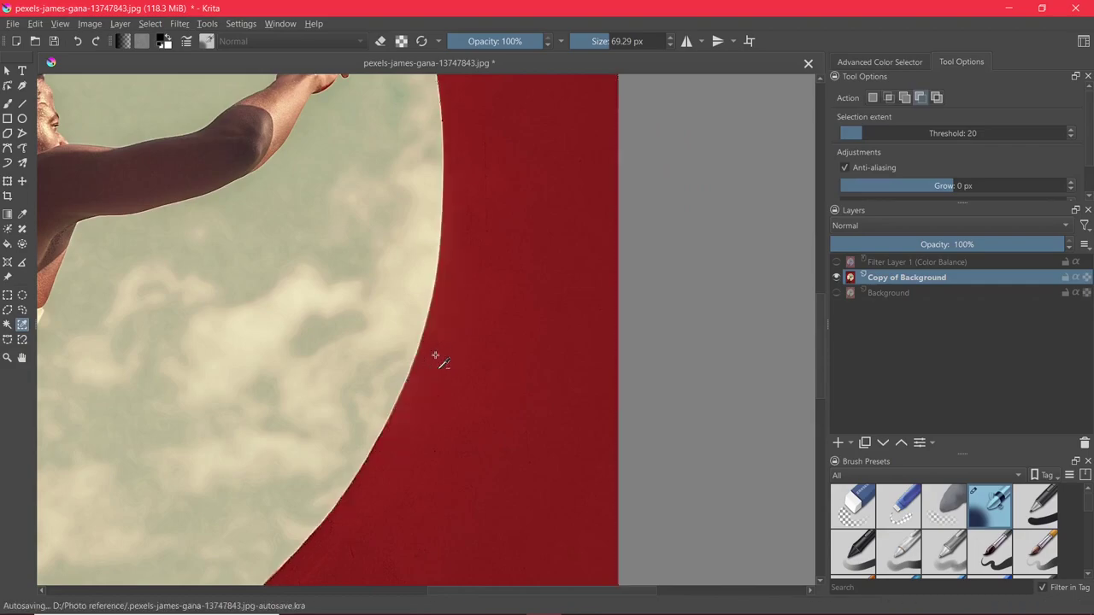
scroll(359, 435, down, 3)
scroll(401, 415, up, 4)
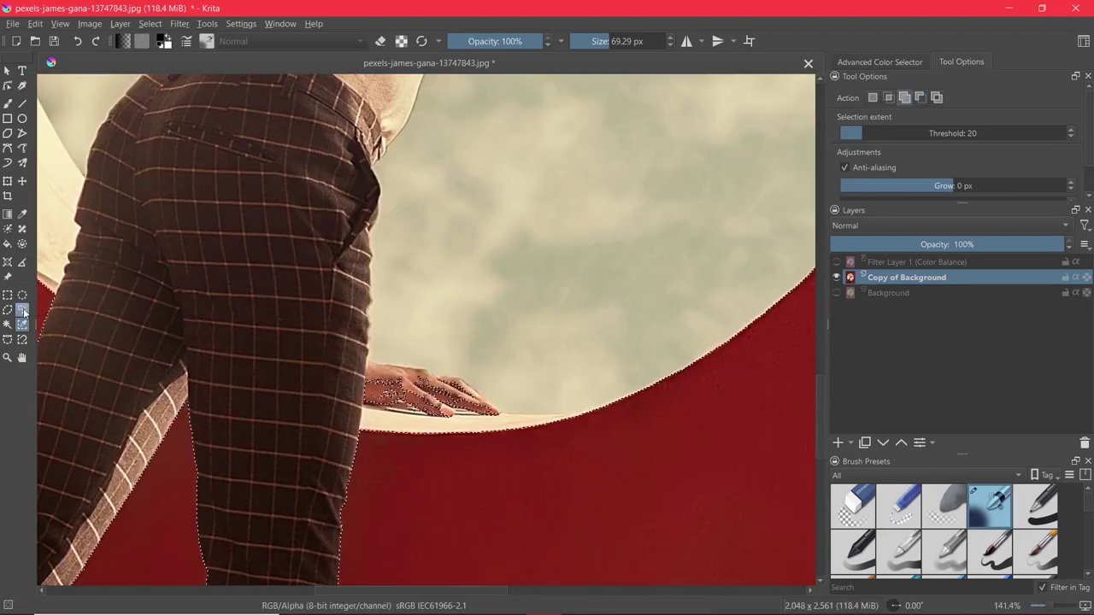
click(22, 309)
scroll(586, 341, up, 1)
scroll(436, 421, down, 1)
scroll(434, 420, down, 3)
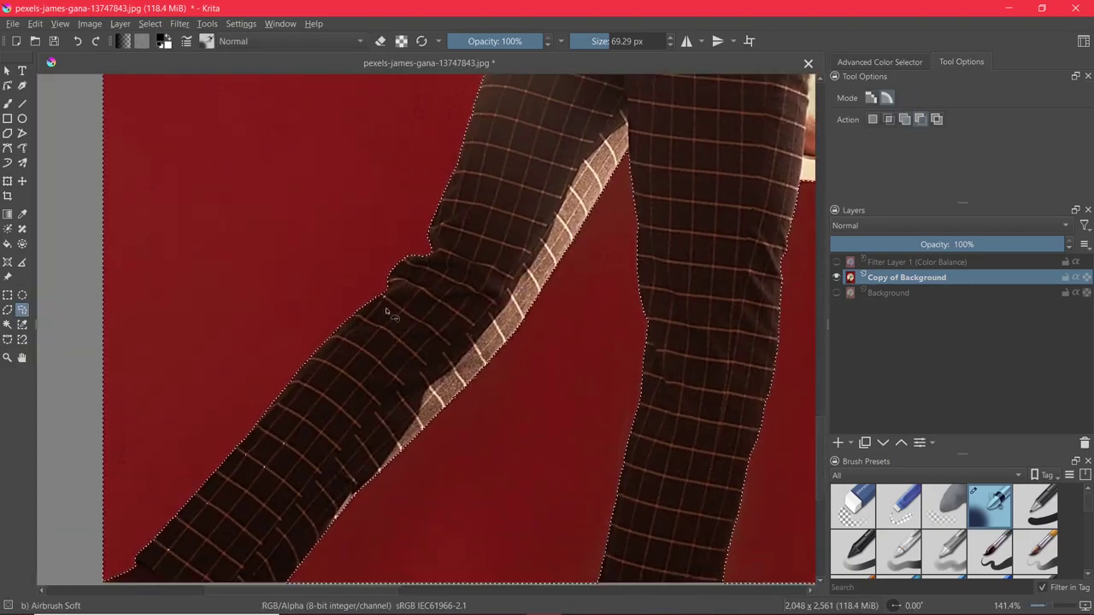
scroll(384, 410, up, 8)
scroll(336, 393, up, 3)
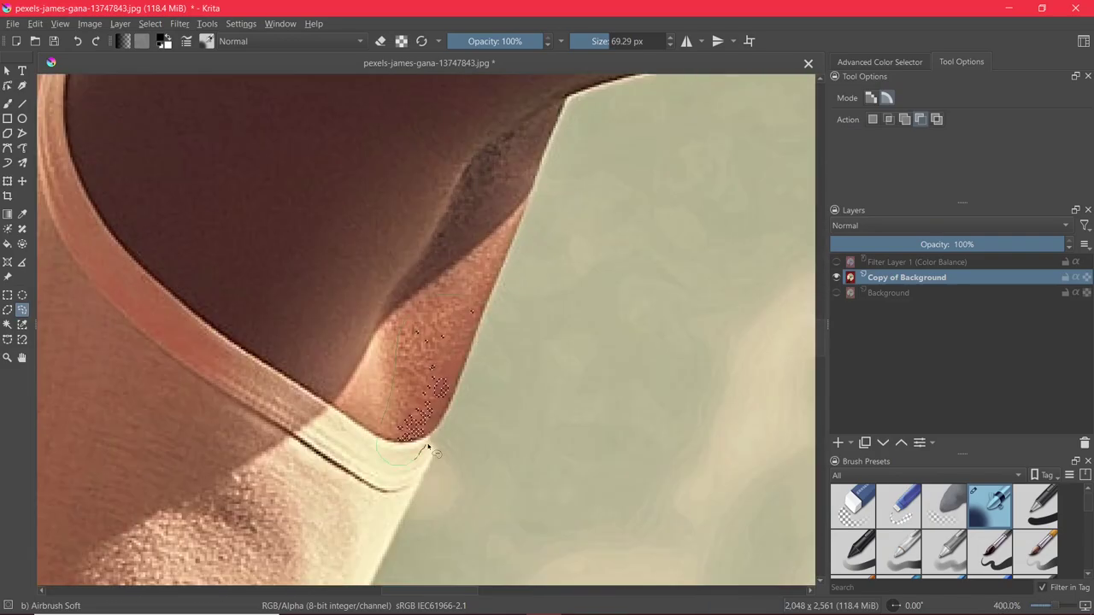
scroll(359, 385, down, 2)
scroll(367, 380, up, 6)
scroll(376, 374, down, 12)
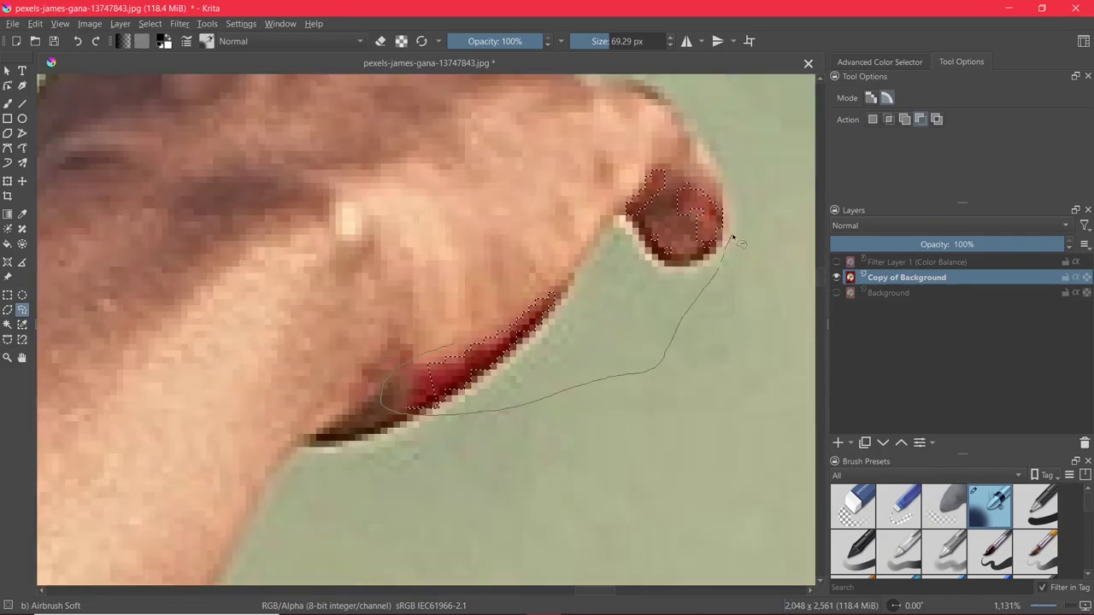
scroll(482, 385, up, 2)
scroll(516, 357, down, 3)
scroll(516, 356, up, 1)
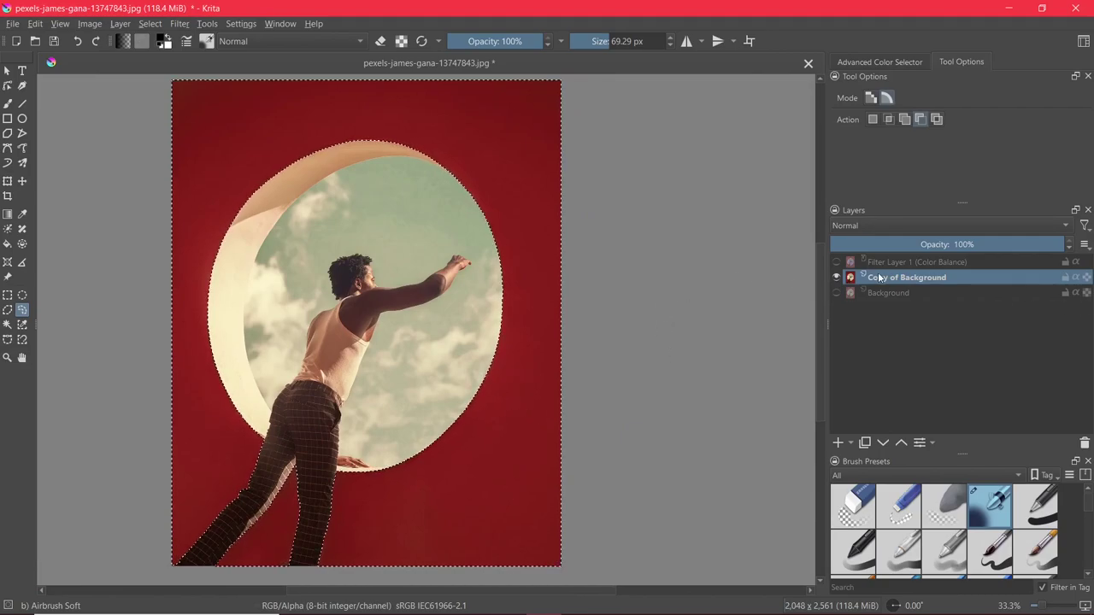
drag(602, 366, 624, 361)
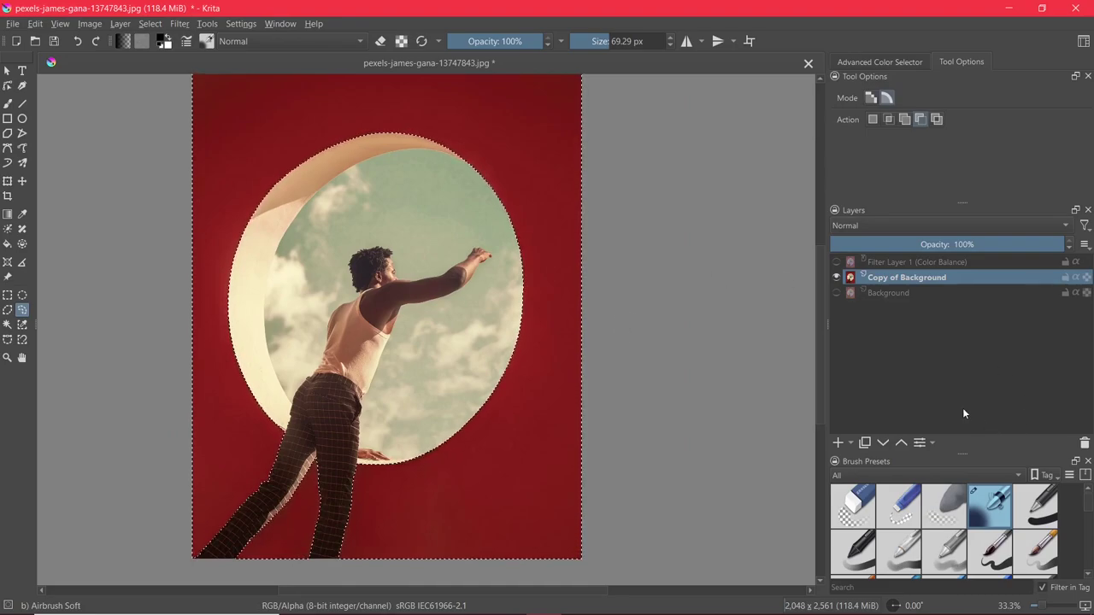
- Copy the selected red wall onto a new layer and check it with the photo copy hidden
key(ctrl+alt+j)
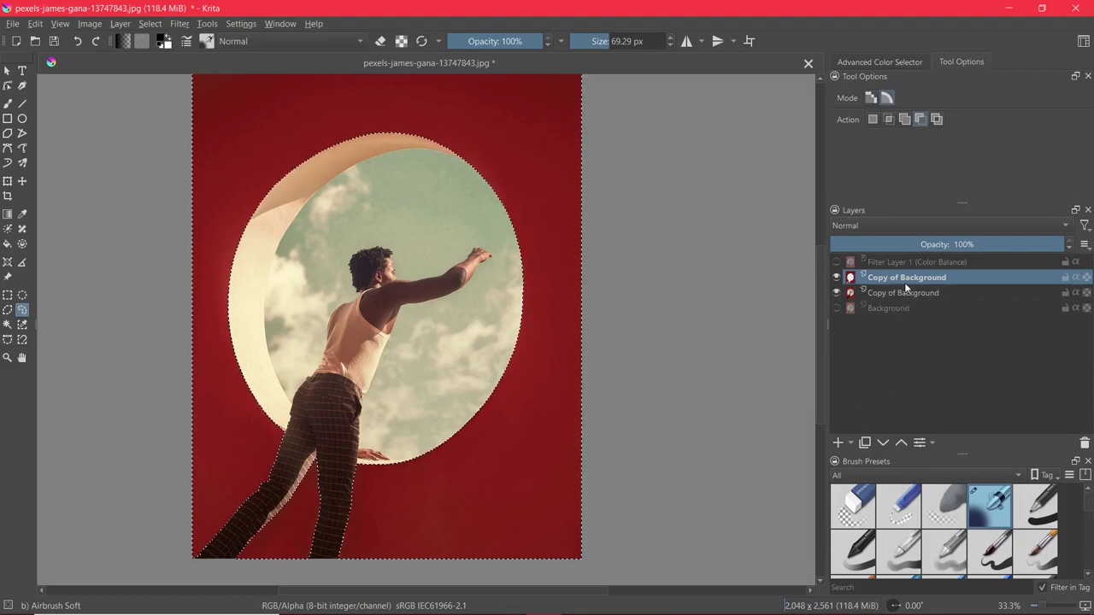
click(838, 293)
scroll(345, 446, down, 3)
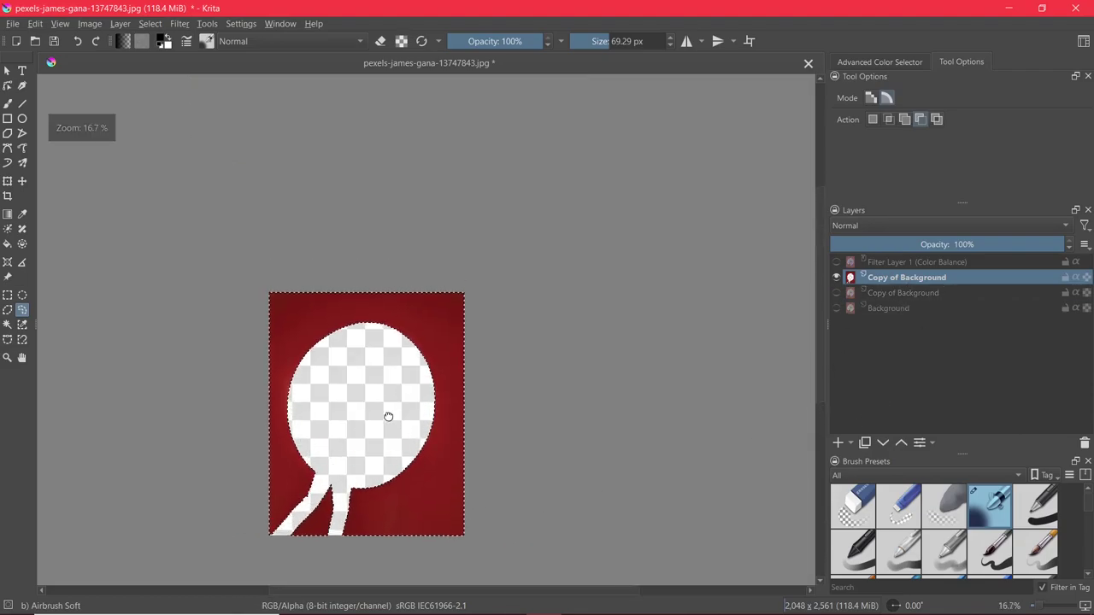
scroll(478, 401, up, 3)
drag(478, 401, 405, 296)
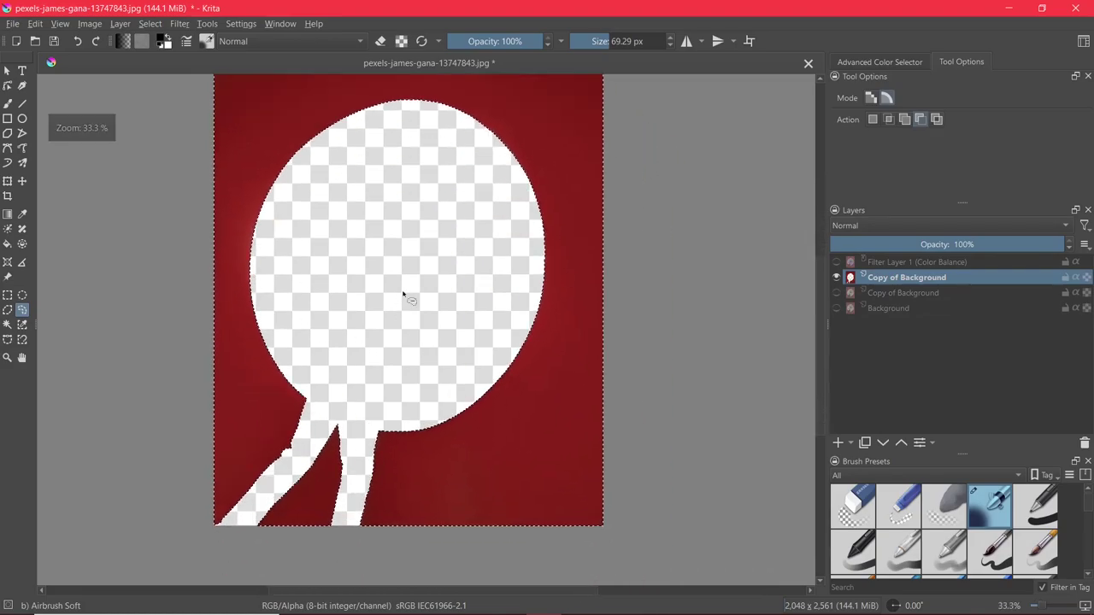
scroll(441, 276, up, 2)
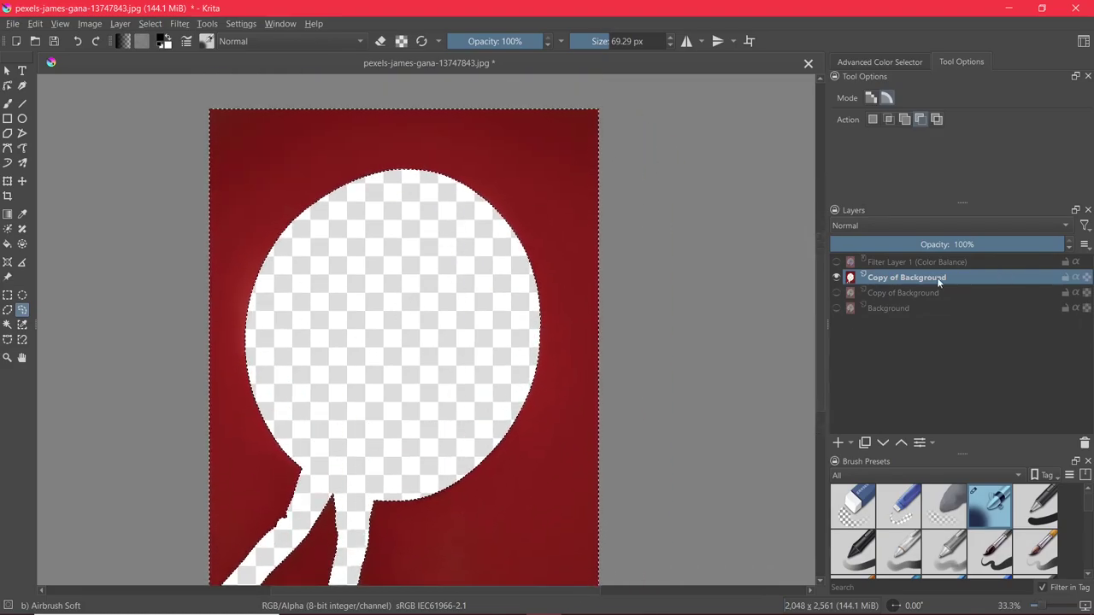
scroll(570, 341, down, 1)
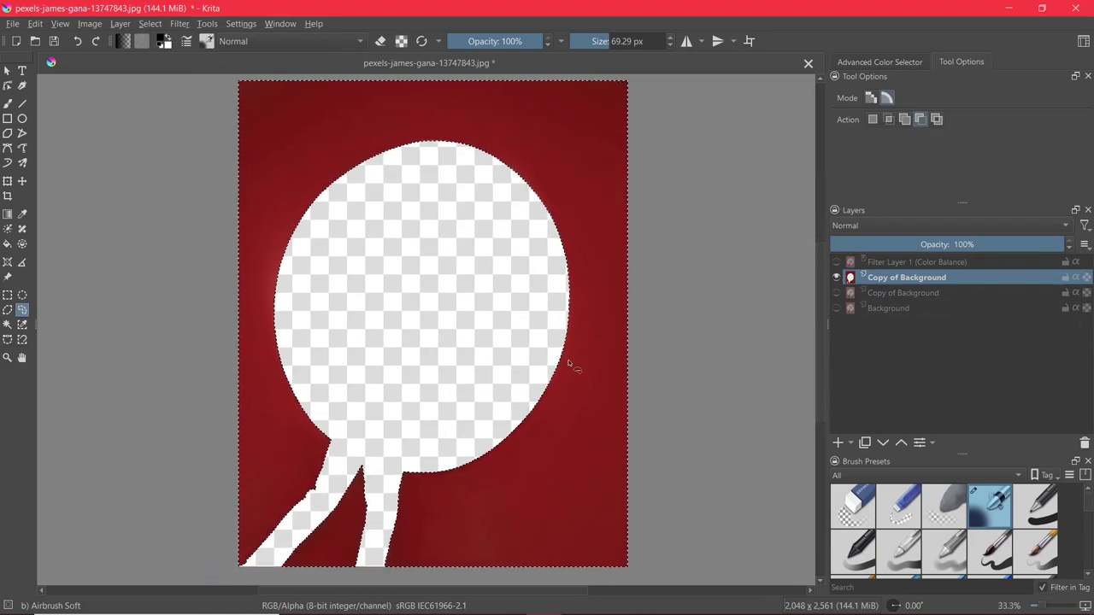
- Clear the selection, show and activate the photo copy layer, and pick Contiguous Selection
key(ctrl+shift+a)
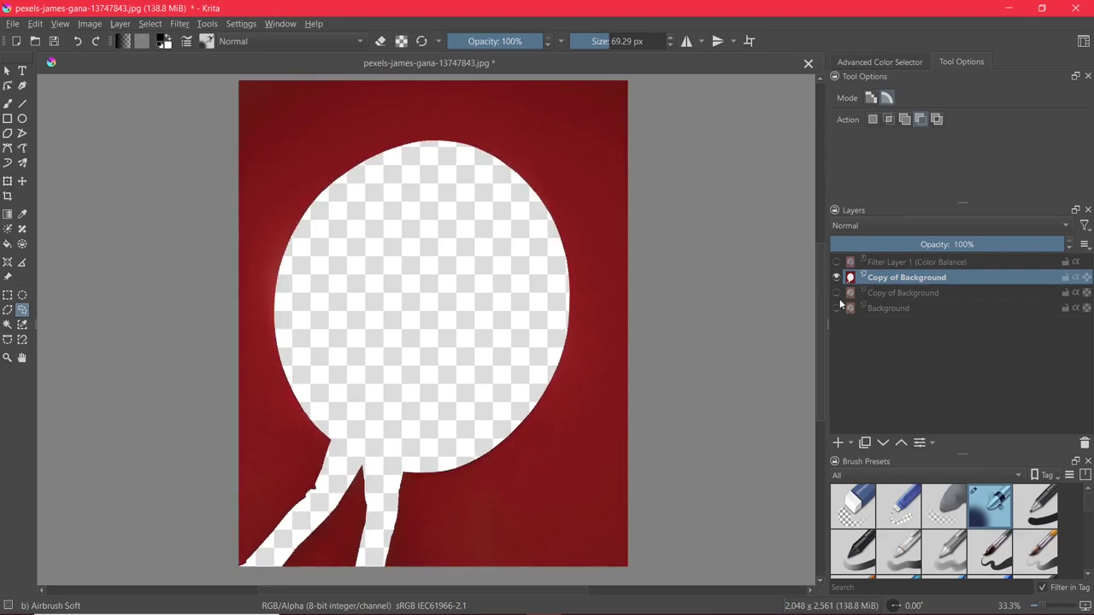
click(836, 293)
click(884, 293)
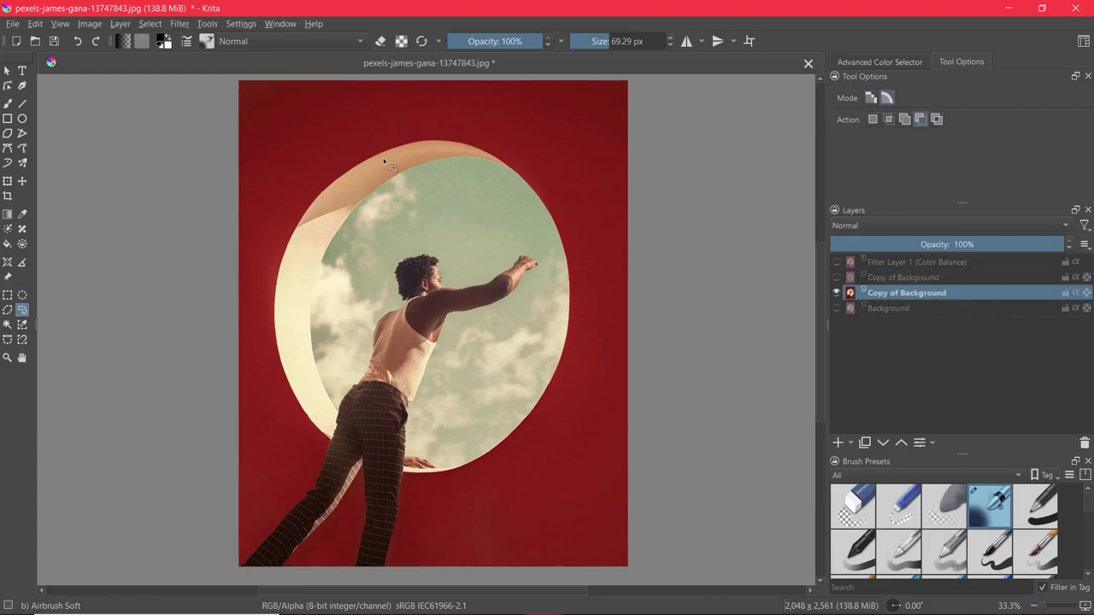
key(ctrl+equal)
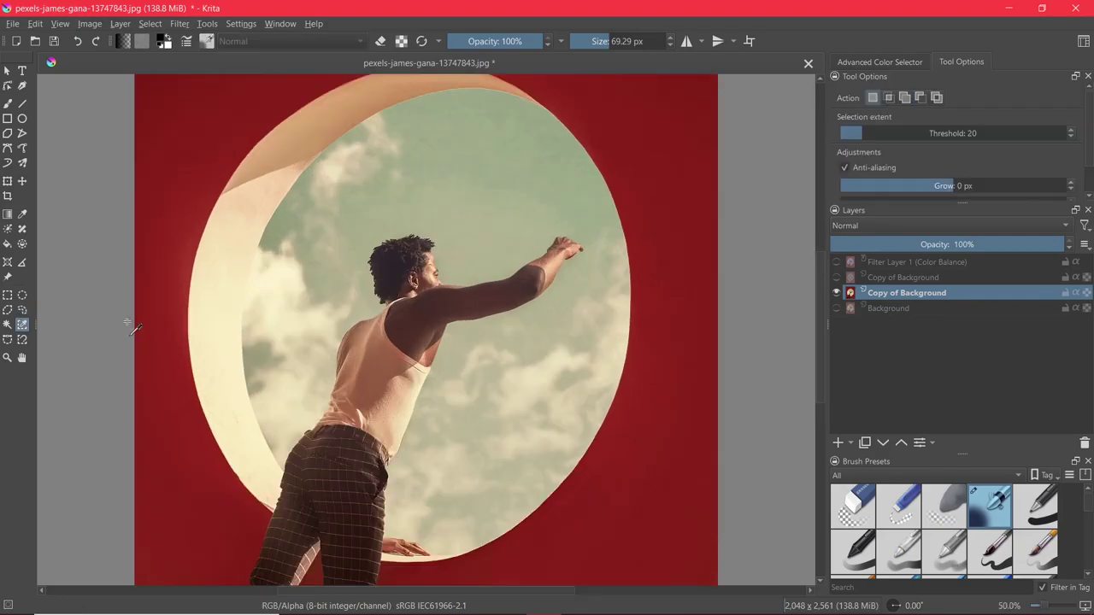
click(8, 326)
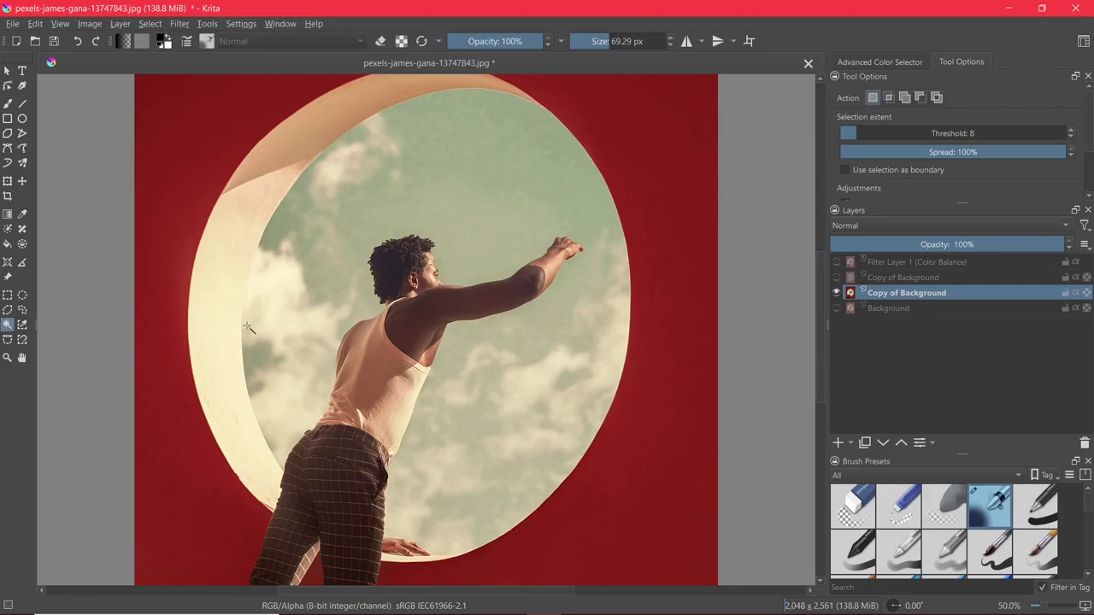
- Set selections to Add mode and add an elliptical area around the round window
scroll(210, 271, up, 3)
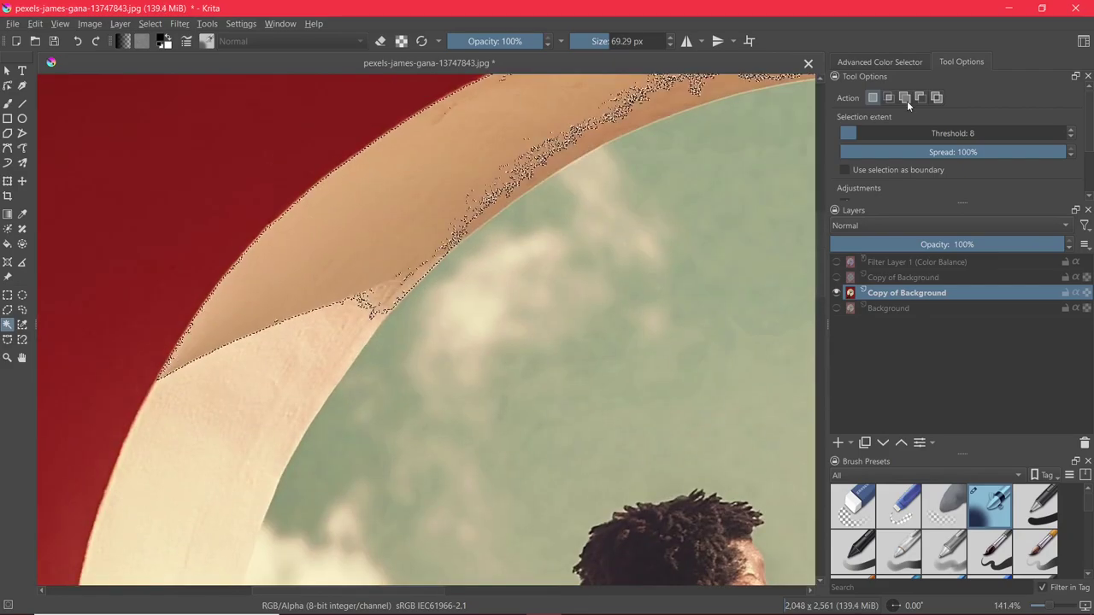
shift+click(408, 259)
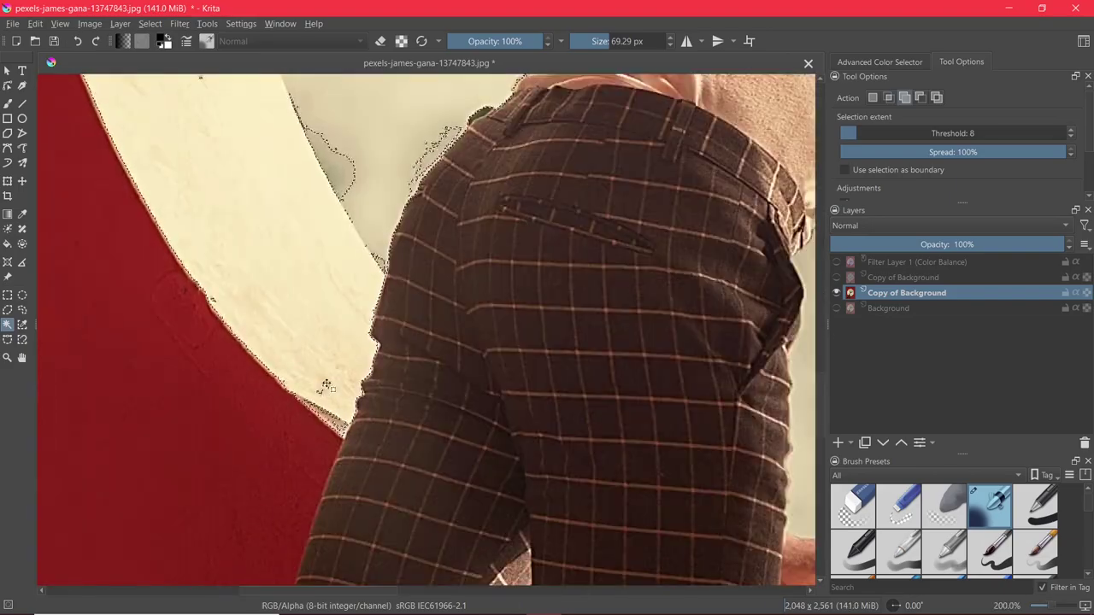
scroll(289, 427, down, 5)
scroll(289, 428, up, 5)
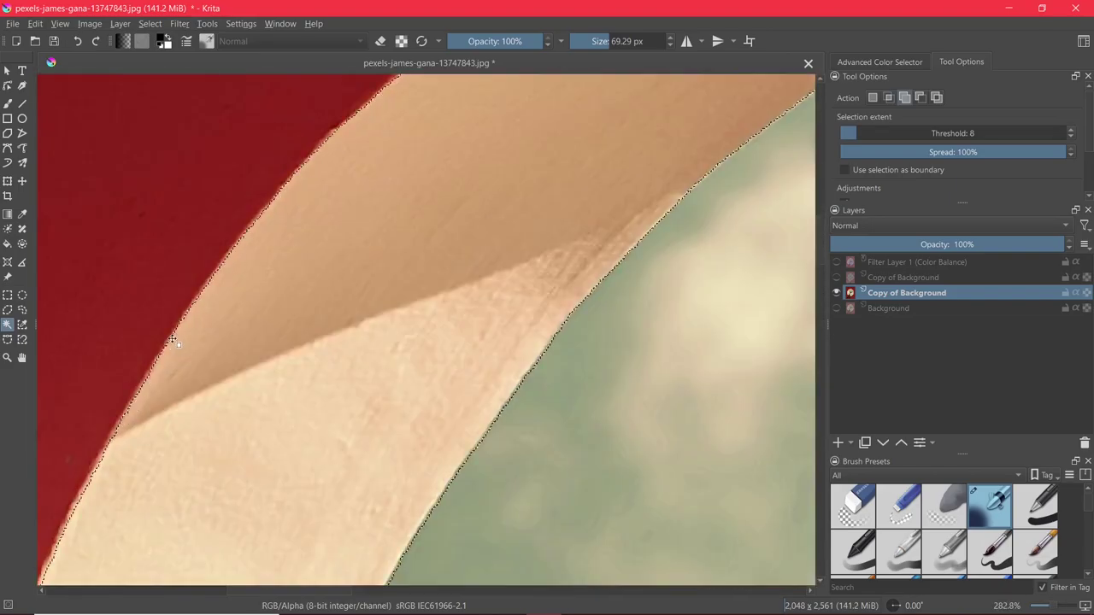
scroll(356, 330, down, 3)
scroll(356, 330, up, 3)
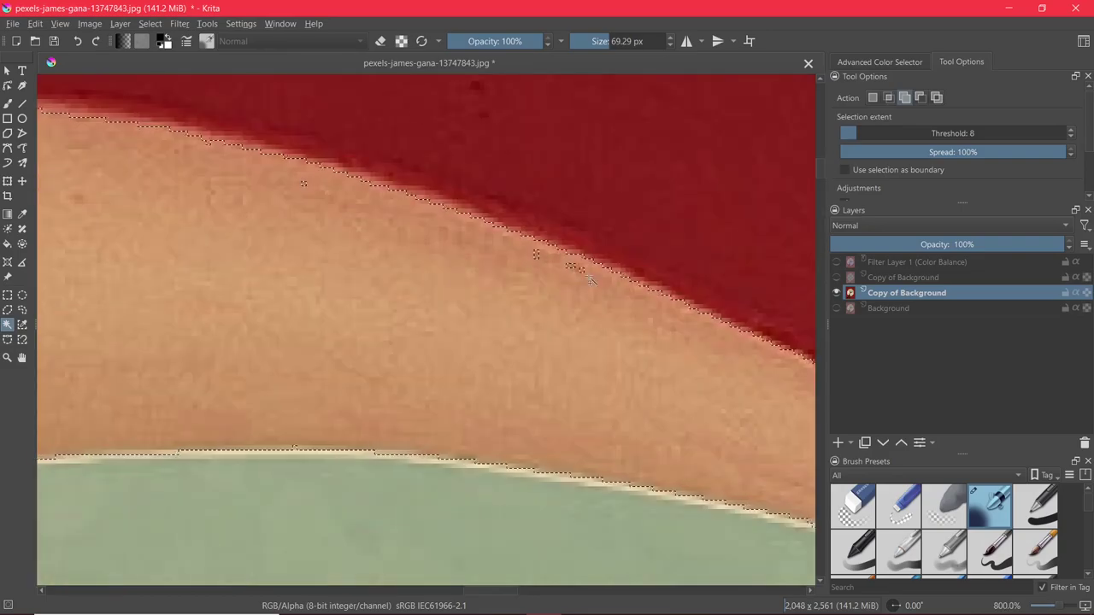
scroll(434, 433, down, 3)
scroll(295, 346, up, 4)
scroll(295, 346, up, 2)
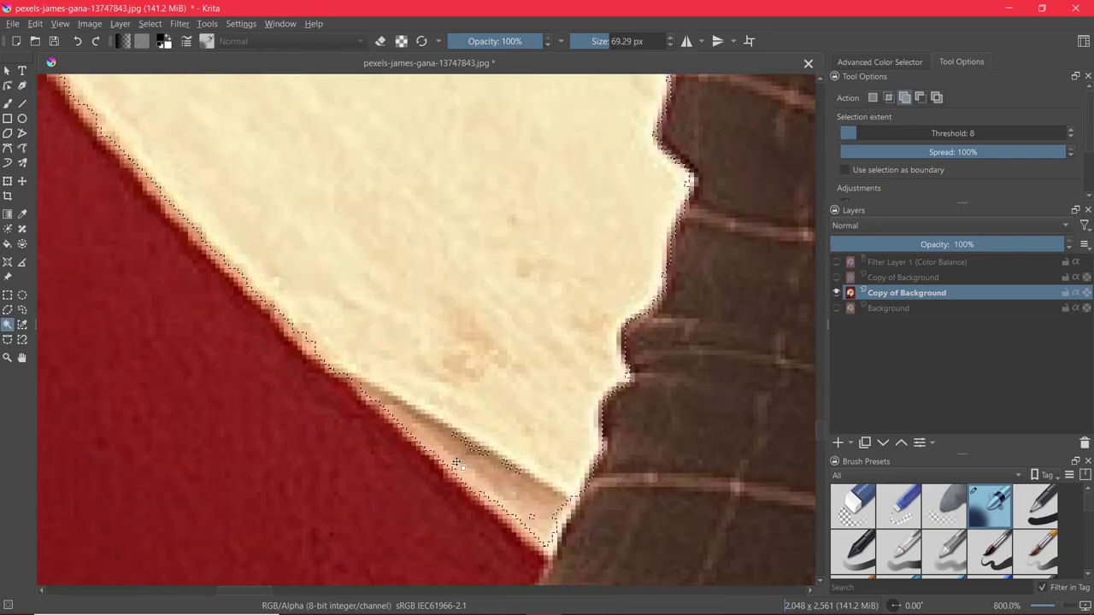
key(j)
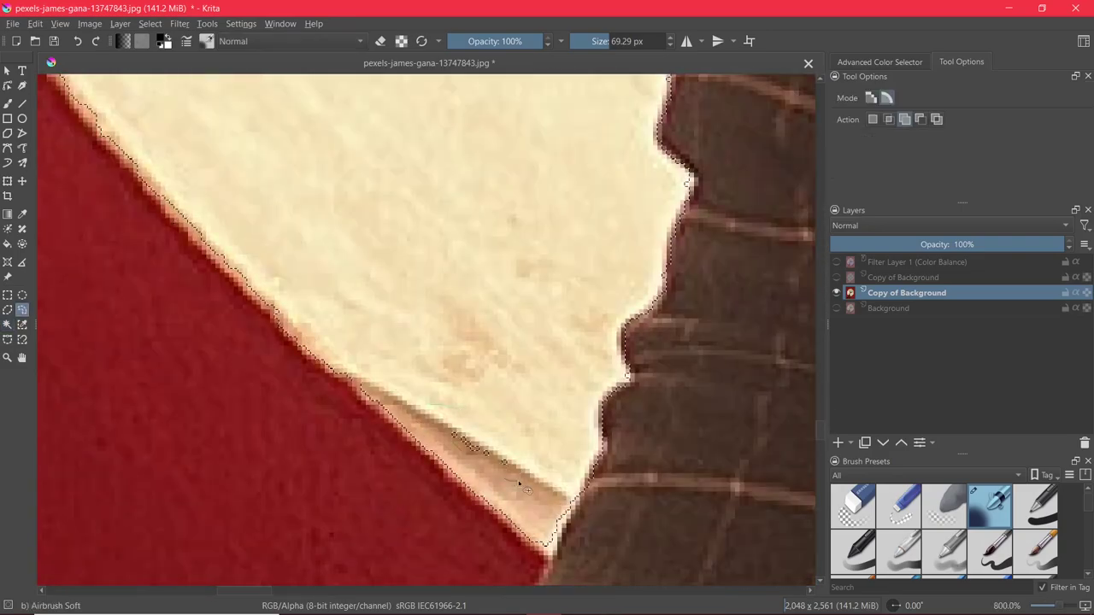
key(1)
scroll(566, 473, down, 2)
drag(590, 563, 366, 212)
- Add the table edge by the hand to the selection with Contiguous Selection
scroll(366, 212, down, 2)
scroll(446, 445, up, 5)
key(w)
scroll(567, 459, up, 3)
scroll(547, 440, up, 1)
click(547, 437)
scroll(538, 431, up, 2)
scroll(529, 421, down, 1)
- Subtract the stray sky patches with ellipses and copy the crescent onto a new layer
click(513, 282)
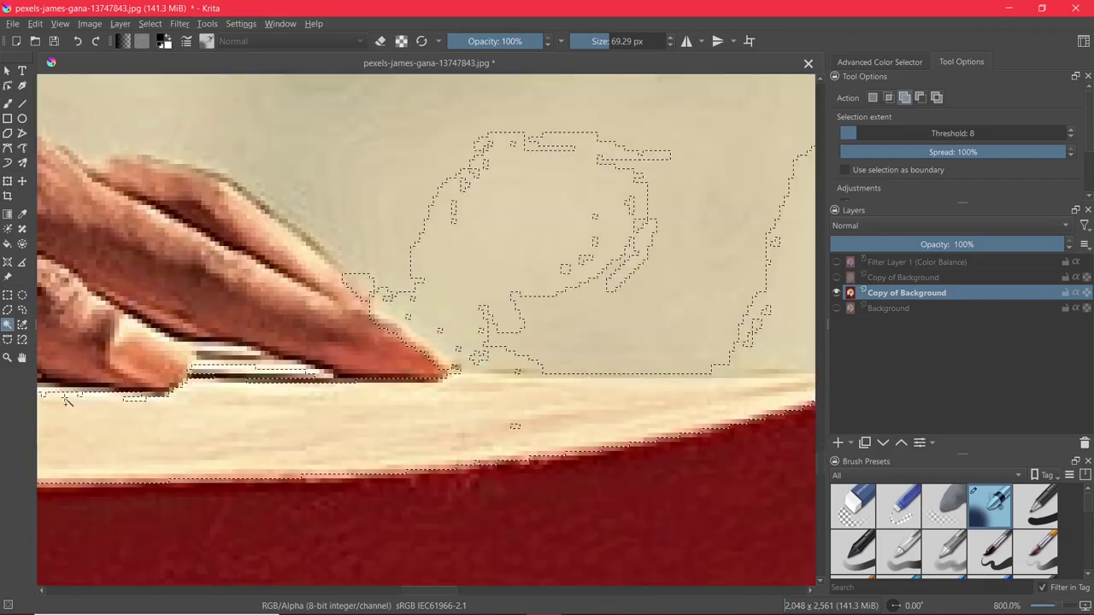
scroll(367, 428, up, 3)
scroll(231, 226, down, 4)
key(j)
drag(230, 226, 599, 376)
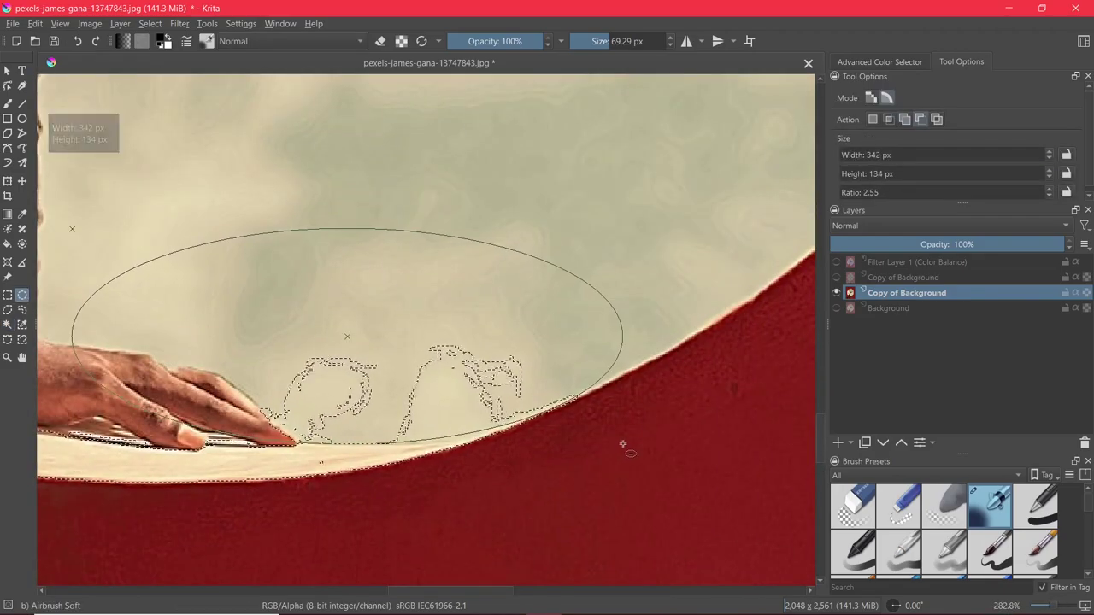
scroll(426, 397, up, 3)
scroll(427, 397, down, 3)
drag(54, 245, 556, 480)
scroll(557, 481, down, 2)
drag(513, 419, 51, 77)
scroll(515, 415, up, 4)
drag(95, 270, 390, 293)
scroll(448, 317, down, 8)
scroll(556, 374, up, 3)
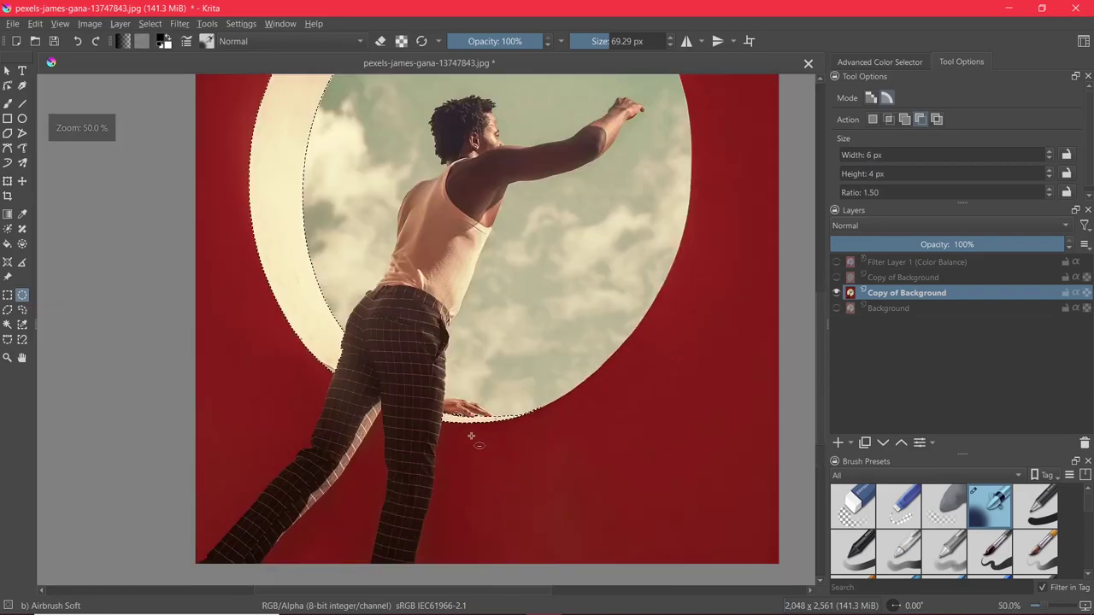
scroll(538, 456, down, 1)
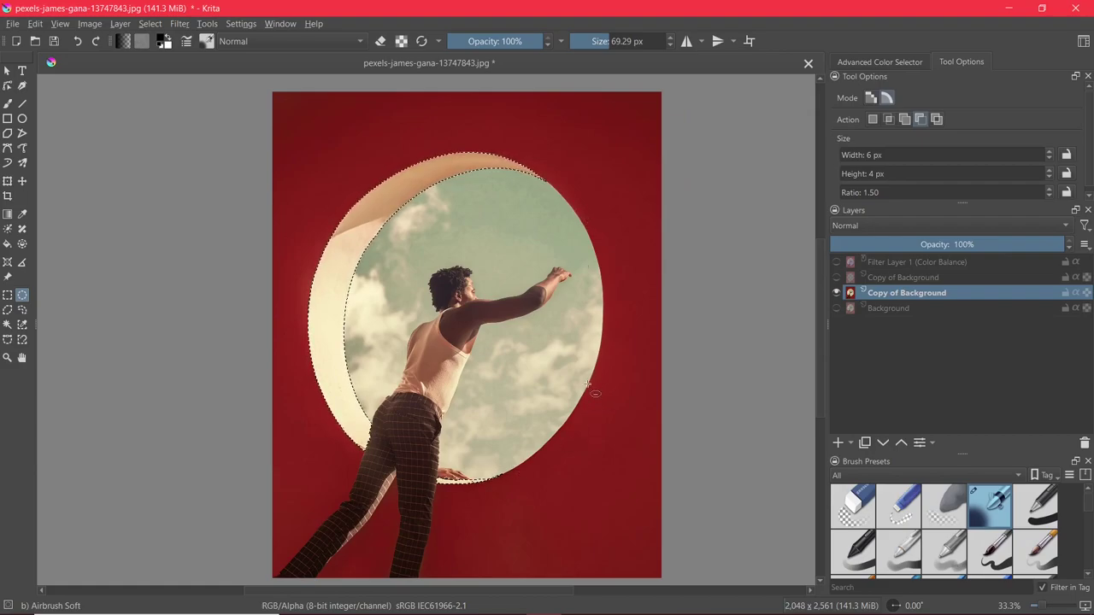
key(ctrl+alt+j)
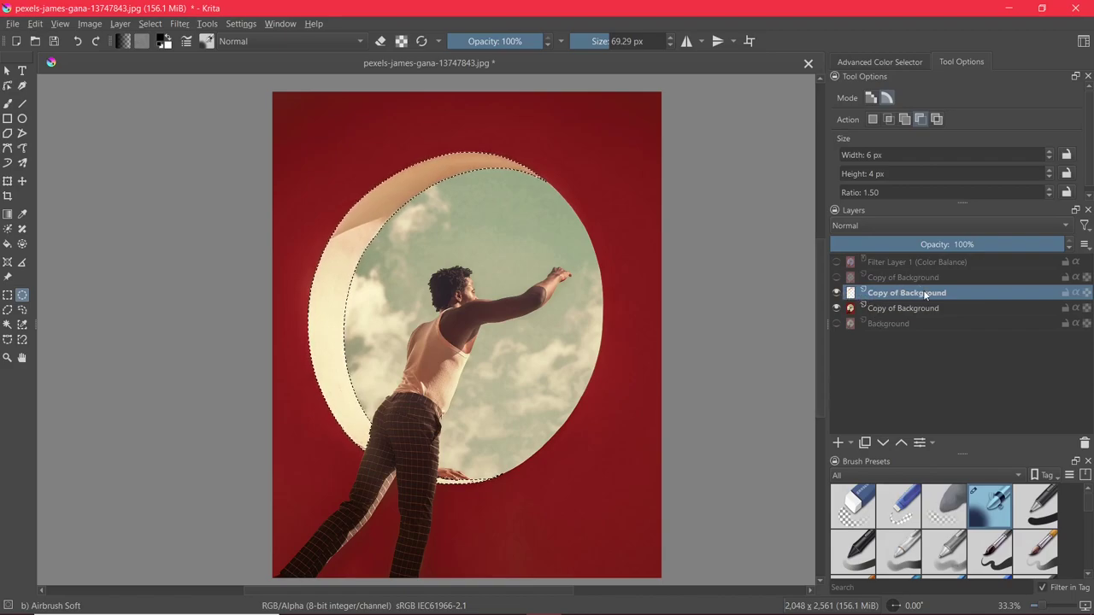
- Hide the photo copy layer to view the crescent layer by itself
click(836, 309)
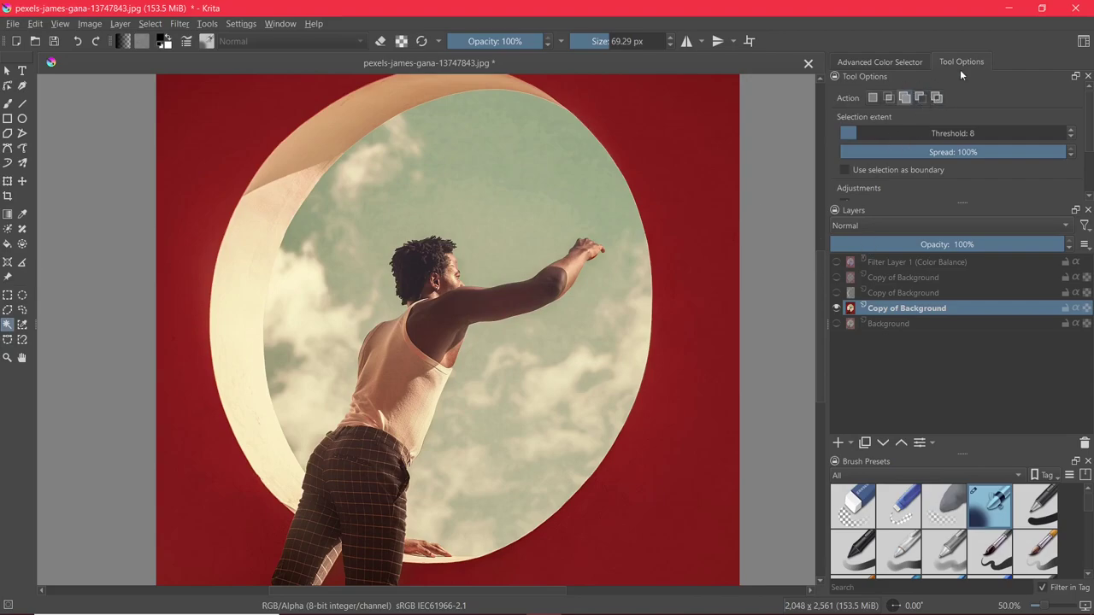
- Select the sky inside the round window by colour, adding its remaining areas
click(468, 153)
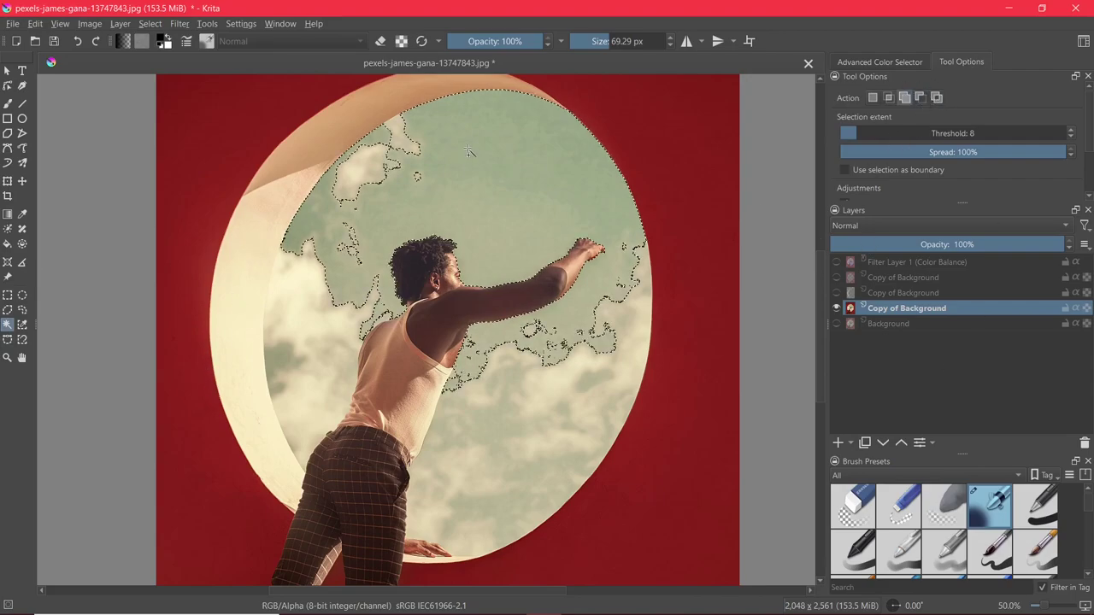
click(323, 385)
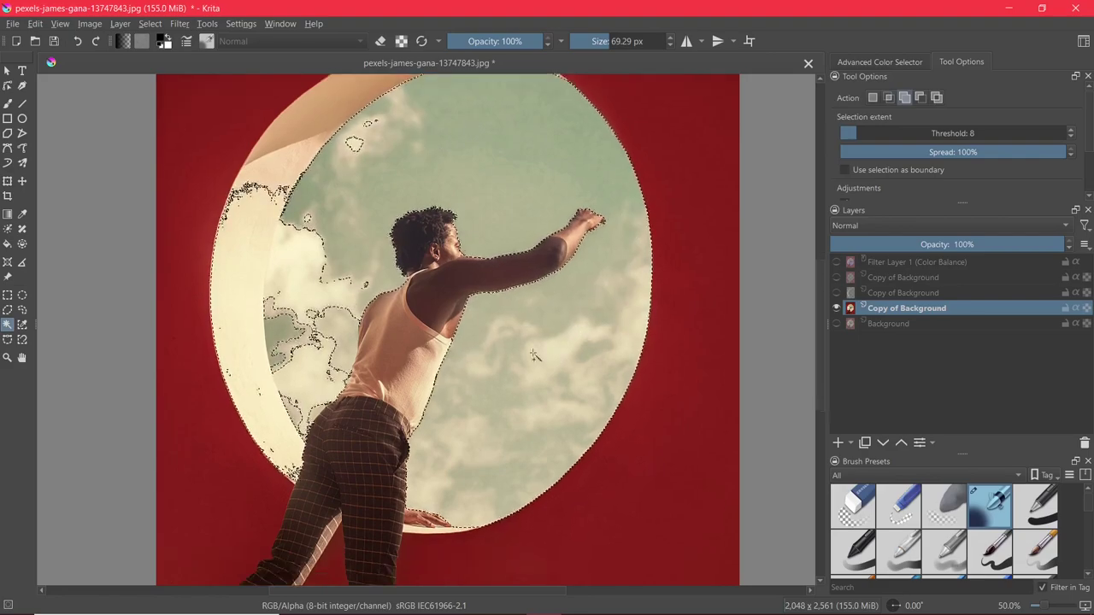
scroll(307, 389, up, 3)
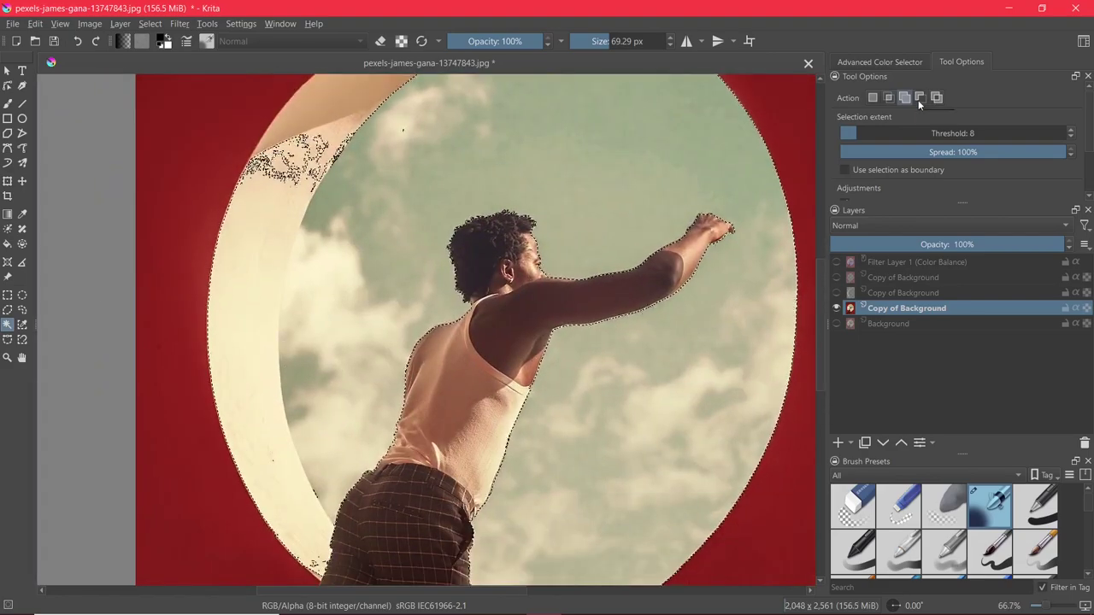
scroll(187, 171, down, 1)
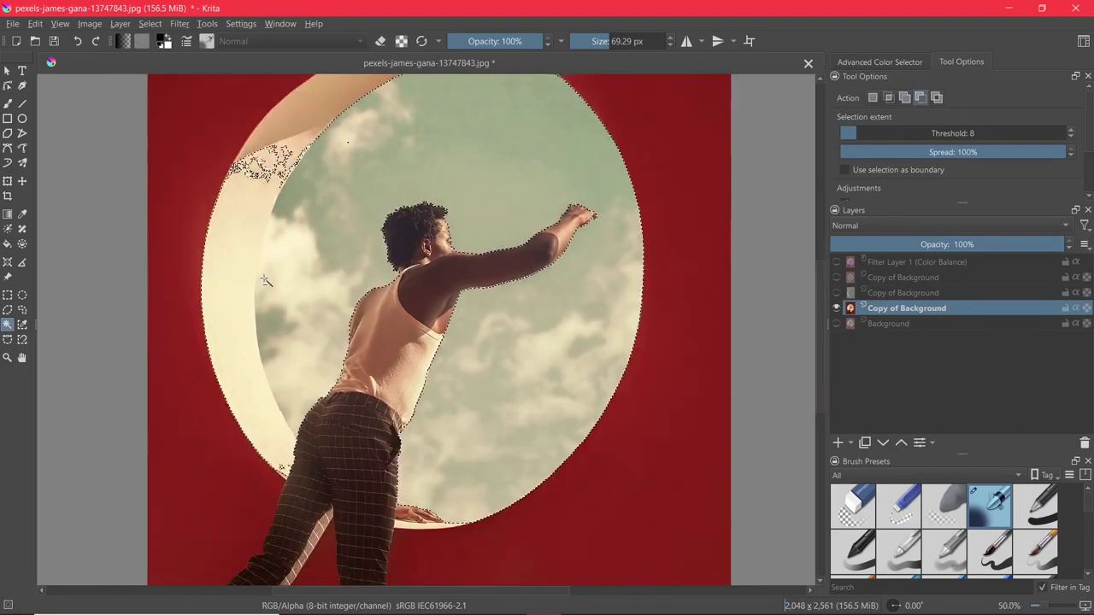
- Trim the sky selection along the window rim with a subtractive Bezier curve path
click(7, 340)
scroll(363, 299, up, 1)
click(921, 121)
scroll(318, 102, up, 4)
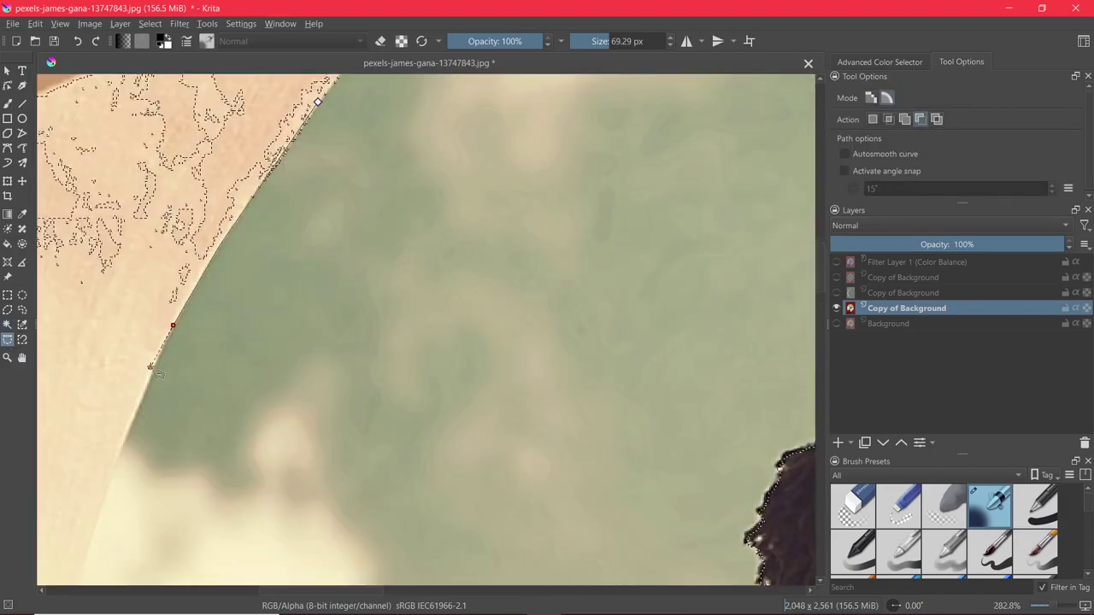
scroll(214, 334, down, 1)
drag(262, 349, 200, 207)
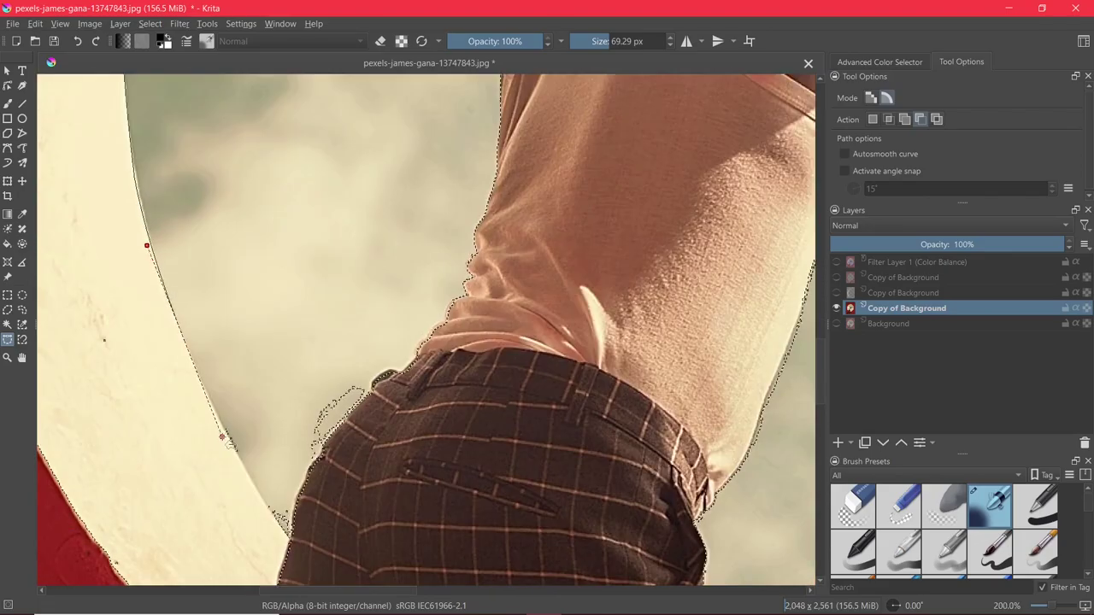
click(288, 367)
scroll(273, 384, up, 1)
scroll(257, 534, down, 3)
scroll(257, 534, up, 4)
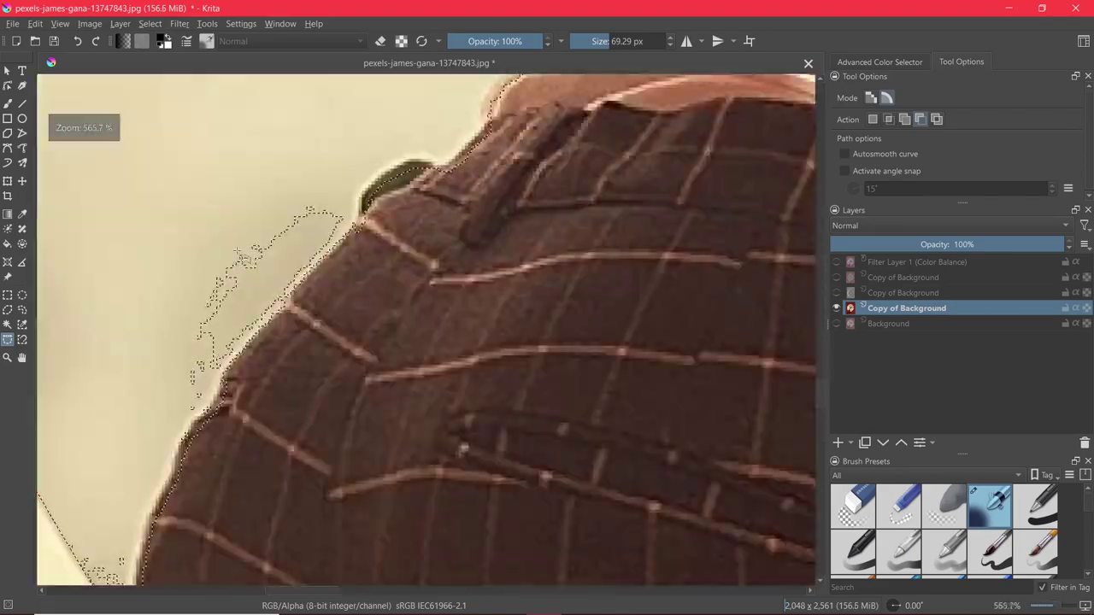
scroll(282, 389, down, 1)
scroll(284, 387, up, 2)
scroll(284, 387, down, 1)
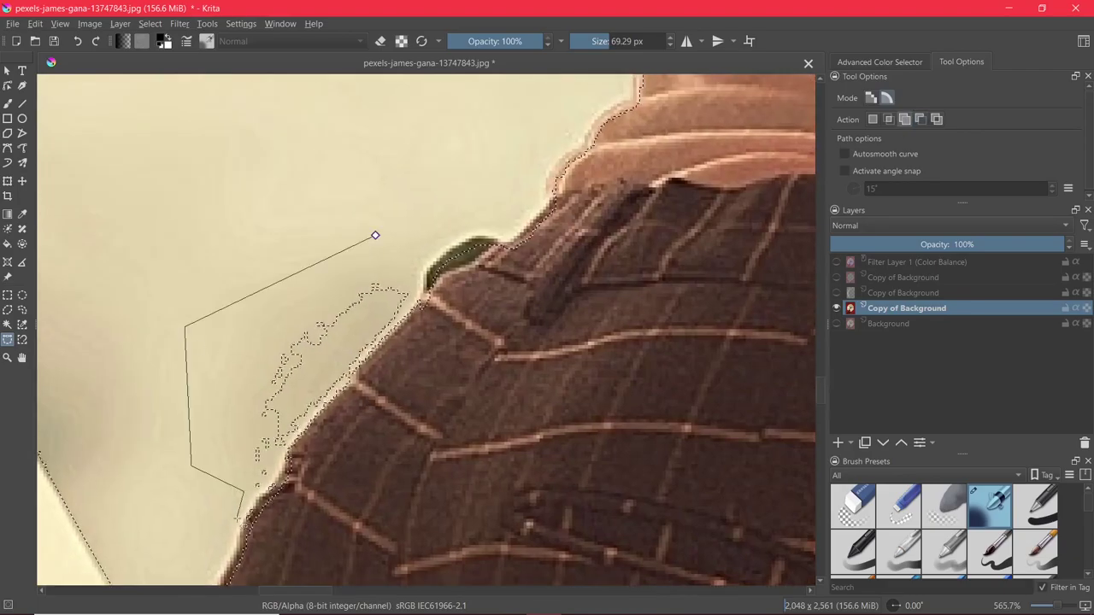
scroll(367, 479, up, 3)
scroll(373, 479, down, 3)
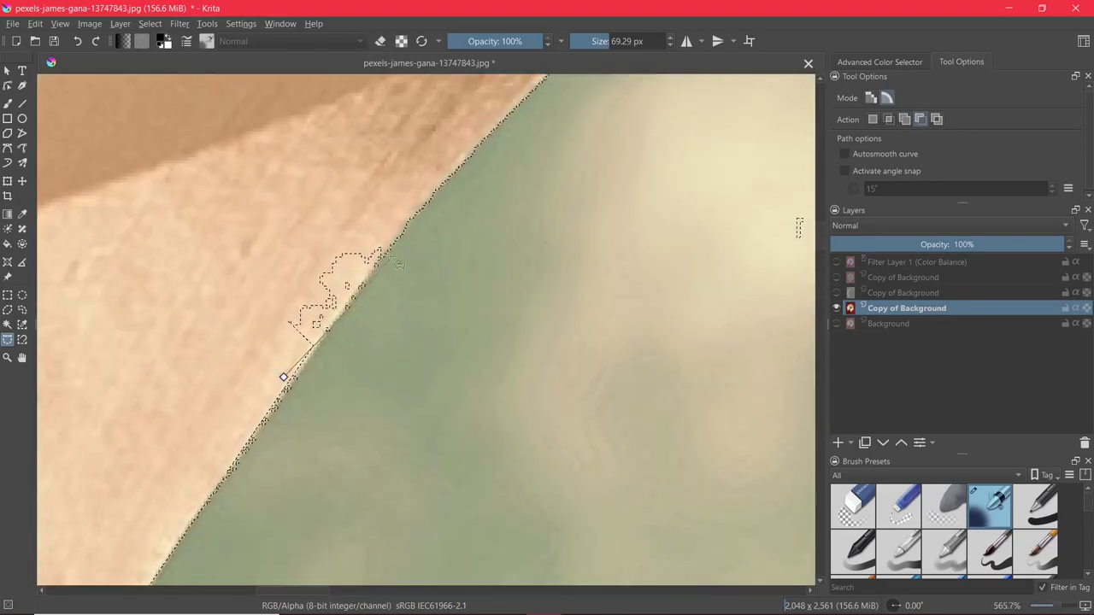
scroll(282, 374, down, 8)
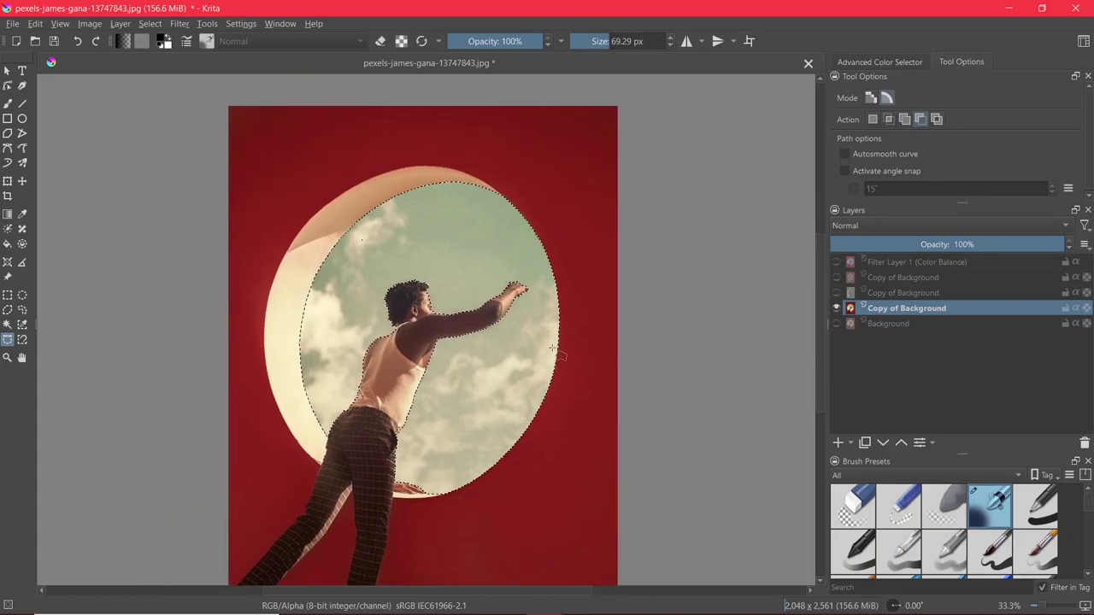
- Copy the sky onto a new layer, preview it alone, then show the photo layer again
key(ctrl+alt+j)
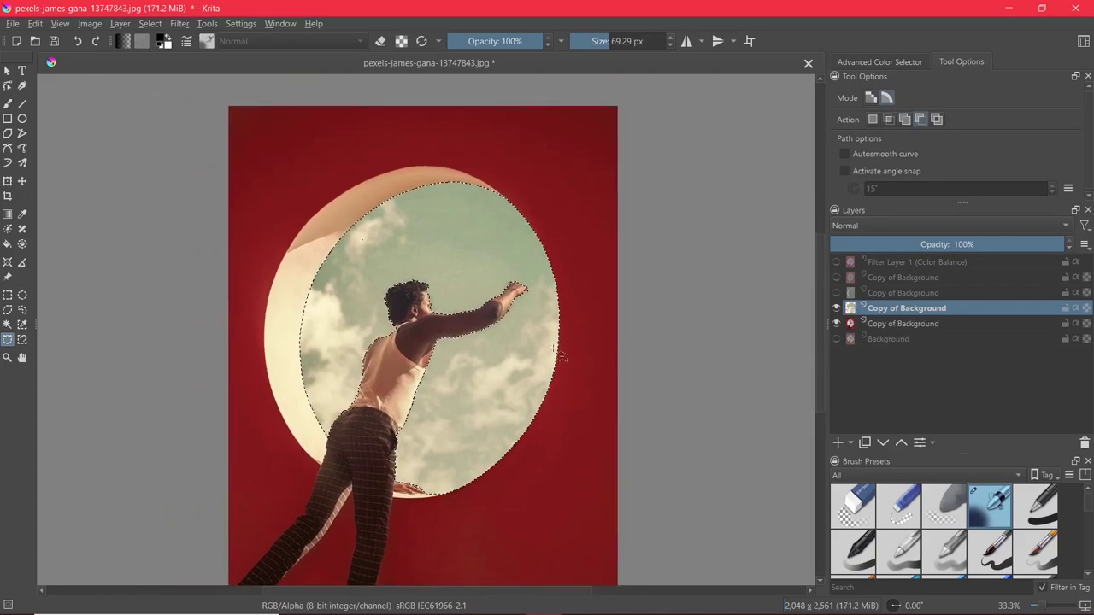
click(836, 324)
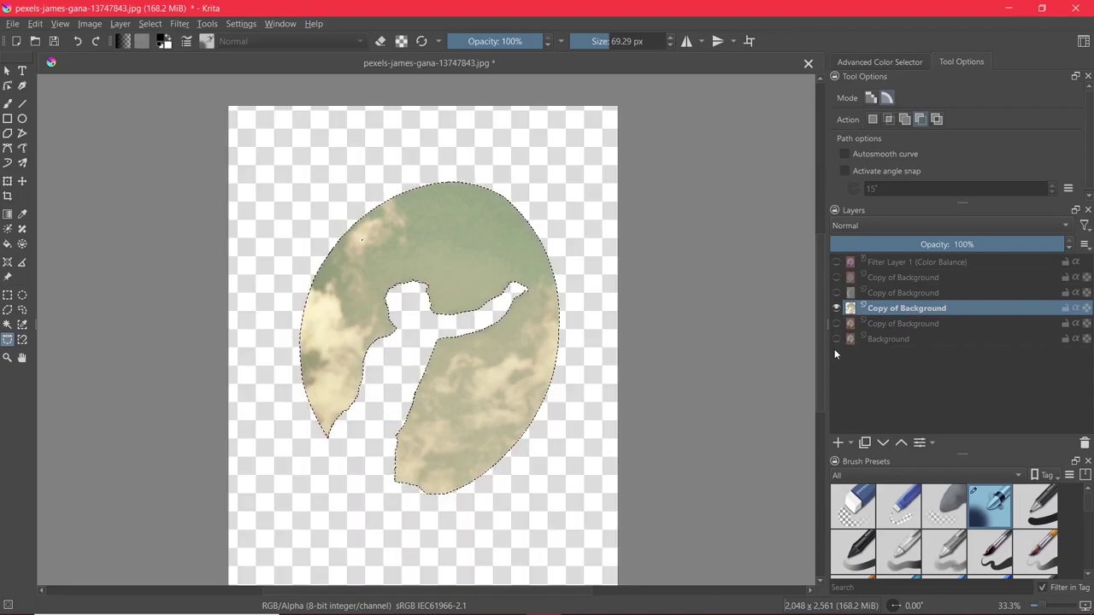
drag(796, 401, 784, 369)
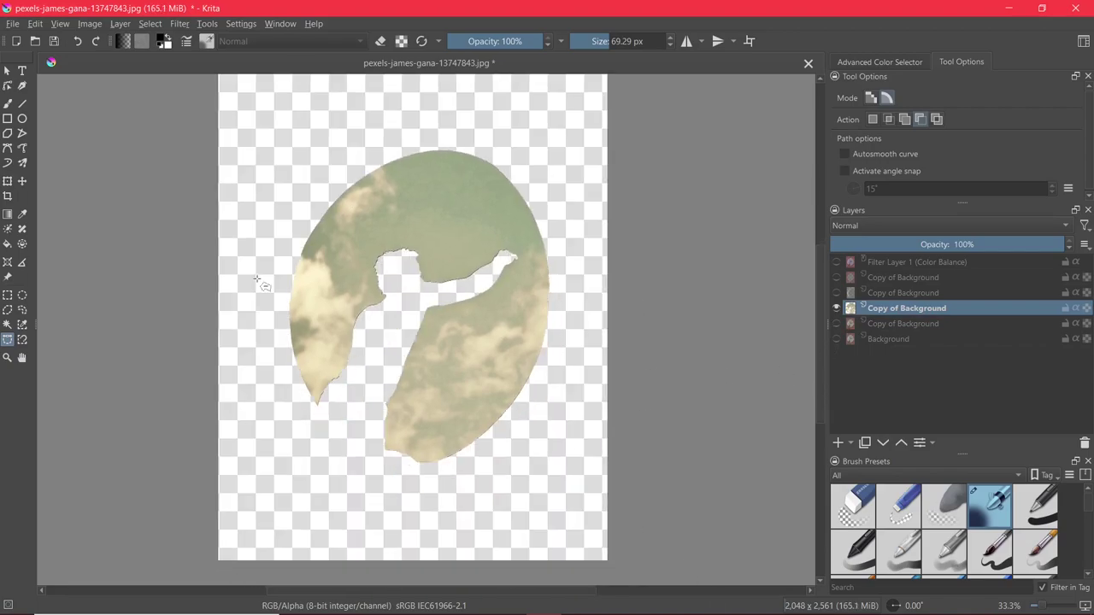
click(837, 307)
click(836, 324)
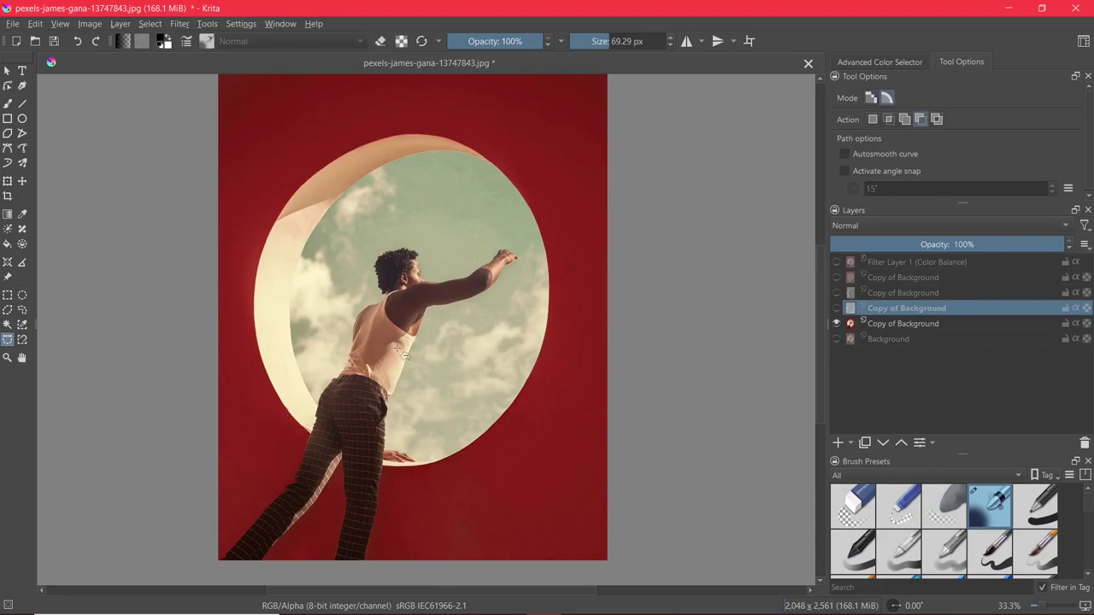
- On the photo layer, select the man's arm, back, trousers and hair by colour in Add mode
scroll(452, 410, up, 2)
drag(453, 411, 519, 403)
click(906, 323)
click(7, 325)
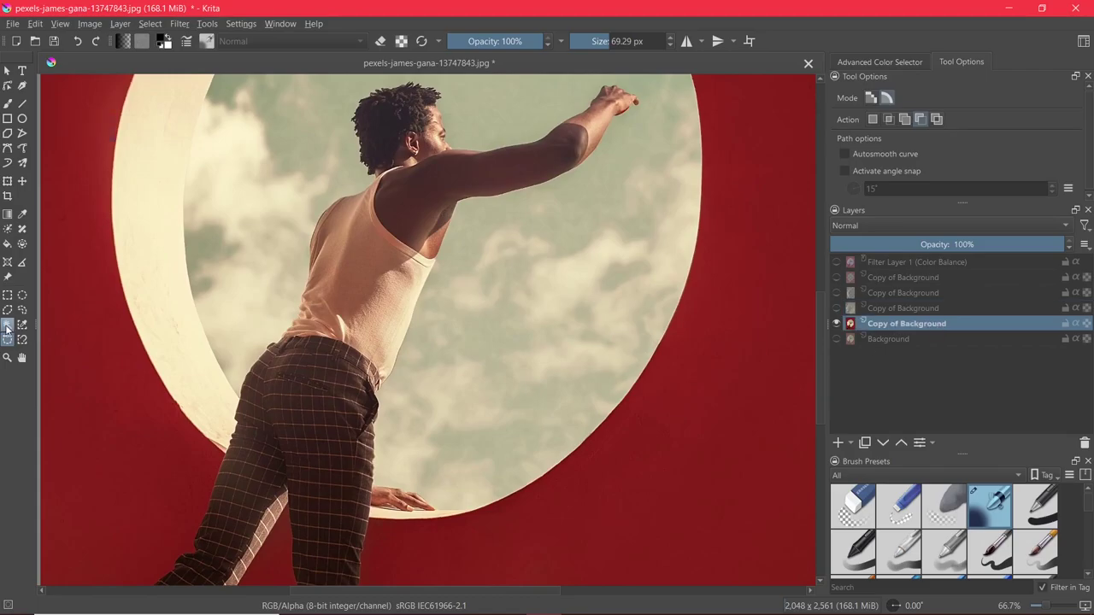
click(566, 138)
click(904, 98)
click(264, 461)
scroll(380, 373, down, 1)
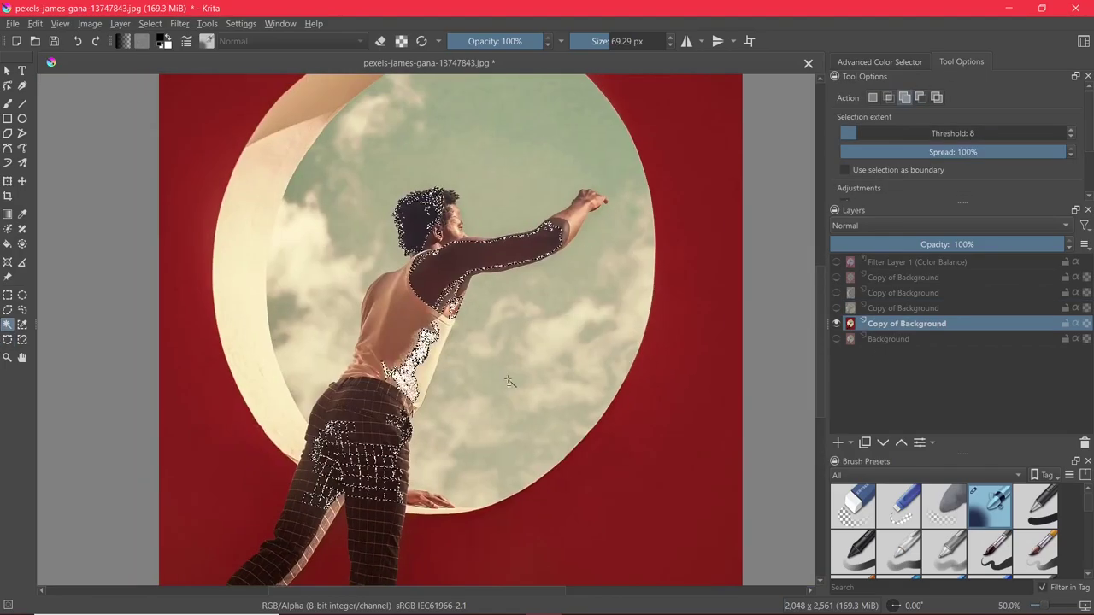
click(380, 374)
scroll(380, 374, down, 1)
scroll(514, 371, up, 4)
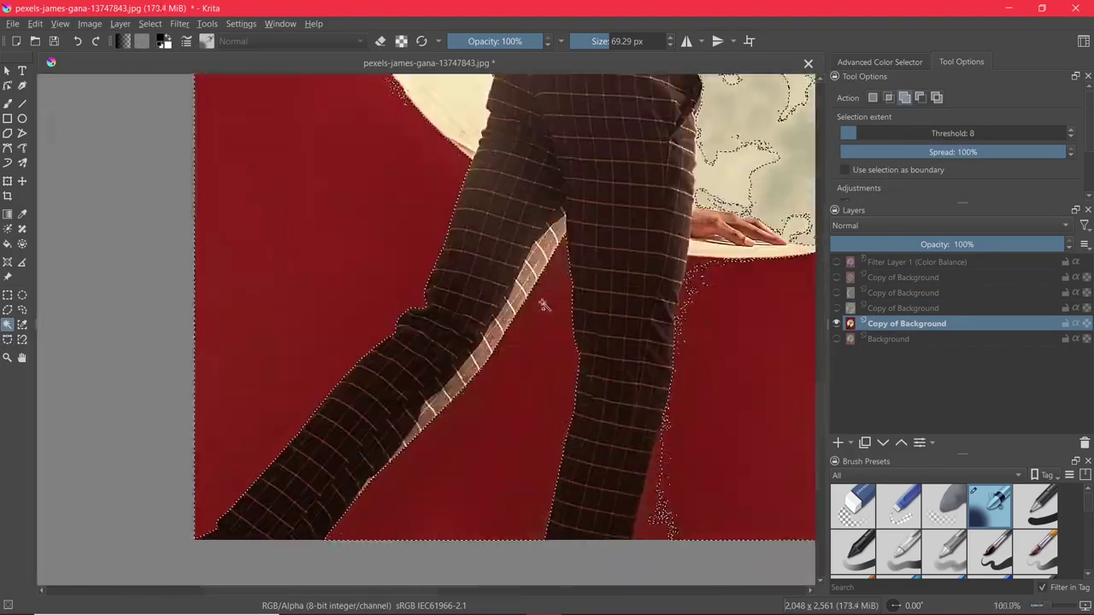
scroll(515, 370, down, 4)
- Touch up the figure's selection edges and copy the figure onto a new layer
click(22, 309)
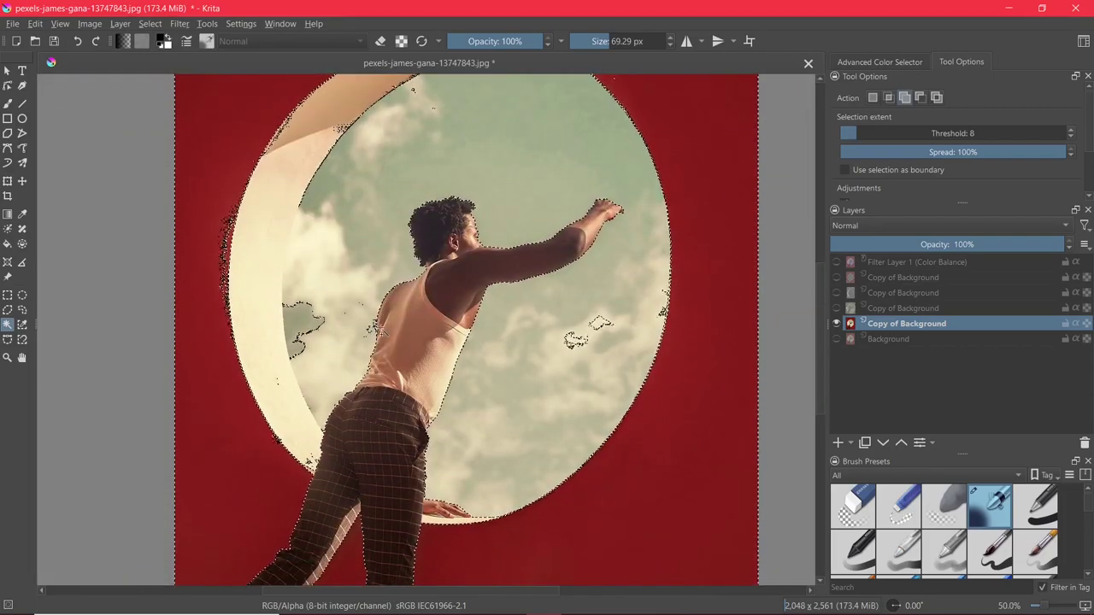
scroll(427, 379, up, 2)
scroll(427, 378, down, 2)
scroll(476, 342, up, 8)
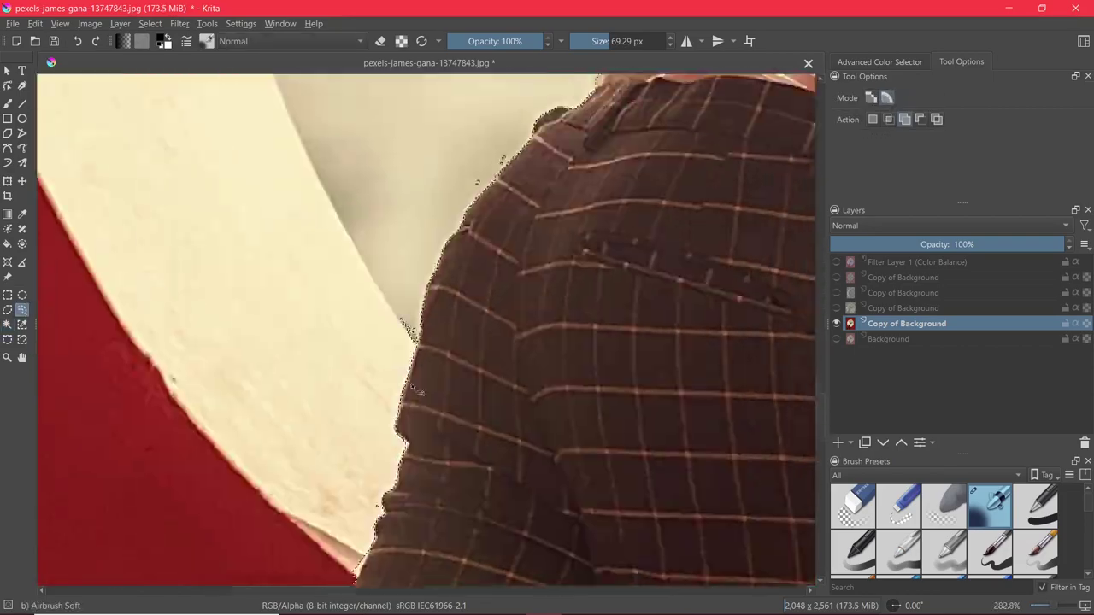
scroll(457, 239, down, 8)
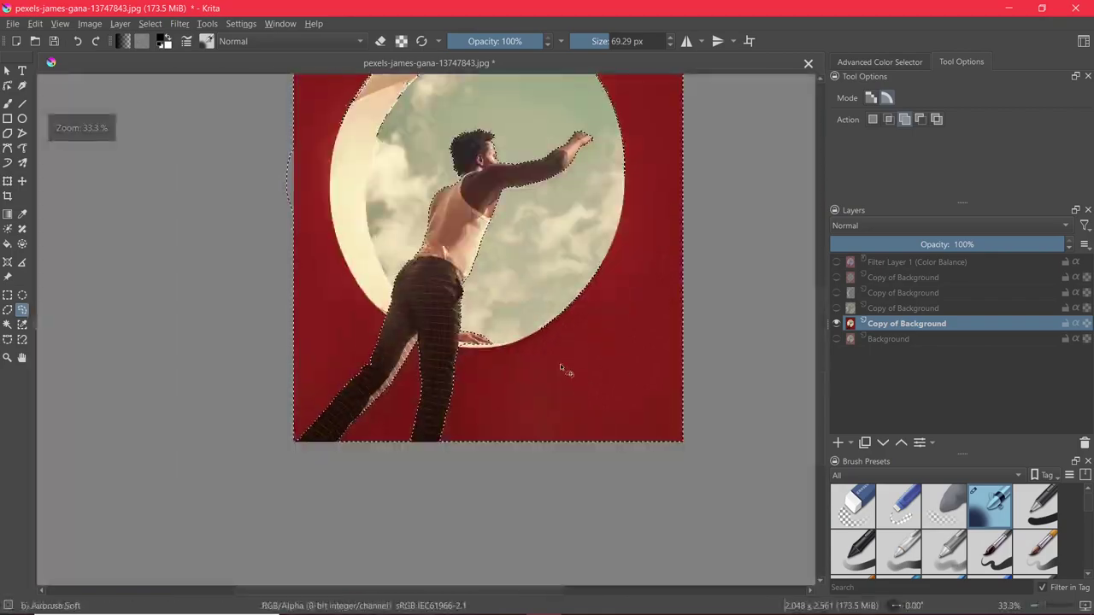
drag(380, 157, 289, 248)
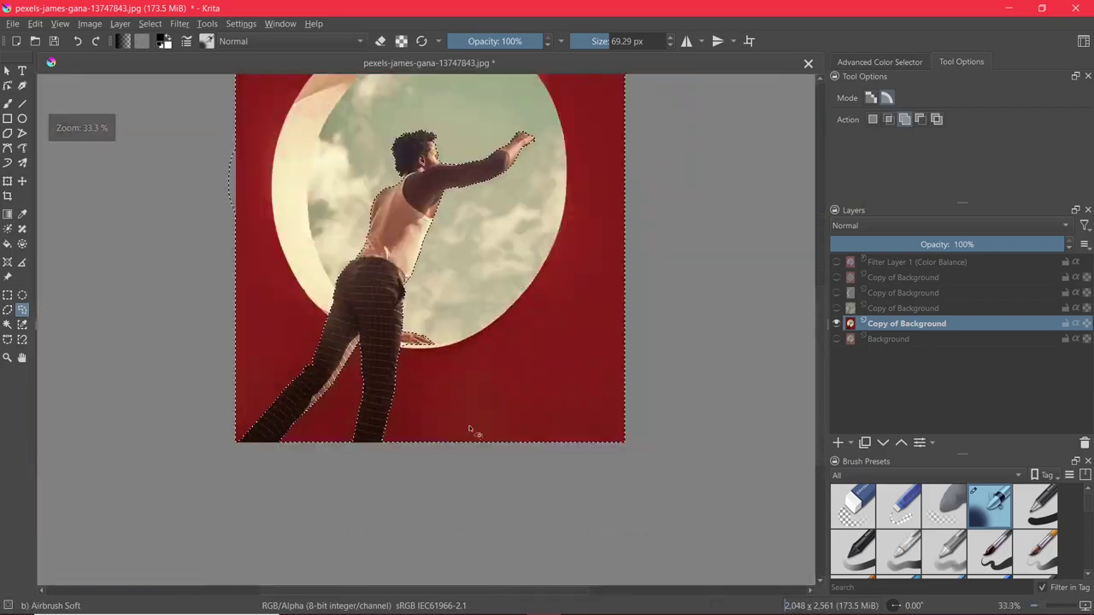
scroll(476, 371, up, 8)
key(ctrl+r)
scroll(513, 359, up, 4)
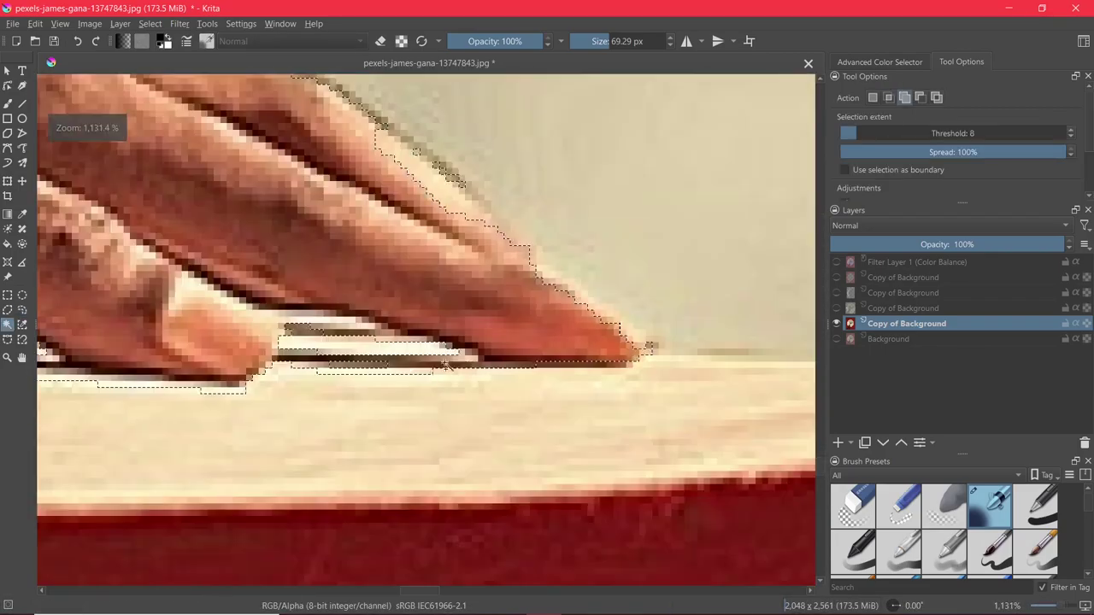
scroll(513, 359, down, 4)
scroll(298, 435, up, 6)
scroll(379, 458, down, 3)
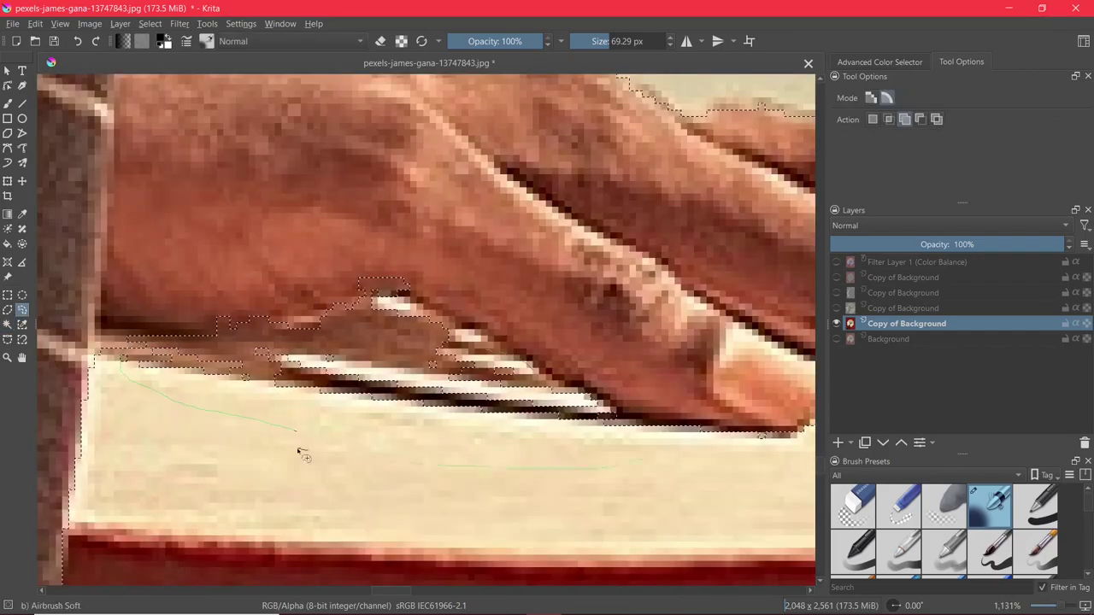
scroll(379, 476, up, 3)
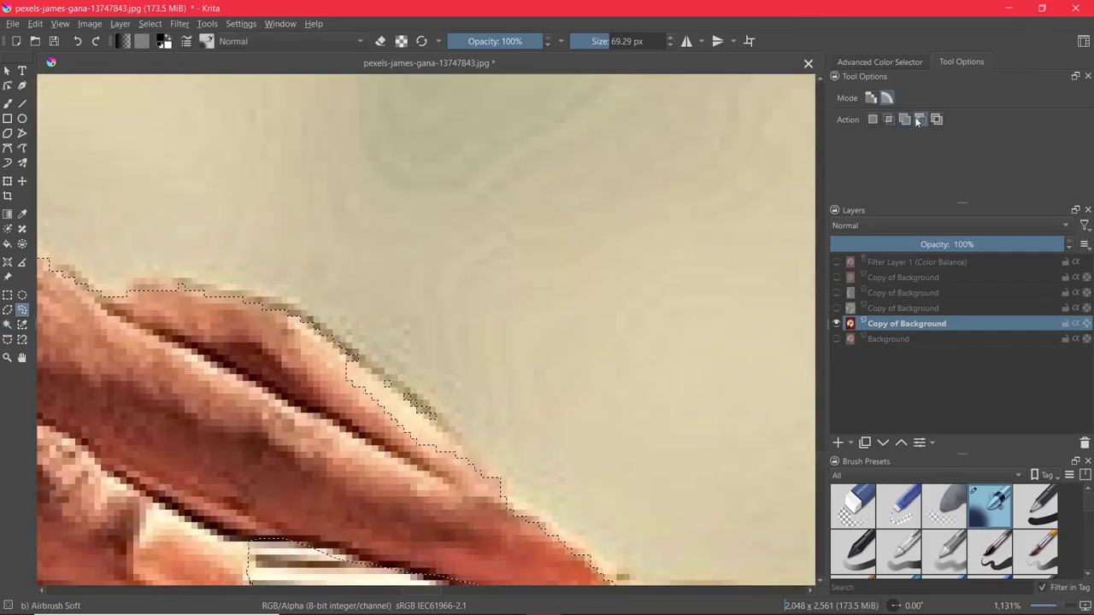
scroll(478, 482, down, 10)
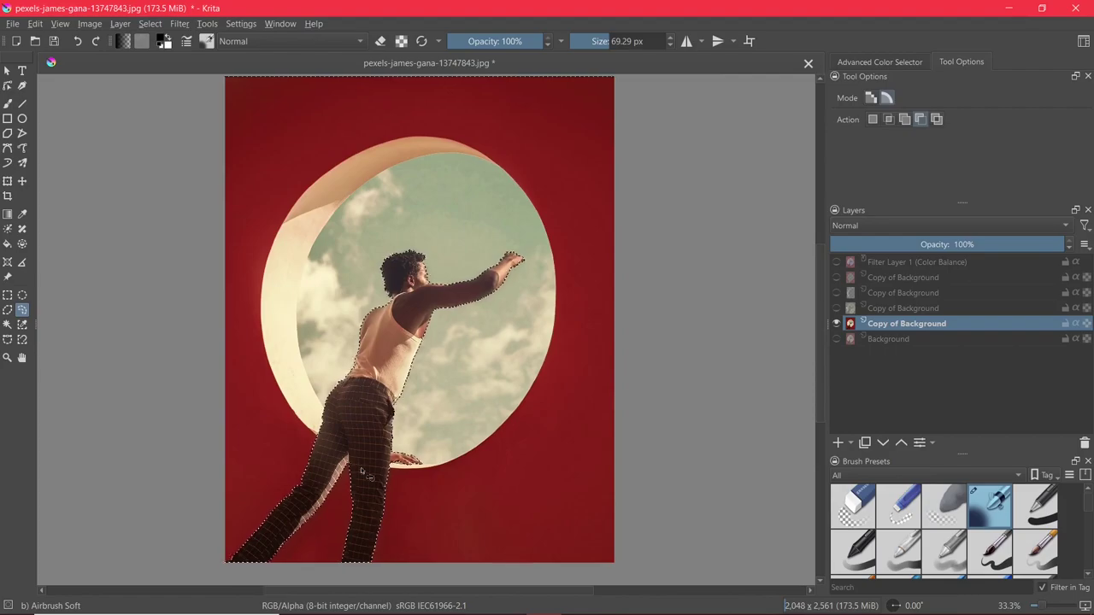
key(ctrl+alt+j)
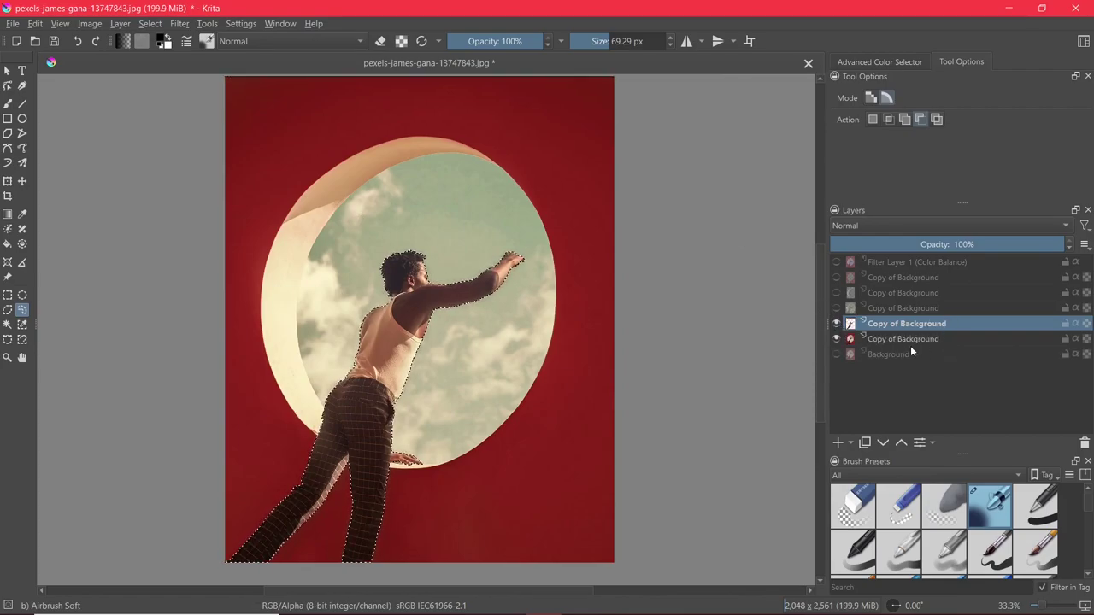
- Clear the selection around the copied figure with Ctrl+Shift+A
key(ctrl+shift+a)
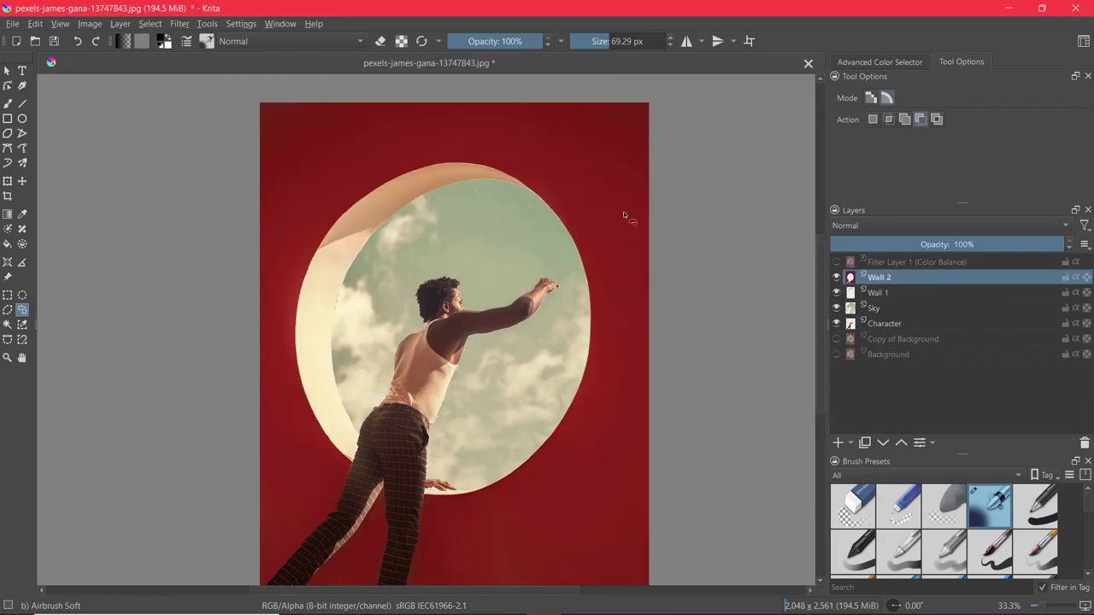
- Make the colour-balance filter layer visible and move it down below Wall 2, Wall 1 and Sky
scroll(729, 513, down, 1)
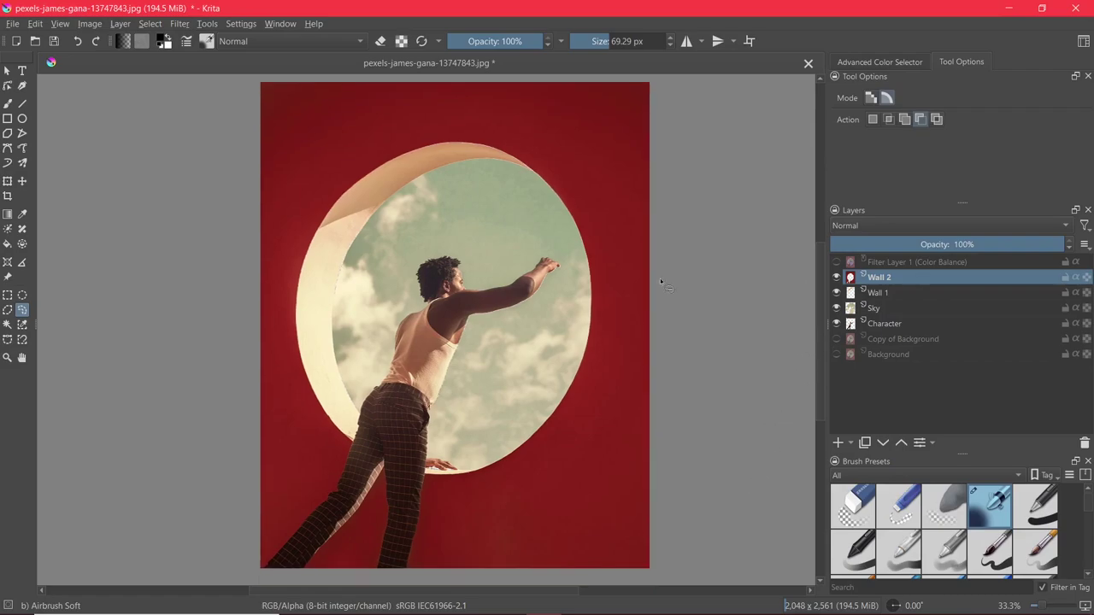
click(878, 263)
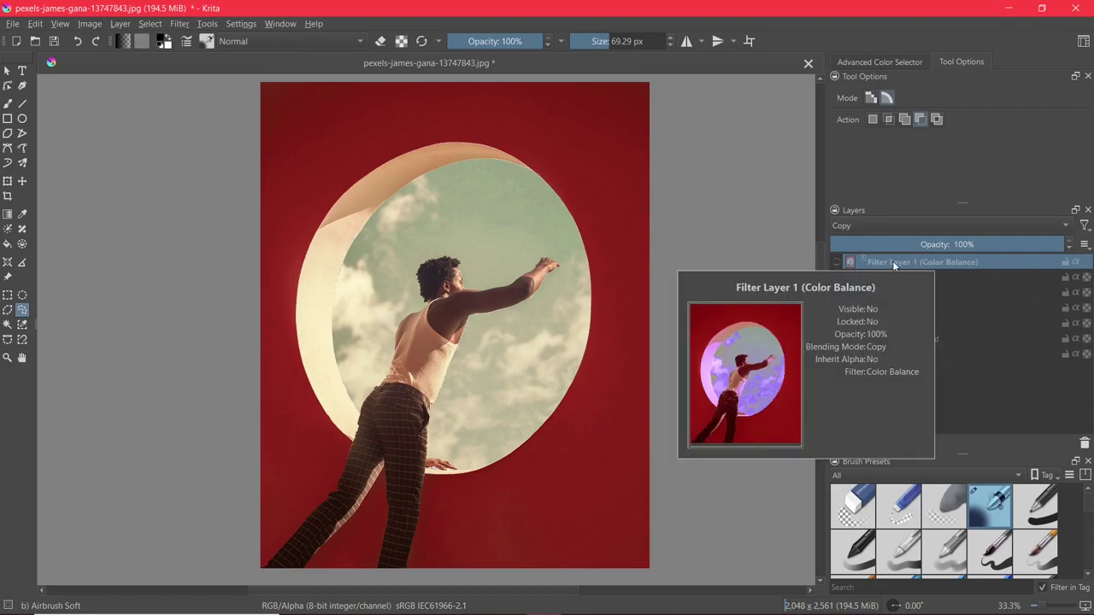
click(837, 263)
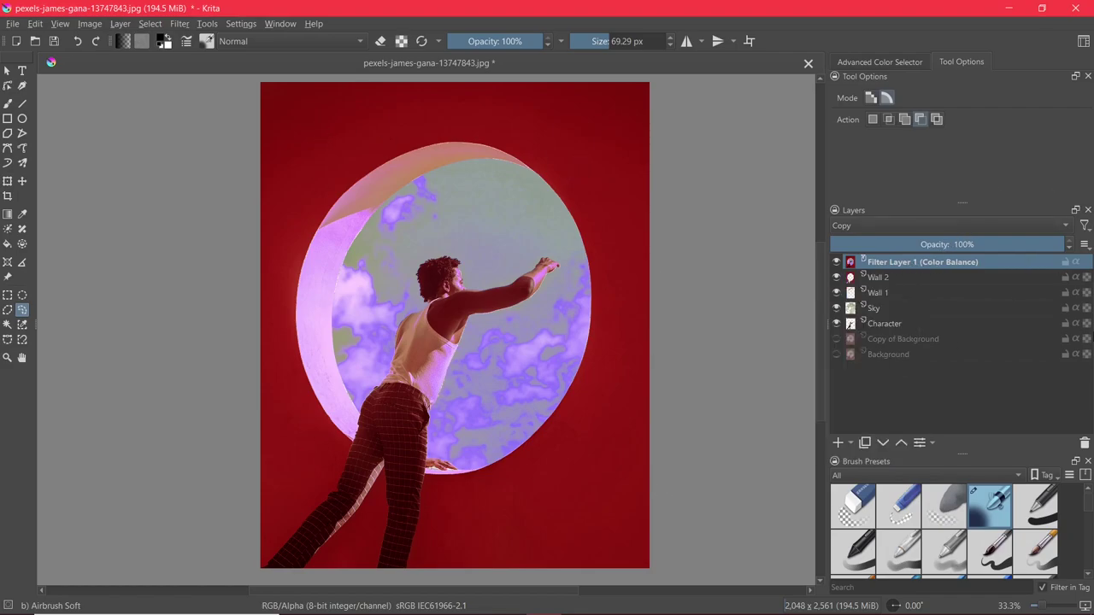
click(882, 444)
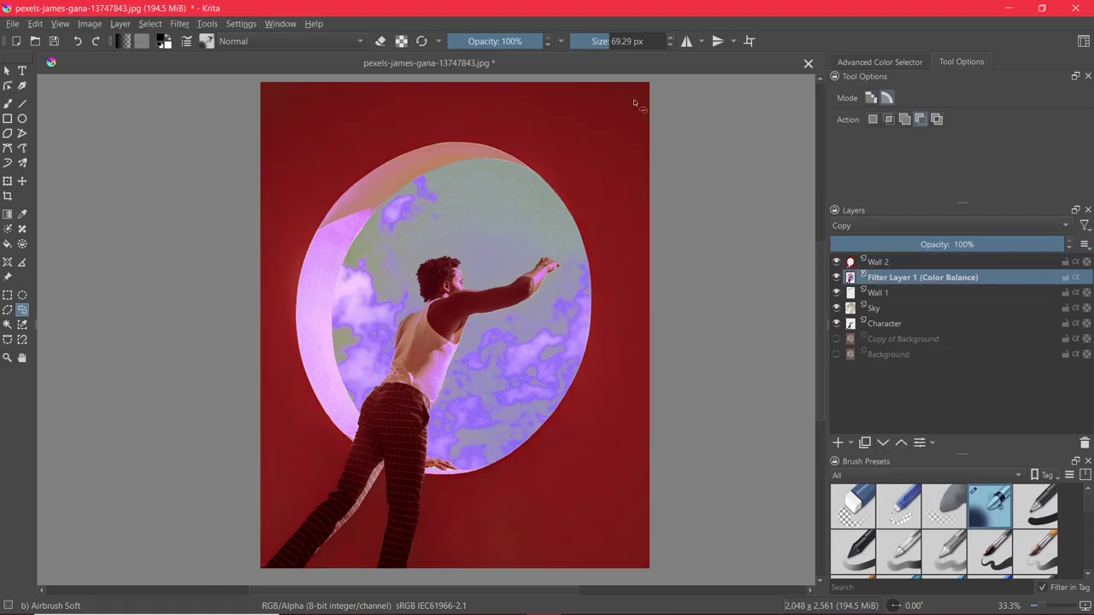
click(884, 444)
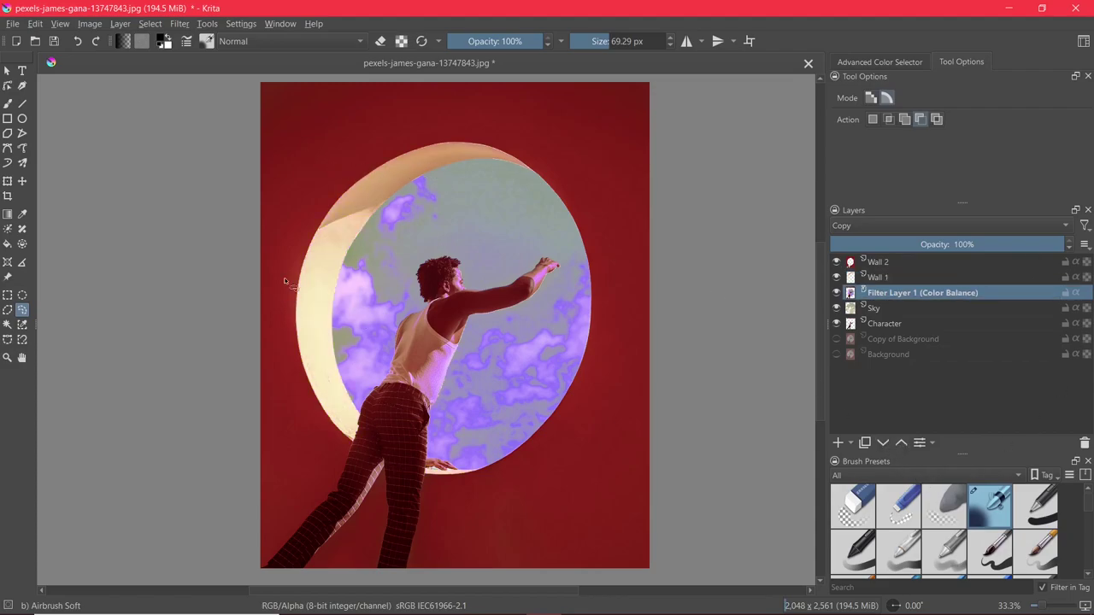
click(883, 443)
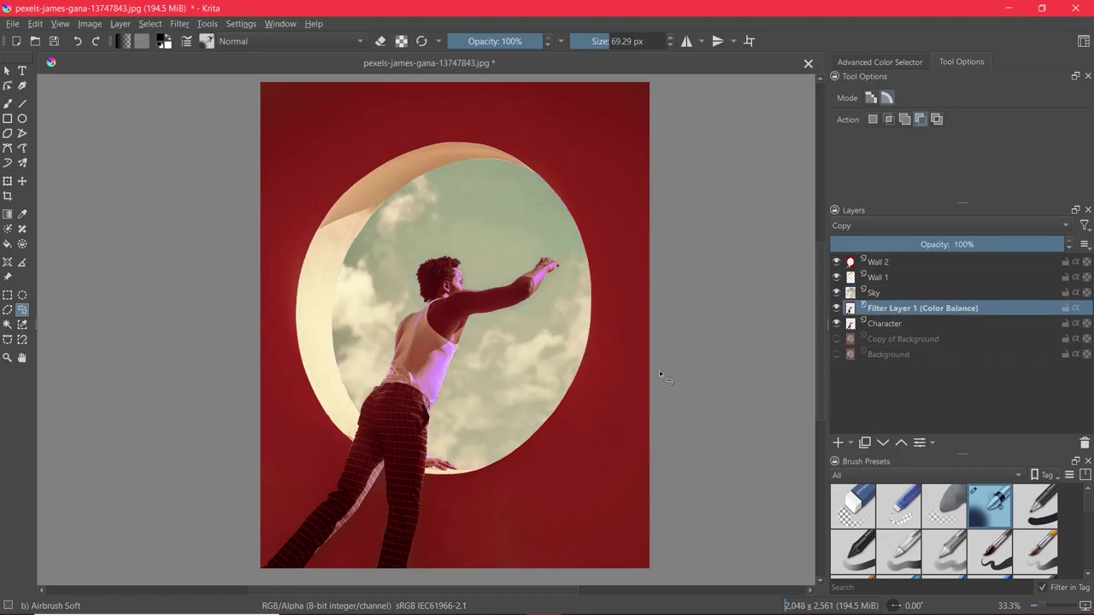
scroll(683, 356, down, 1)
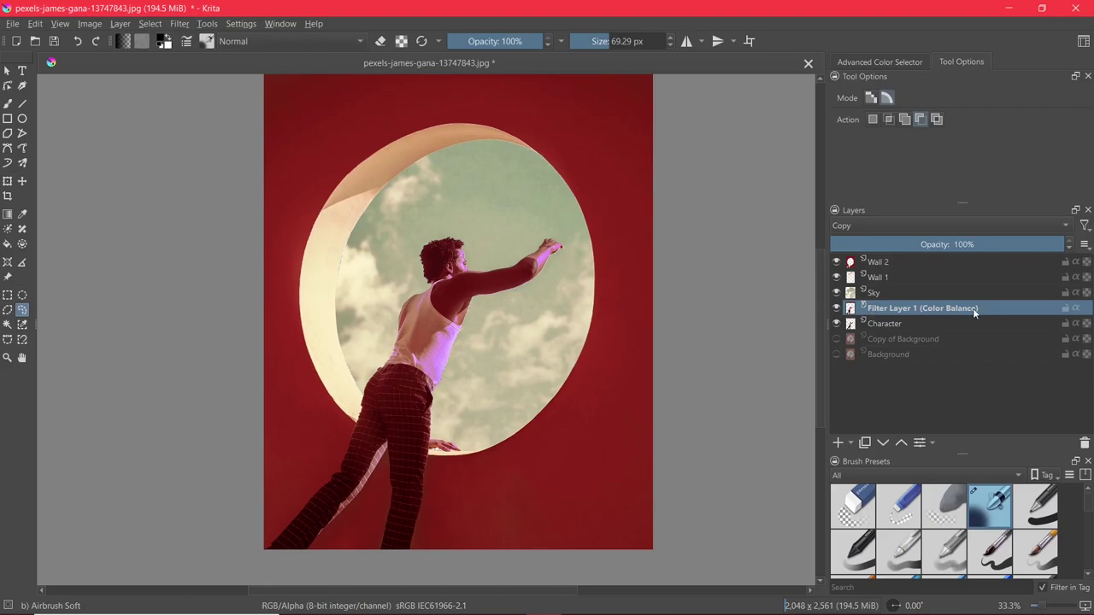
mouse_move(763, 211)
mouse_down()
mouse_move(757, 245)
mouse_move(760, 229)
mouse_up()
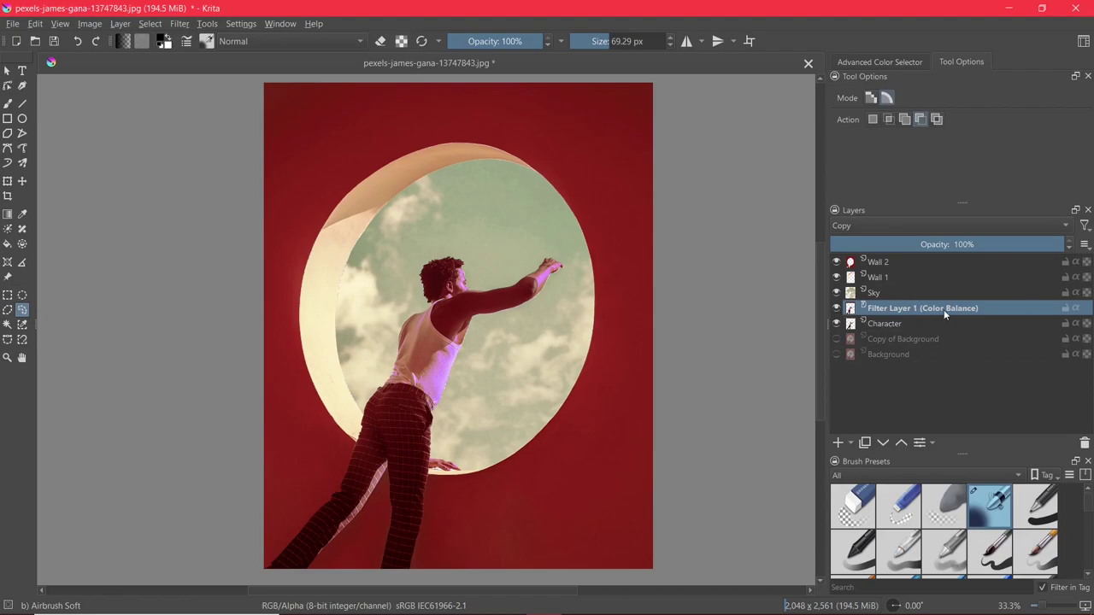
- Put the filter layer just above Sky and raise Character above it, below Wall 1
click(902, 443)
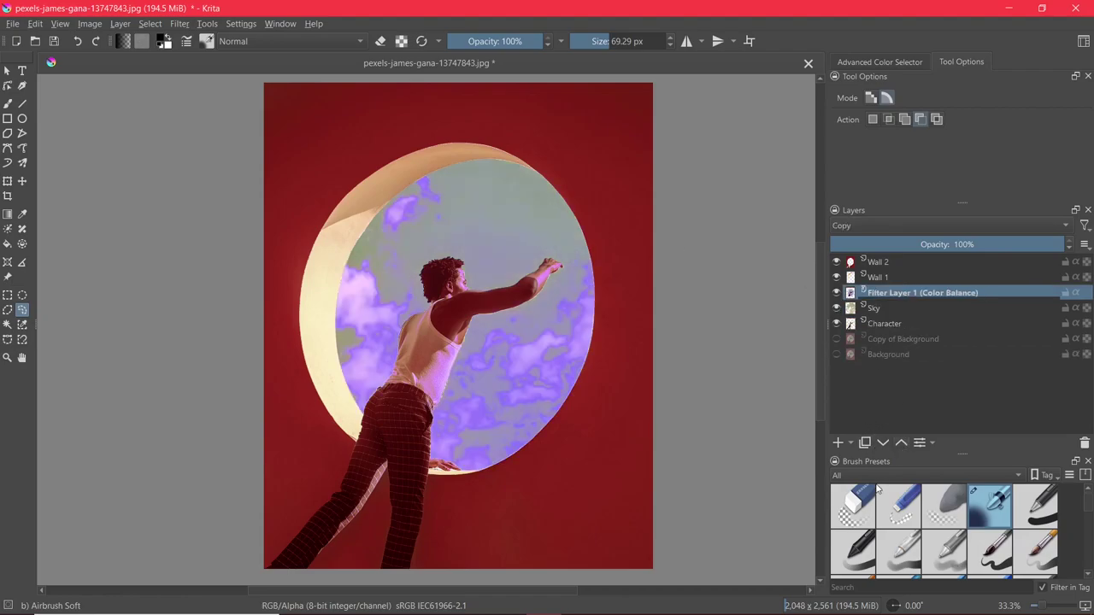
click(880, 325)
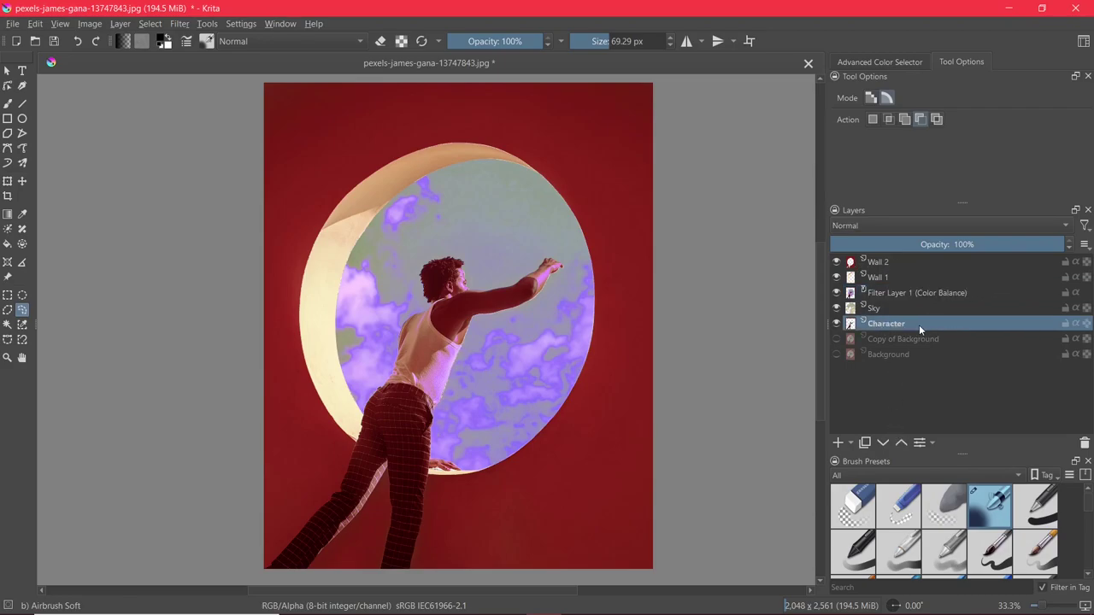
click(901, 443)
click(901, 443)
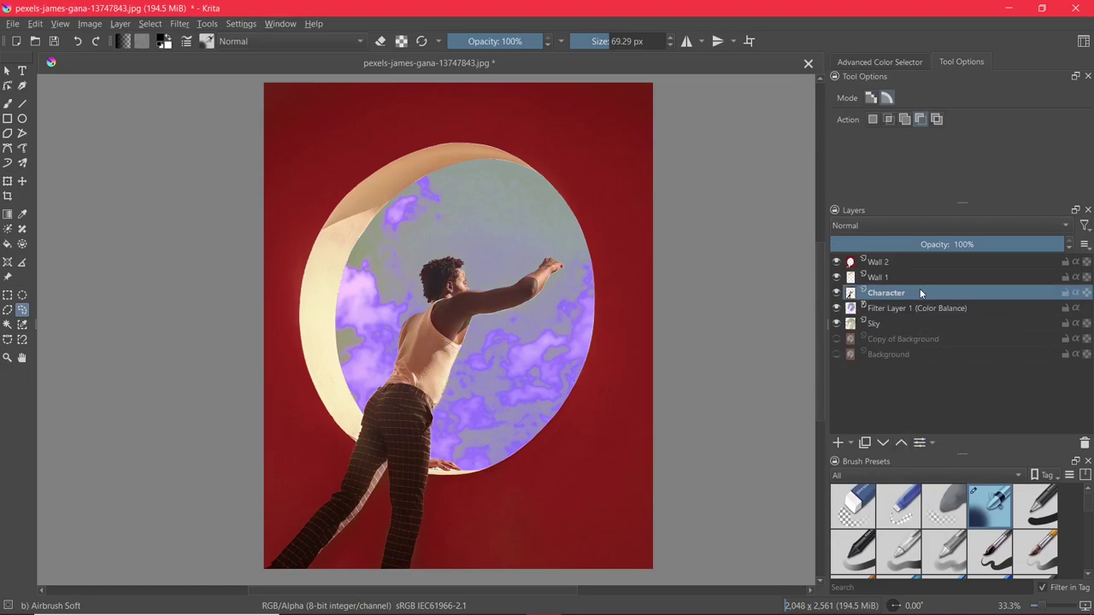
scroll(466, 368, up, 2)
scroll(718, 259, down, 2)
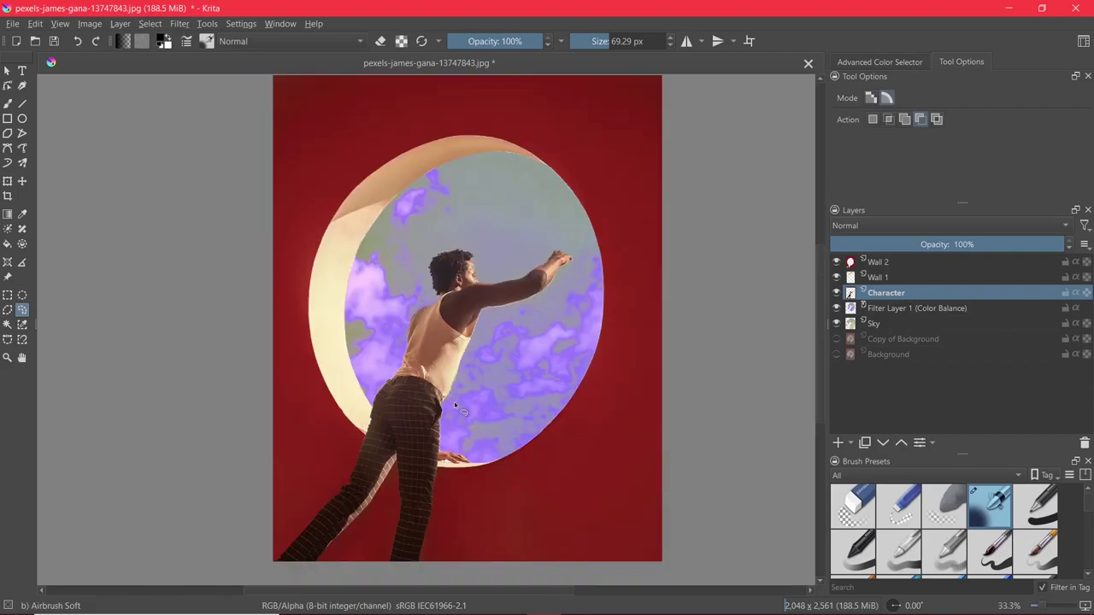
click(896, 308)
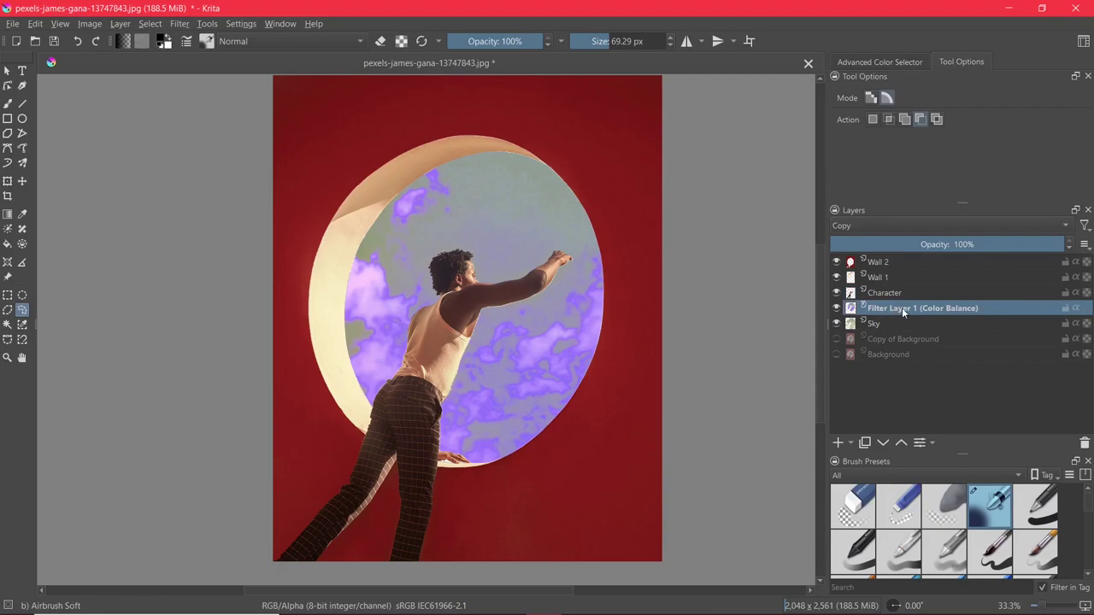
- Open the filter layer's Color Balance properties and trial highlight and midtone shifts
right_click(902, 307)
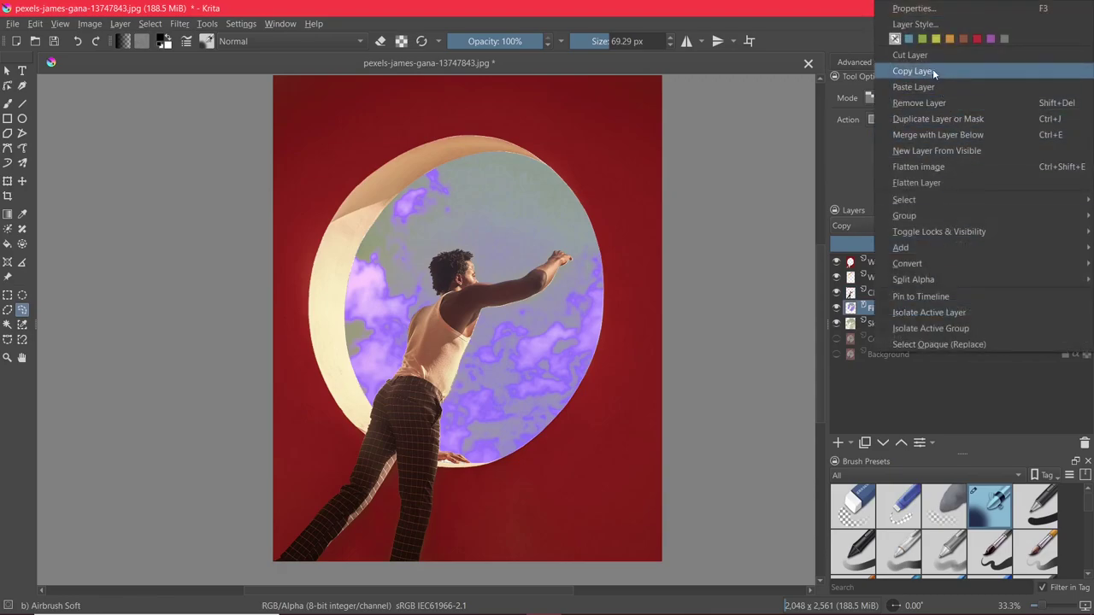
click(915, 10)
drag(538, 130, 718, 128)
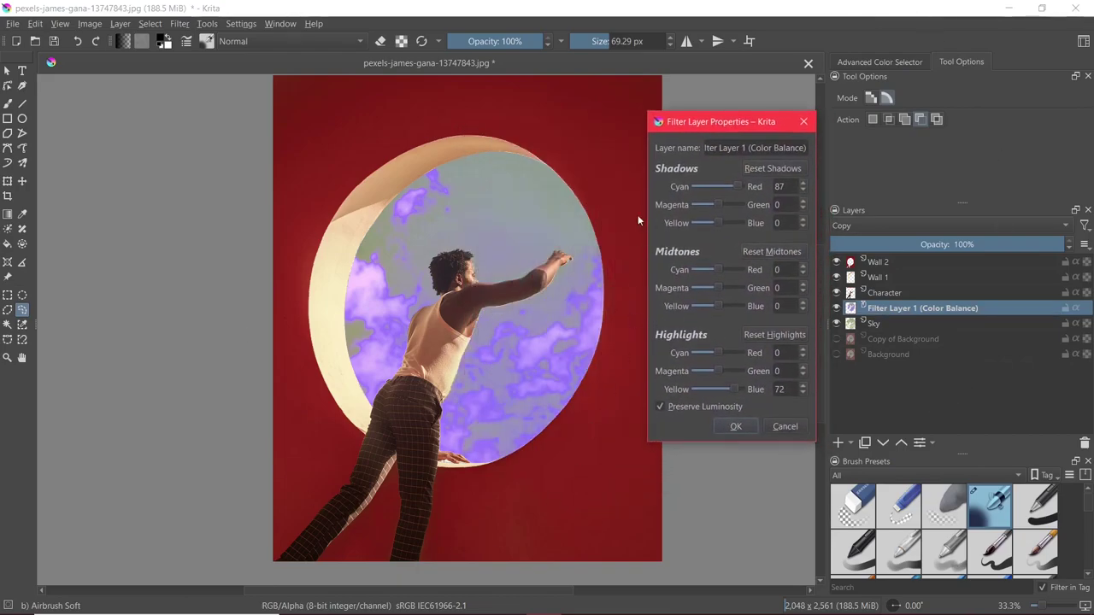
drag(737, 389, 692, 388)
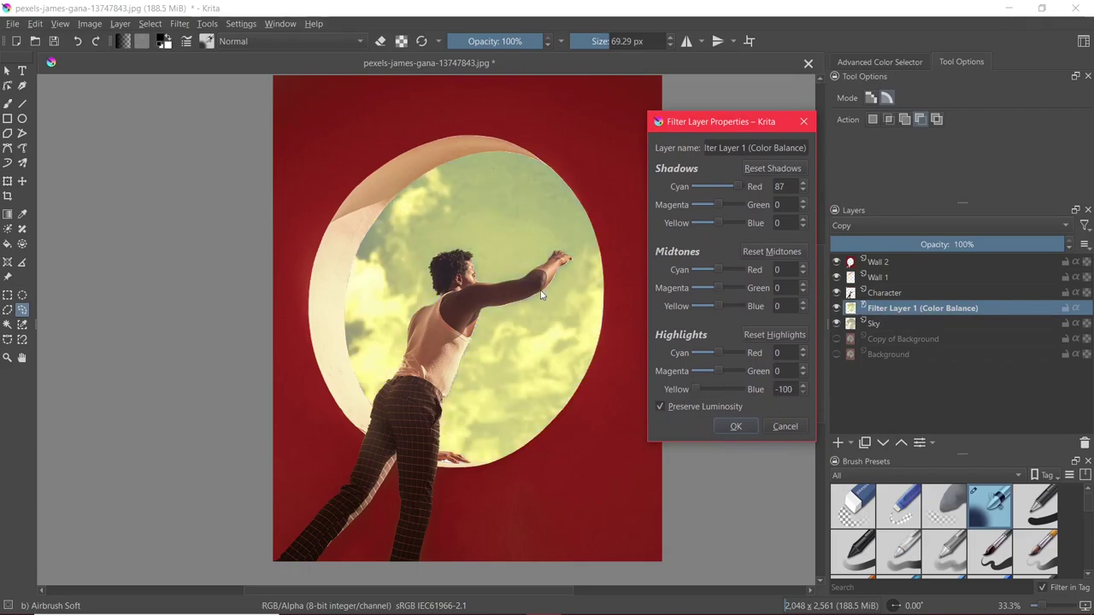
drag(697, 388, 715, 371)
mouse_move(718, 353)
mouse_down()
mouse_move(743, 354)
mouse_move(677, 358)
mouse_move(735, 353)
mouse_up()
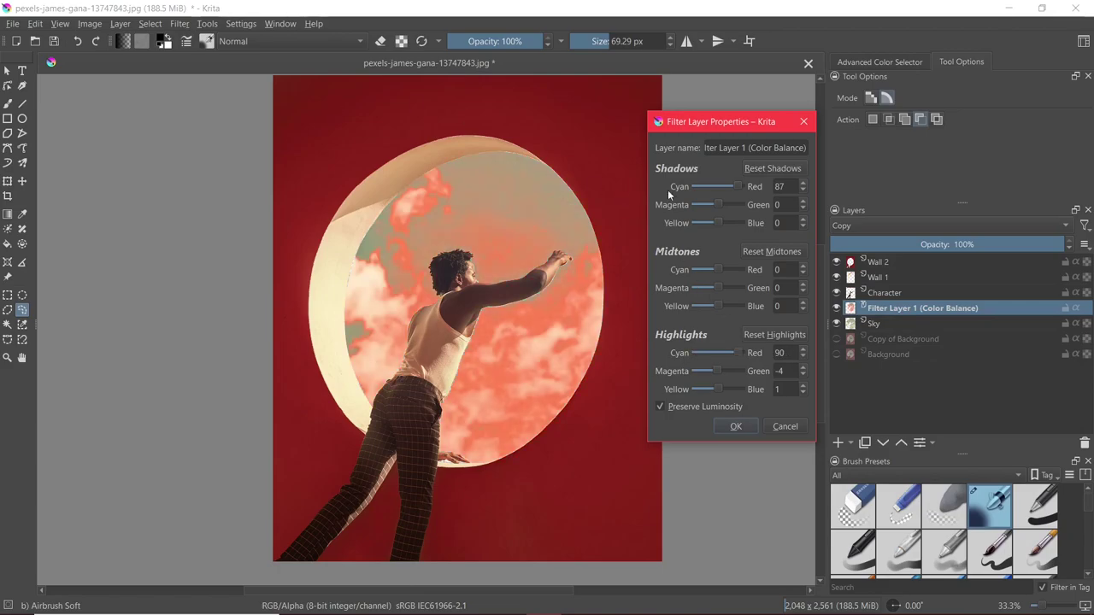
mouse_move(720, 306)
mouse_down()
mouse_move(754, 307)
mouse_move(699, 289)
mouse_move(730, 270)
mouse_move(715, 287)
mouse_move(703, 270)
mouse_move(722, 287)
mouse_up()
mouse_move(736, 187)
mouse_down()
mouse_move(704, 184)
mouse_move(718, 187)
mouse_up()
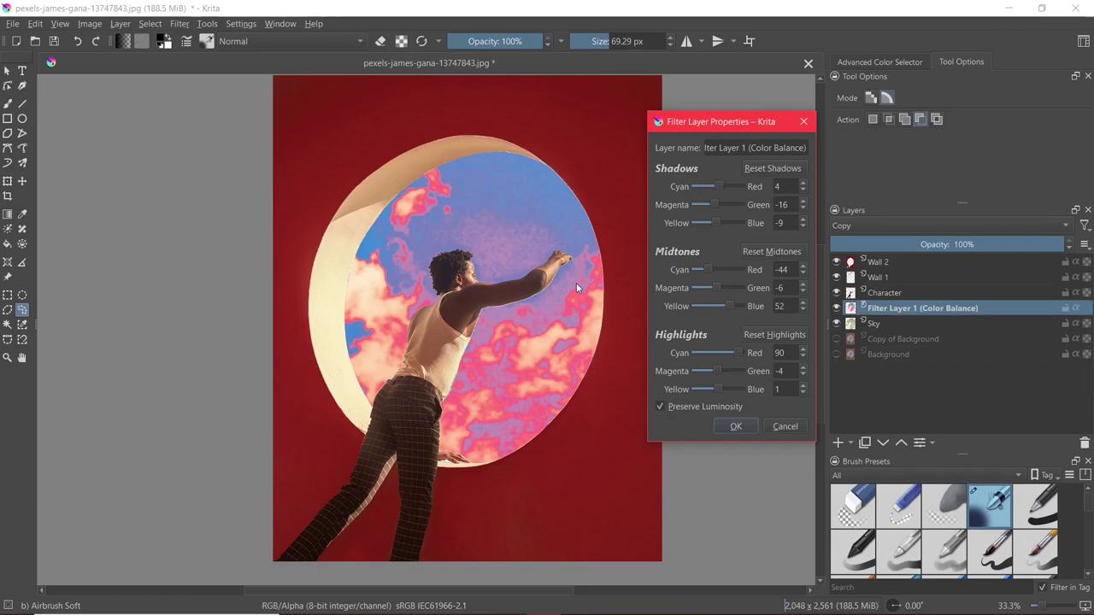
- Reset the balances, set Midtones Red 19/Blue -6 and Highlights Red 14/Blue -16, and apply
click(773, 168)
click(772, 251)
click(774, 334)
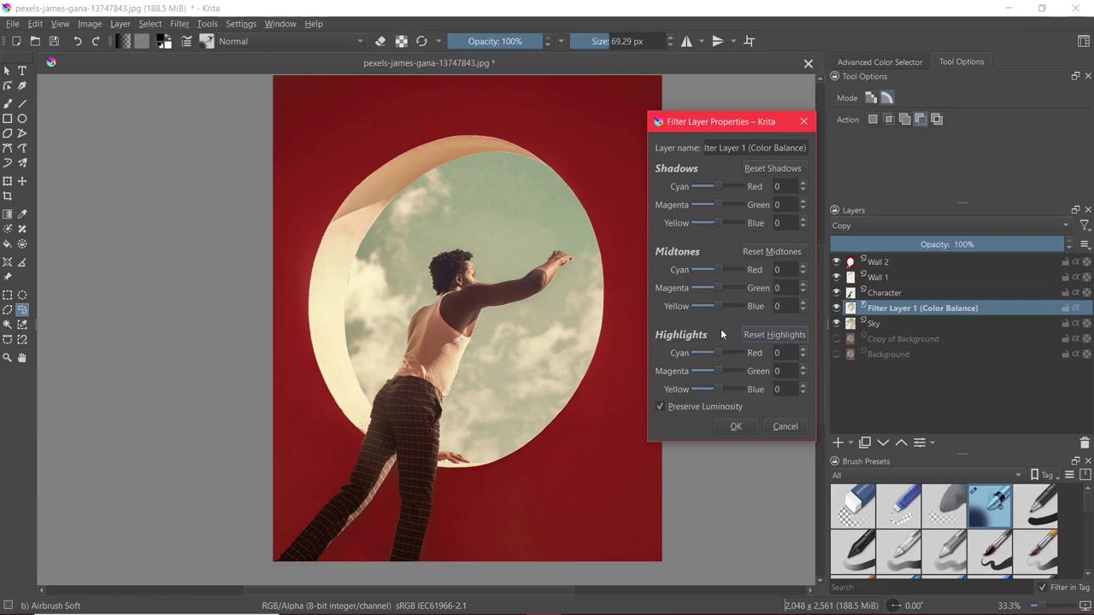
drag(720, 352, 708, 351)
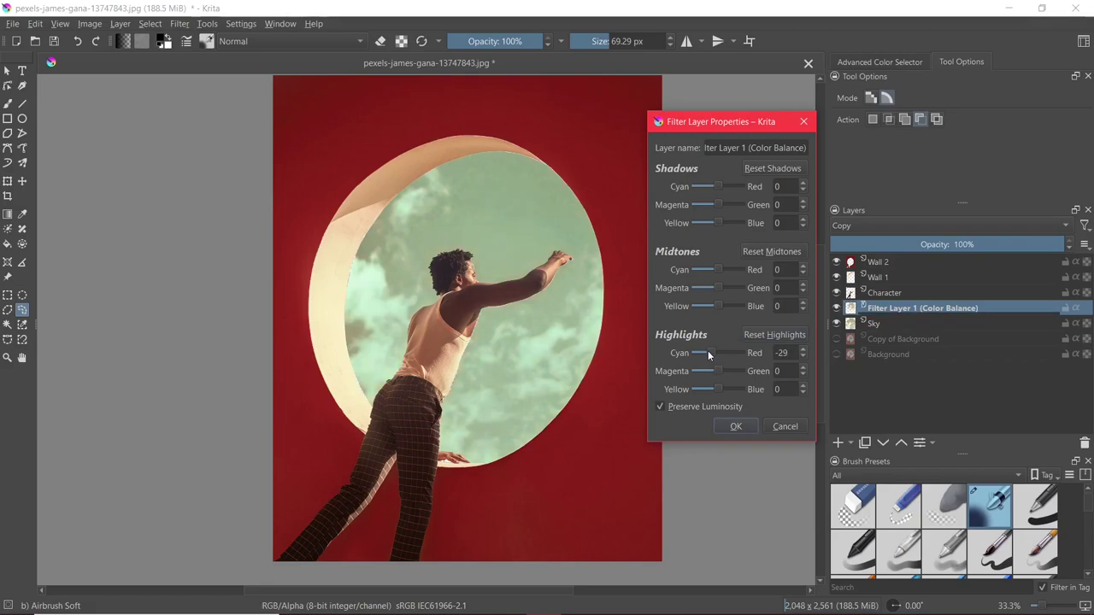
drag(718, 389, 725, 389)
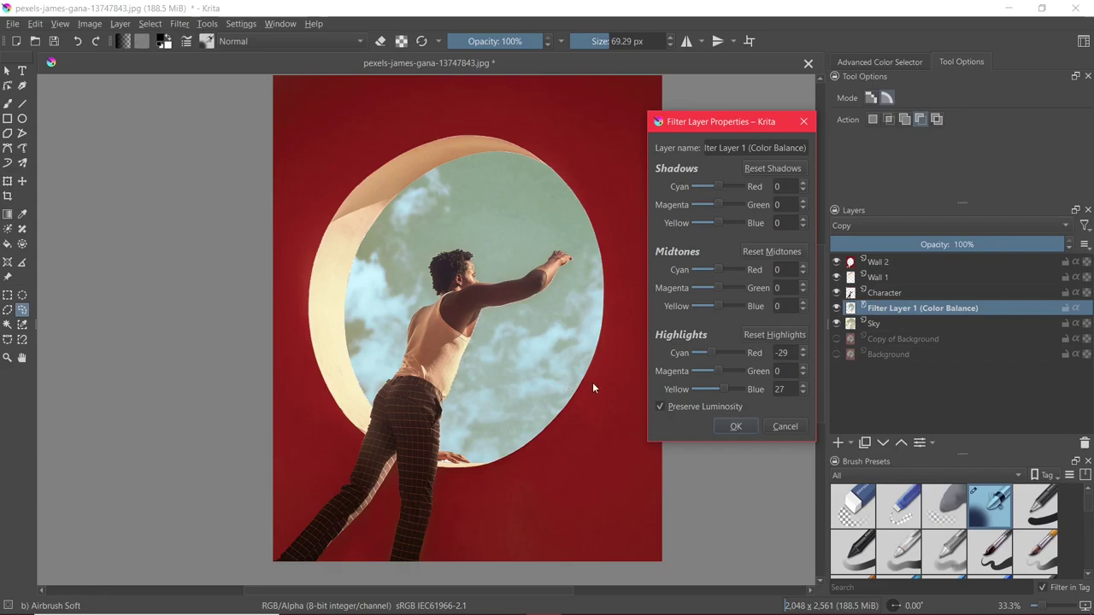
click(753, 335)
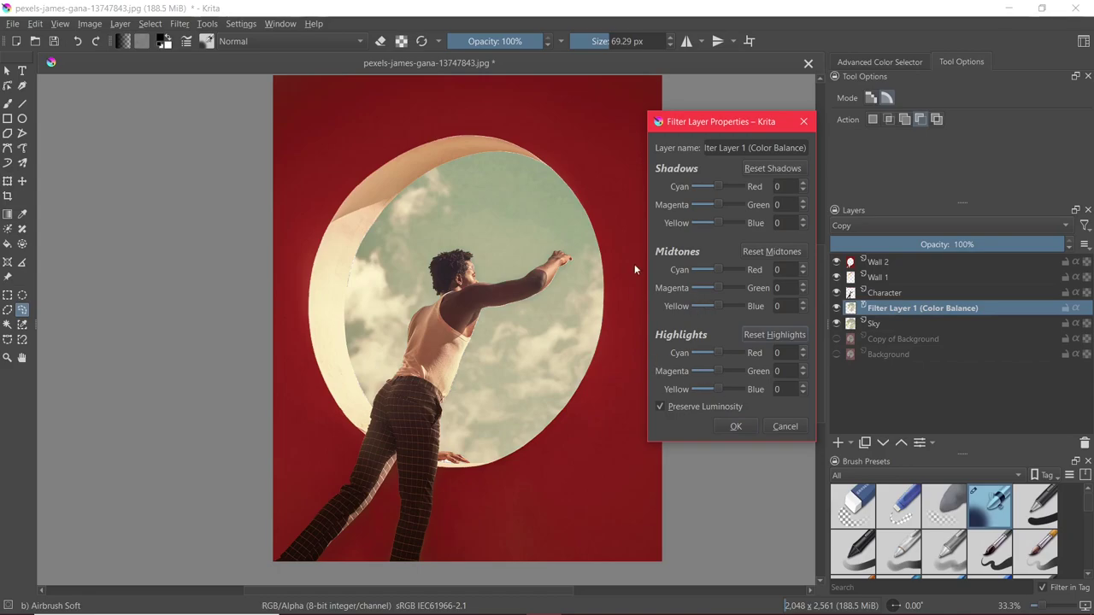
drag(719, 304, 723, 270)
scroll(715, 305, up, 2)
drag(717, 352, 722, 353)
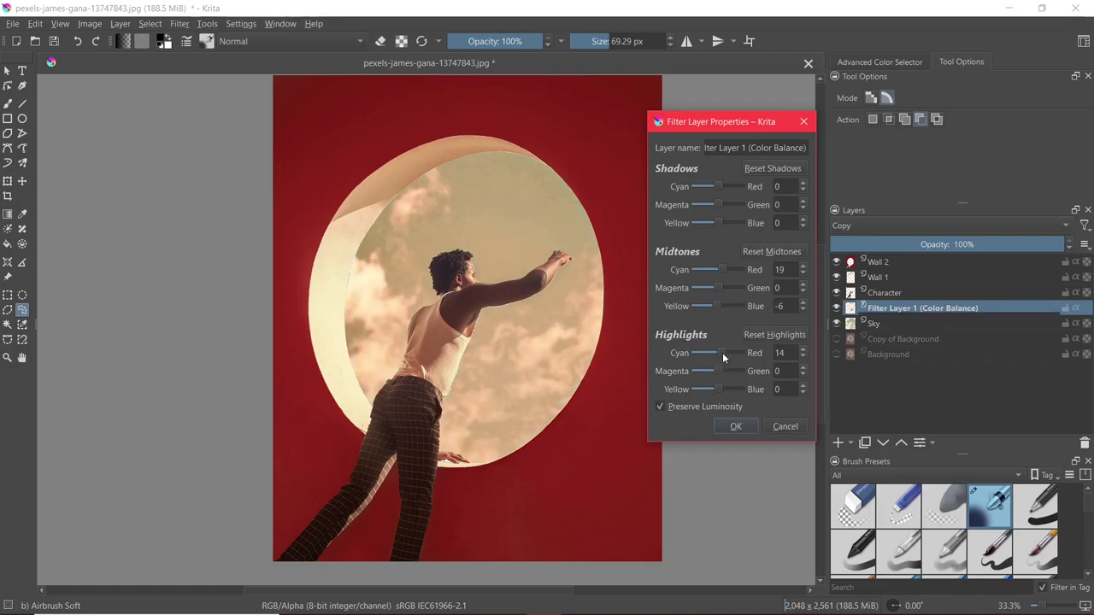
drag(714, 386, 709, 384)
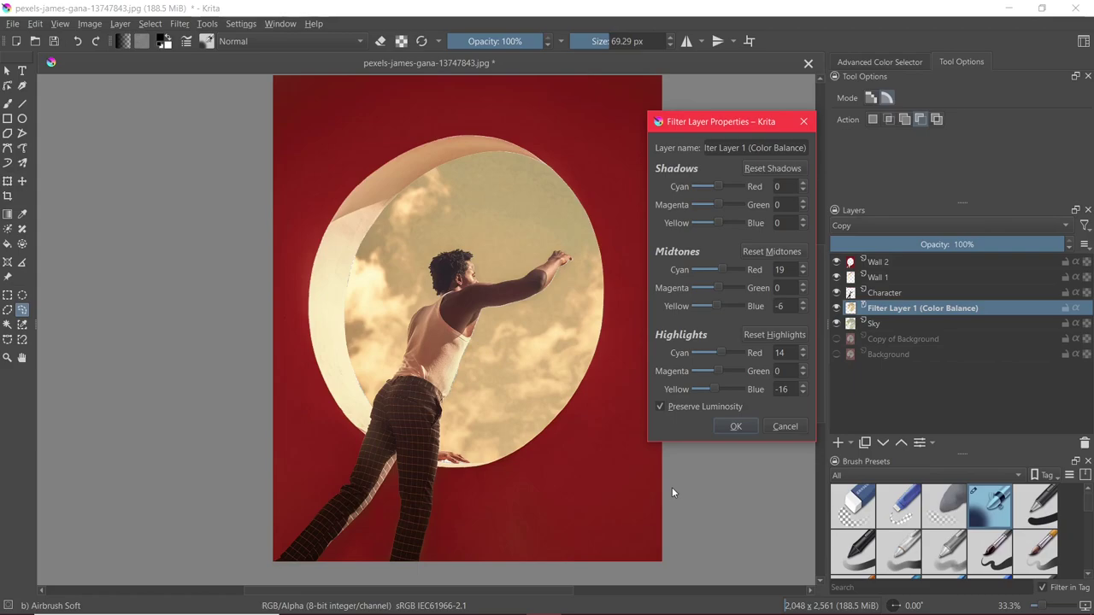
click(735, 427)
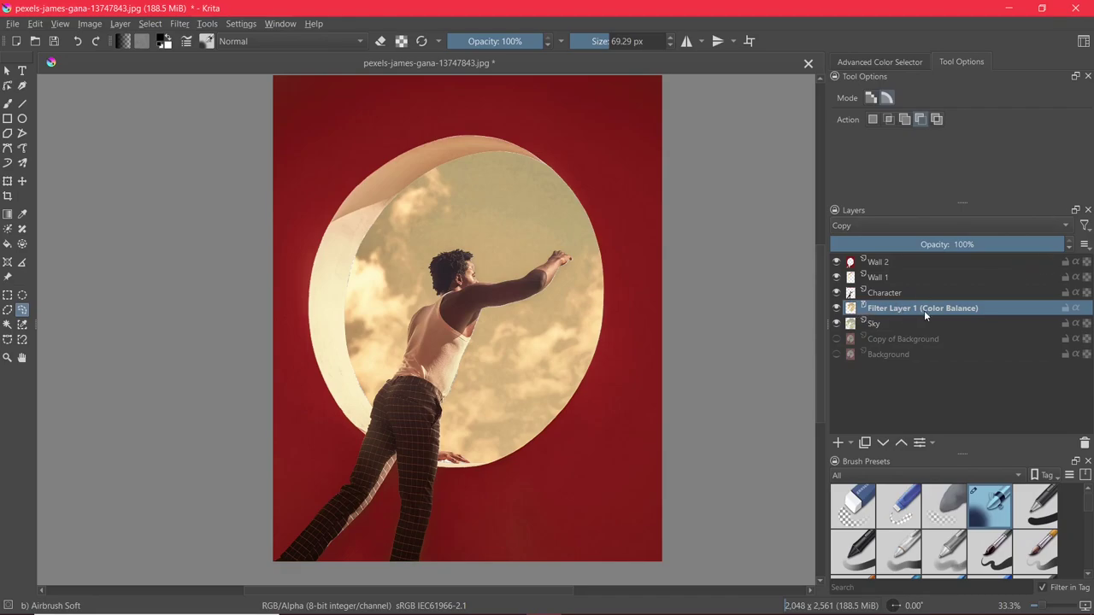
- Move the Color Balance filter layer to the top, then down below Wall 2, Wall 1 and Character
click(901, 444)
click(902, 443)
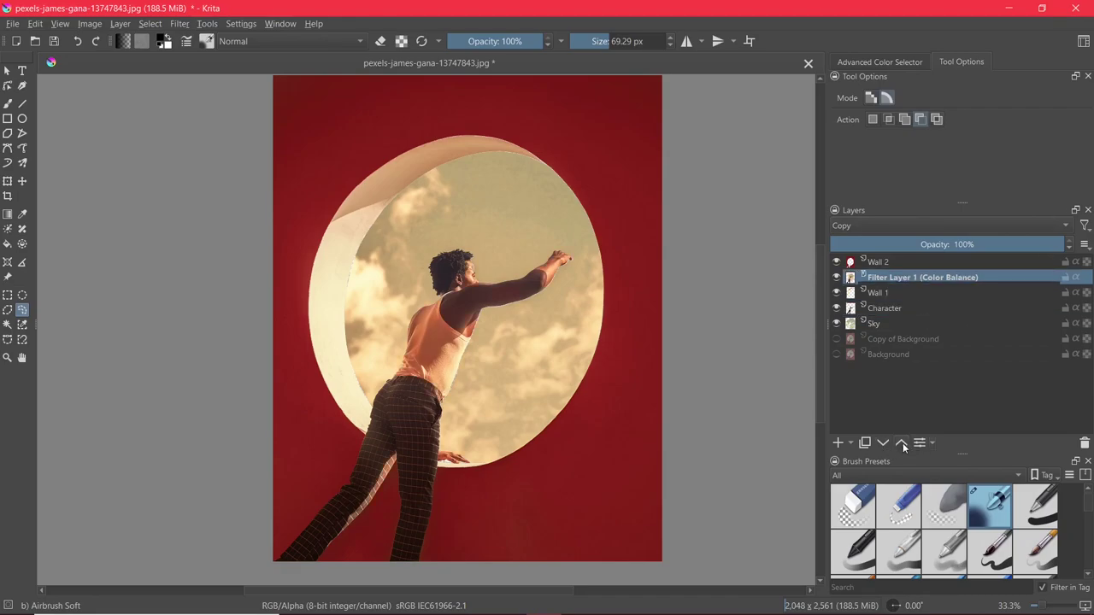
click(901, 443)
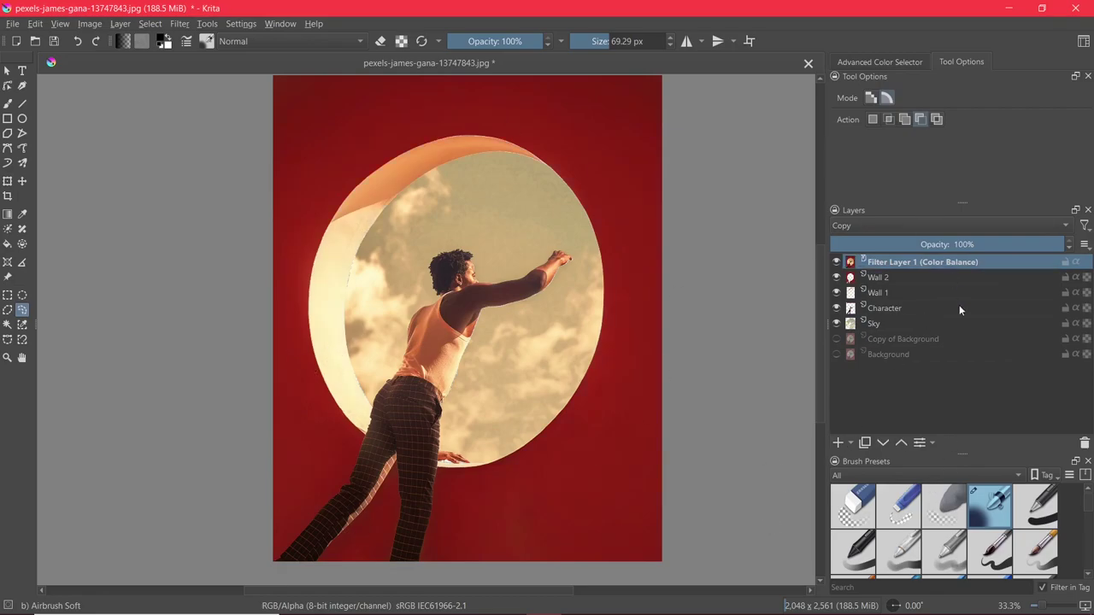
click(883, 443)
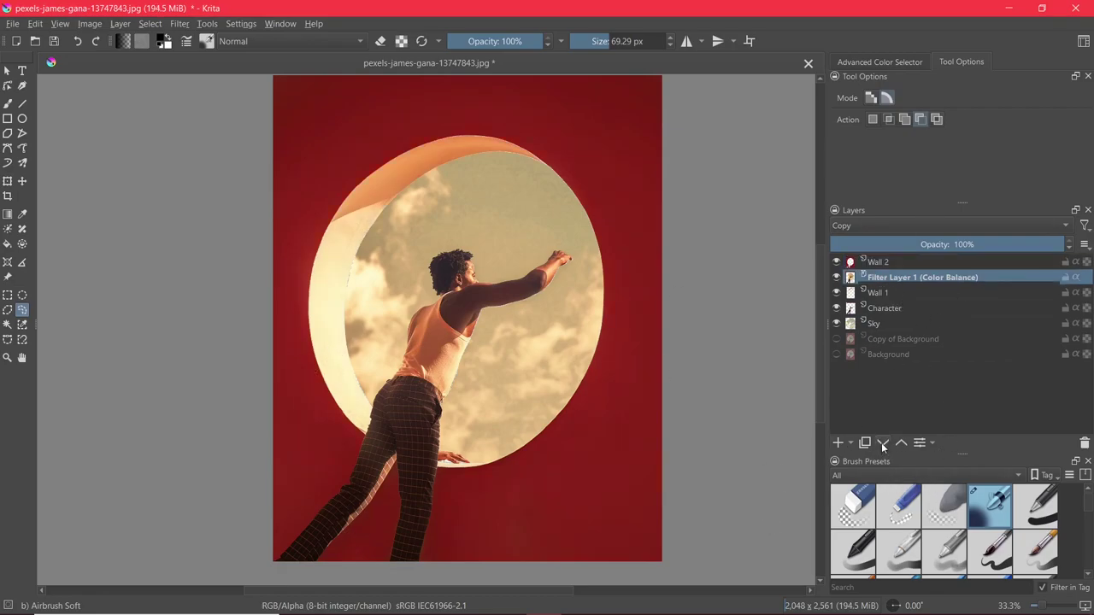
click(883, 444)
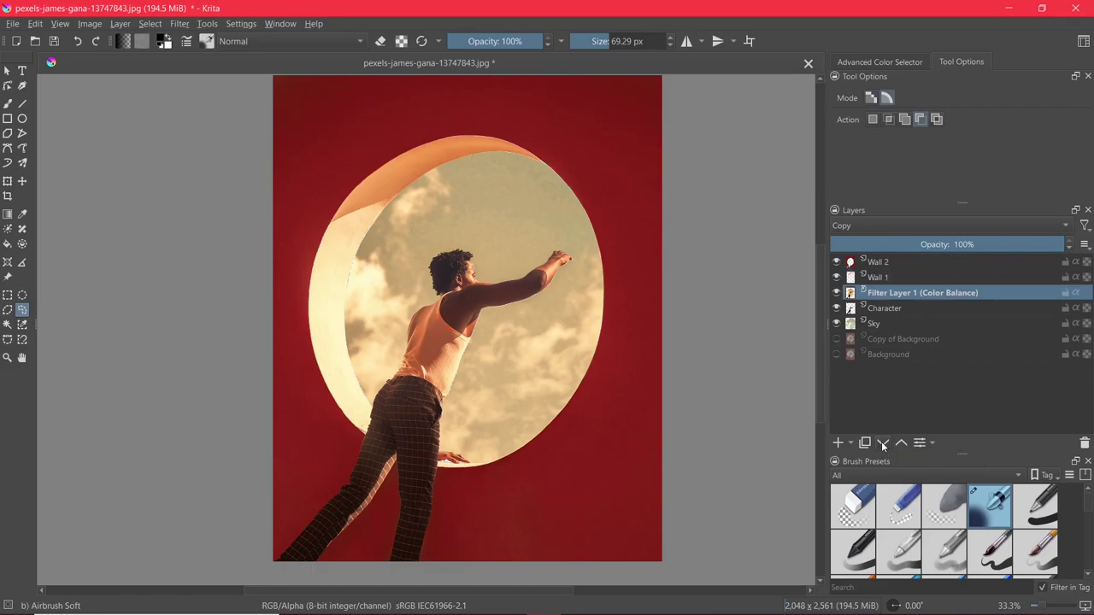
click(883, 443)
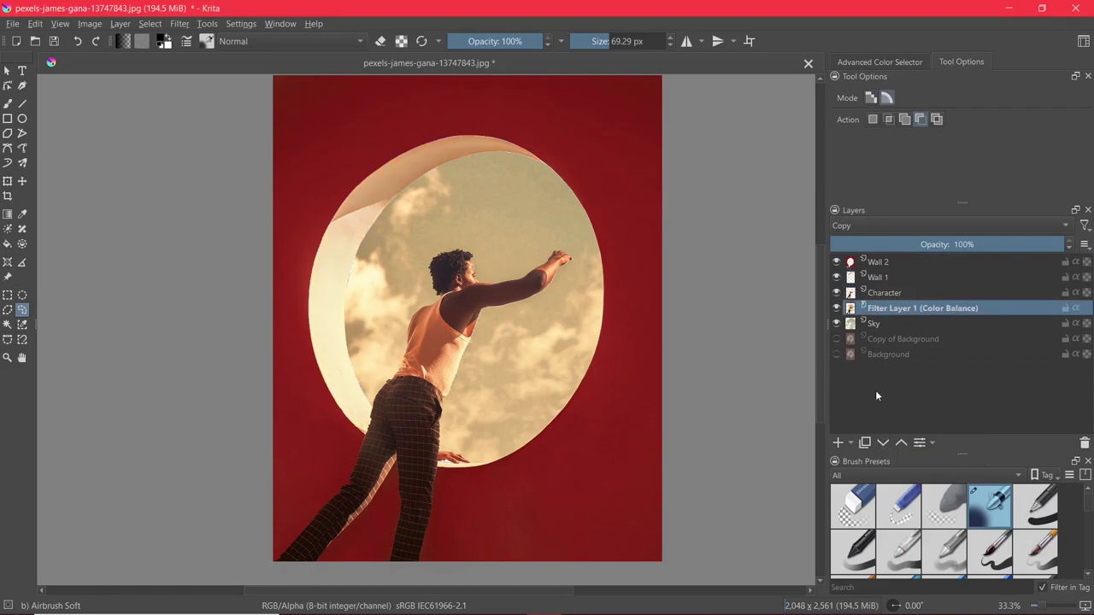
- Return the filter layer to the top and bring up the add-layer choices for Sky
click(900, 442)
click(901, 443)
click(901, 443)
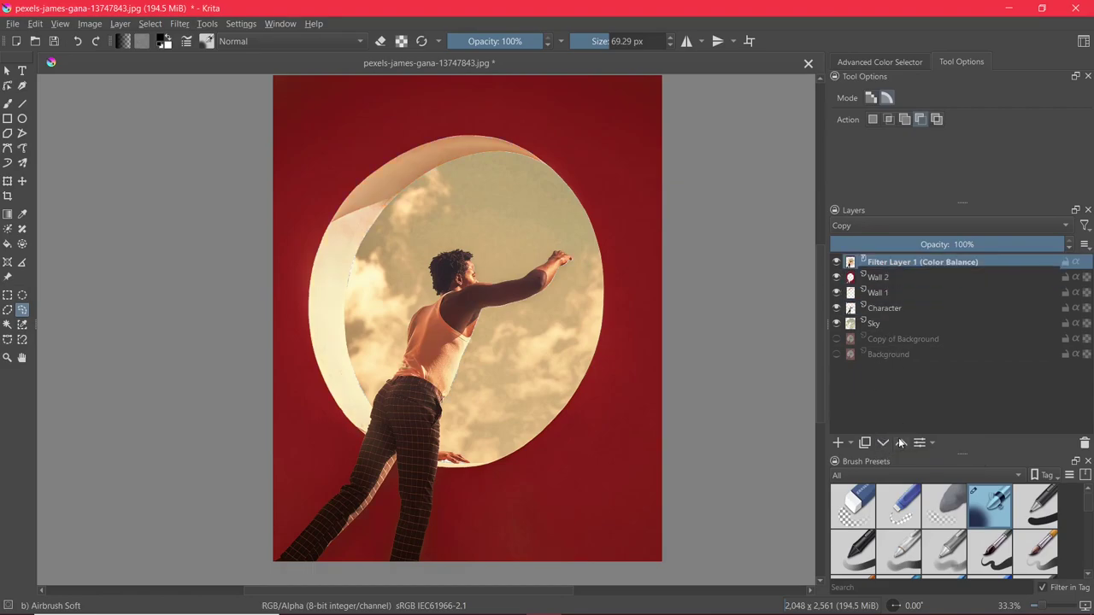
click(888, 320)
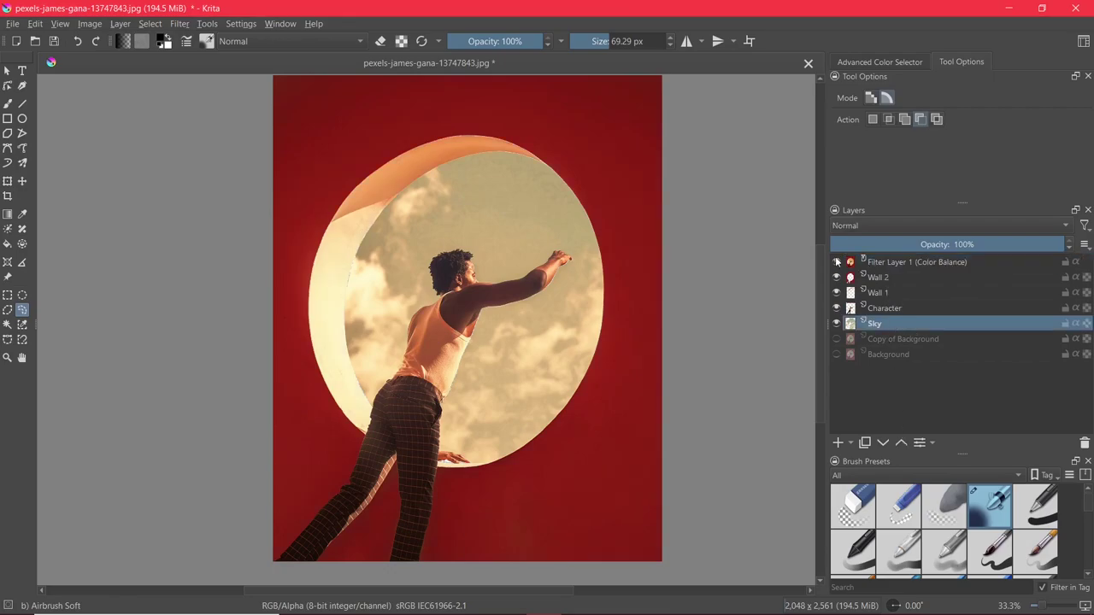
click(850, 442)
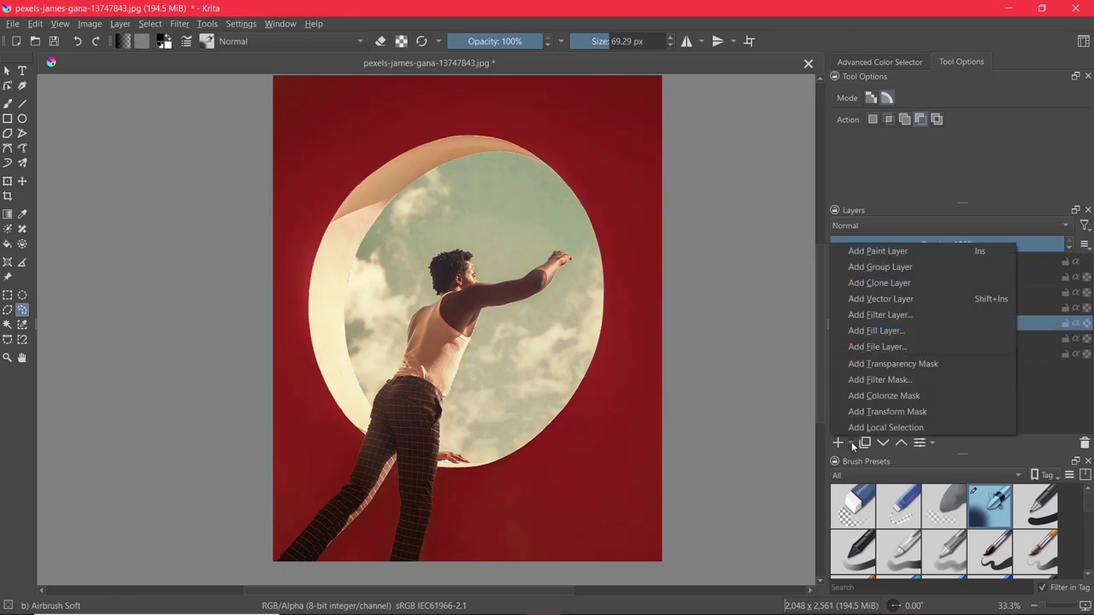
- Add a filter mask to the Sky layer and choose the Burn filter
click(907, 379)
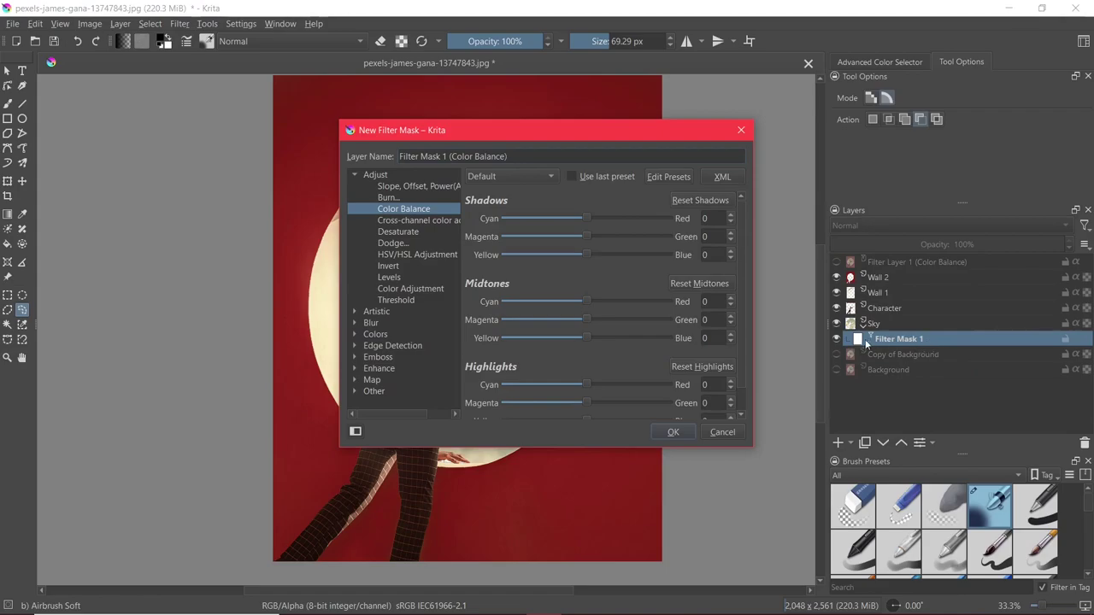
drag(433, 123, 715, 106)
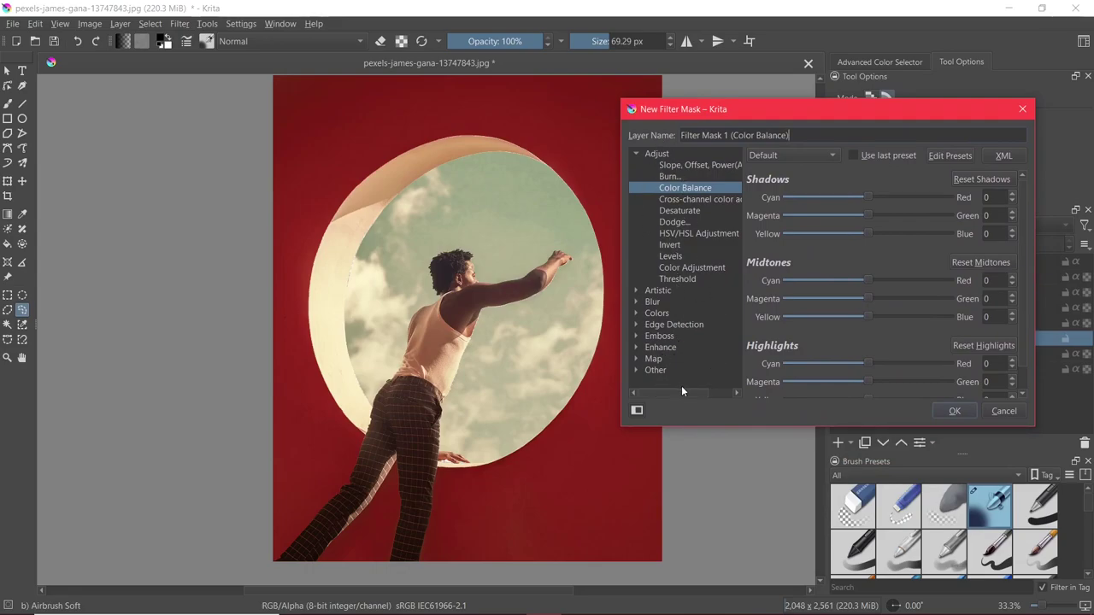
drag(691, 116, 689, 115)
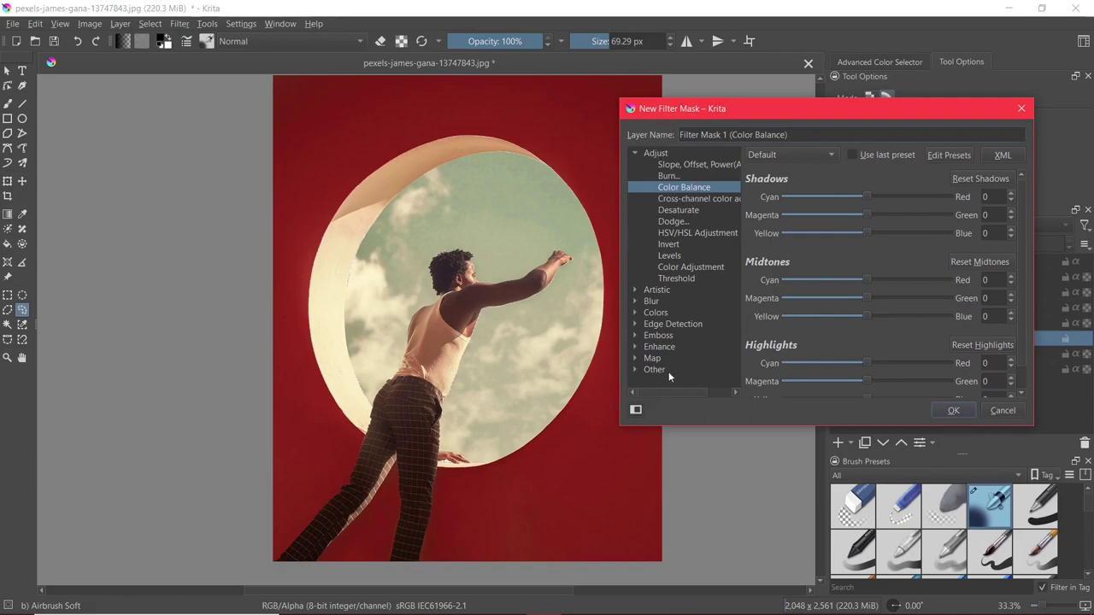
click(669, 177)
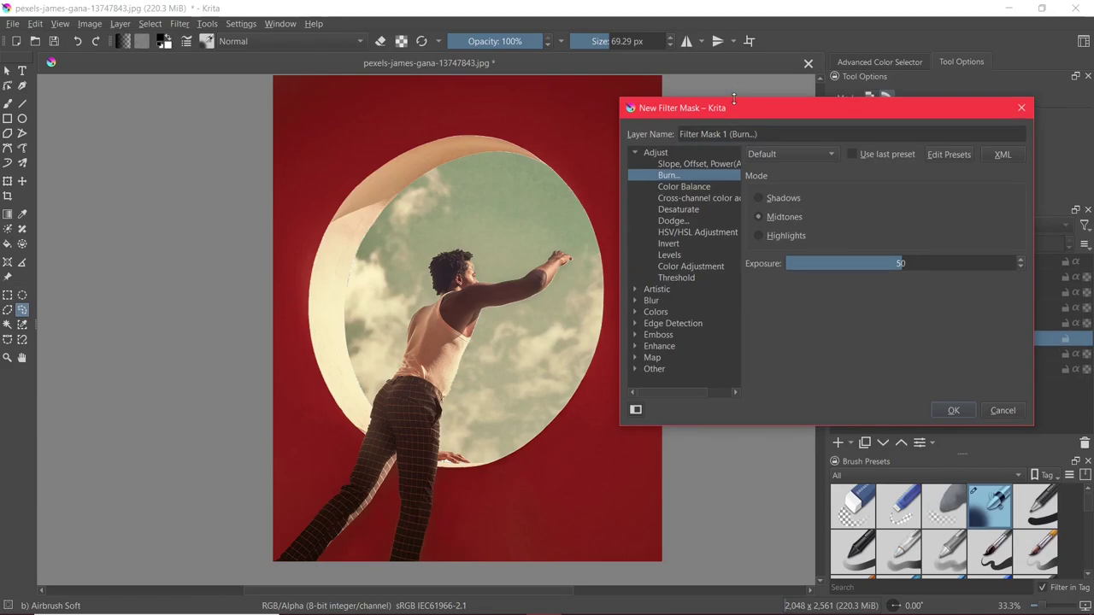
drag(740, 108, 734, 95)
- Trial Burn on Shadows, Midtones and Highlights, ending on Highlights at exposure 0
click(767, 187)
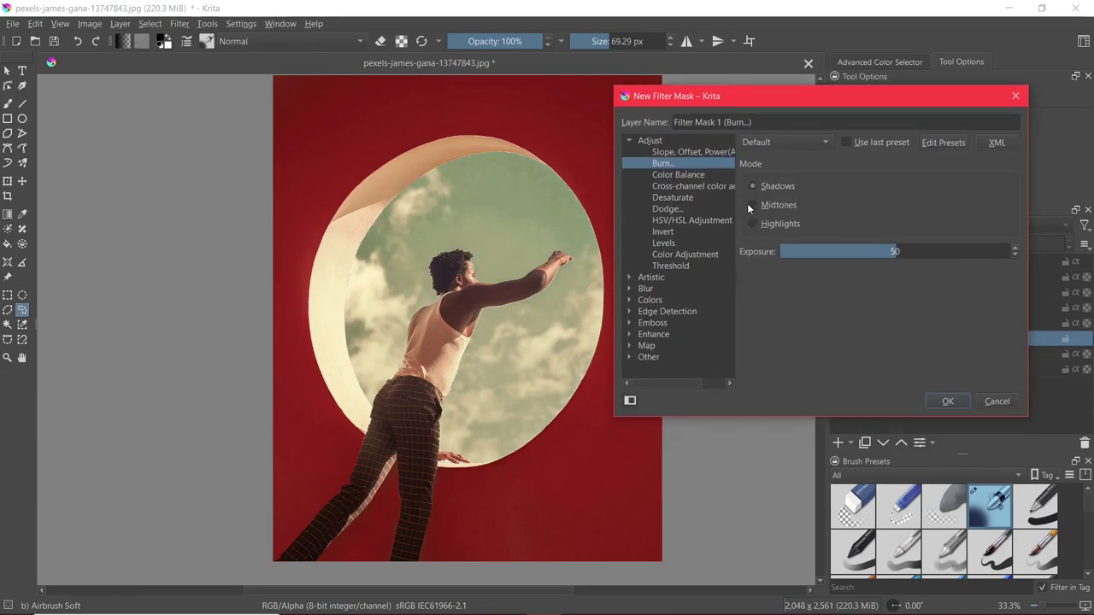
drag(770, 105, 736, 71)
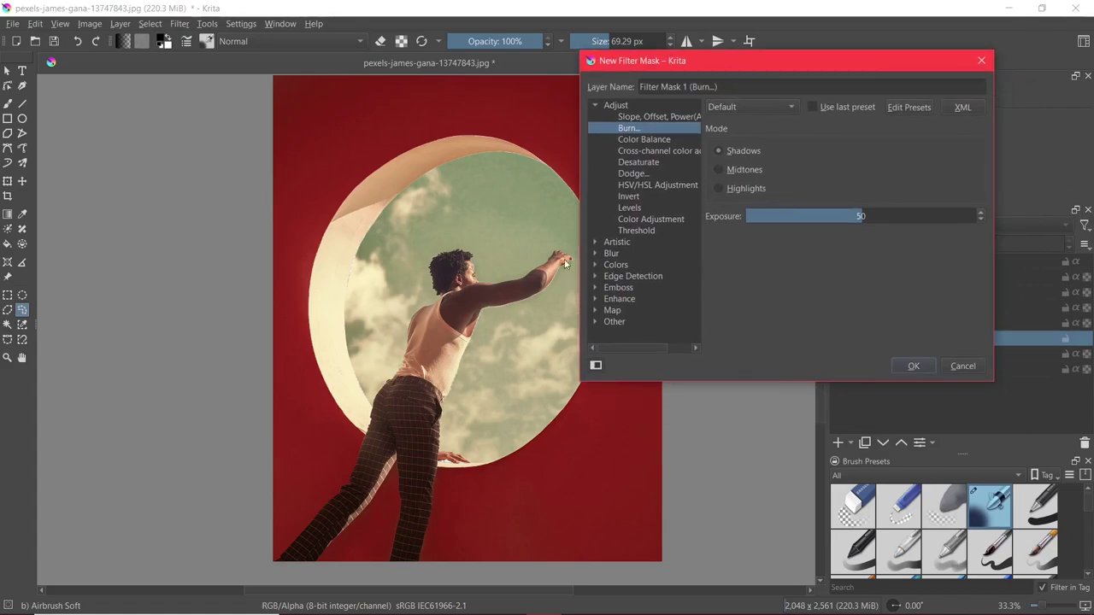
mouse_move(858, 217)
mouse_down()
mouse_move(919, 217)
mouse_move(786, 249)
mouse_move(881, 225)
mouse_move(853, 227)
mouse_move(860, 216)
mouse_move(967, 217)
mouse_move(763, 222)
mouse_move(992, 220)
mouse_up()
click(718, 169)
click(718, 188)
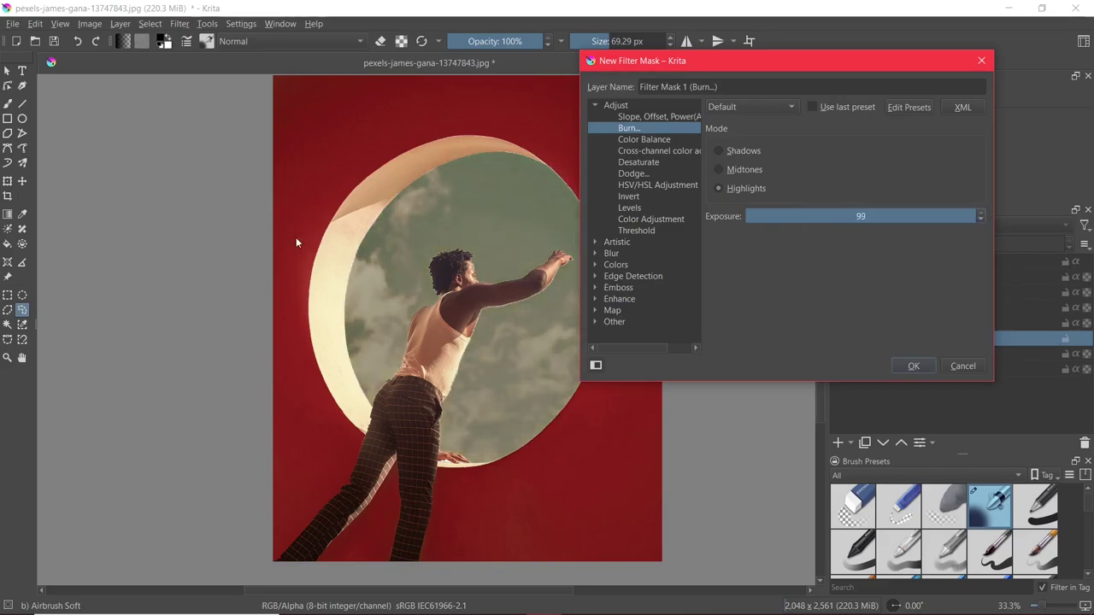
drag(787, 225, 742, 217)
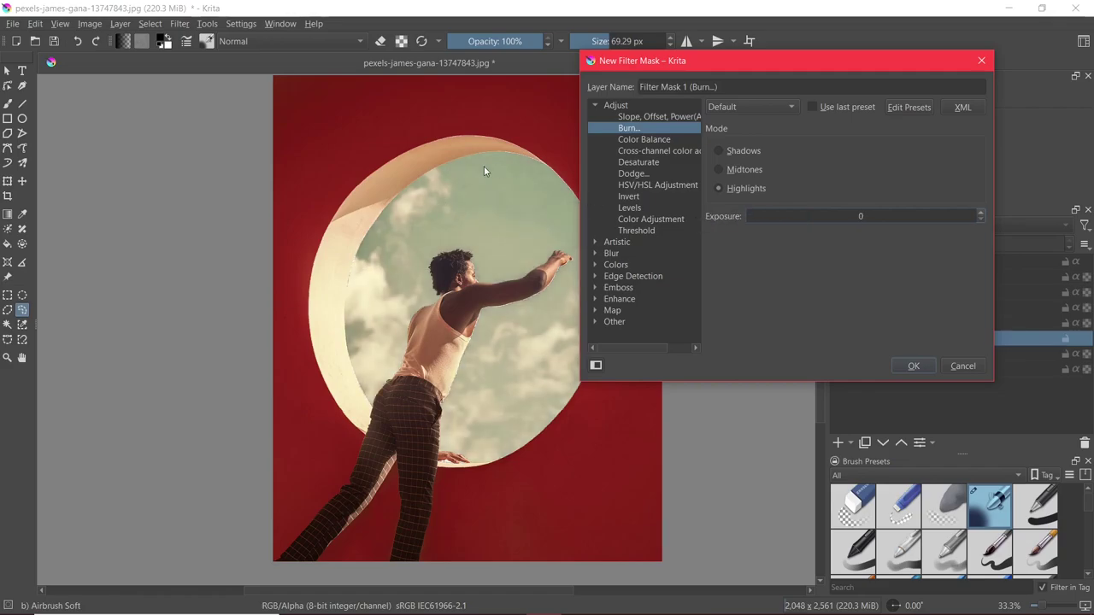
- Switch the mask to Dodge and test Shadows at about half exposure
click(630, 174)
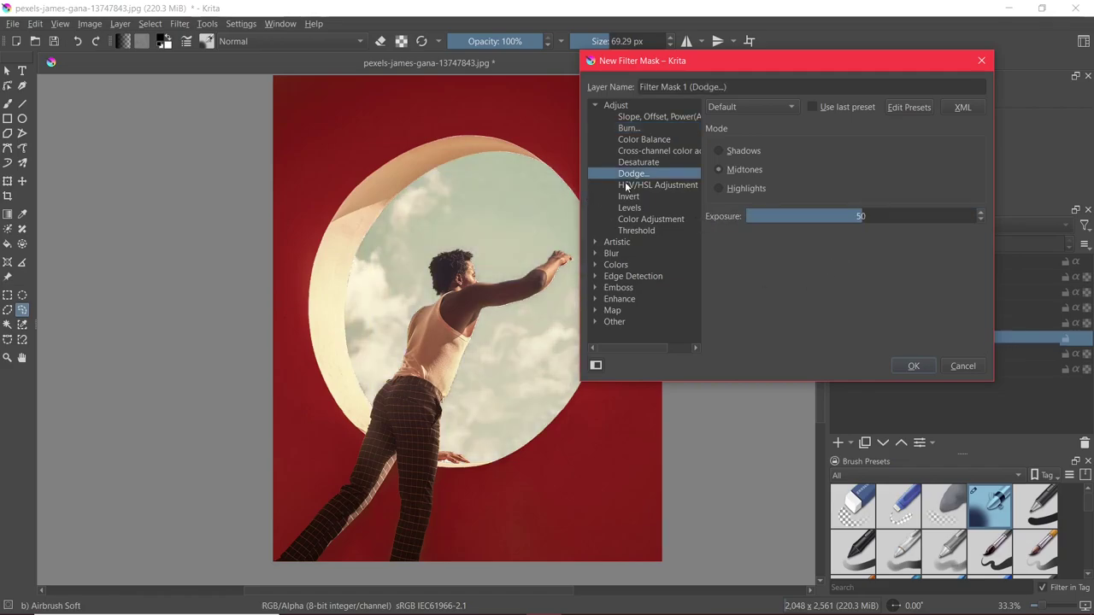
drag(722, 60, 764, 60)
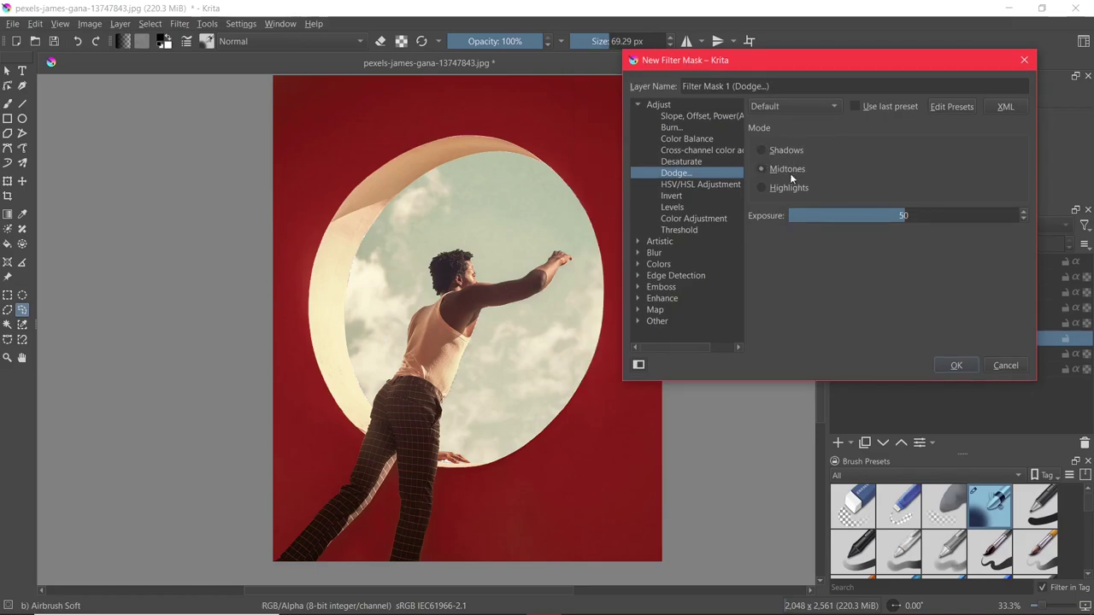
click(760, 151)
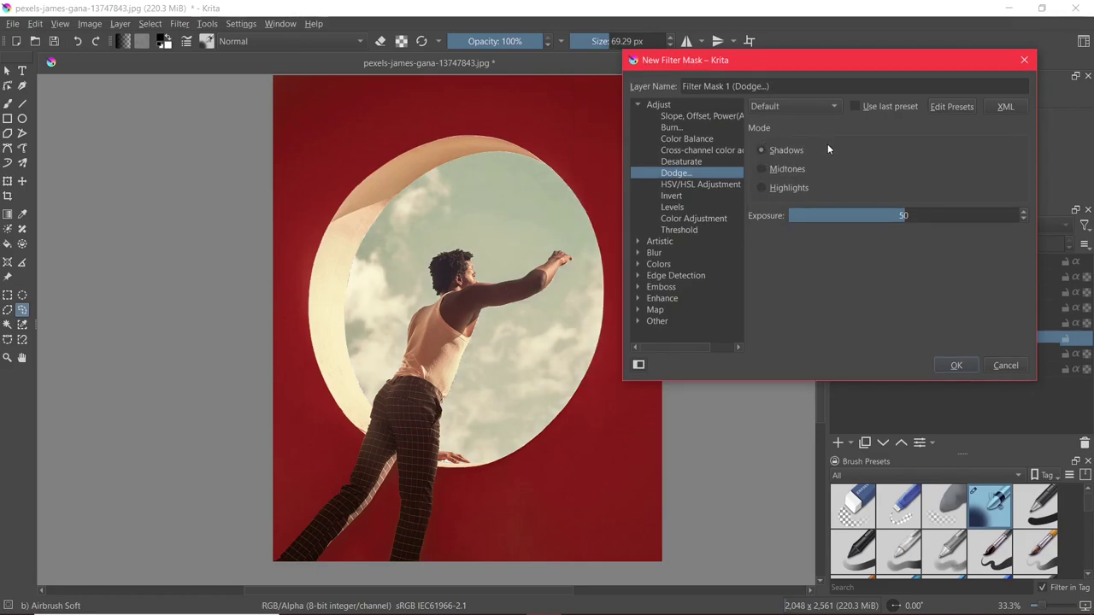
drag(905, 216, 775, 218)
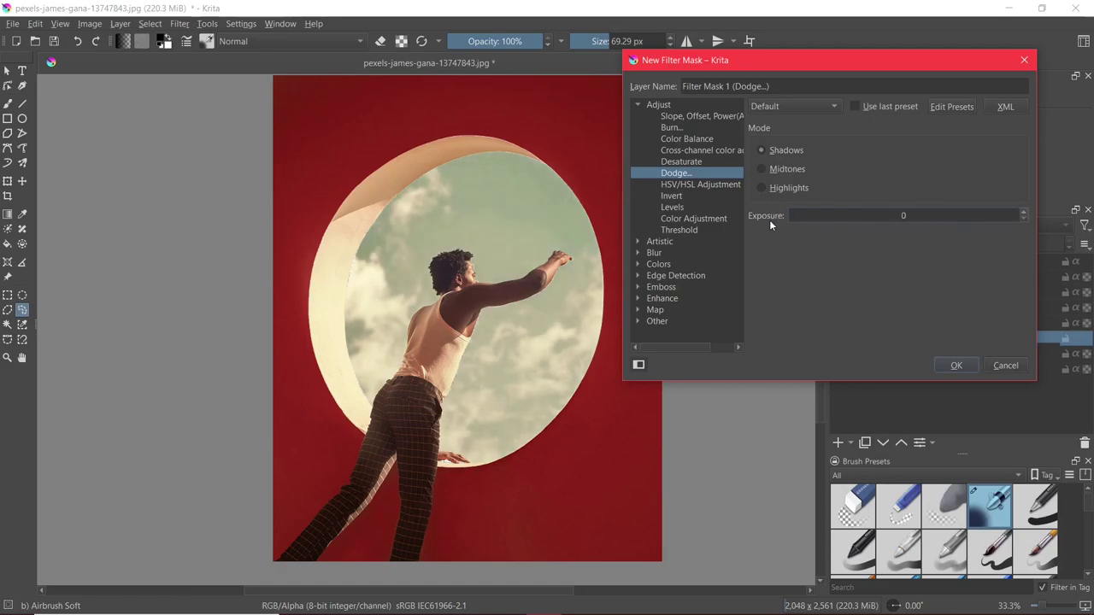
click(903, 215)
- Try Dodge on Midtones, then settle on Highlights at exposure 51 before choosing HSV/HSL Adjustment
click(763, 168)
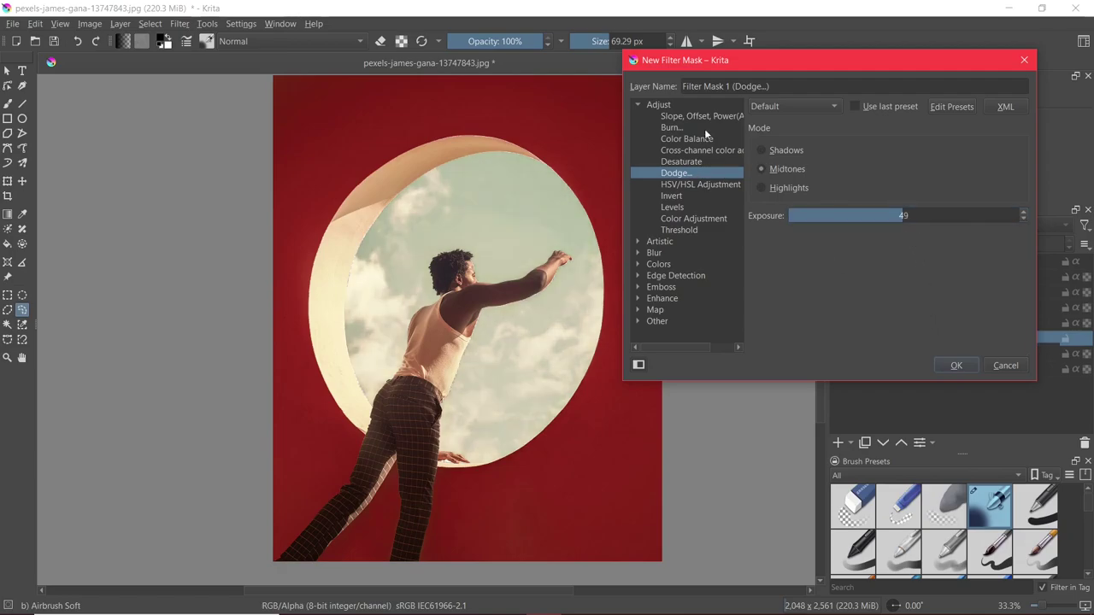
drag(886, 212, 992, 215)
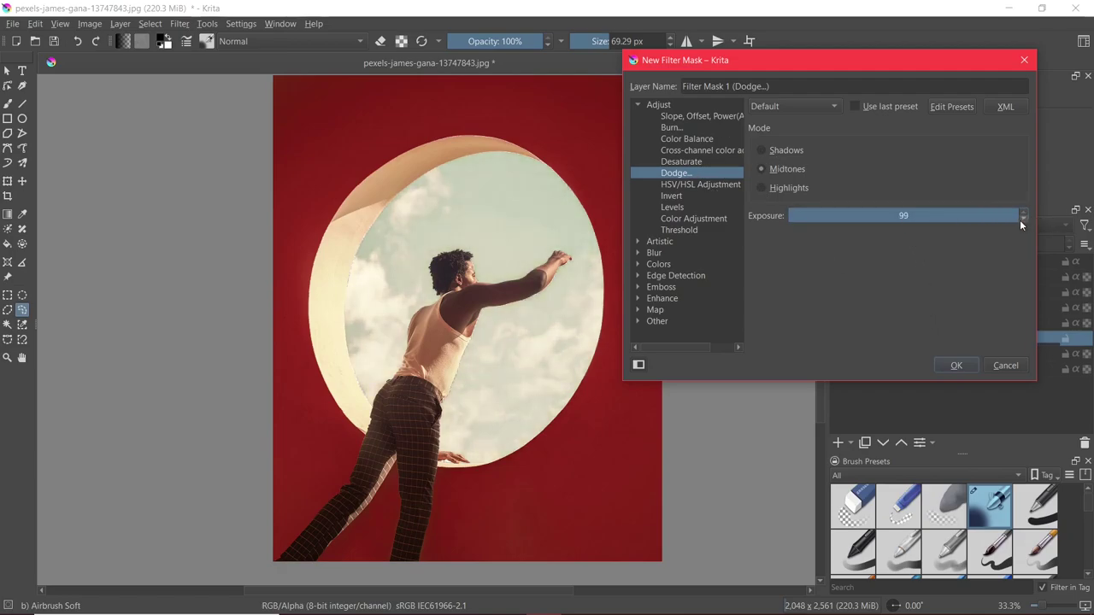
drag(896, 215, 790, 216)
click(903, 215)
click(761, 187)
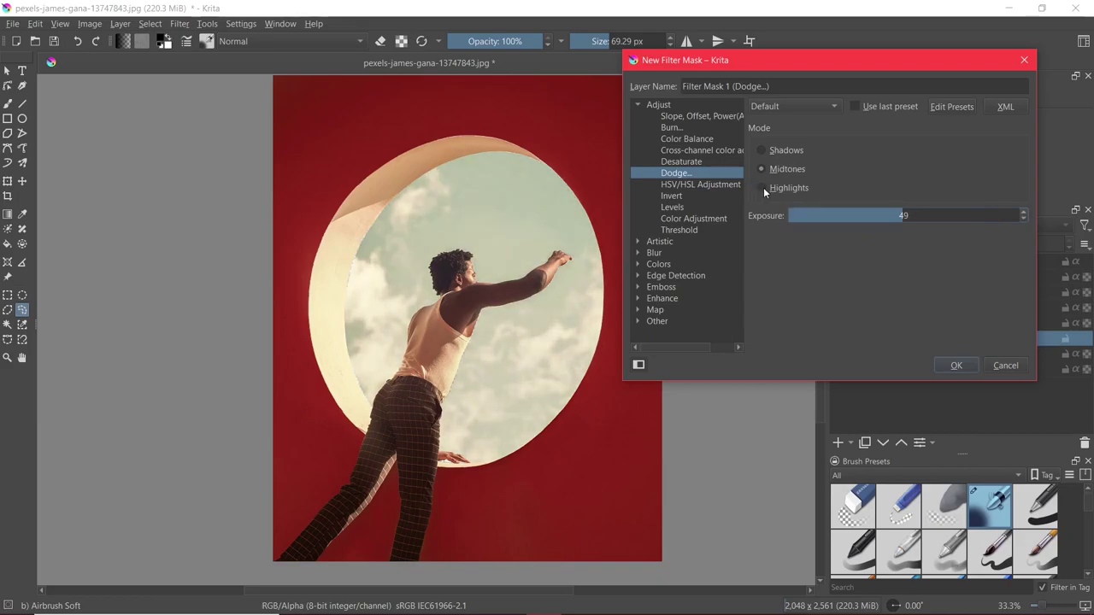
click(1017, 215)
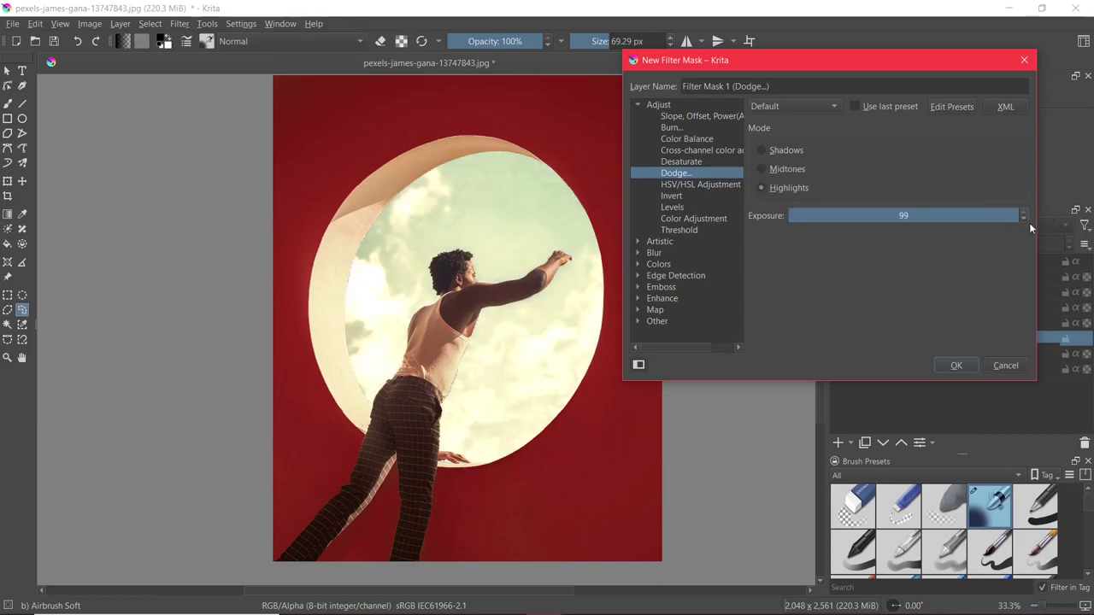
drag(1005, 219, 668, 195)
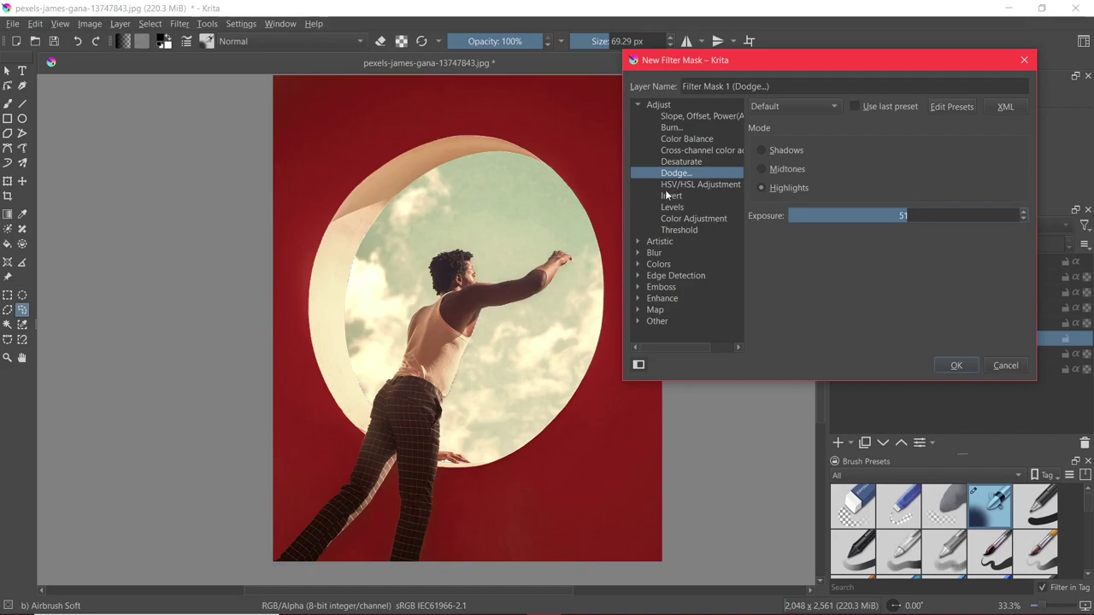
click(670, 185)
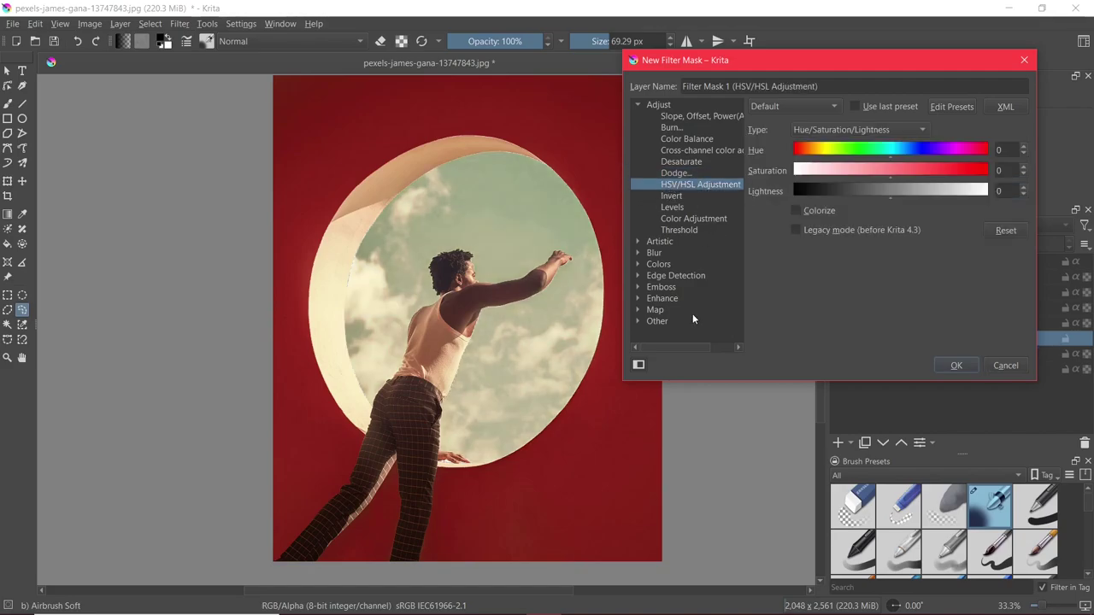
- Set HSV/HSL Adjustment to Hue -121, Saturation 50, Lightness 4 and confirm the Sky mask
drag(689, 347, 706, 345)
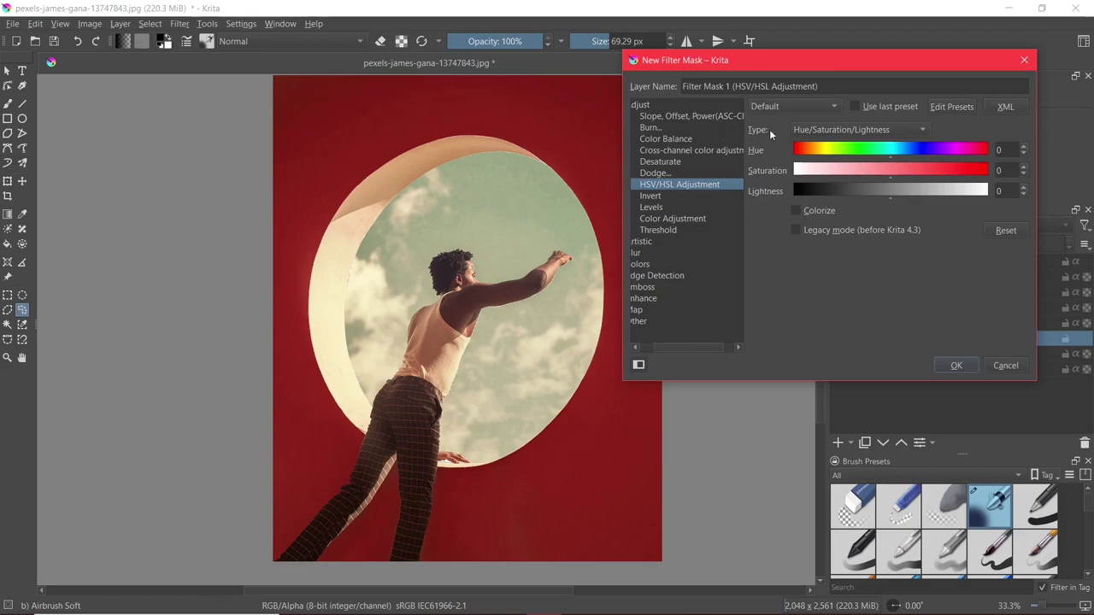
drag(783, 63, 773, 60)
mouse_move(797, 154)
mouse_down()
mouse_move(934, 157)
mouse_move(803, 152)
mouse_move(817, 152)
mouse_up()
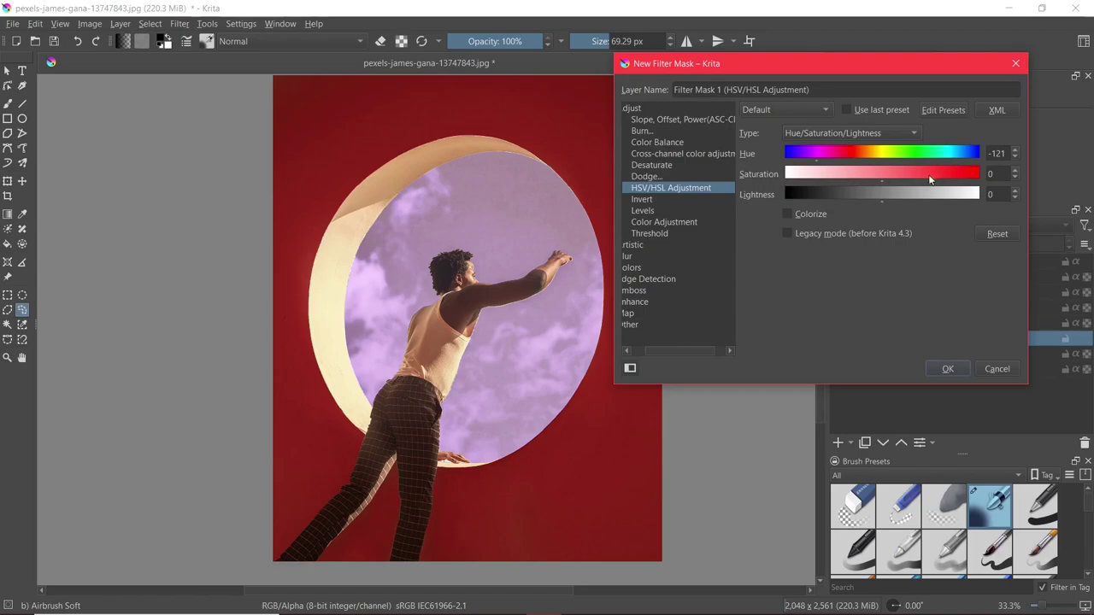
mouse_move(879, 174)
mouse_down()
mouse_move(950, 176)
mouse_move(786, 175)
mouse_move(930, 176)
mouse_up()
mouse_move(882, 202)
mouse_down()
mouse_move(801, 204)
mouse_move(971, 201)
mouse_move(877, 197)
mouse_move(887, 198)
mouse_up()
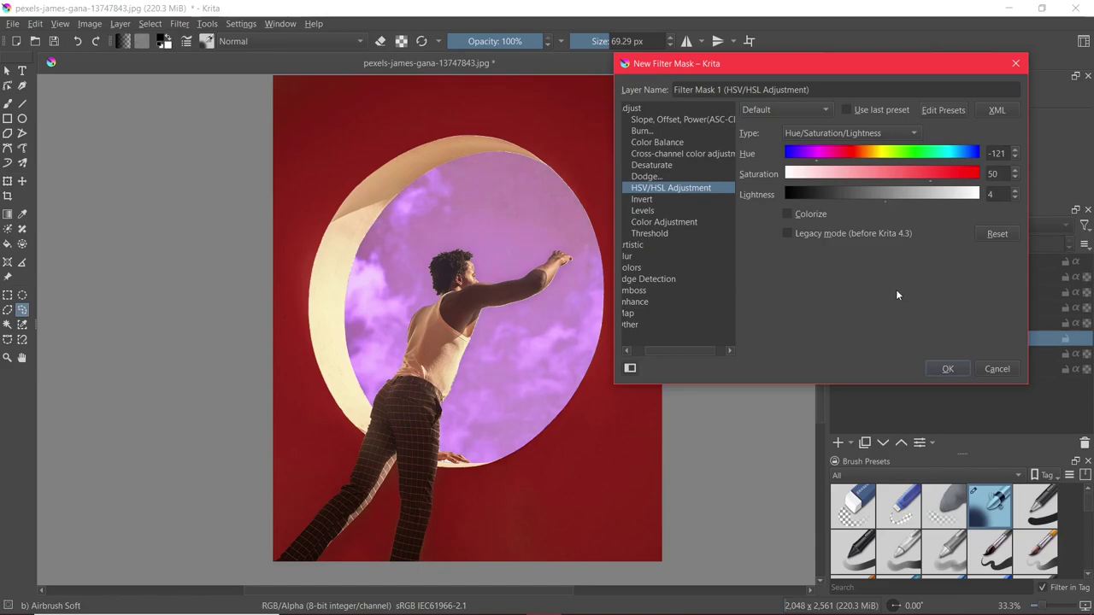
scroll(658, 348, right, 2)
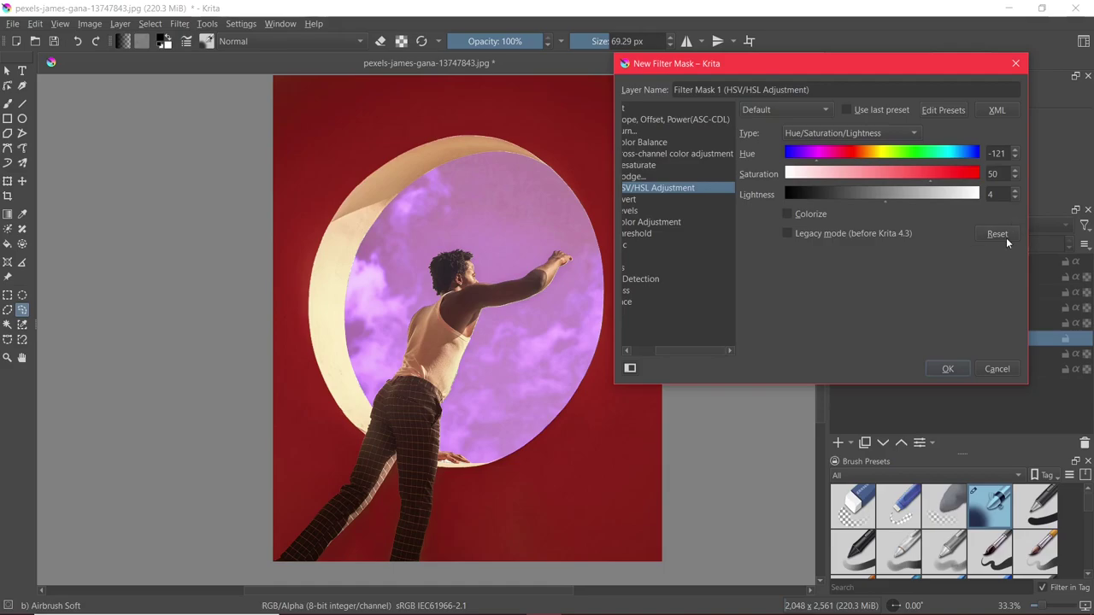
drag(681, 354, 639, 347)
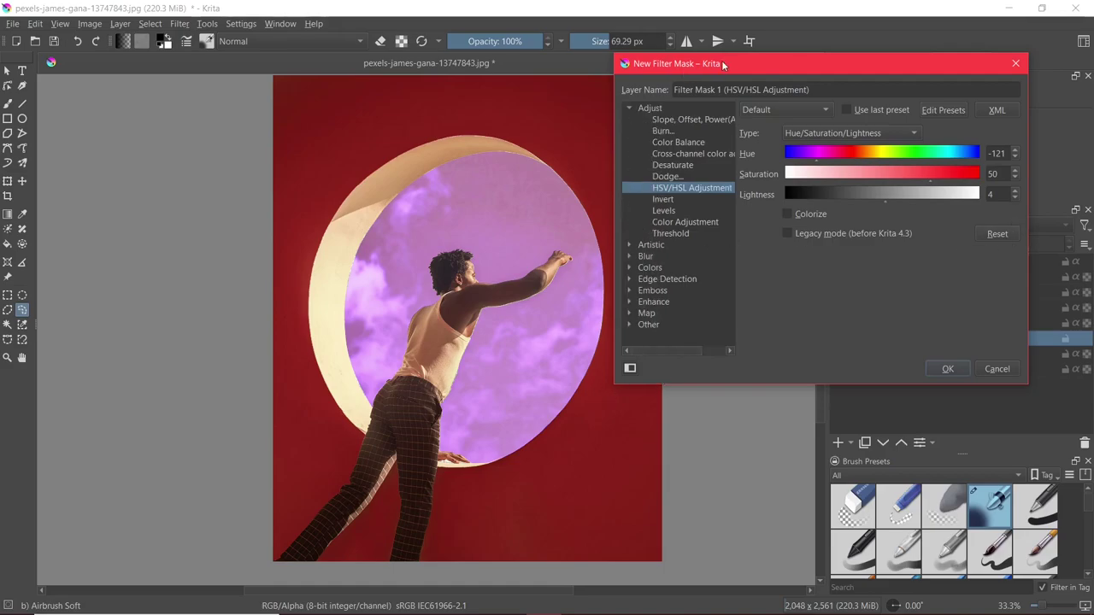
drag(722, 63, 705, 59)
key(Return)
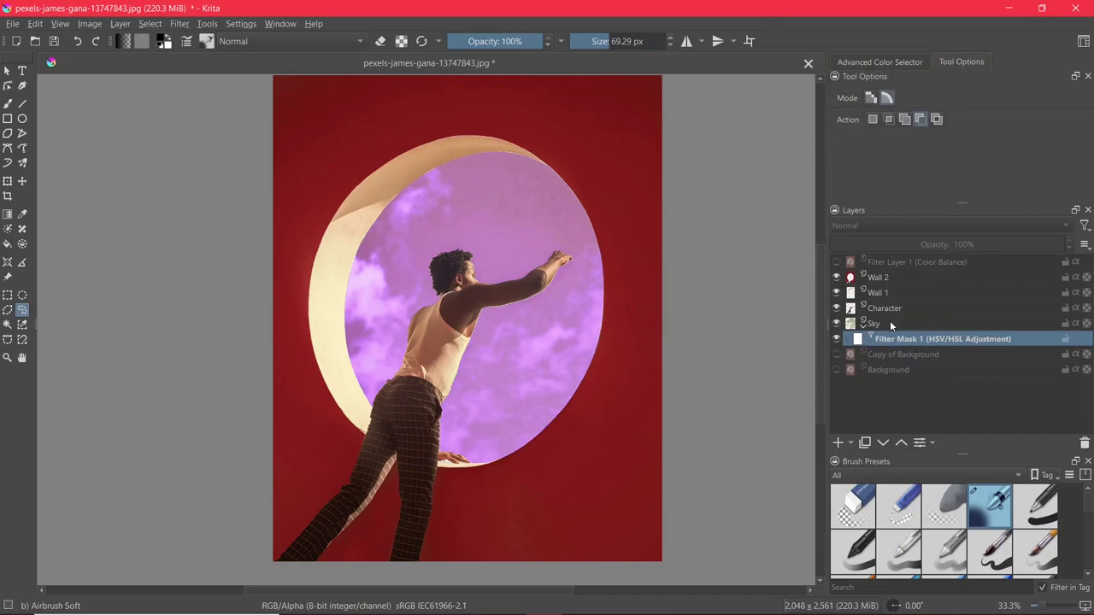
- Unhide the Color Balance filter layer, raise Sky to the top, then select the filter layer
click(837, 262)
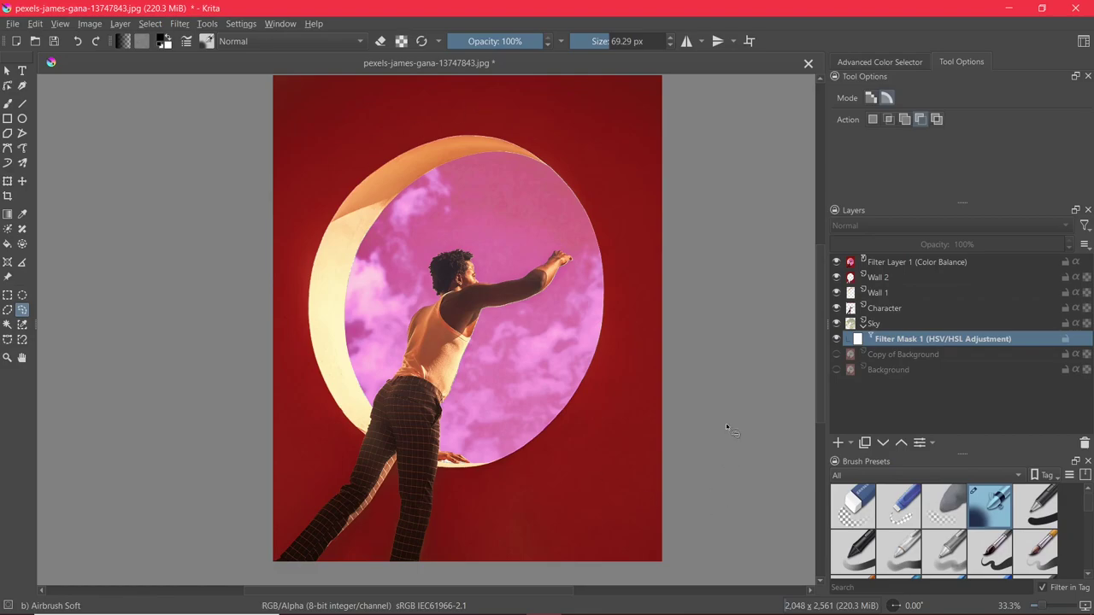
click(900, 325)
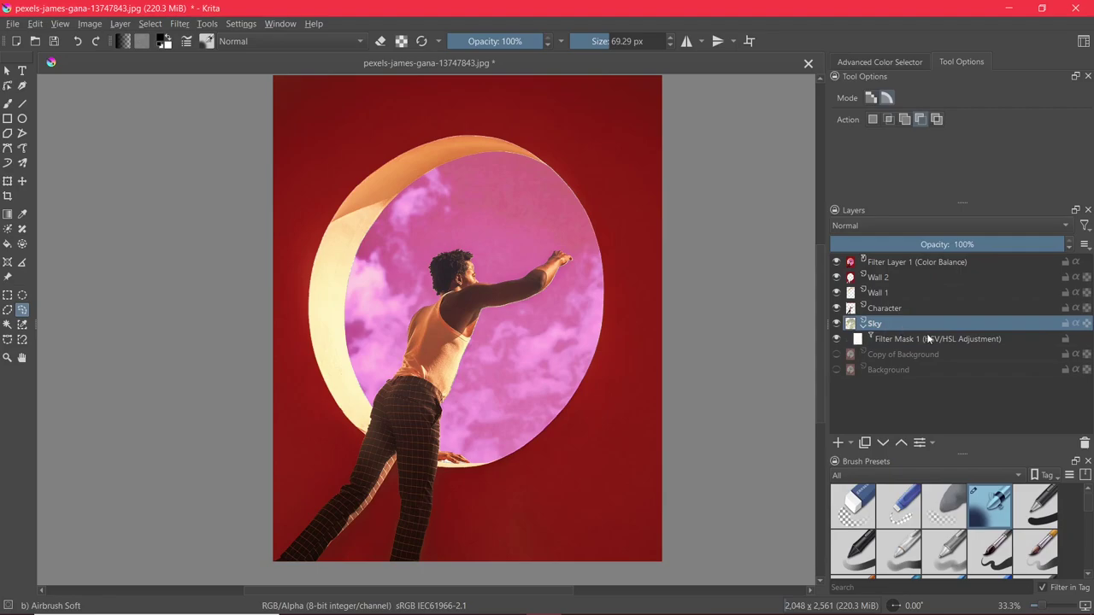
click(898, 448)
click(899, 448)
click(898, 448)
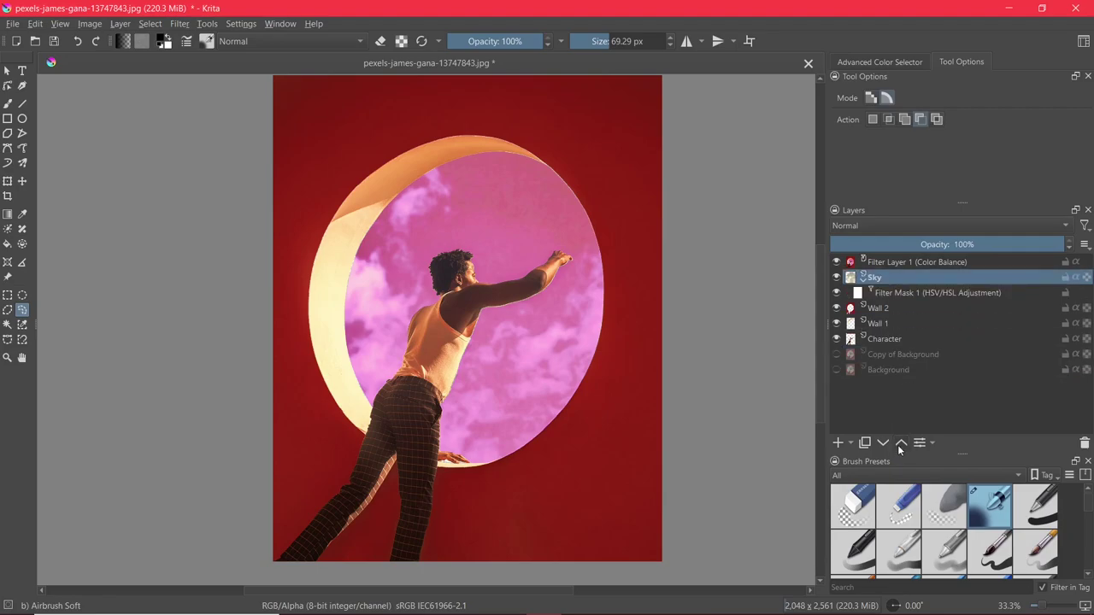
click(898, 447)
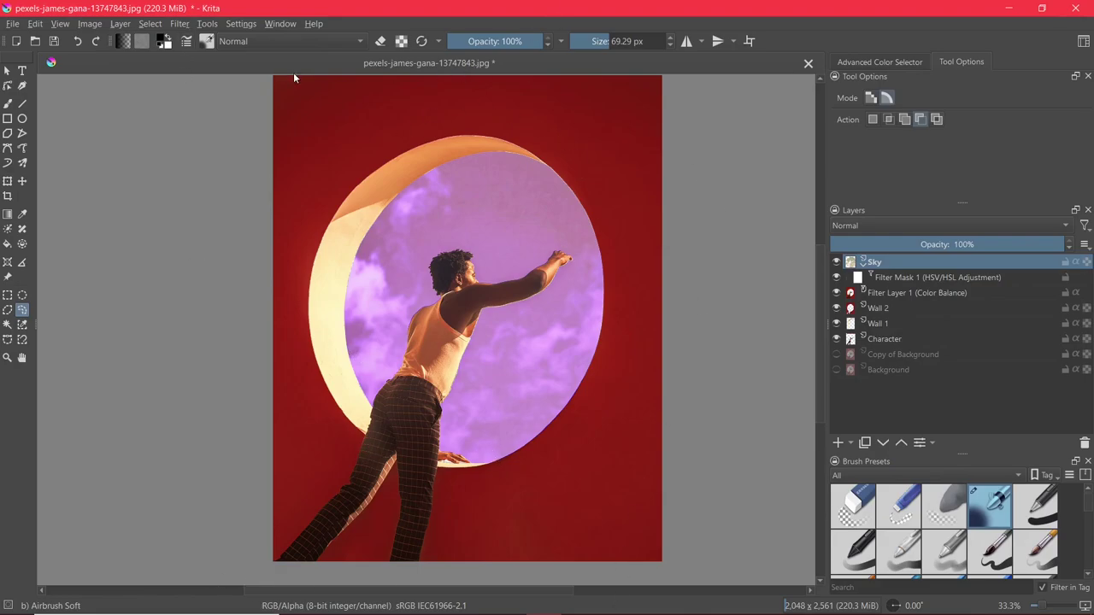
click(904, 292)
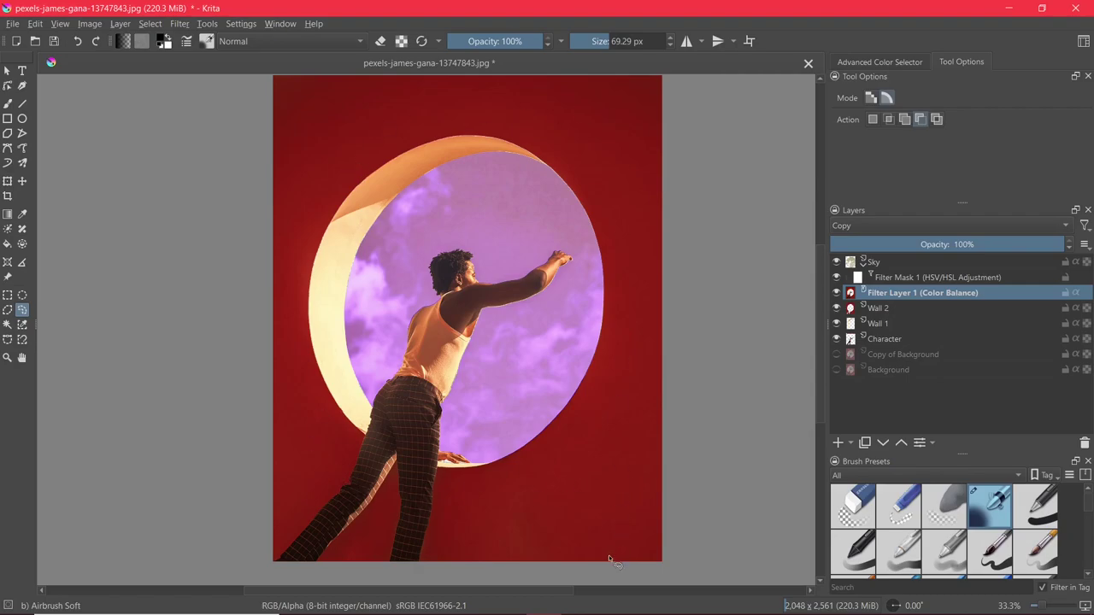
scroll(705, 206, right, 1)
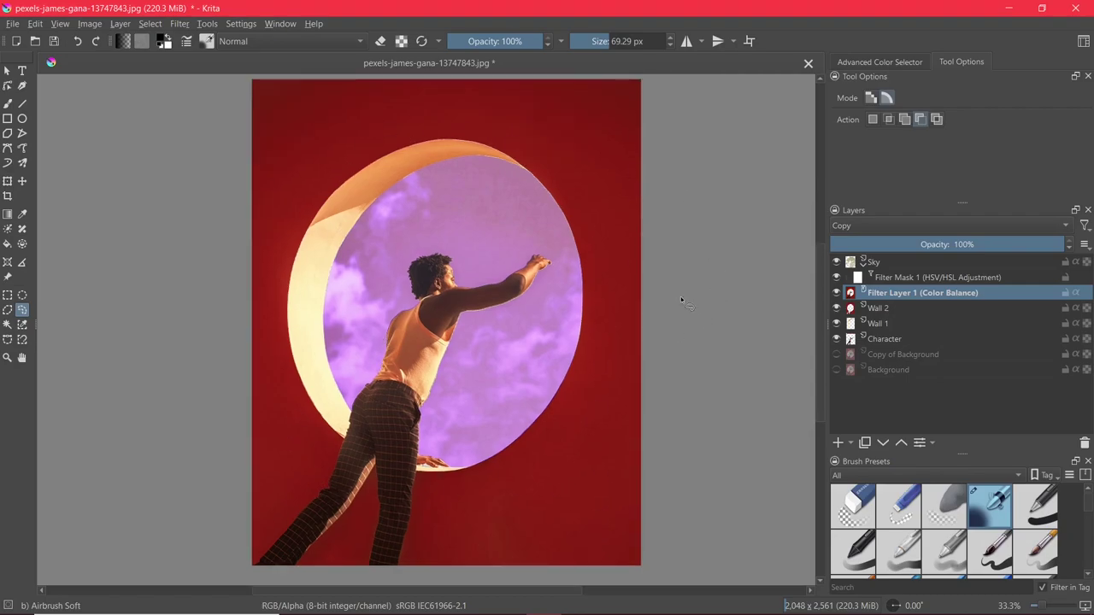
- Raise the Character layer three places to the top, then add Sky to the selection
click(884, 279)
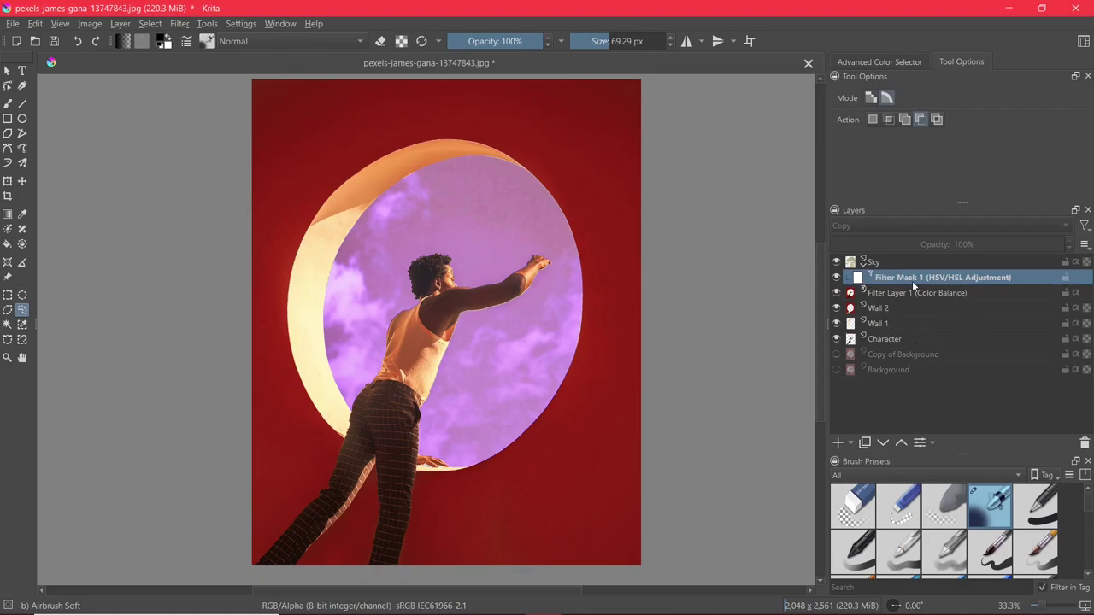
click(918, 340)
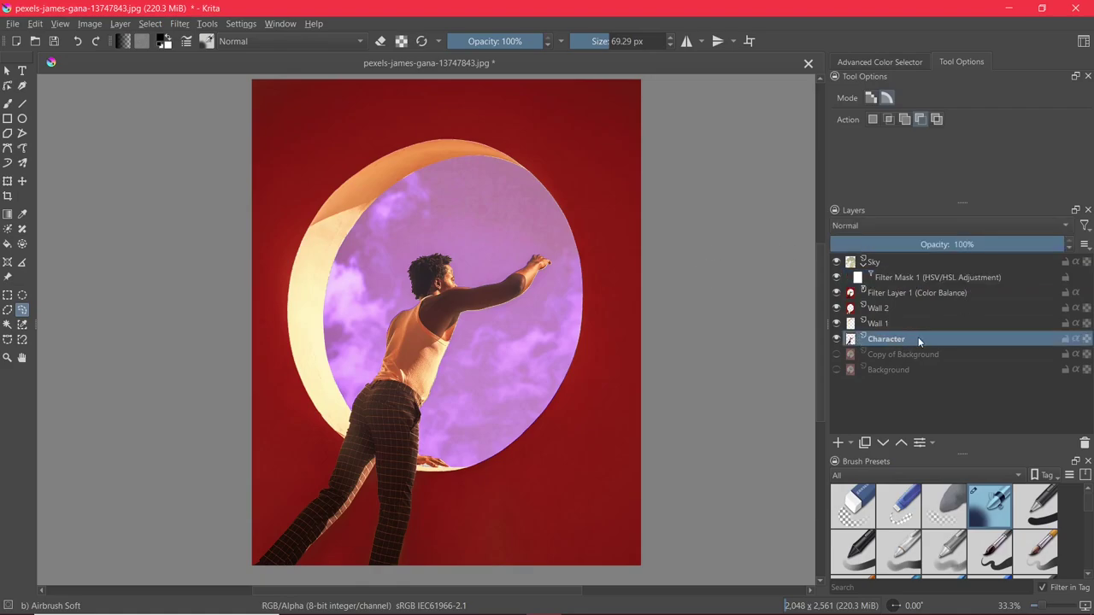
click(901, 442)
click(901, 442)
click(901, 443)
click(902, 443)
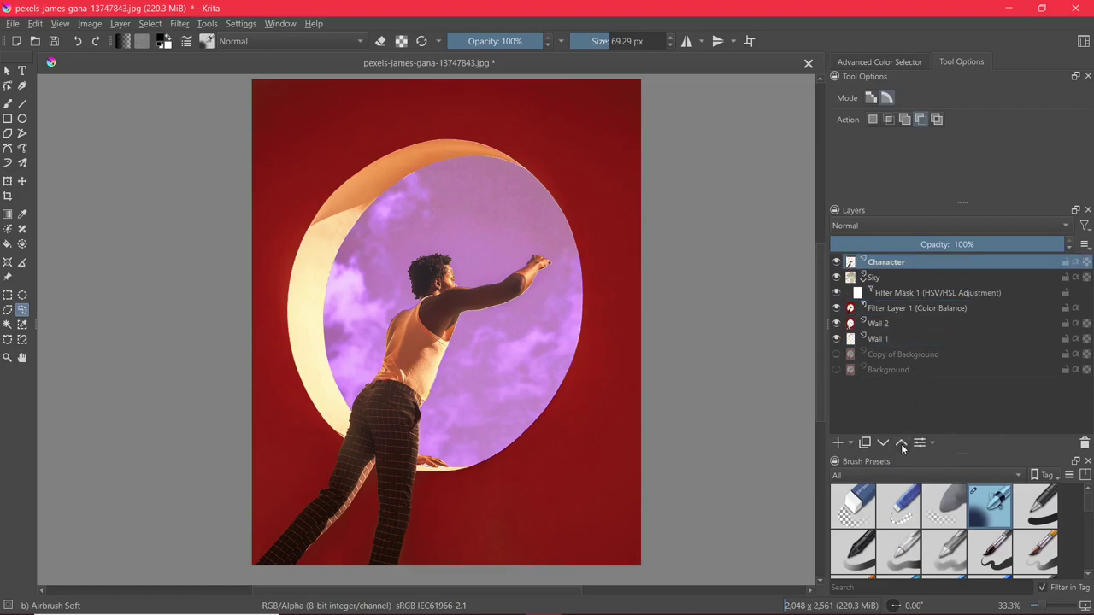
ctrl+click(887, 277)
- Quick-group the selected Character and Sky layers into Group 3
right_click(890, 278)
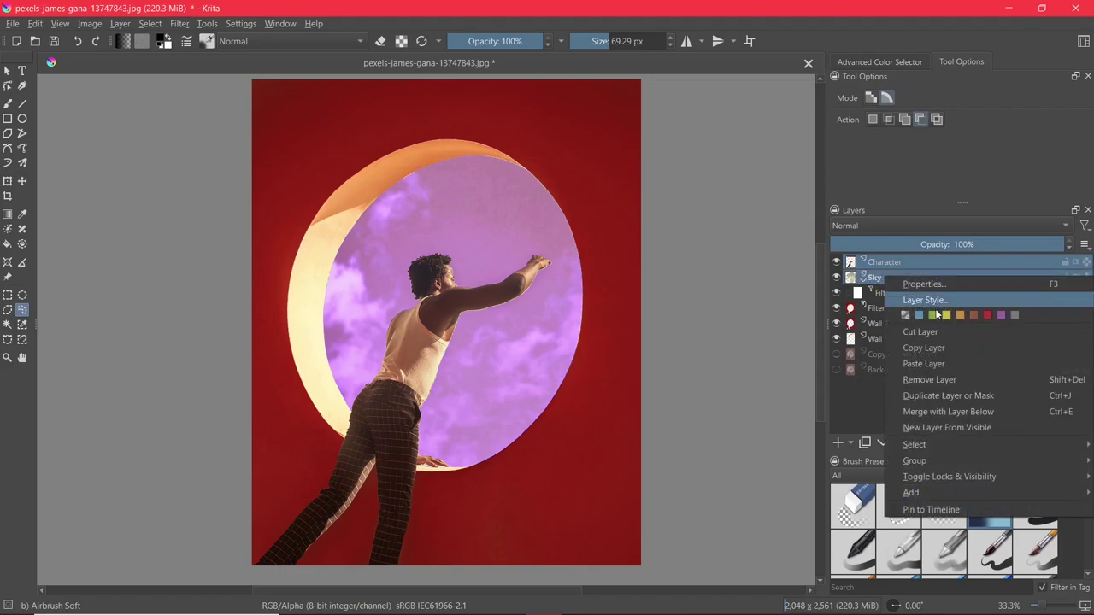
mouse_move(936, 460)
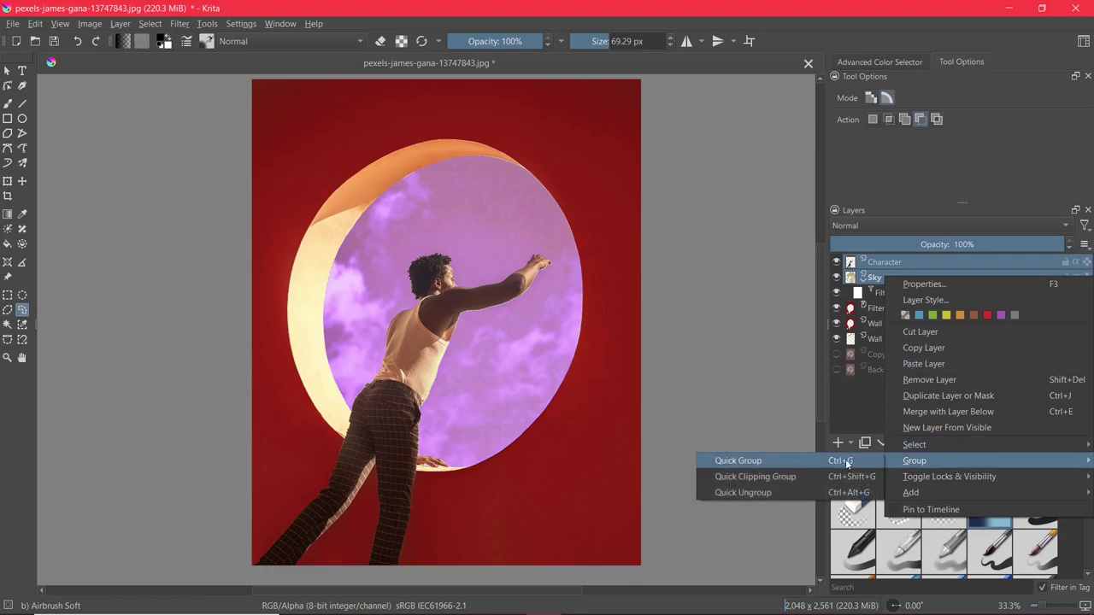
click(796, 465)
- Drag the HSV/HSL Adjustment mask into Group 3 above Character and make Filter Mask 1 active
click(881, 308)
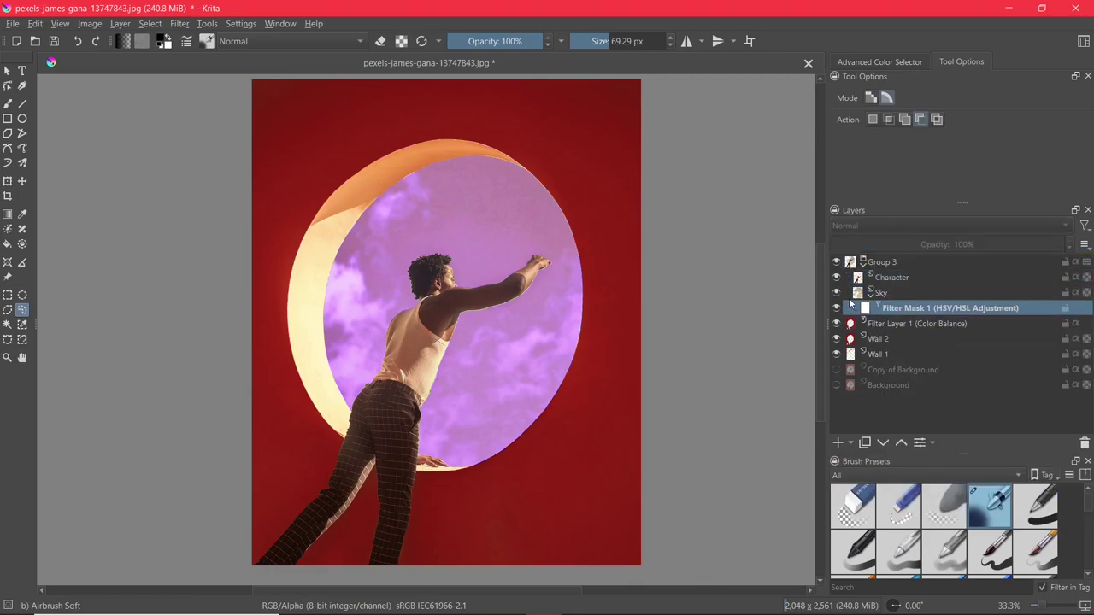
drag(873, 309, 880, 261)
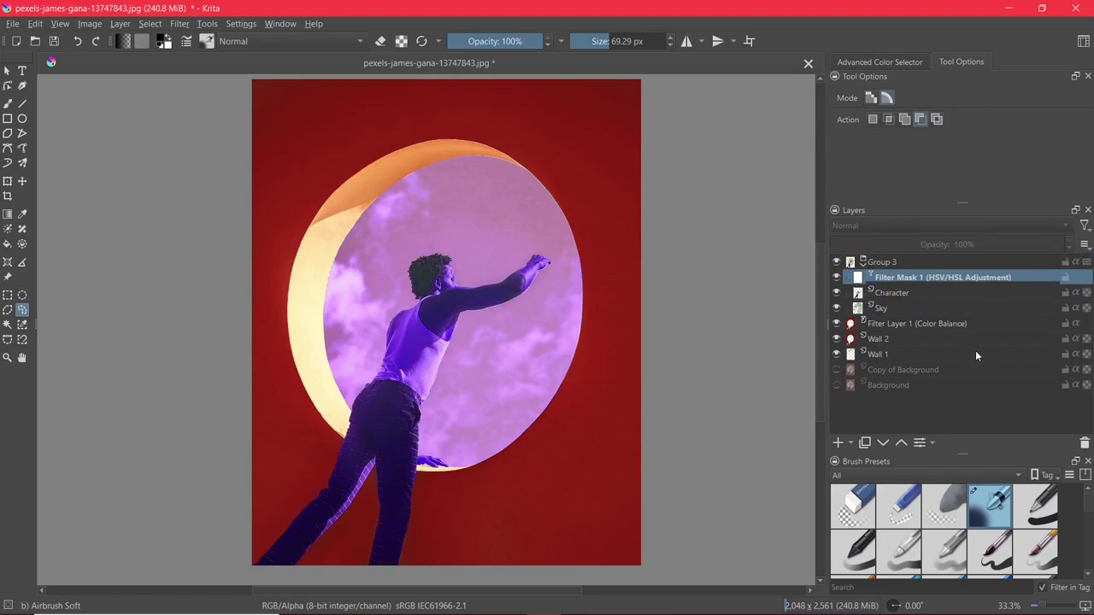
click(864, 263)
click(862, 261)
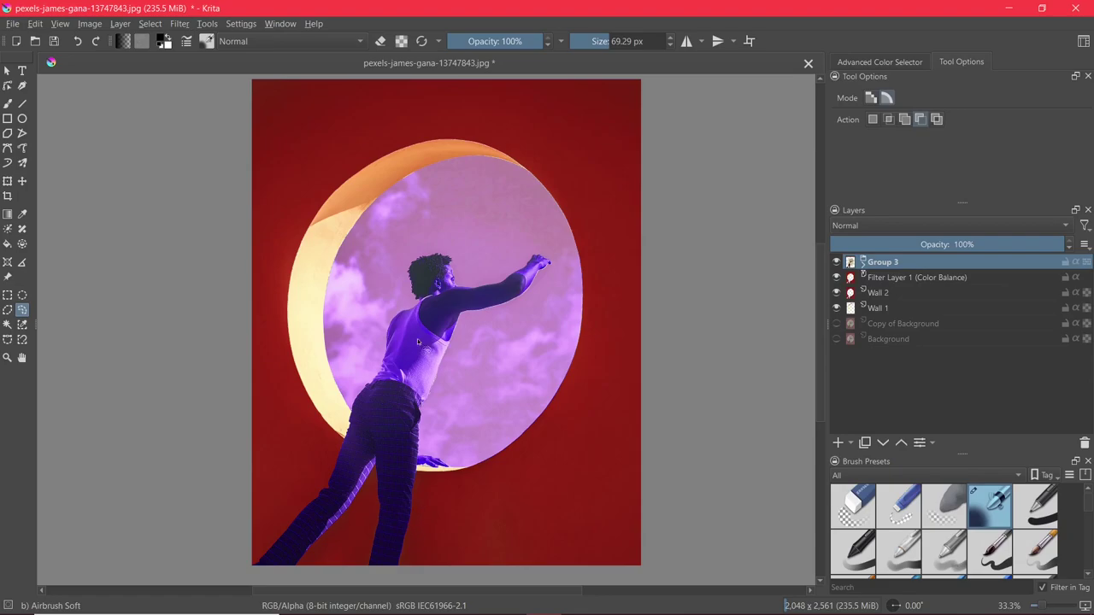
key(ctrl+z)
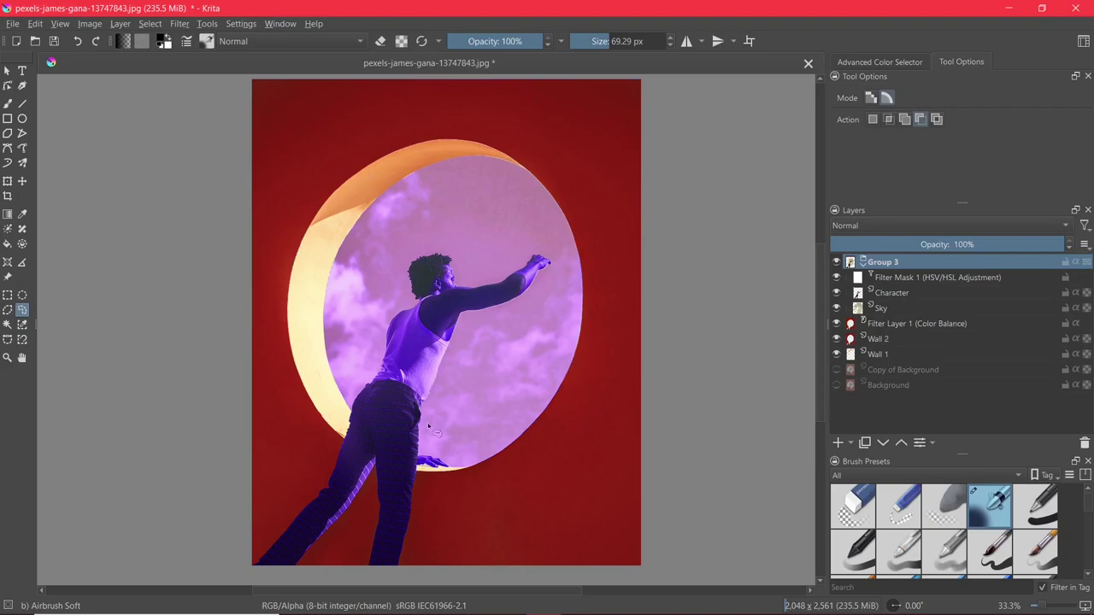
click(893, 326)
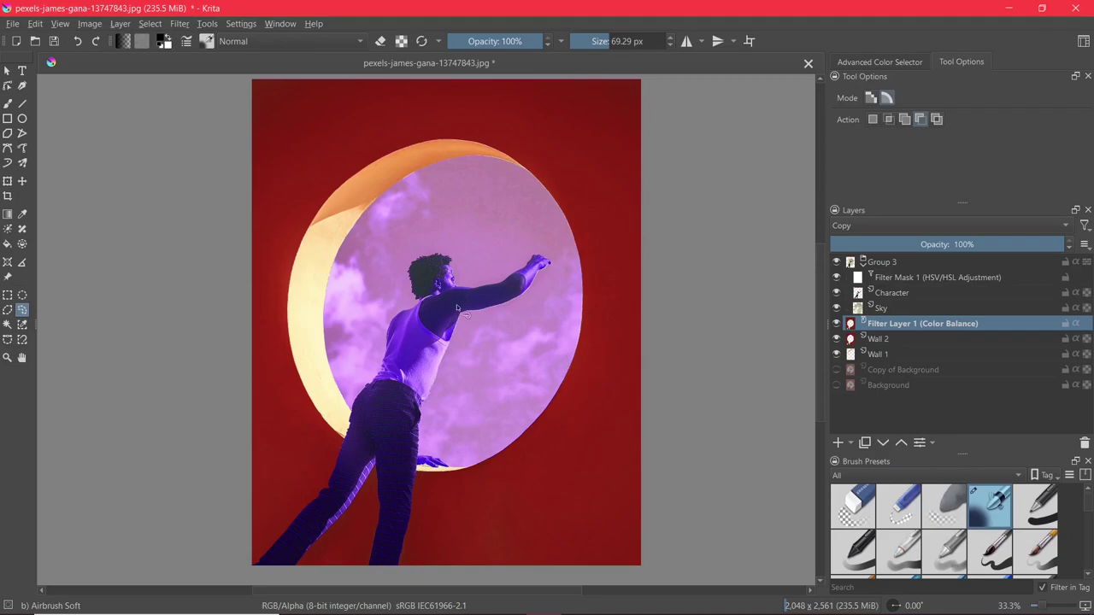
key(Page_Up)
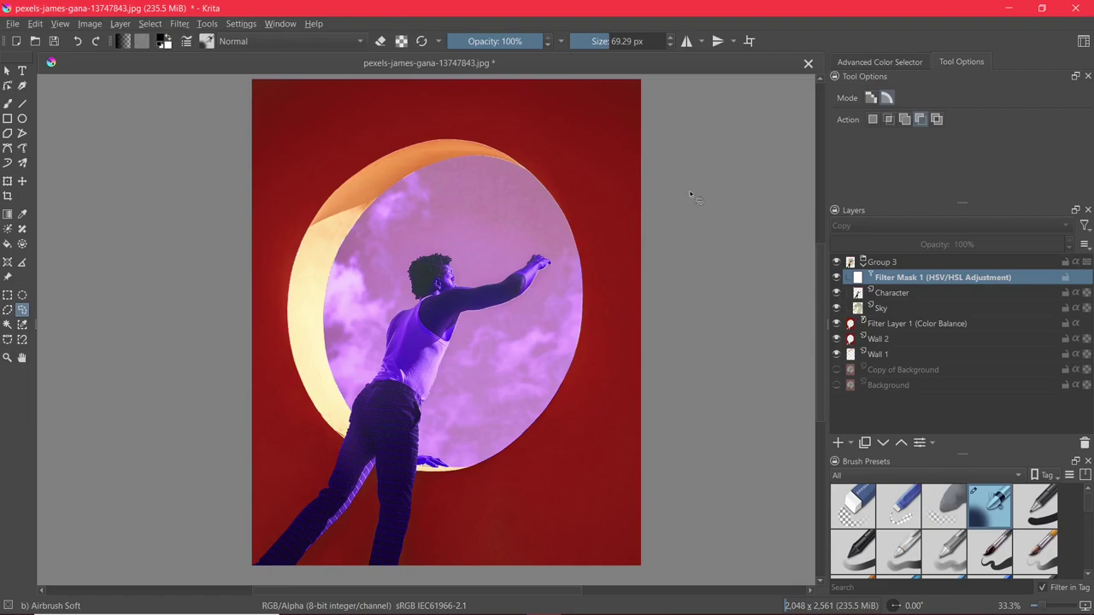
- Add a filter mask to Wall 2, preview Invert, then choose Levels
click(892, 338)
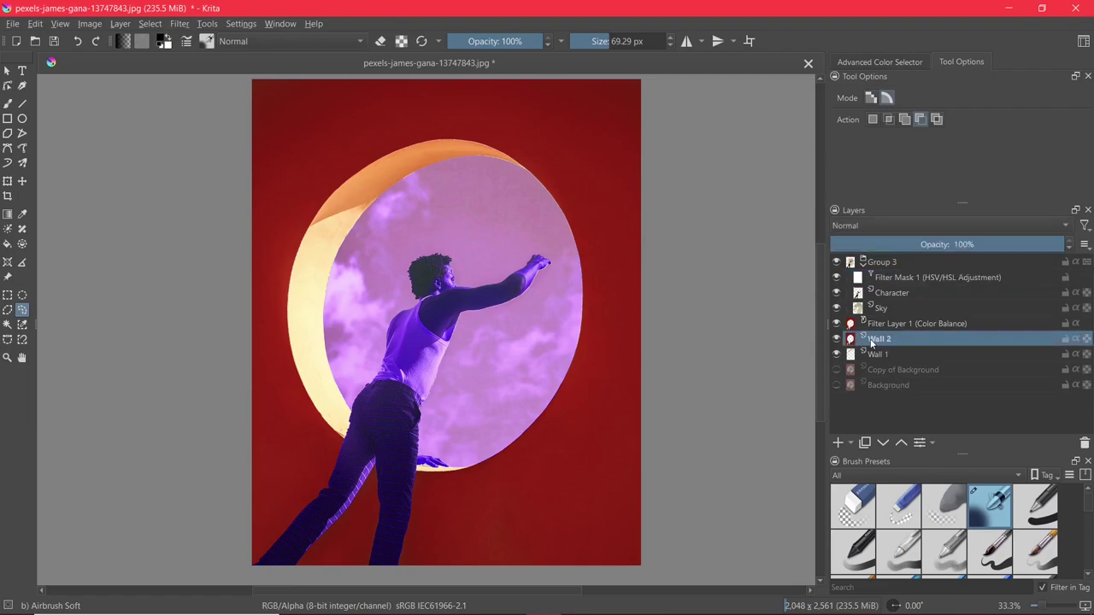
mouse_move(872, 343)
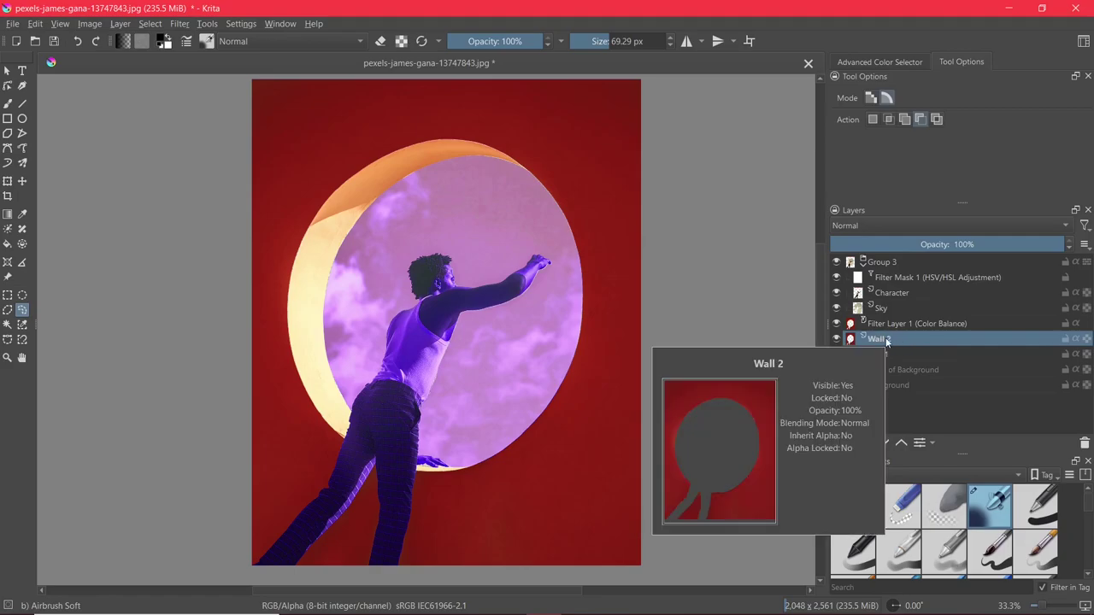
click(851, 443)
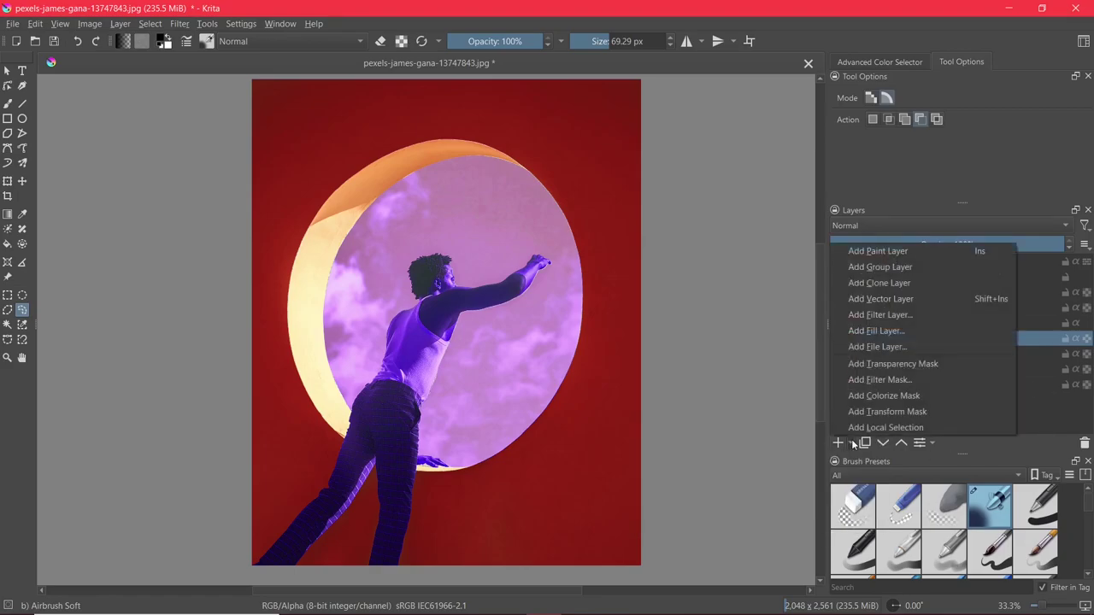
click(881, 381)
drag(451, 126, 730, 96)
click(682, 235)
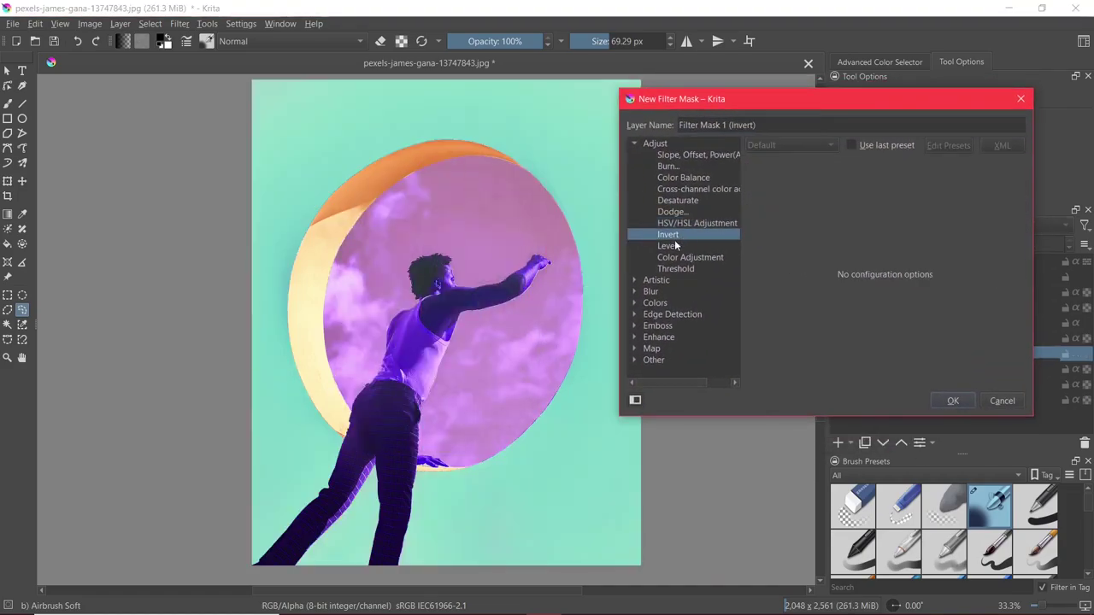
drag(685, 108, 692, 106)
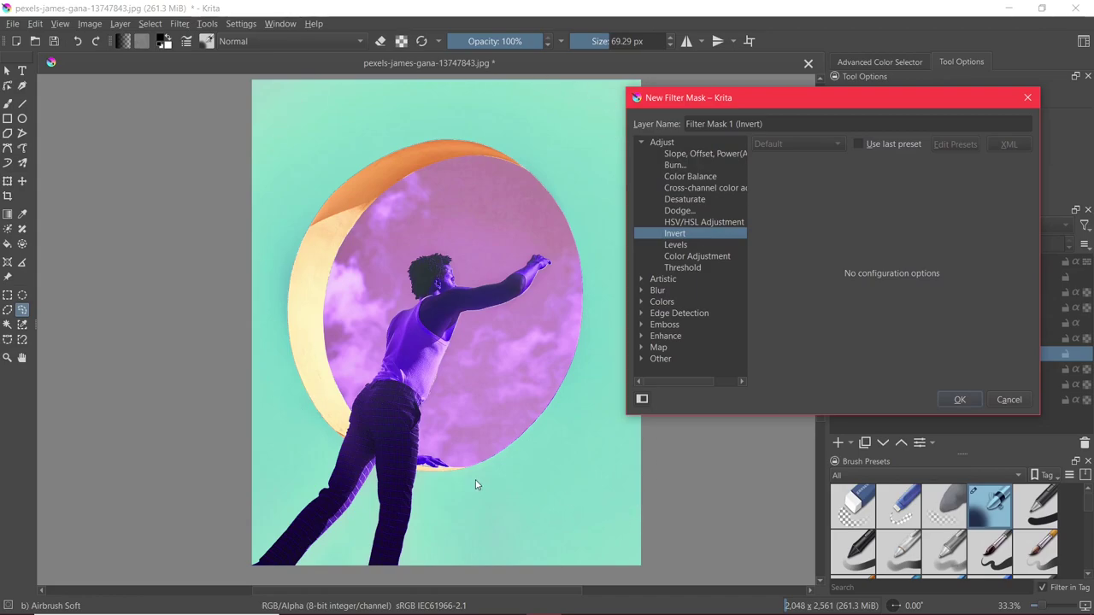
click(699, 246)
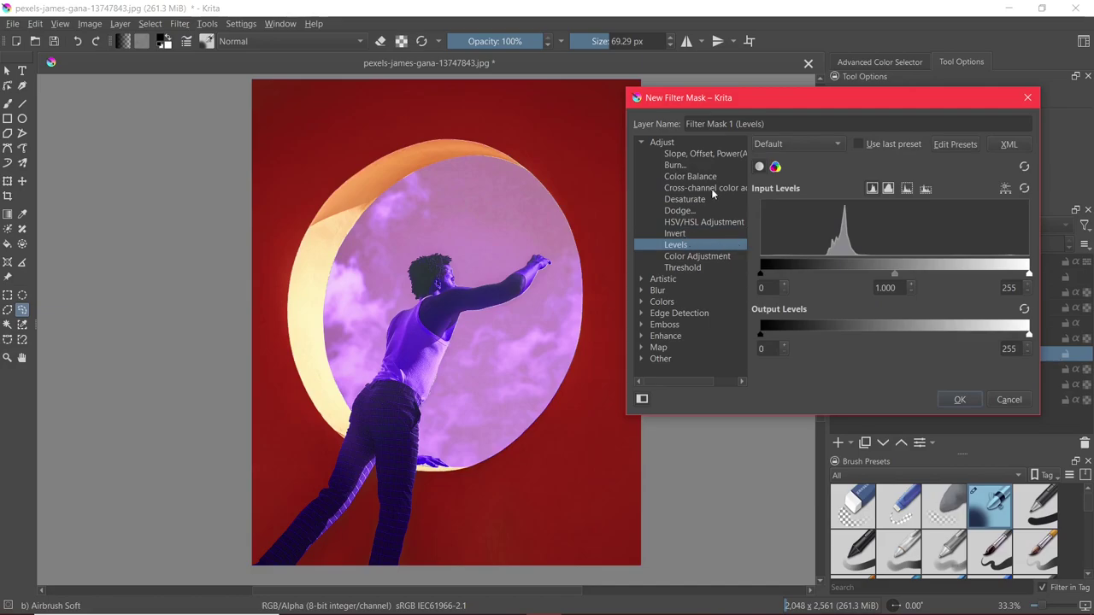
- Set the wall mask's Levels black point to 55 and midtone gamma to 1.571
drag(779, 105, 747, 110)
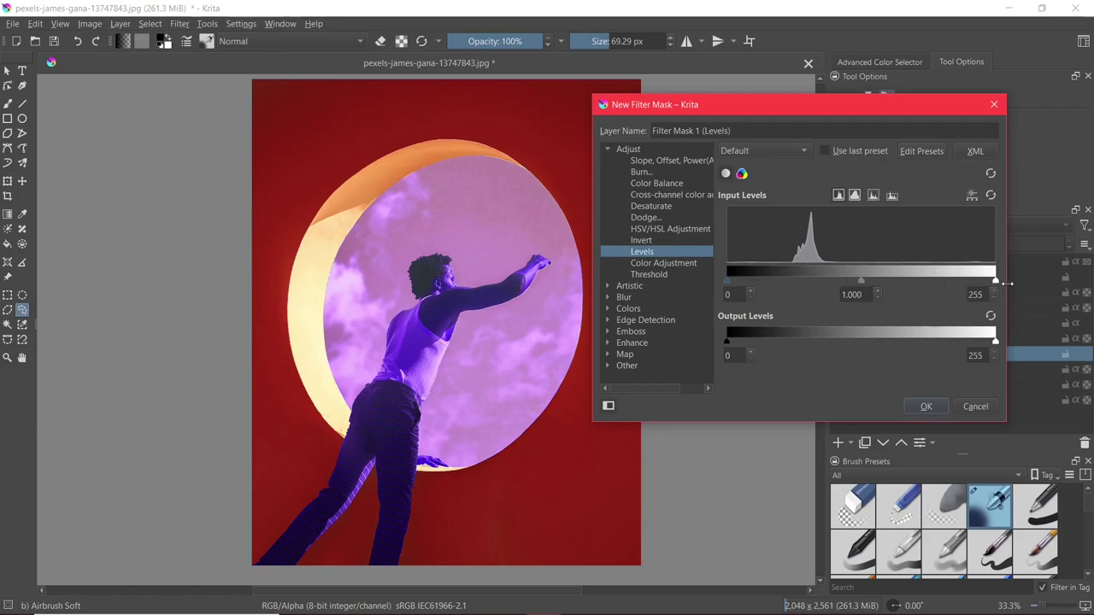
drag(730, 280, 756, 281)
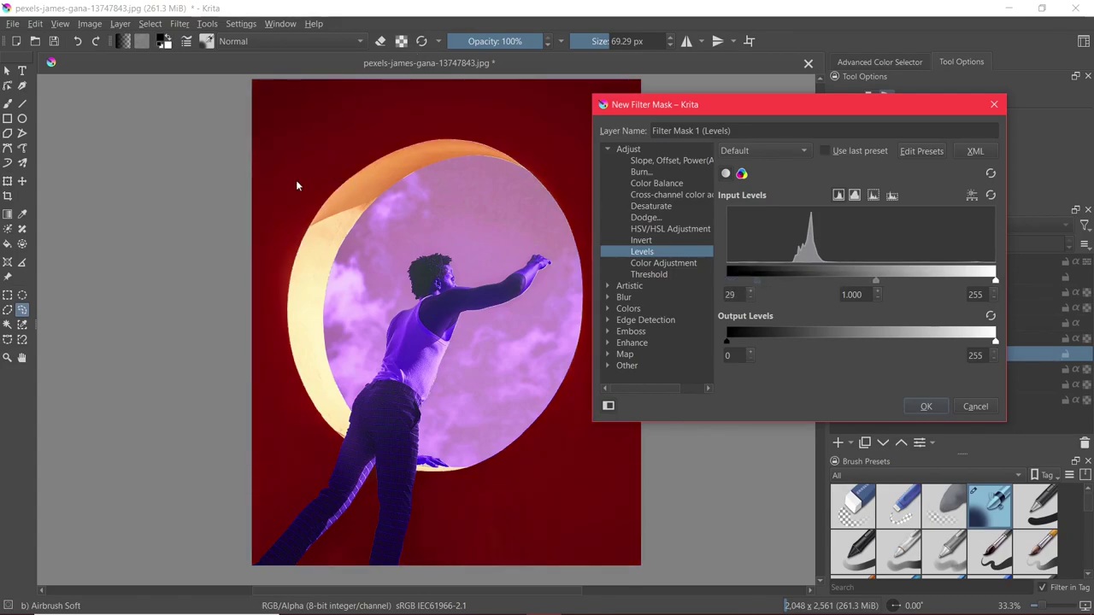
drag(760, 285, 779, 282)
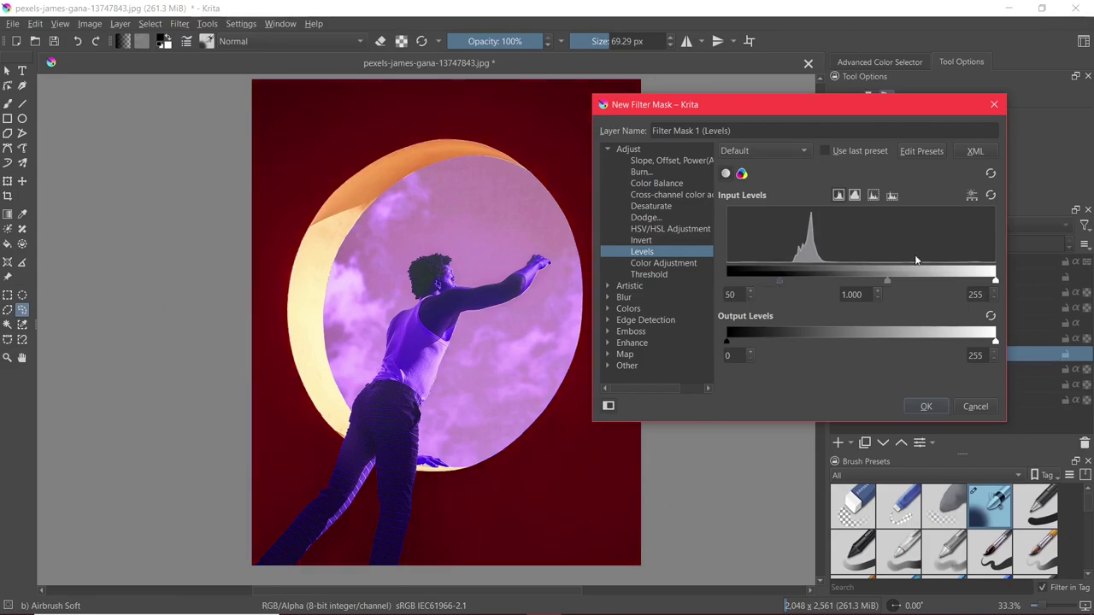
drag(887, 280, 838, 286)
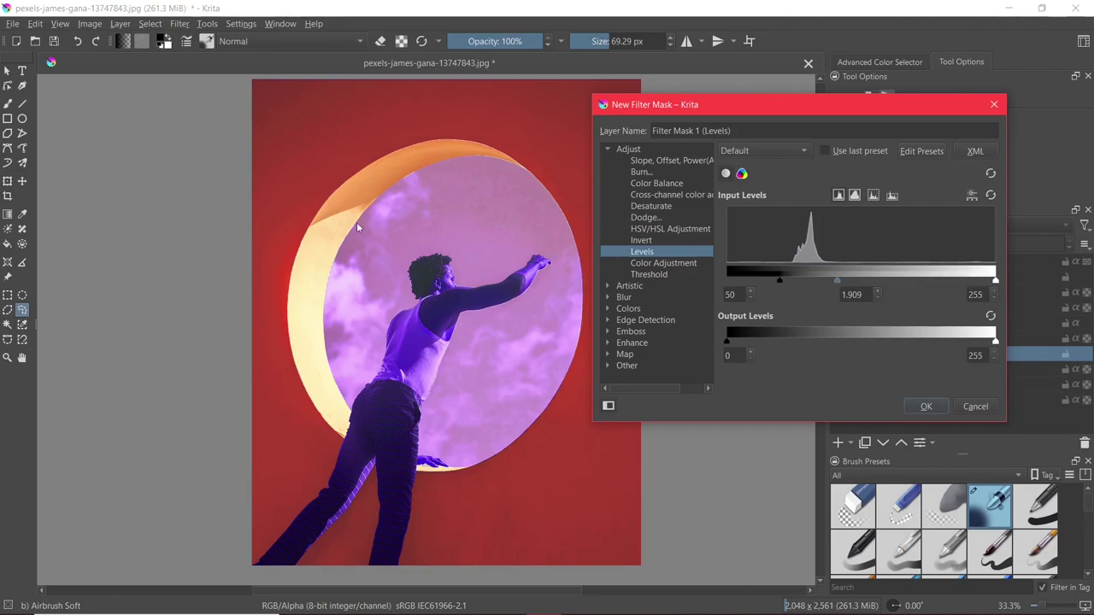
drag(839, 280, 972, 280)
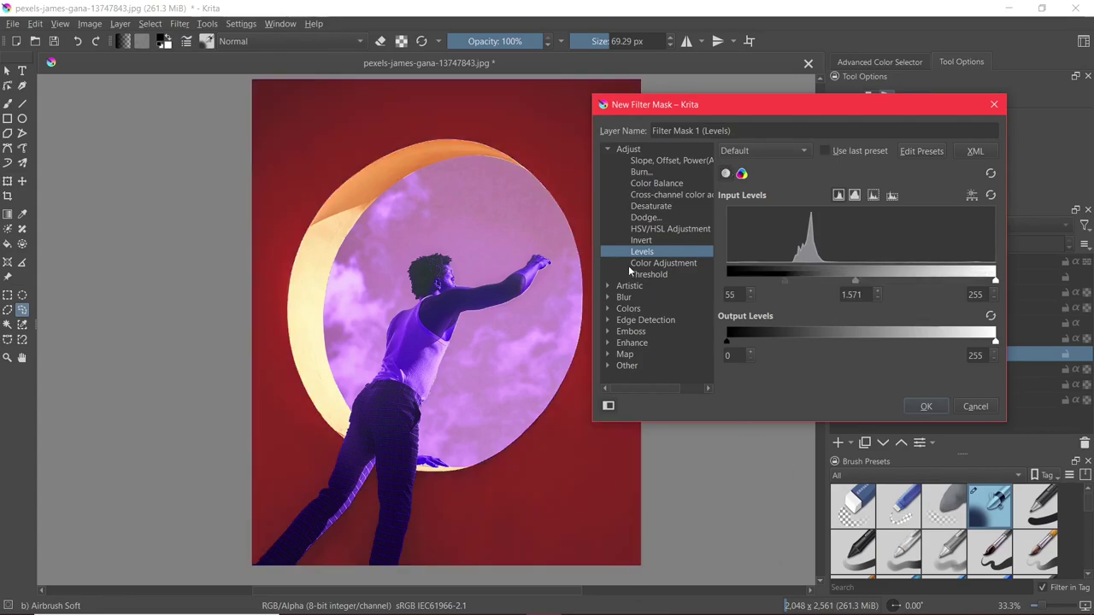
- Try Color Adjustment curves on the wall mask, then switch to Threshold at level 77
click(685, 264)
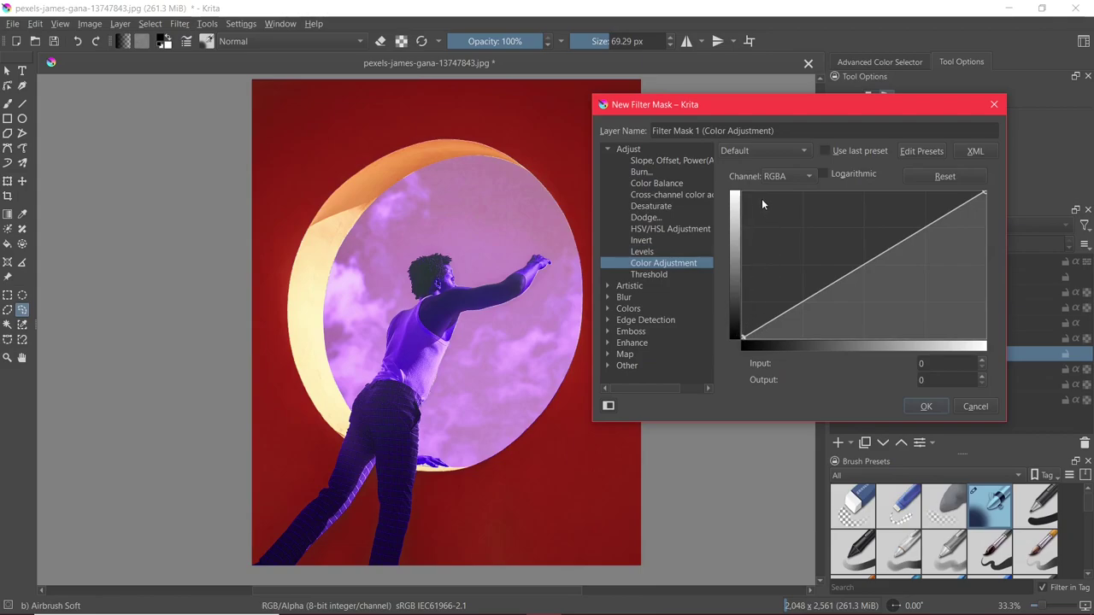
click(791, 177)
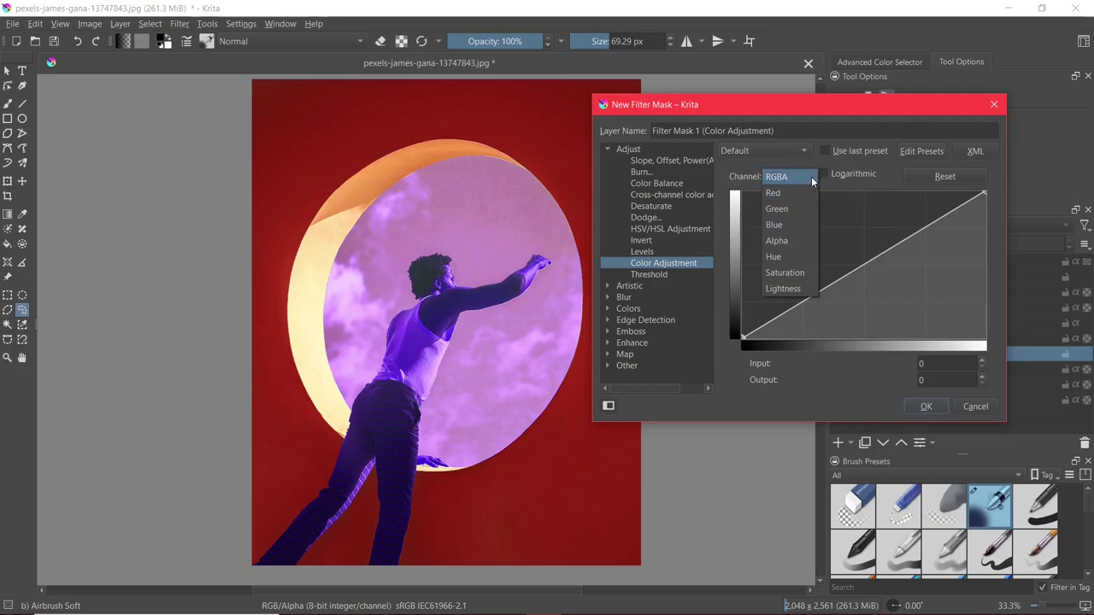
click(745, 176)
drag(745, 337, 824, 347)
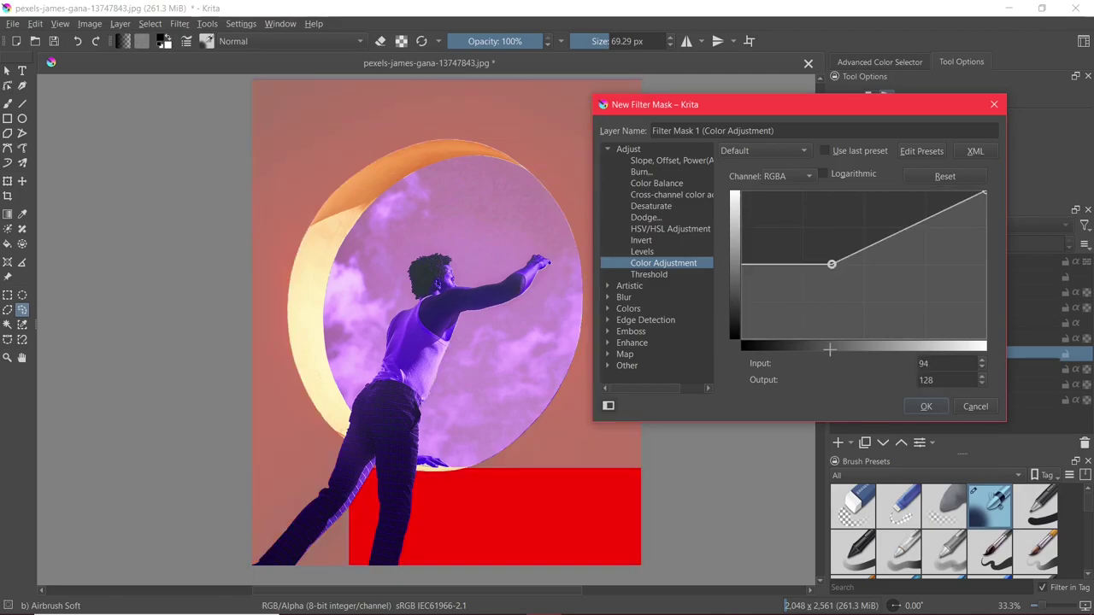
click(649, 275)
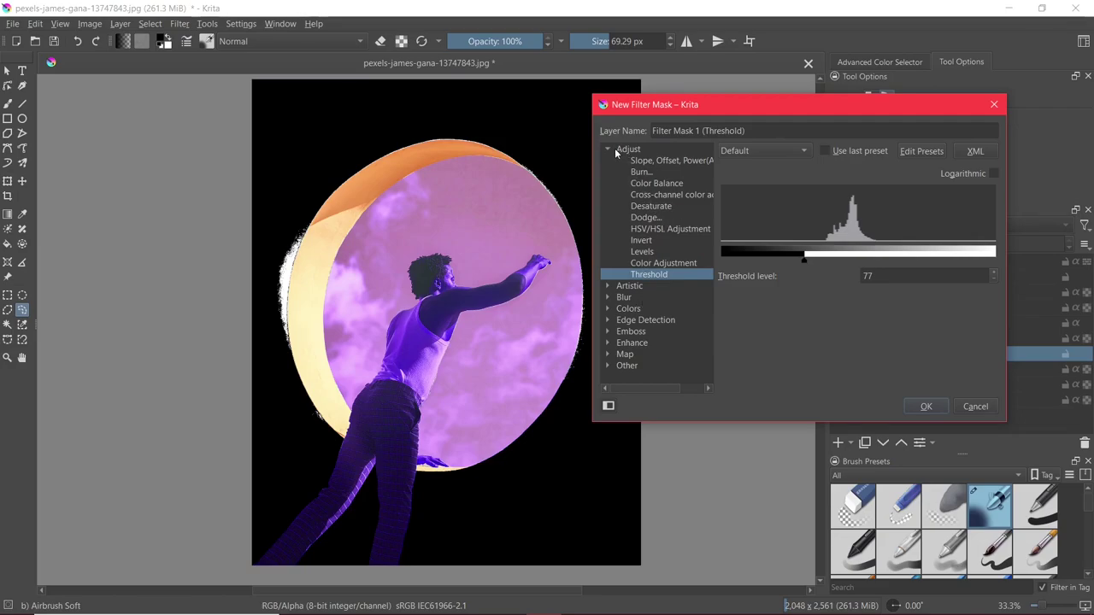
- Choose the Artistic > Halftone filter for the wall mask
click(609, 150)
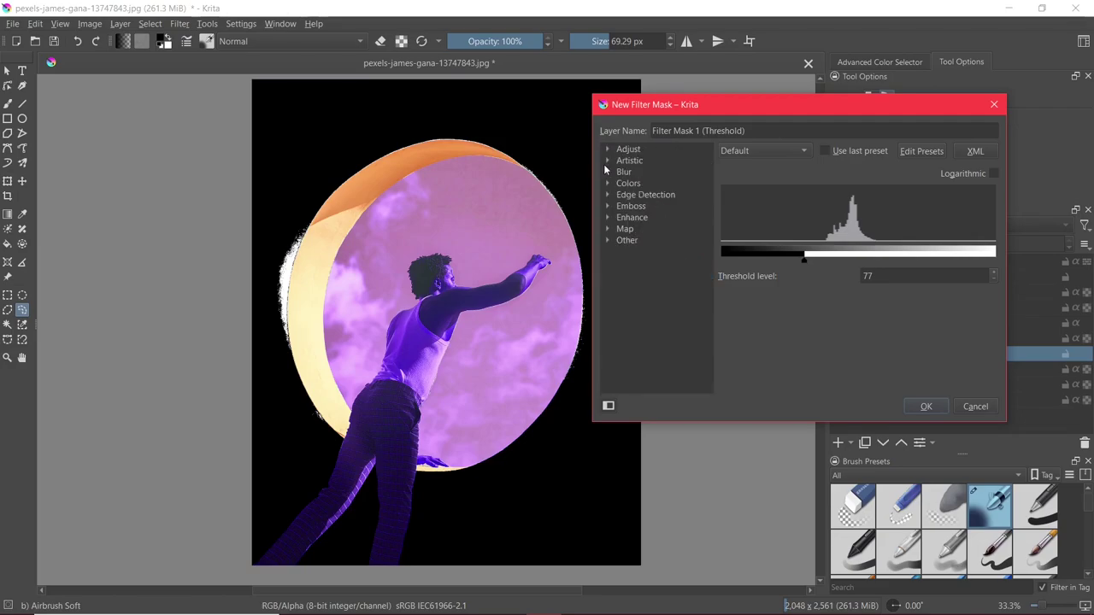
click(607, 161)
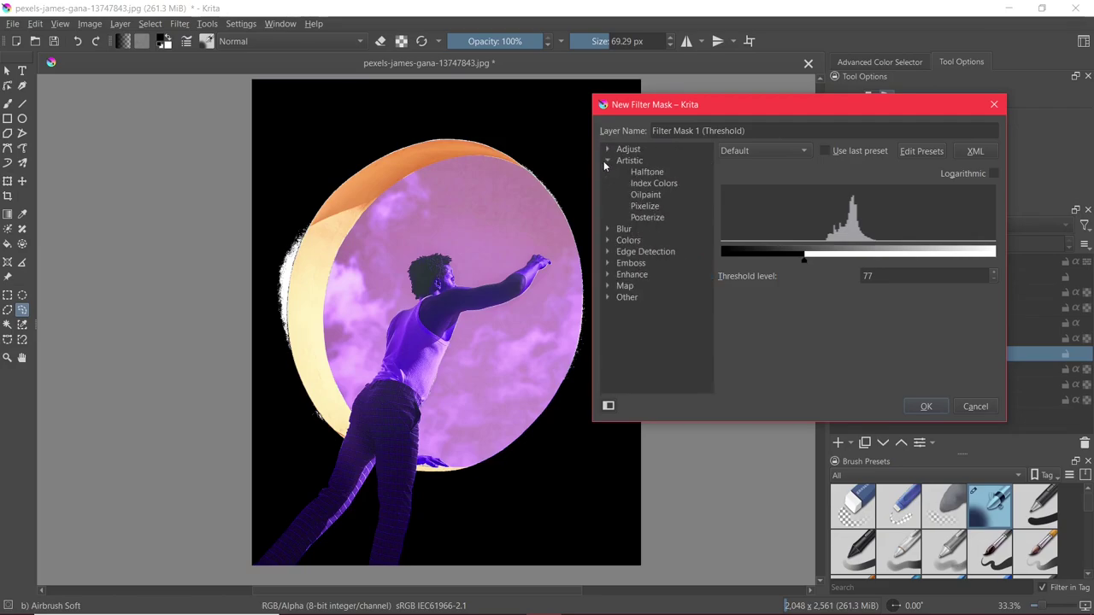
click(648, 172)
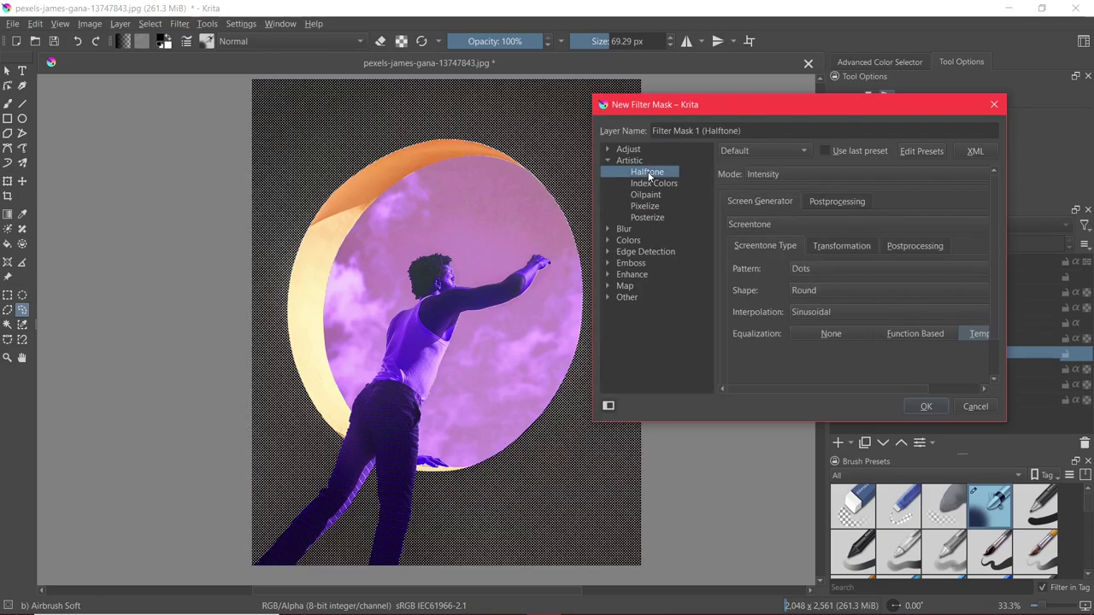
drag(778, 105, 763, 107)
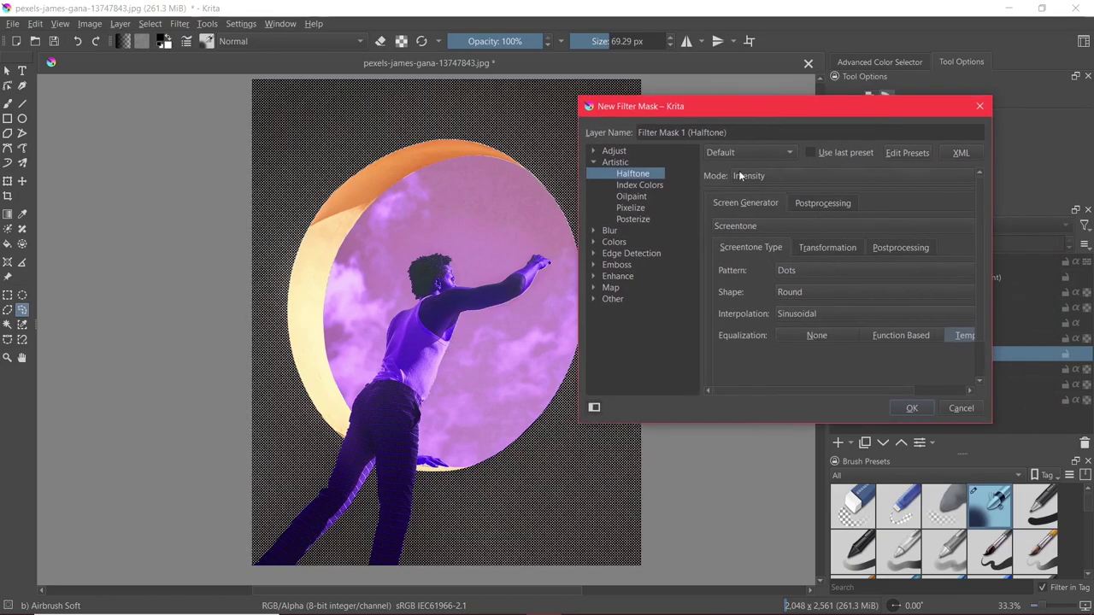
- Keep the halftone Mode at Intensity and switch the Screen Generator to Pattern
click(767, 176)
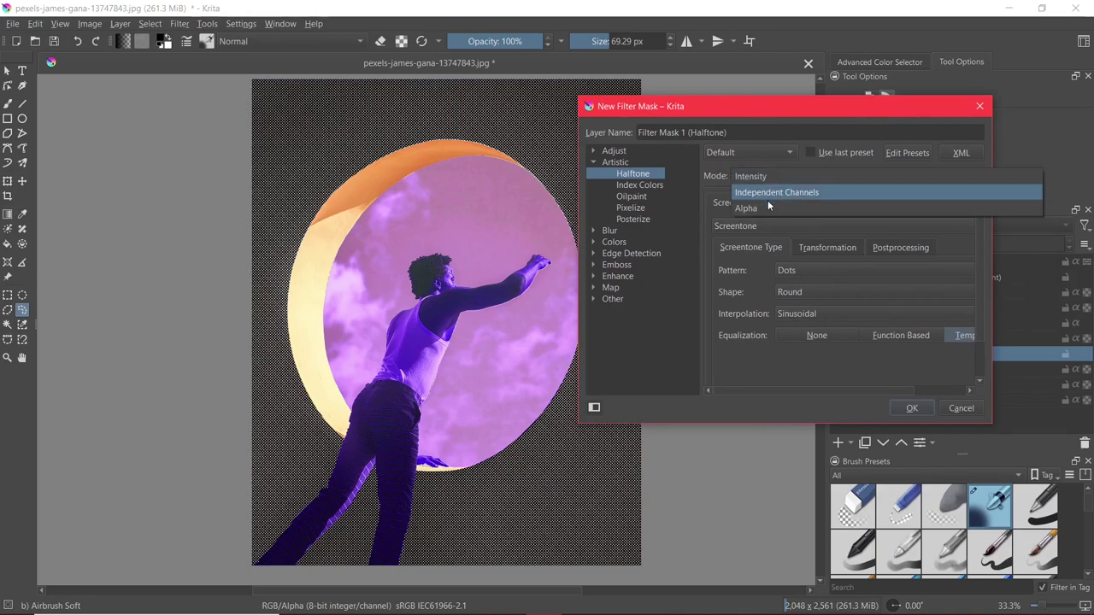
click(715, 198)
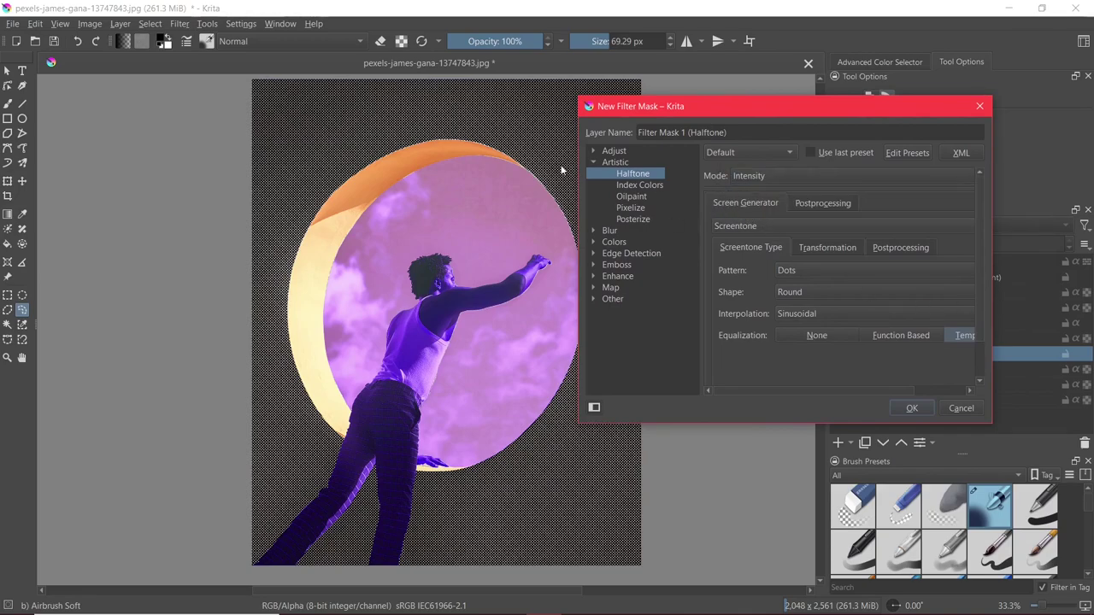
click(741, 225)
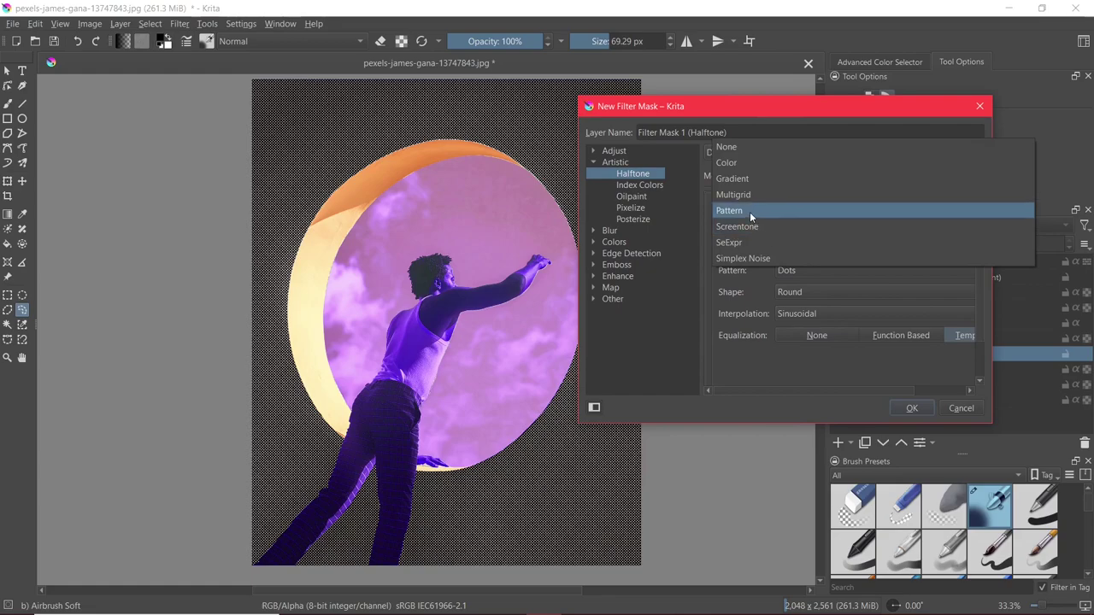
click(750, 212)
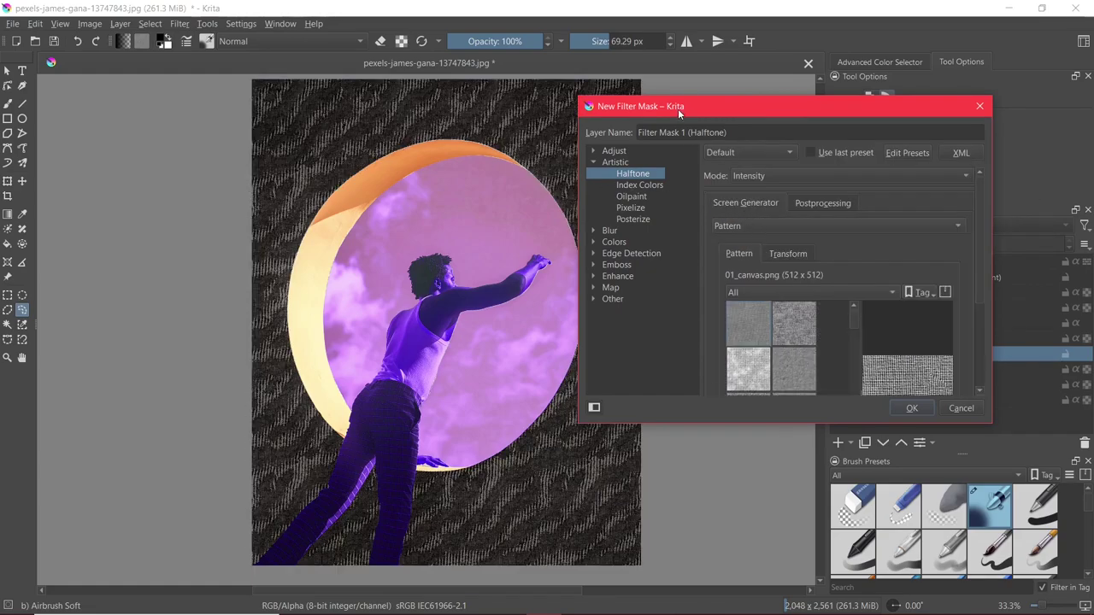
- Try the rough canvas pattern as the halftone screen
drag(678, 106, 743, 109)
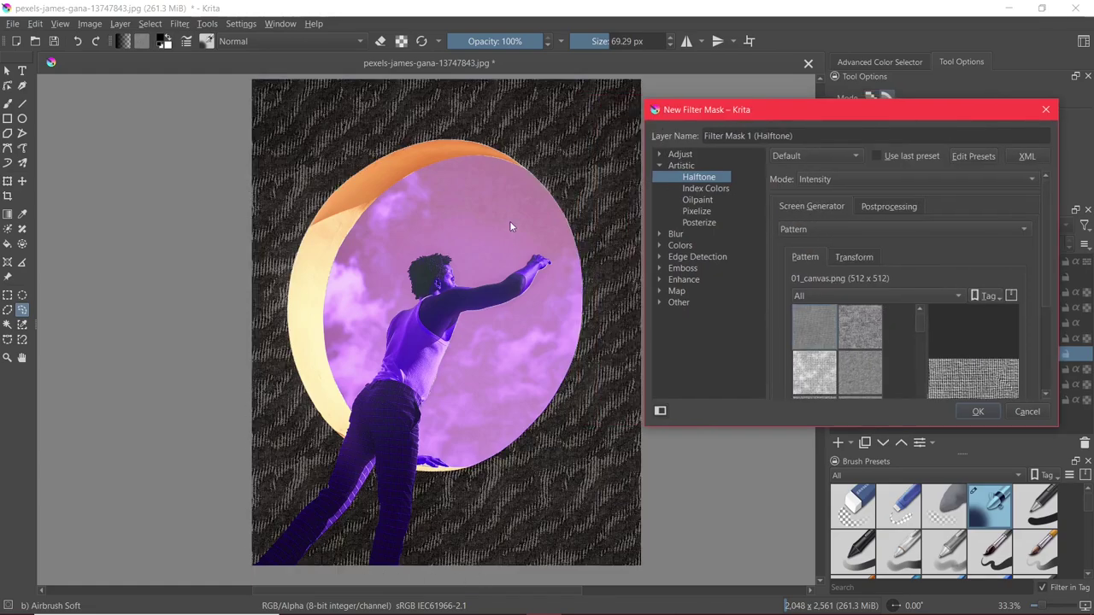
click(860, 332)
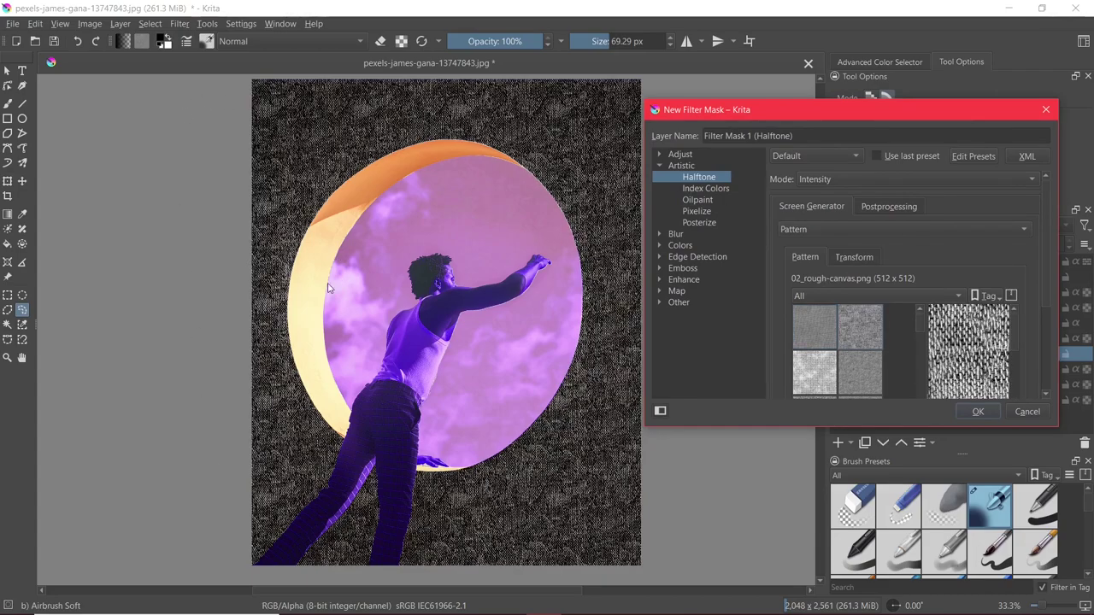
scroll(925, 390, down, 3)
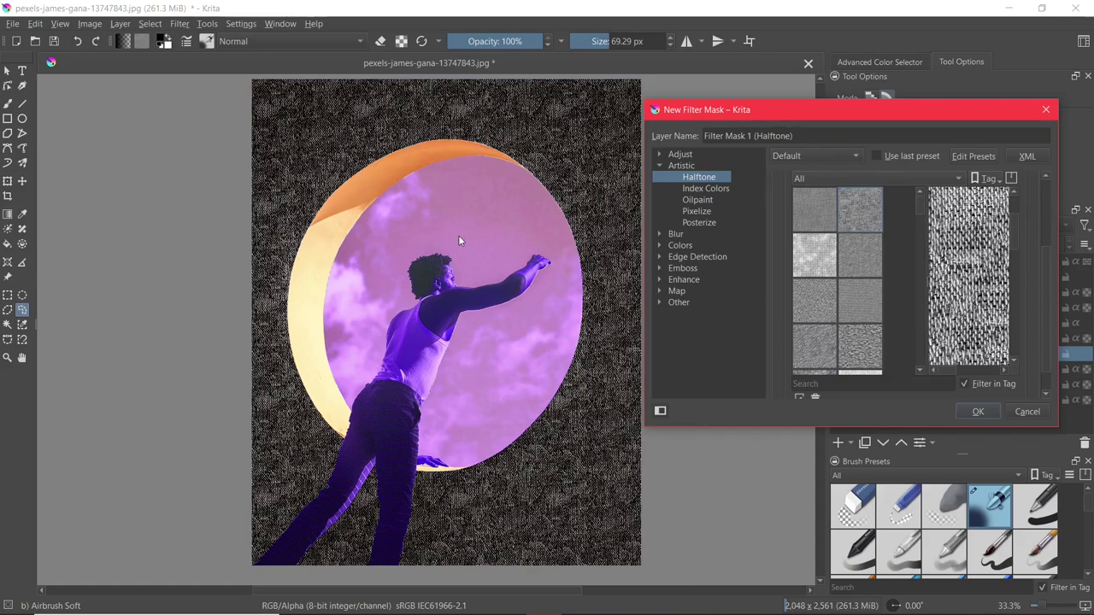
drag(917, 208, 918, 300)
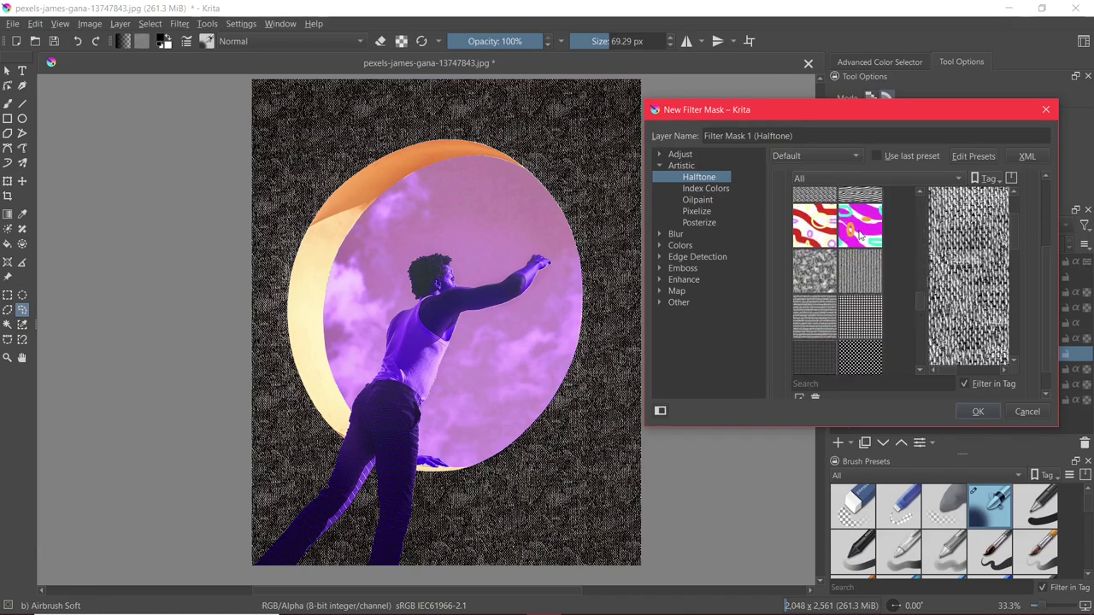
- Compare the pink, red, grey noise and red circles patterns, settling on the magenta Example pattern
click(860, 233)
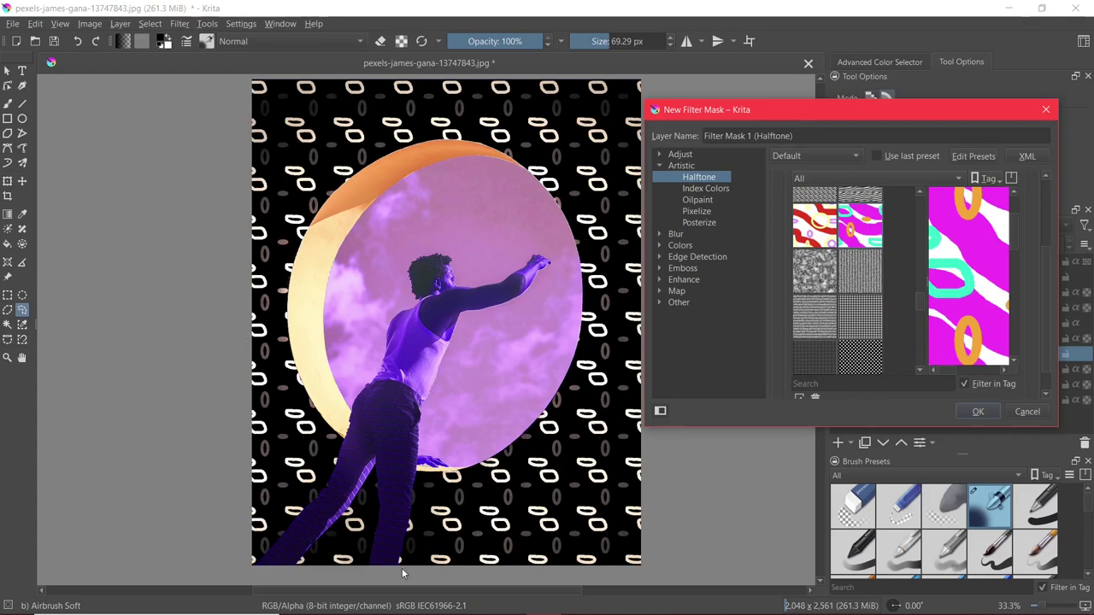
click(818, 245)
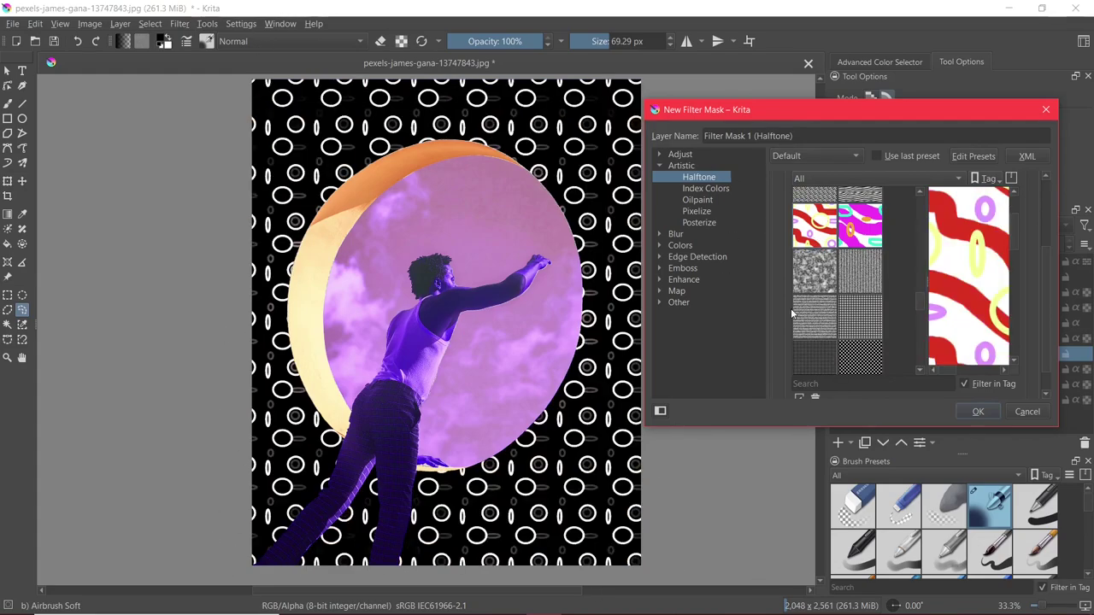
click(825, 284)
click(860, 271)
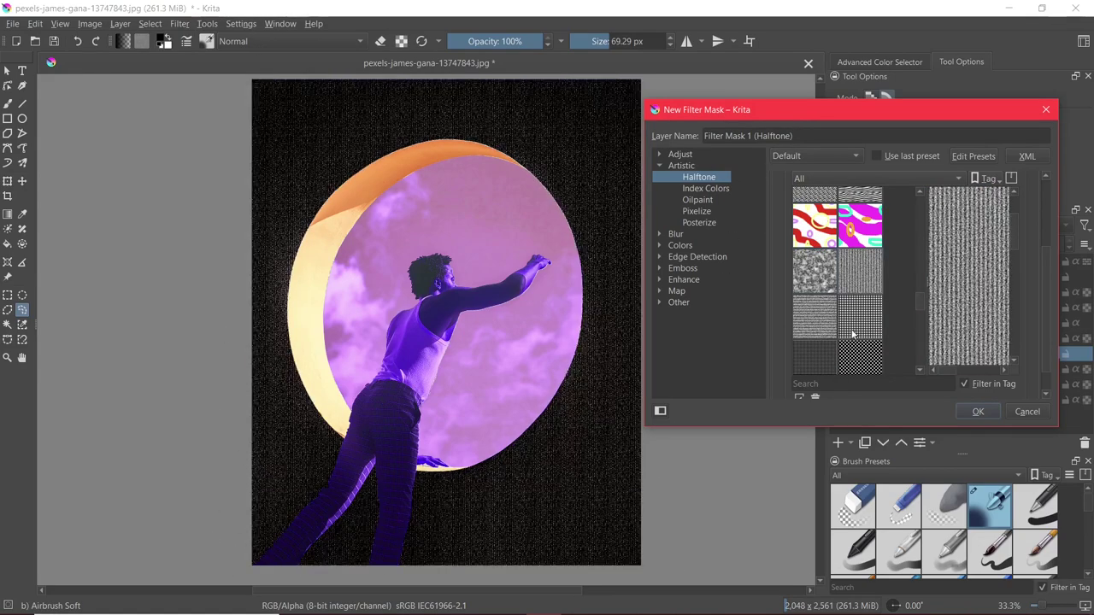
click(819, 309)
click(814, 354)
click(814, 224)
click(860, 224)
drag(980, 284, 983, 181)
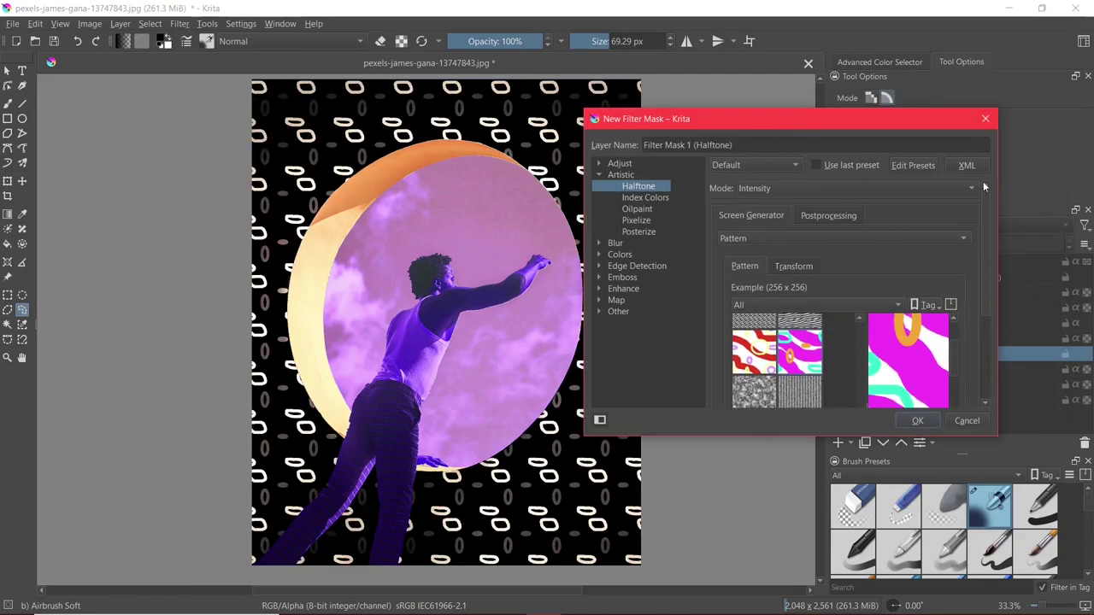
- Shear the halftone pattern to X 242.51% and Y -119.76% and scale it to 106%
click(793, 266)
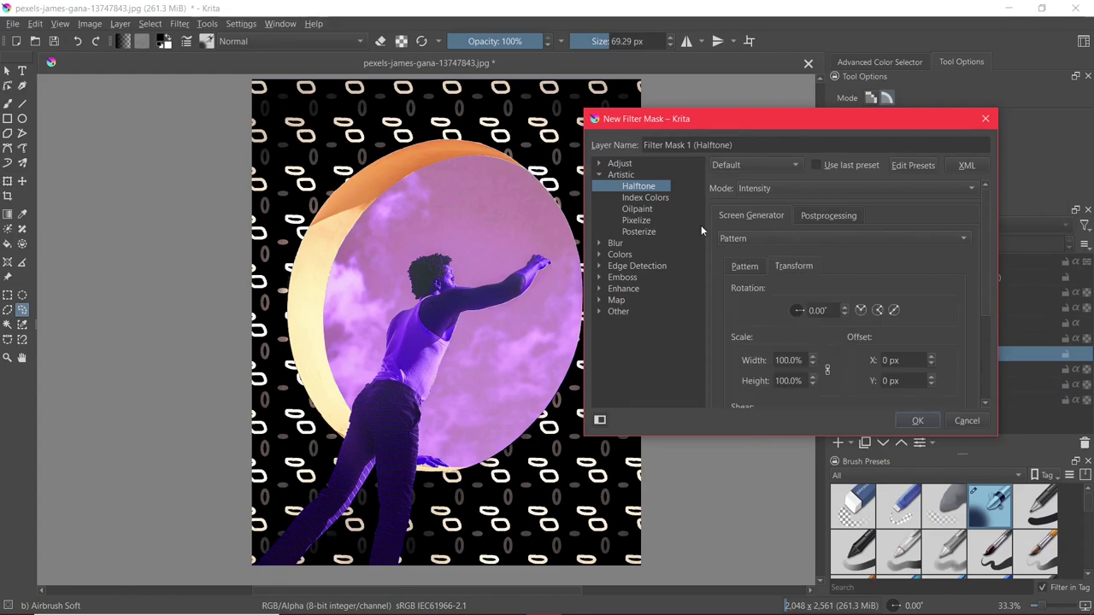
drag(987, 251, 980, 292)
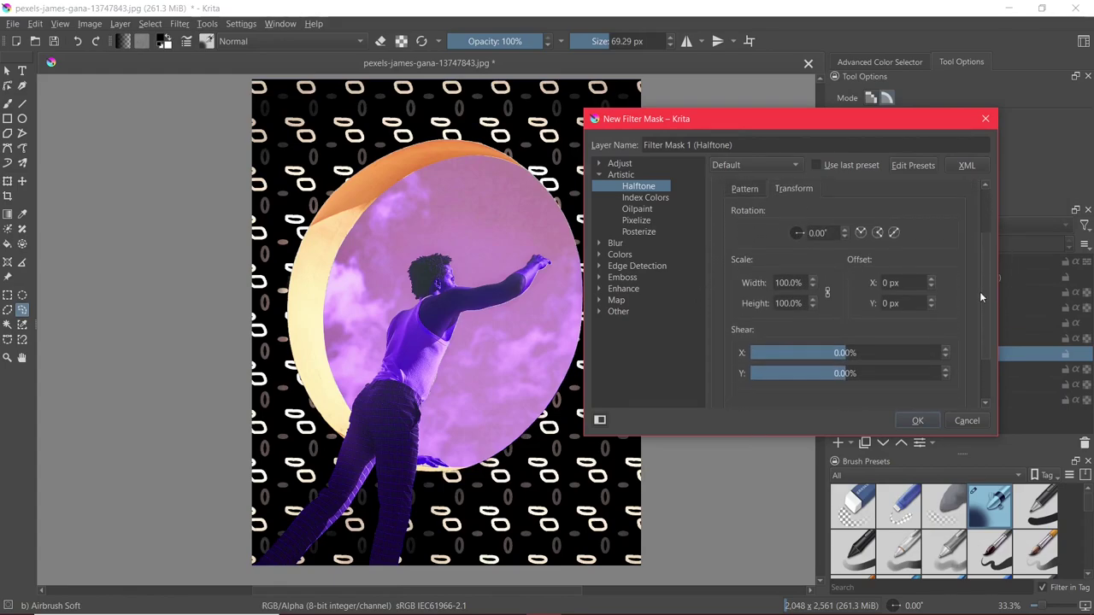
drag(833, 353, 822, 373)
scroll(812, 283, up, 3)
scroll(812, 283, up, 3)
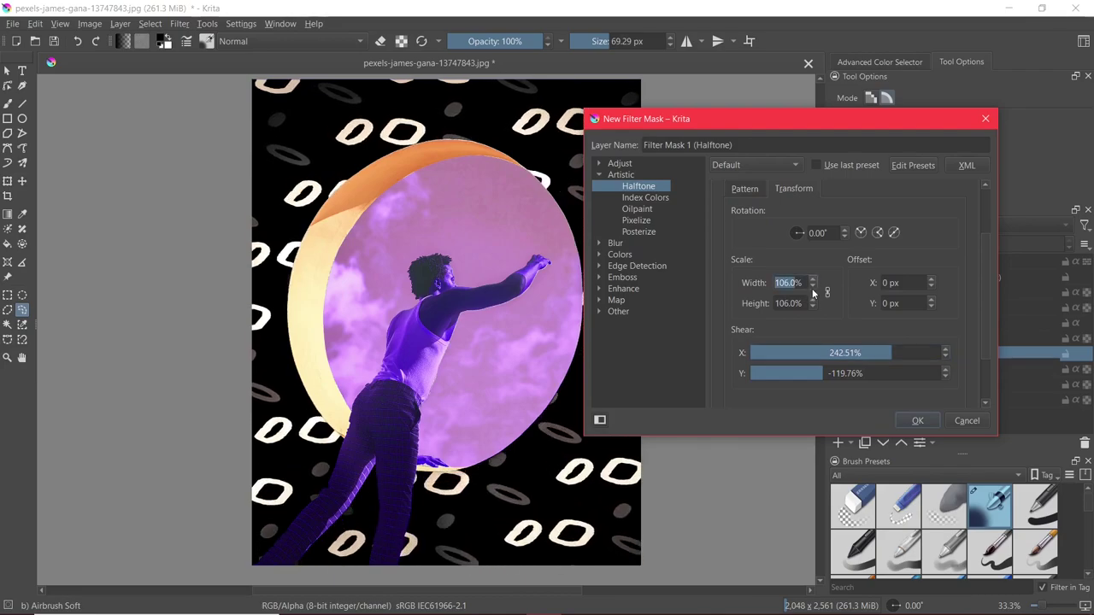
scroll(820, 227, up, 3)
click(818, 216)
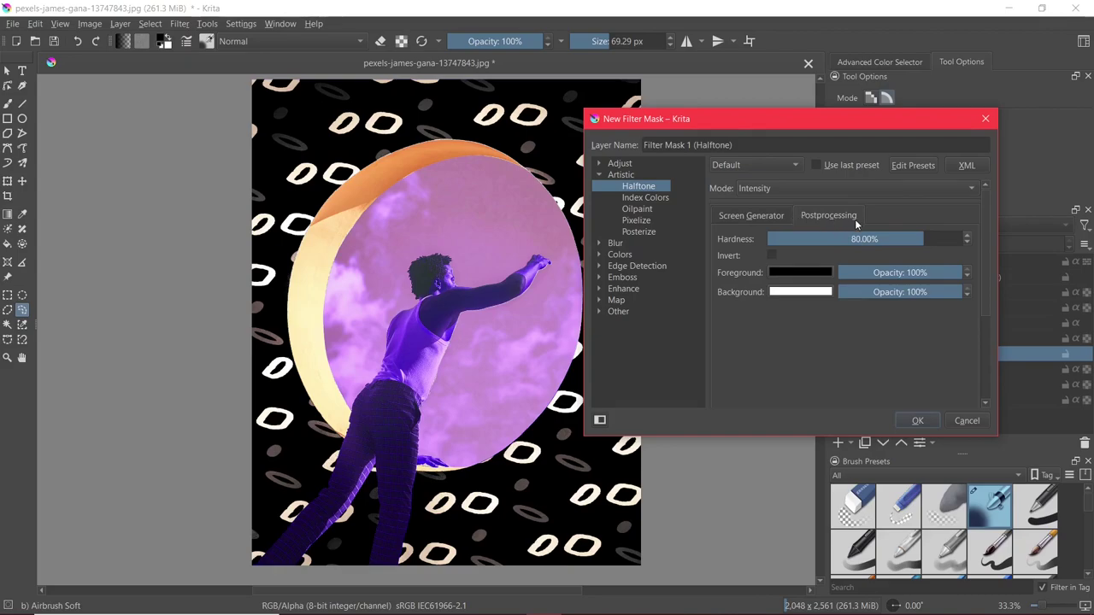
- Lower the halftone Hardness to 3.51% and reduce the dark and light tone opacities
drag(921, 239, 774, 240)
drag(925, 280, 685, 289)
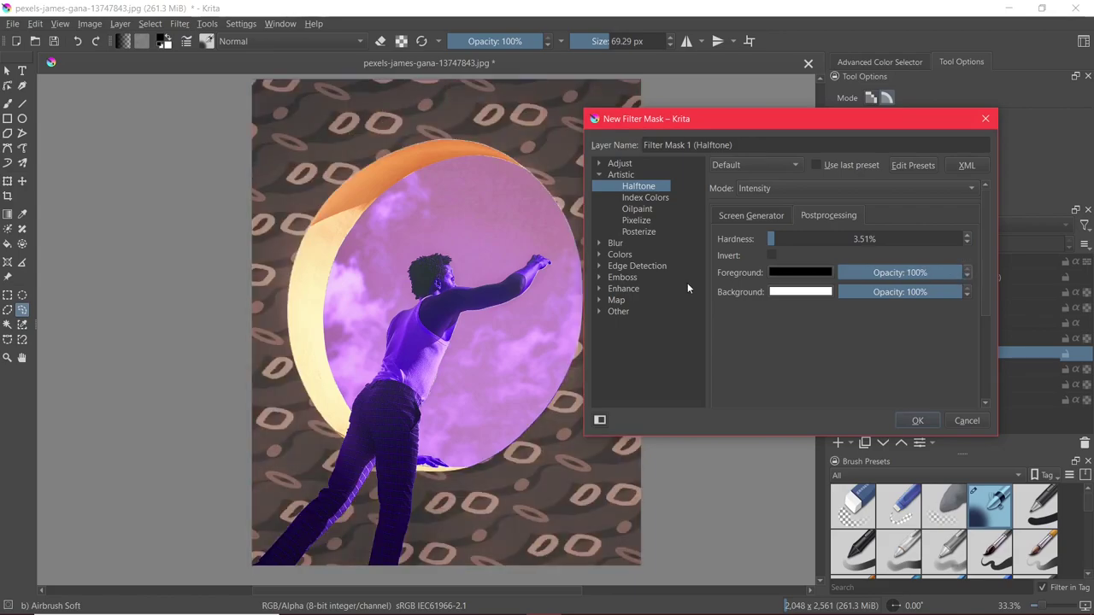
drag(932, 295, 830, 291)
- Set the halftone's foreground (dark tone) colour to deep purple #72006d
click(789, 273)
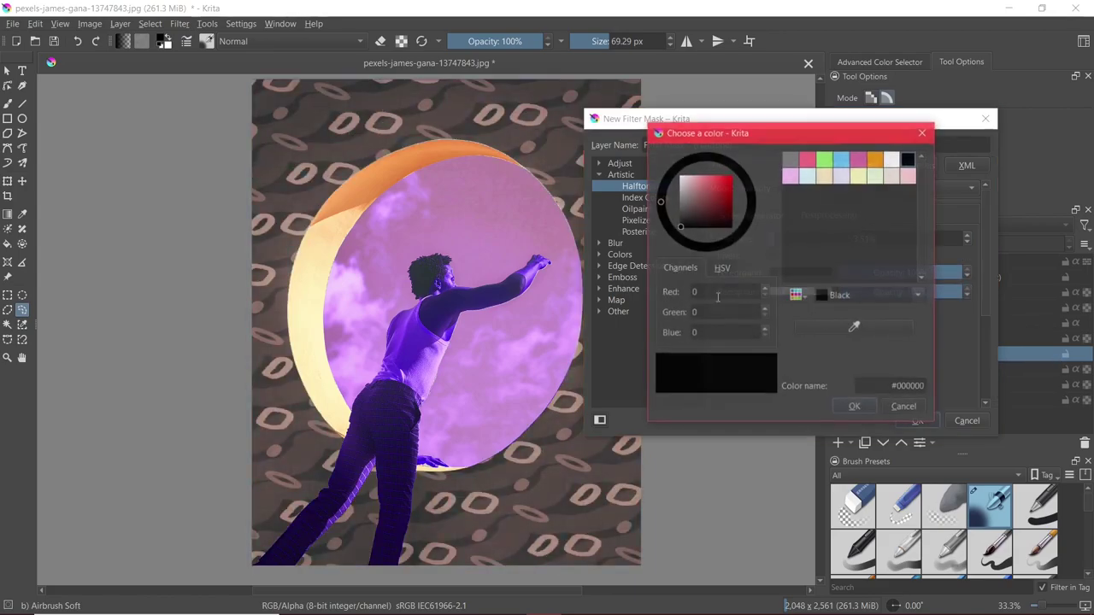
drag(724, 135, 791, 121)
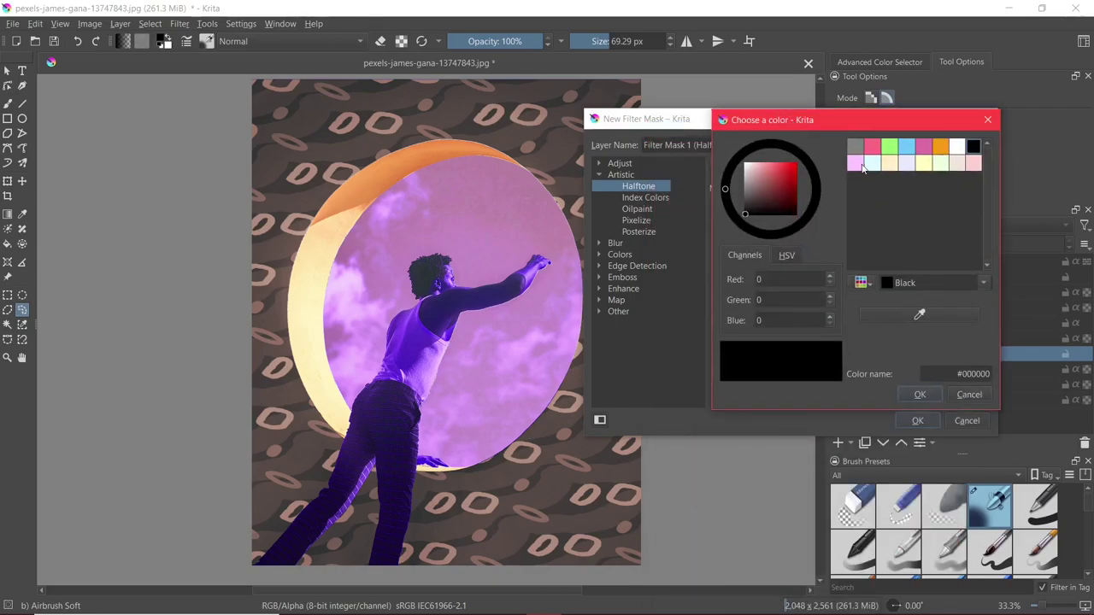
click(791, 174)
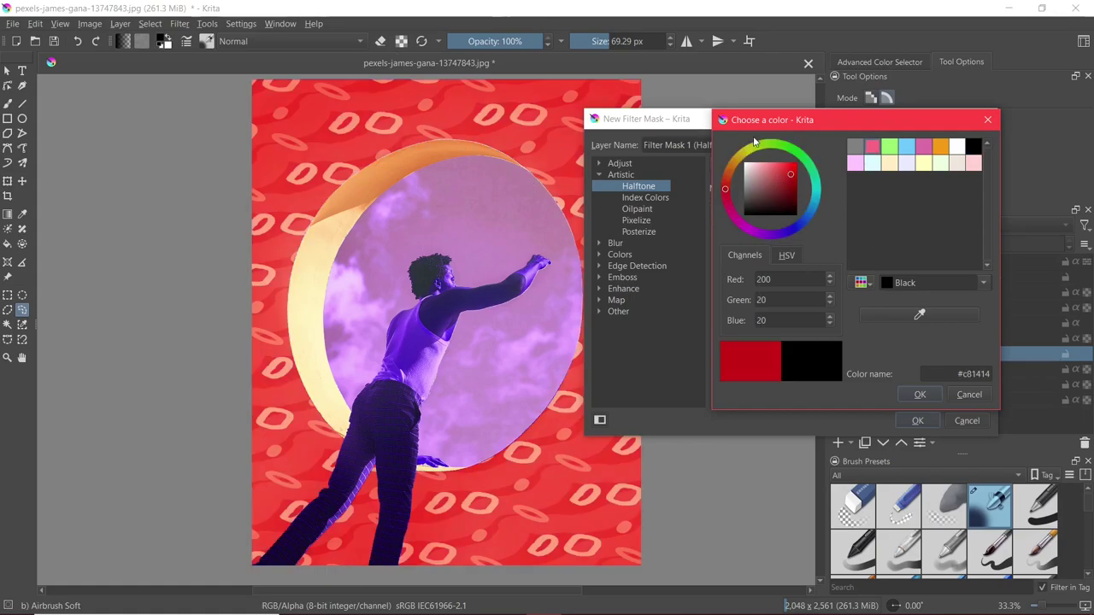
click(748, 228)
click(796, 190)
click(911, 396)
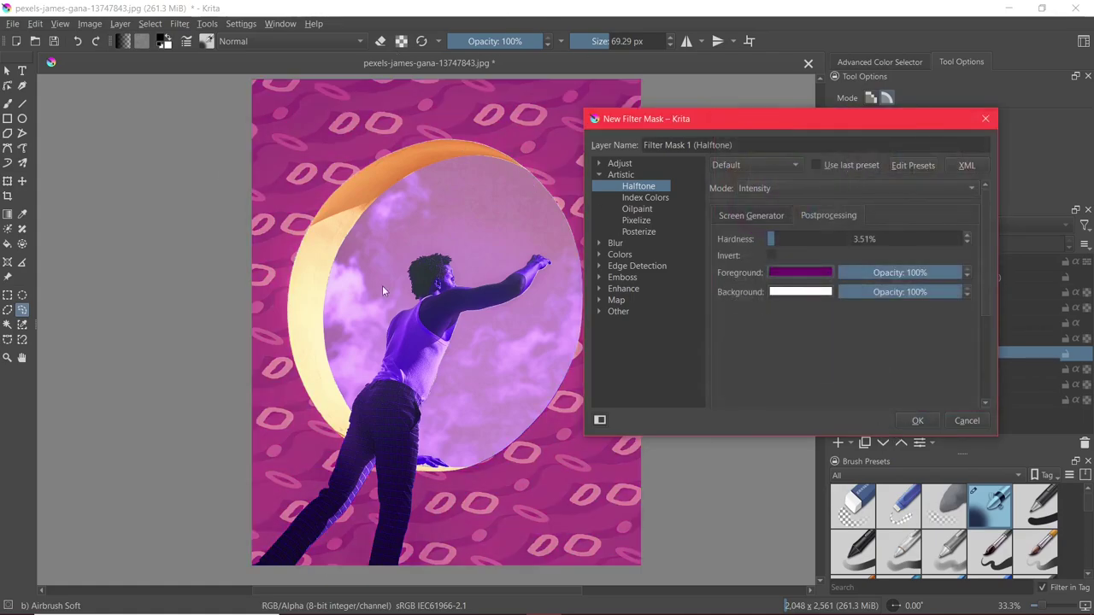
drag(773, 118, 872, 109)
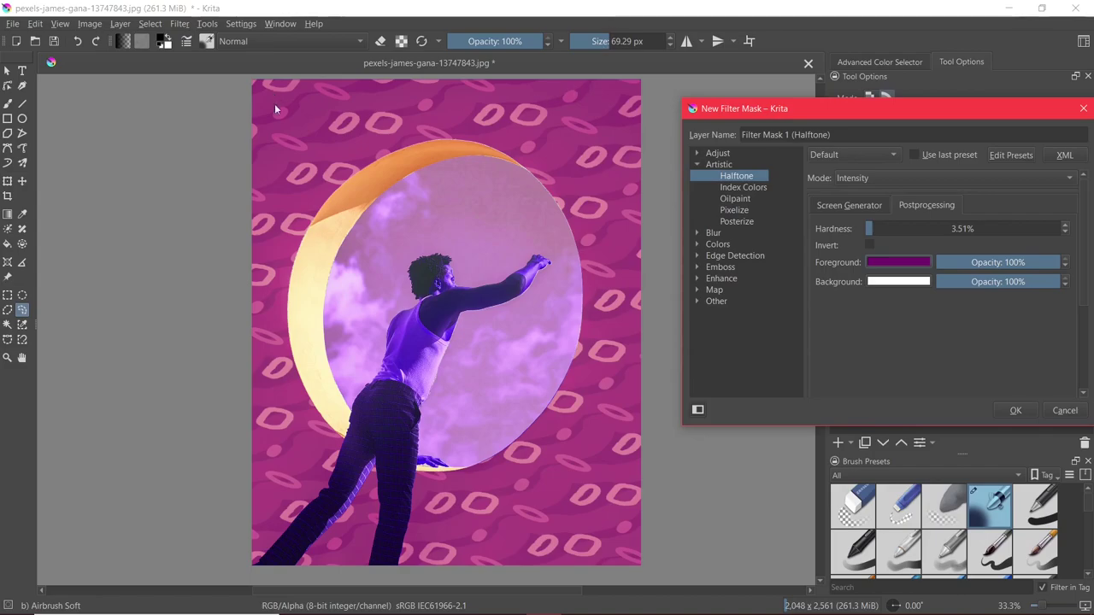
drag(769, 110, 718, 98)
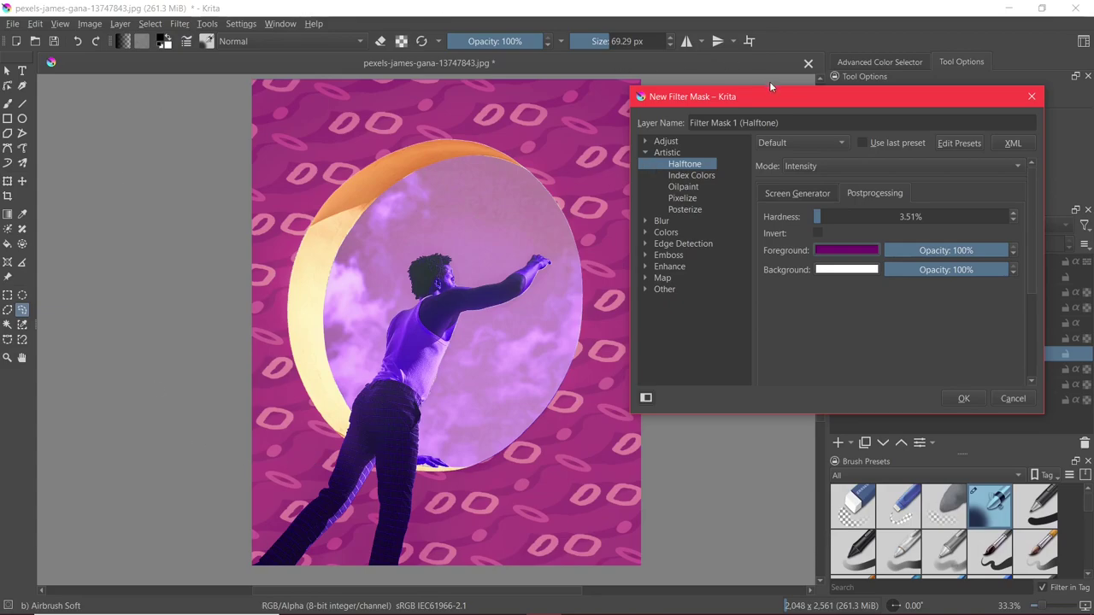
drag(769, 84, 670, 78)
- Confirm the Halftone filter mask on Wall 2, then select Wall 1 and list the addable layer types
click(876, 394)
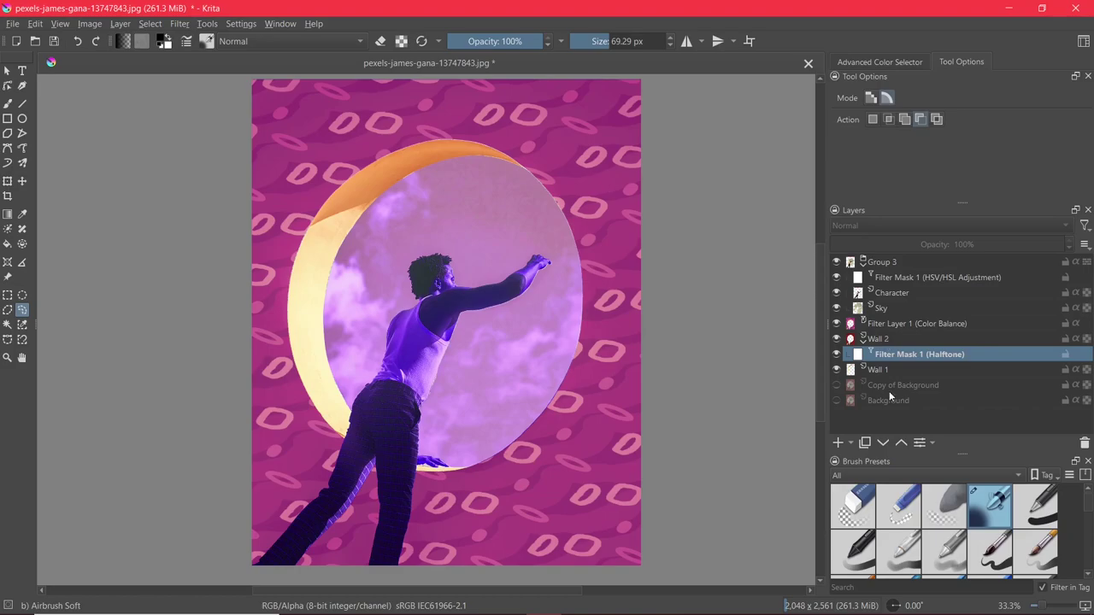
scroll(377, 247, up, 2)
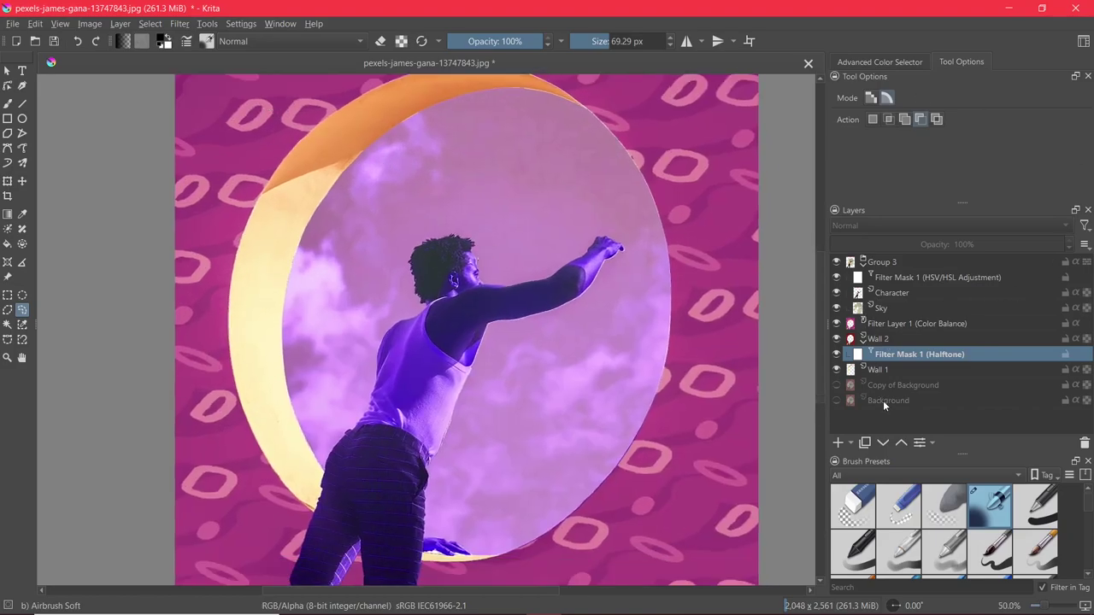
click(880, 375)
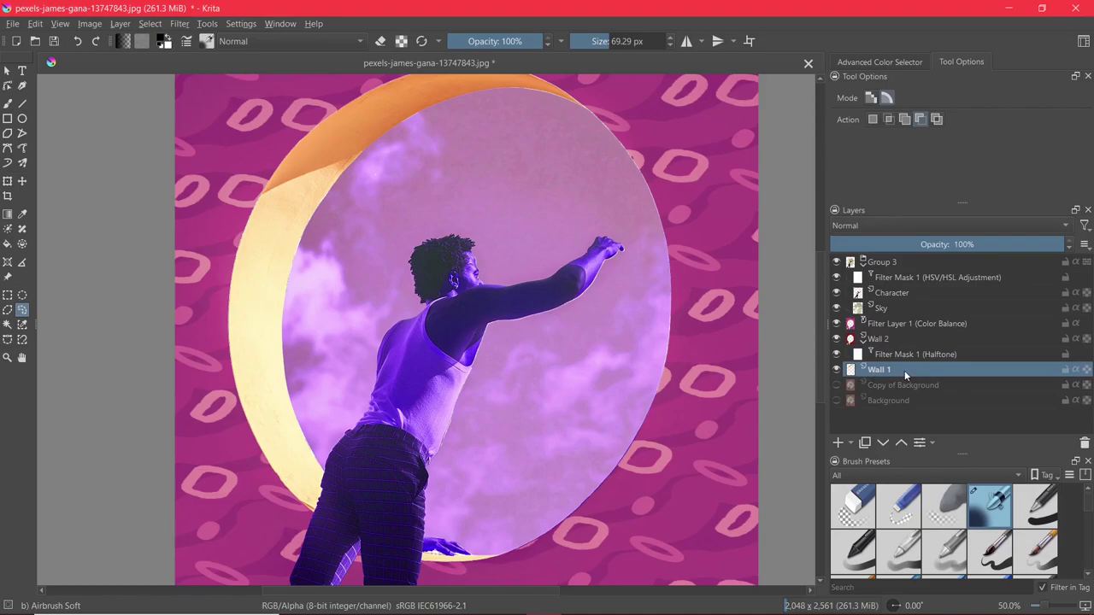
click(852, 445)
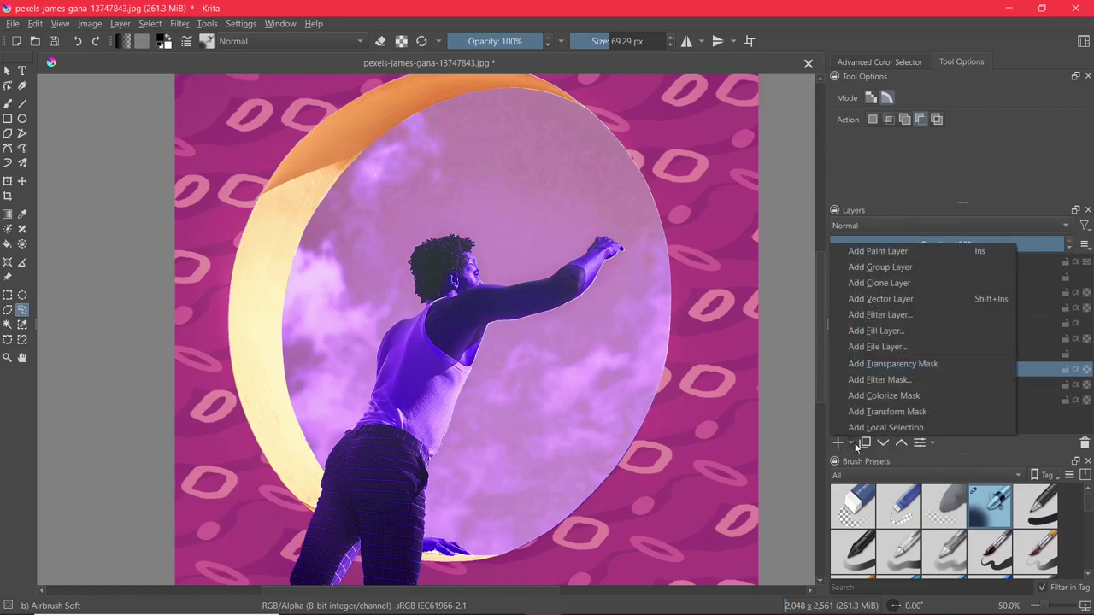
- Add a filter mask to Wall 1 using Artistic > Index Colors and review its Ramps settings
click(879, 379)
click(694, 196)
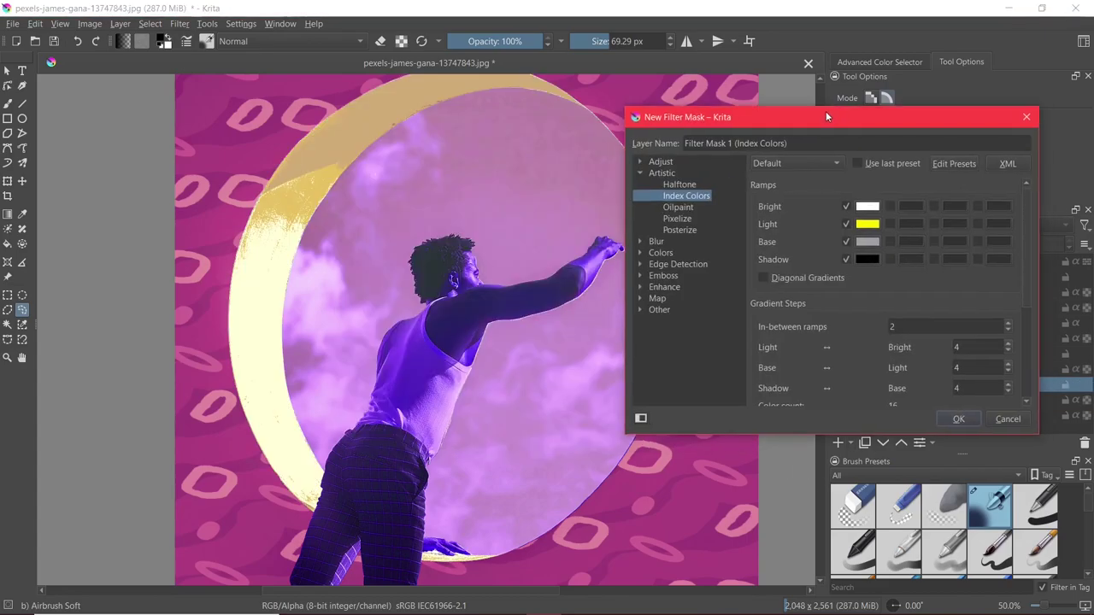
drag(829, 111, 806, 106)
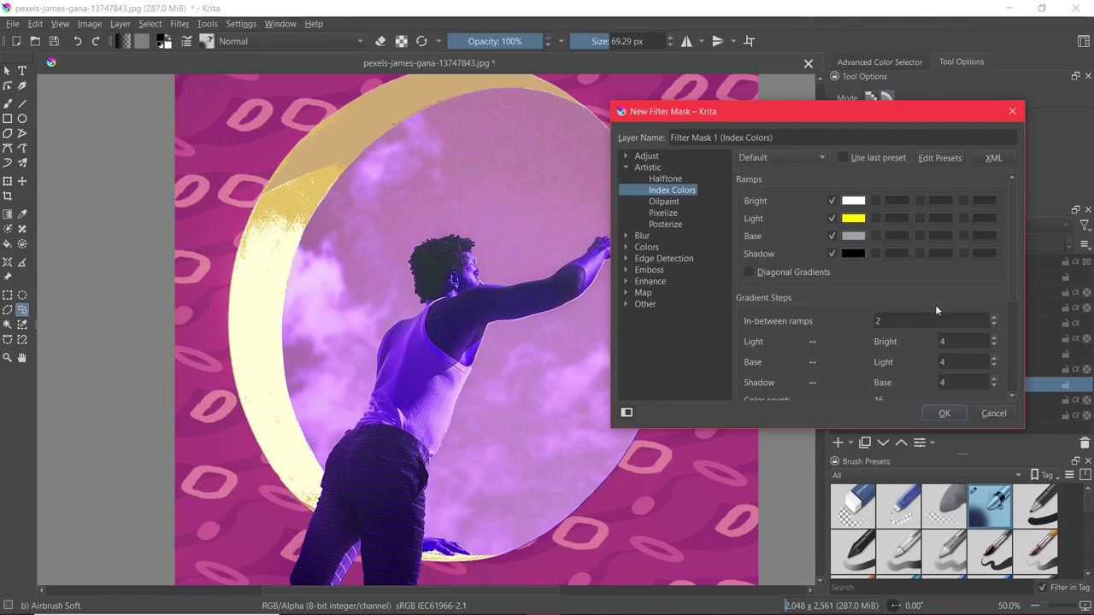
drag(1010, 229, 1006, 187)
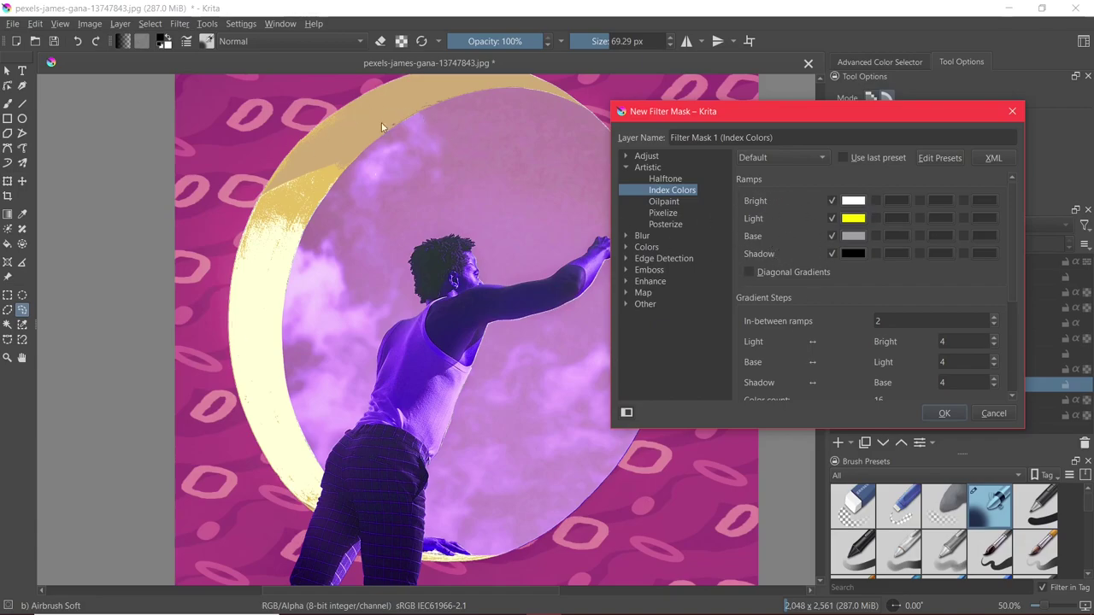
- Recolour the Index Colors Light ramp pink and the Base ramp light blue
click(846, 218)
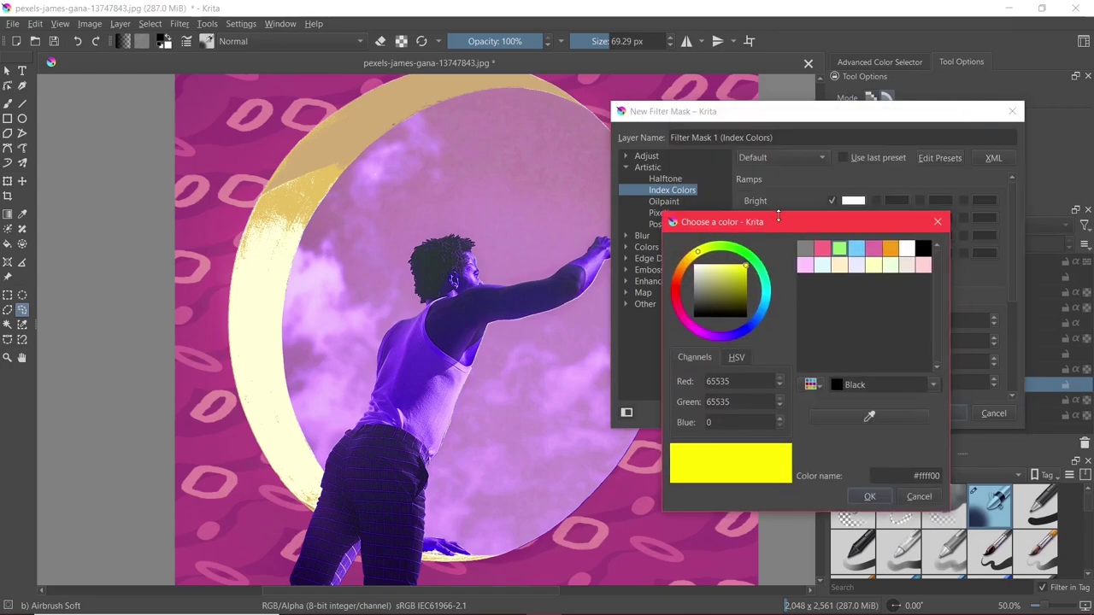
click(822, 248)
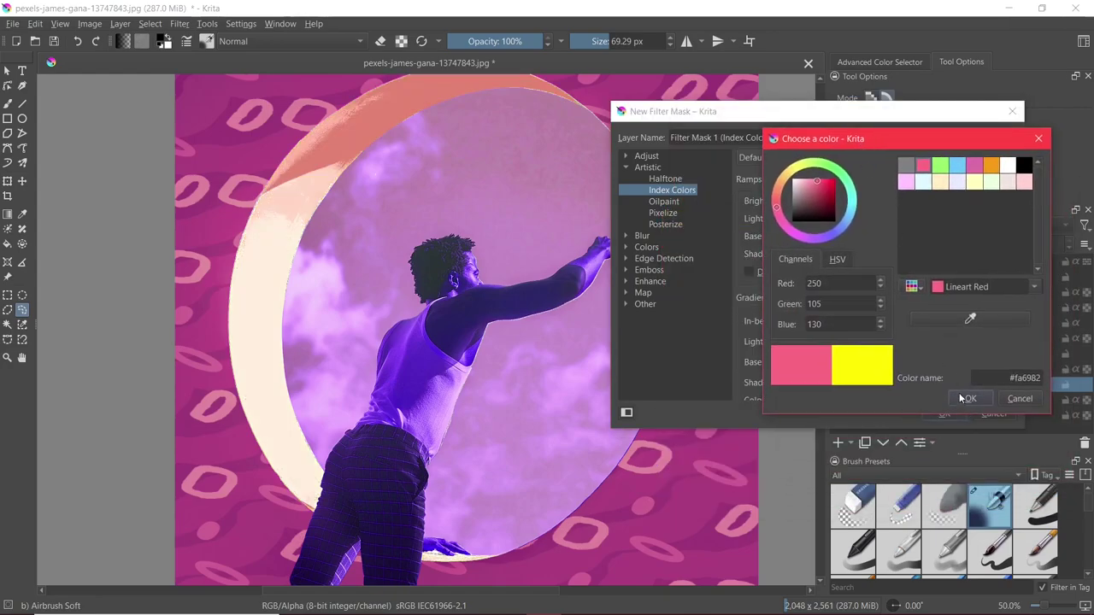
click(966, 399)
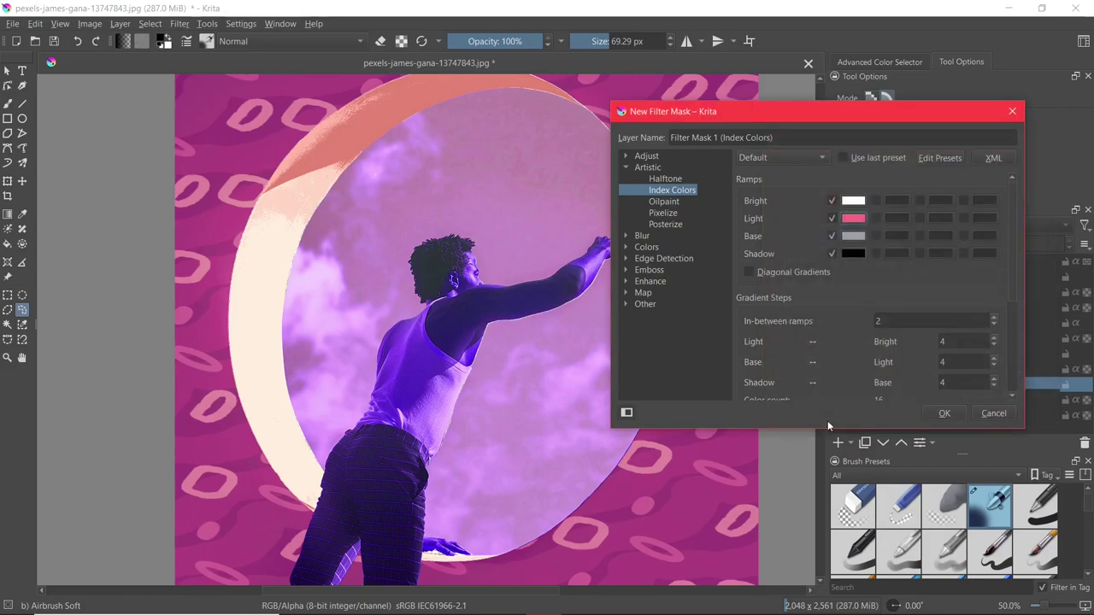
click(853, 237)
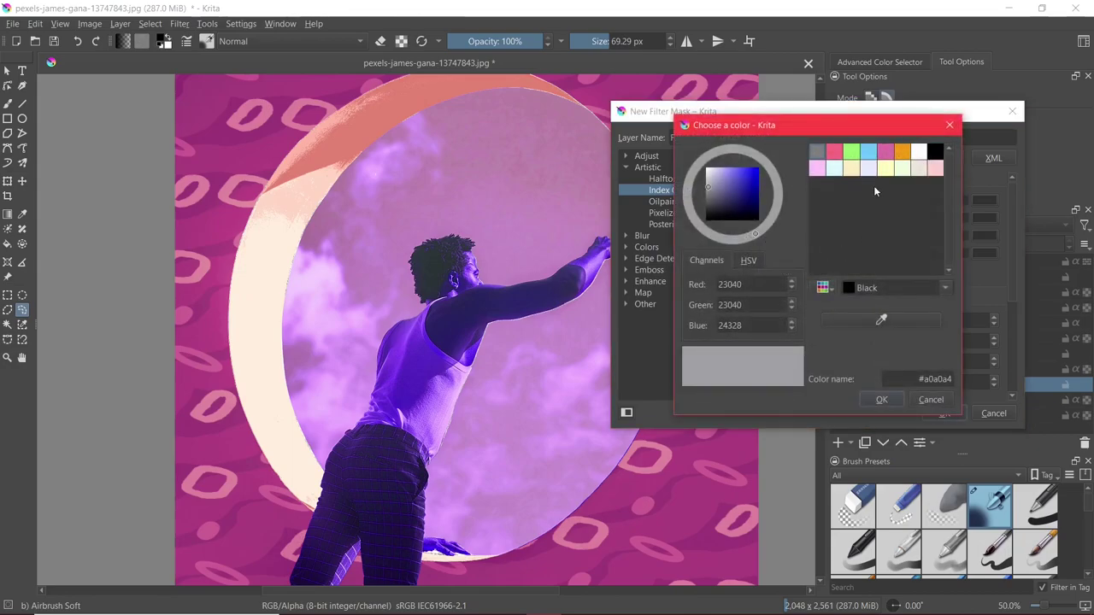
click(868, 152)
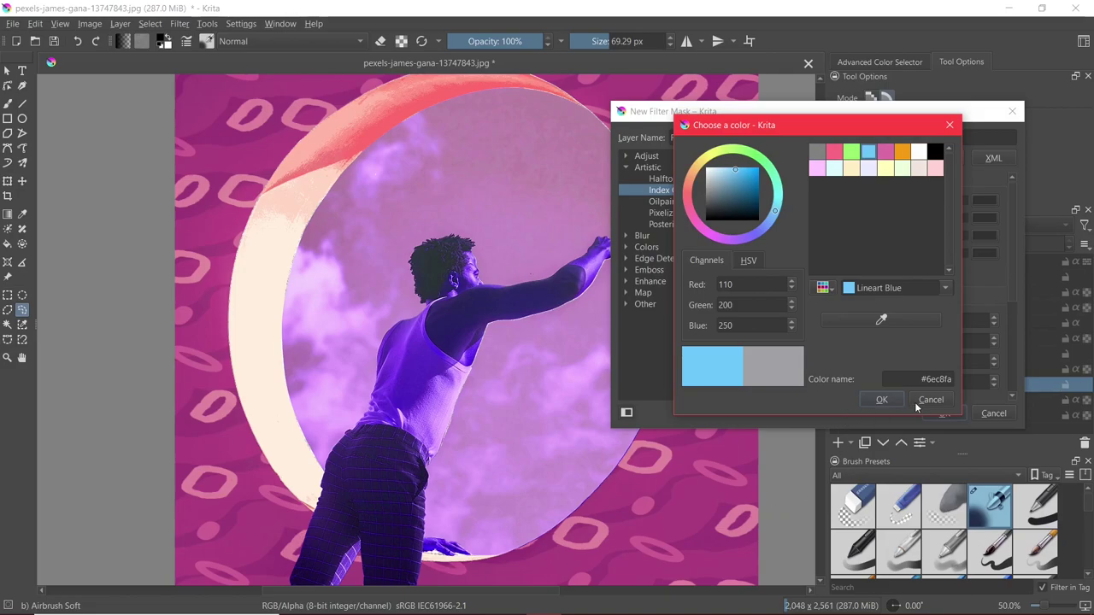
click(888, 396)
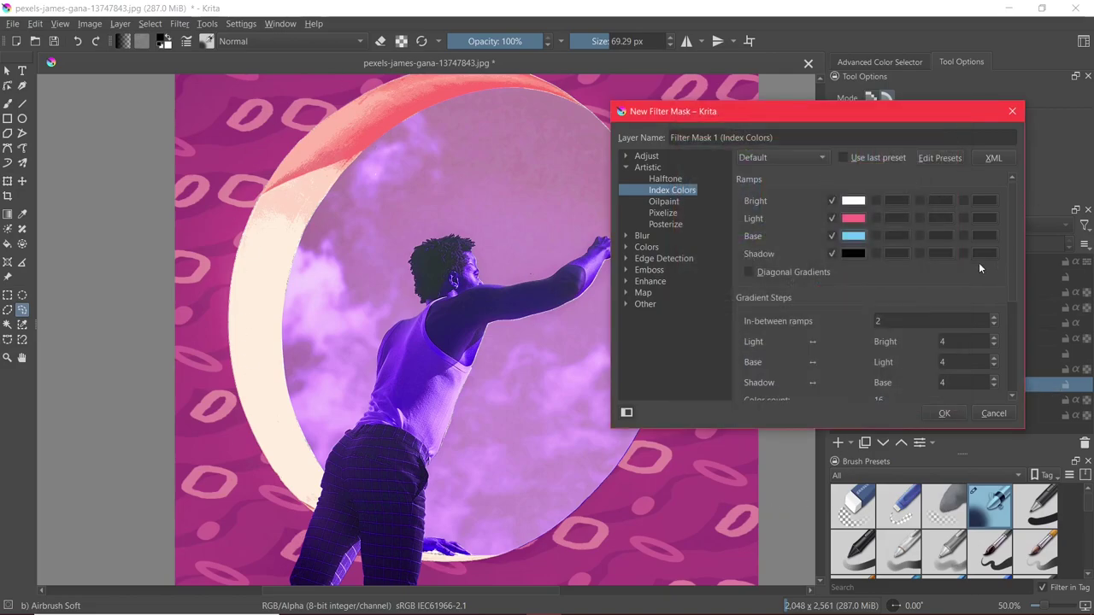
- Leave the Shadow ramp black and set the Bright ramp to a pale lavender-blue
click(853, 254)
click(930, 399)
click(860, 204)
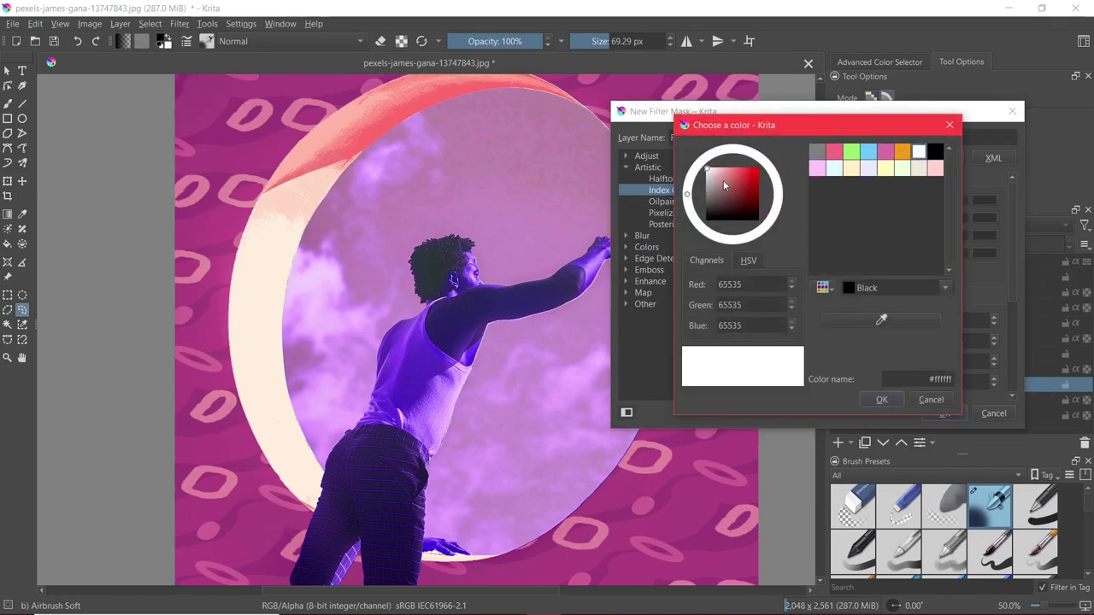
drag(744, 218, 766, 191)
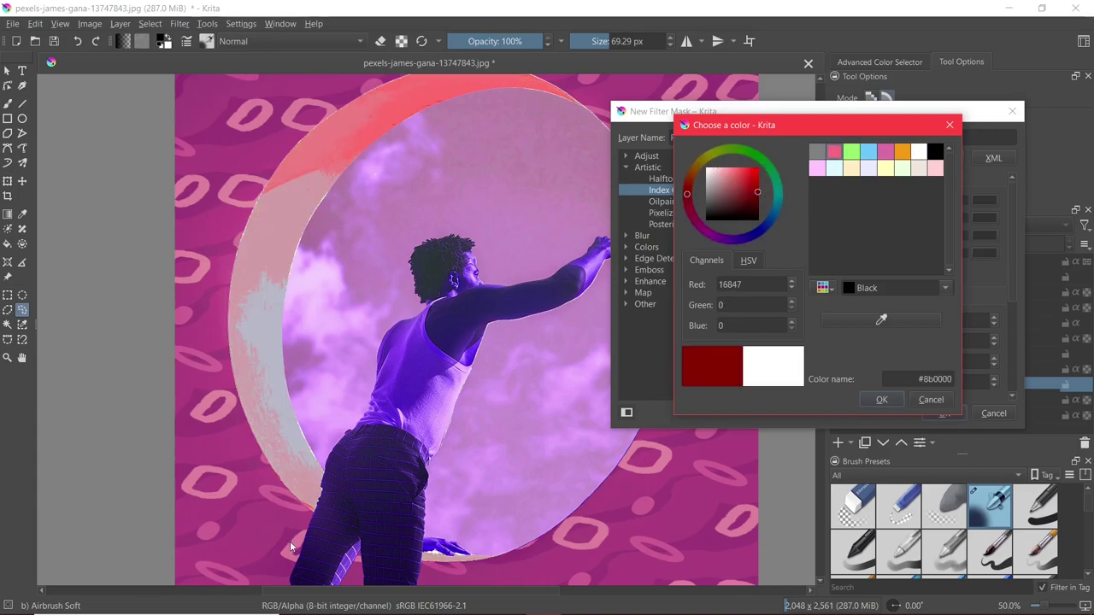
click(757, 232)
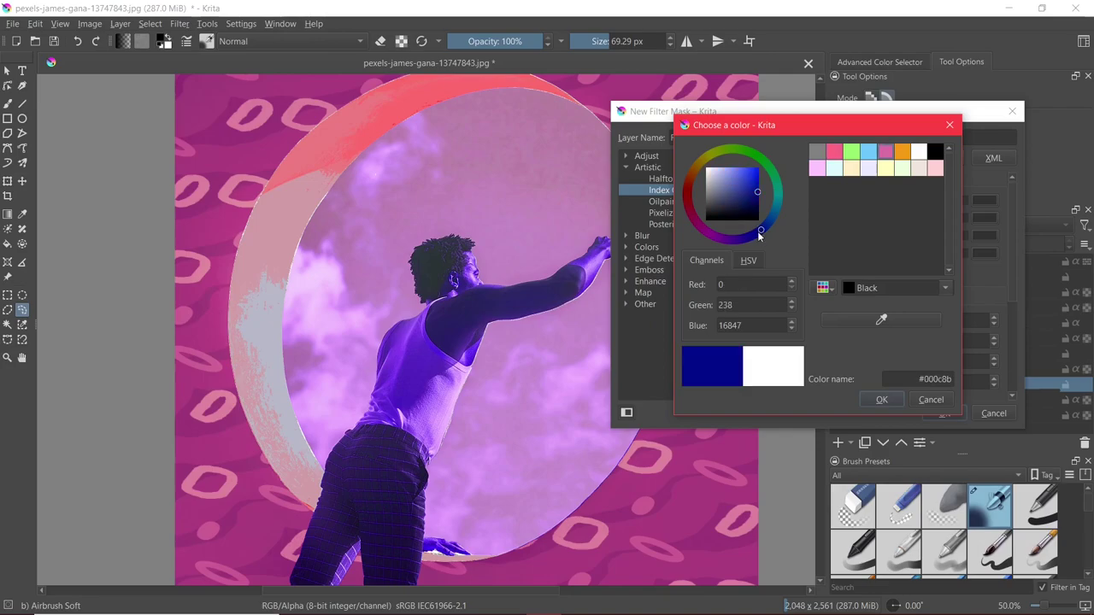
click(754, 184)
click(881, 399)
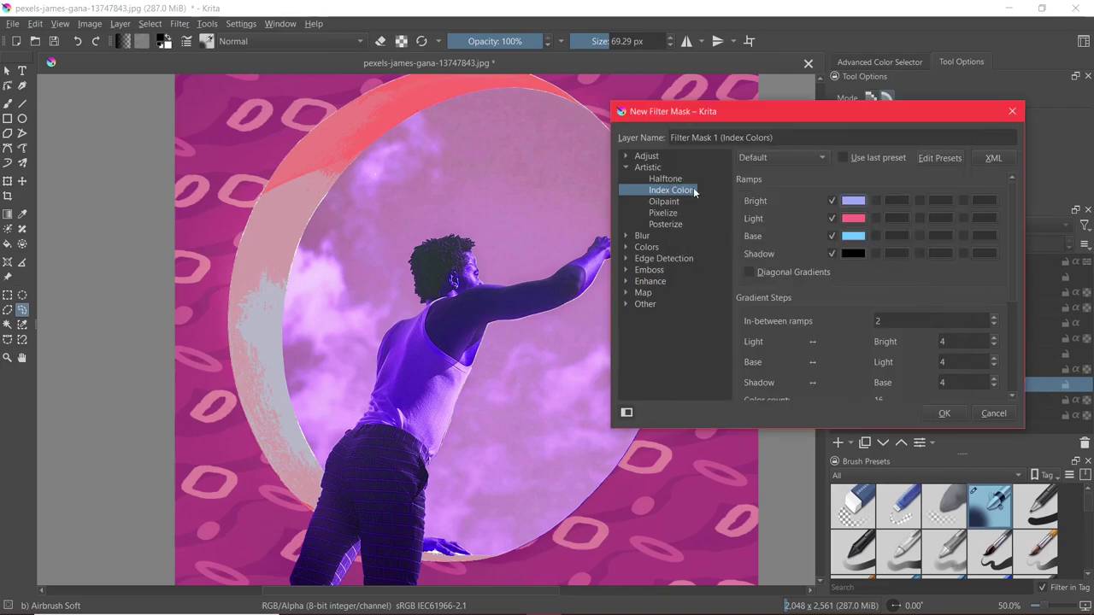
- Preview Oilpaint, Pixelize at width 50 and Posterize, then choose the plain Blur filter
click(665, 202)
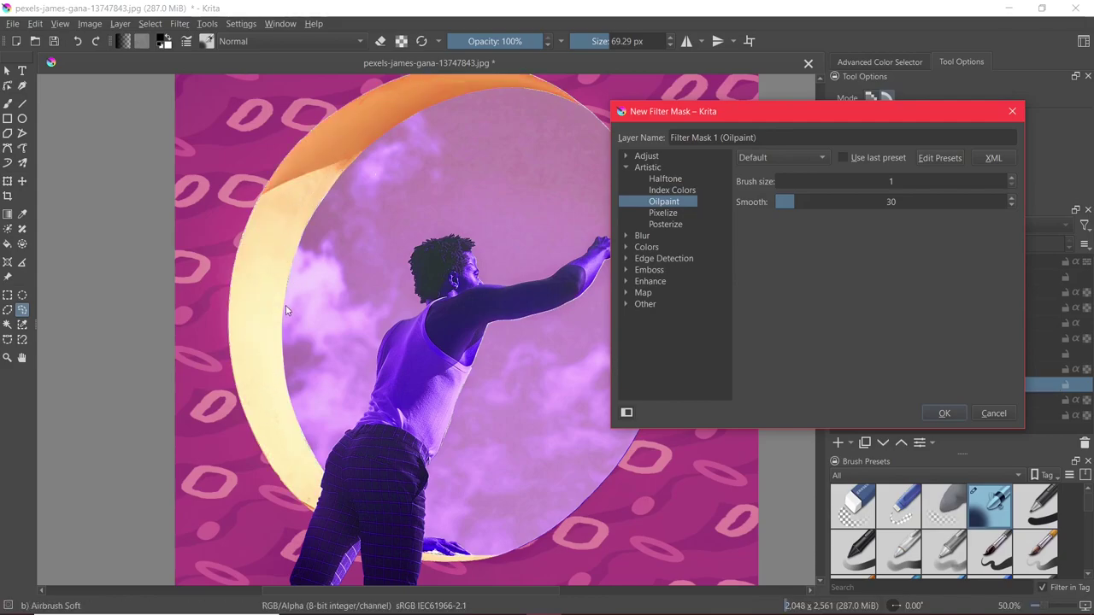
click(665, 213)
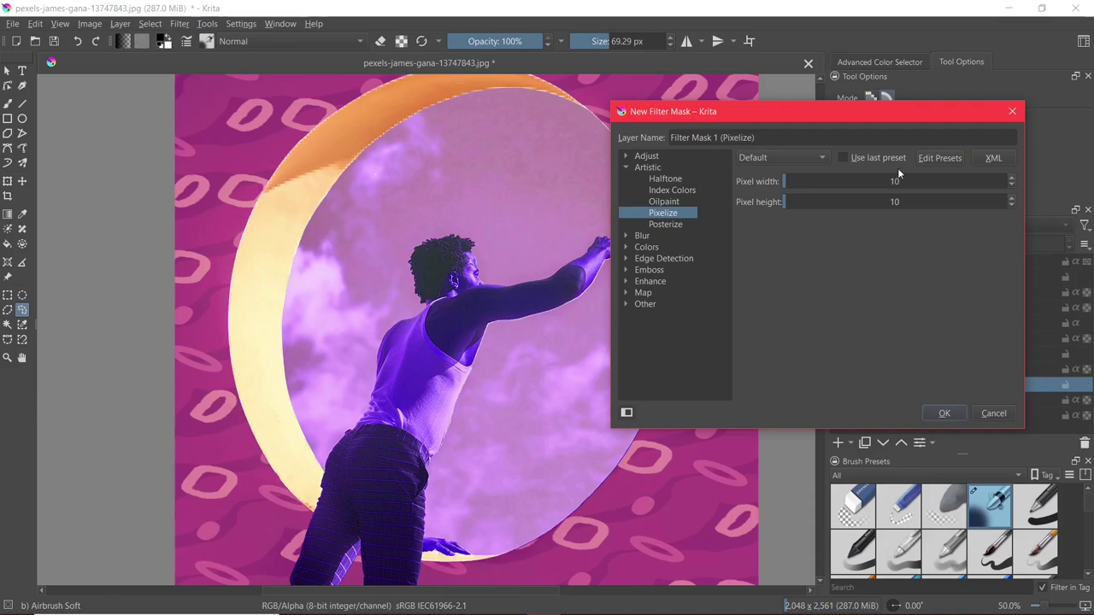
drag(783, 182, 803, 203)
click(665, 224)
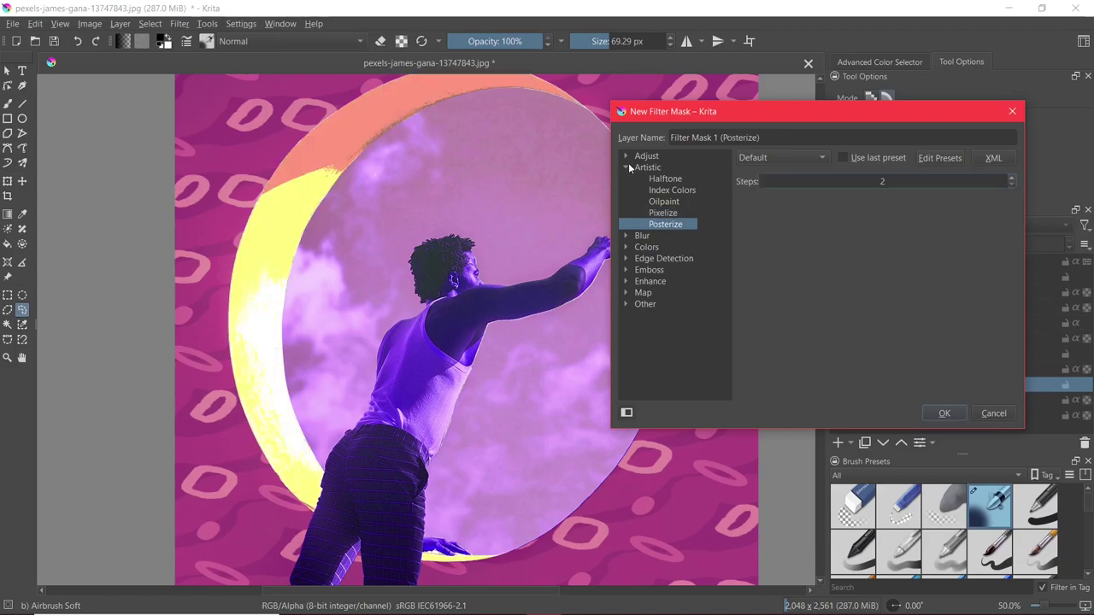
click(626, 167)
click(626, 178)
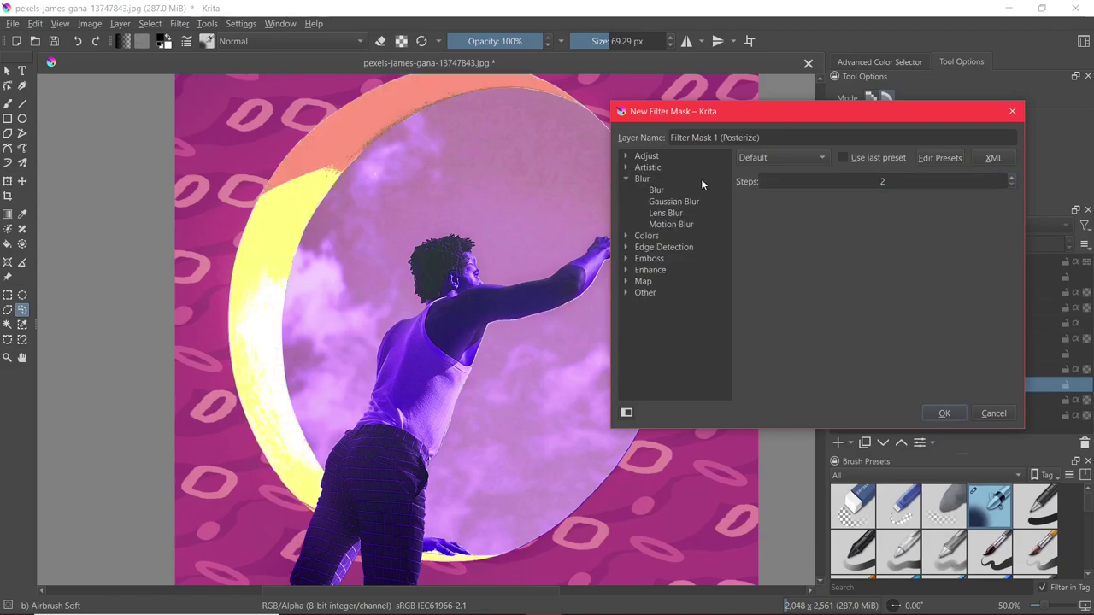
click(666, 188)
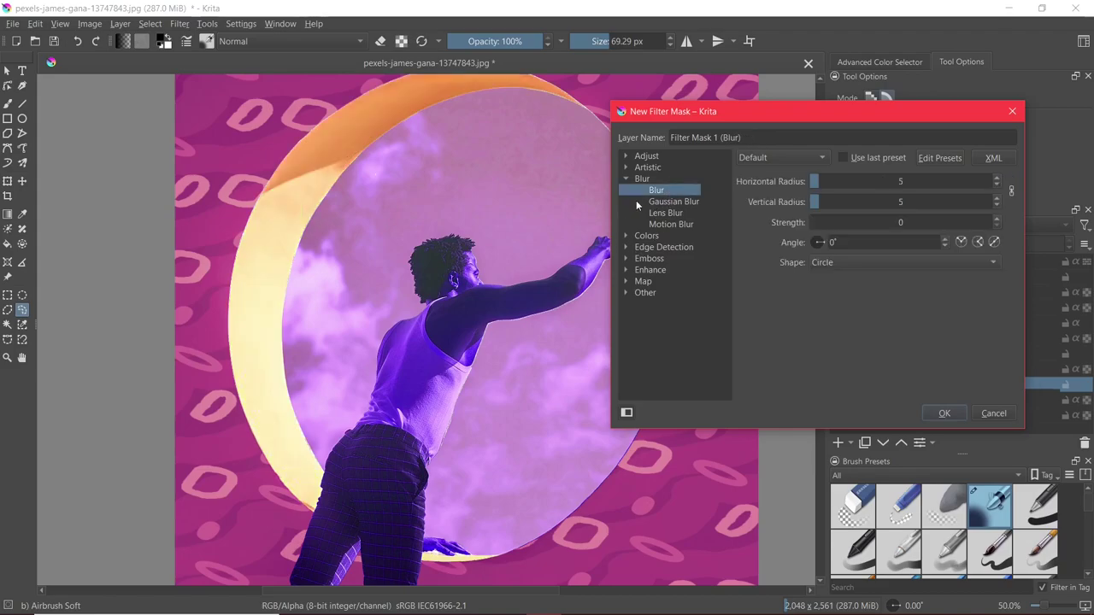
- Raise the Blur radius, try a wider Gaussian Blur, then switch to Motion Blur and adjust its length
drag(822, 180, 863, 181)
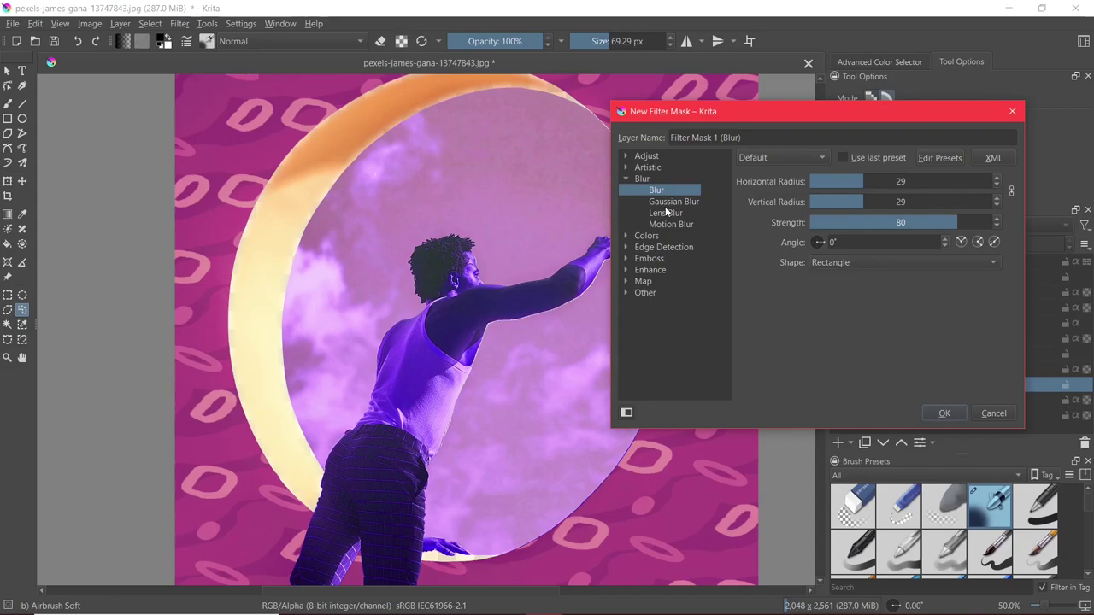
click(668, 203)
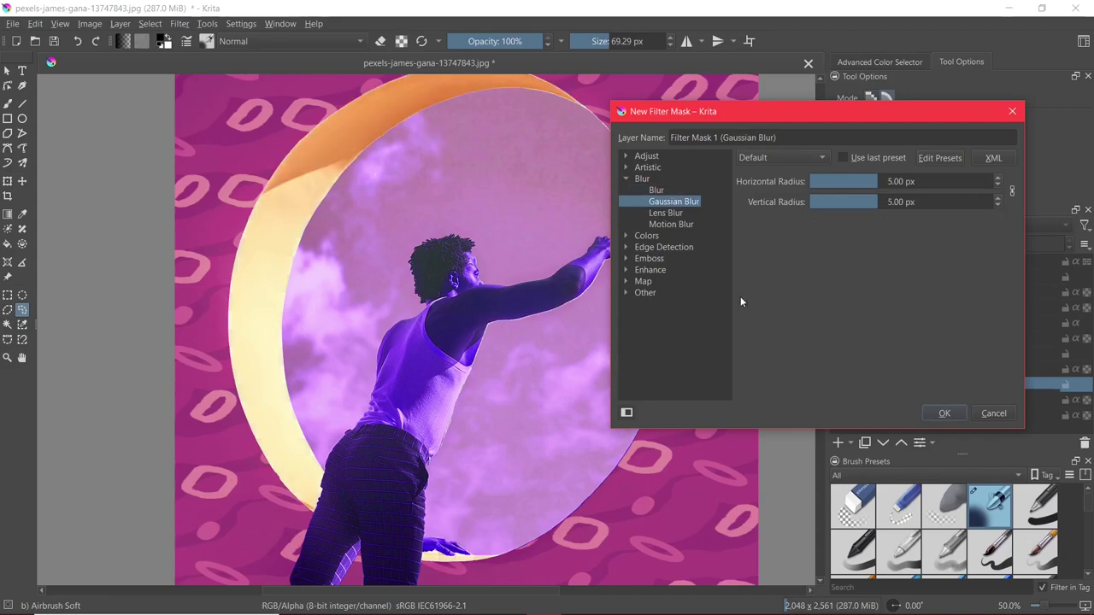
drag(871, 179, 990, 184)
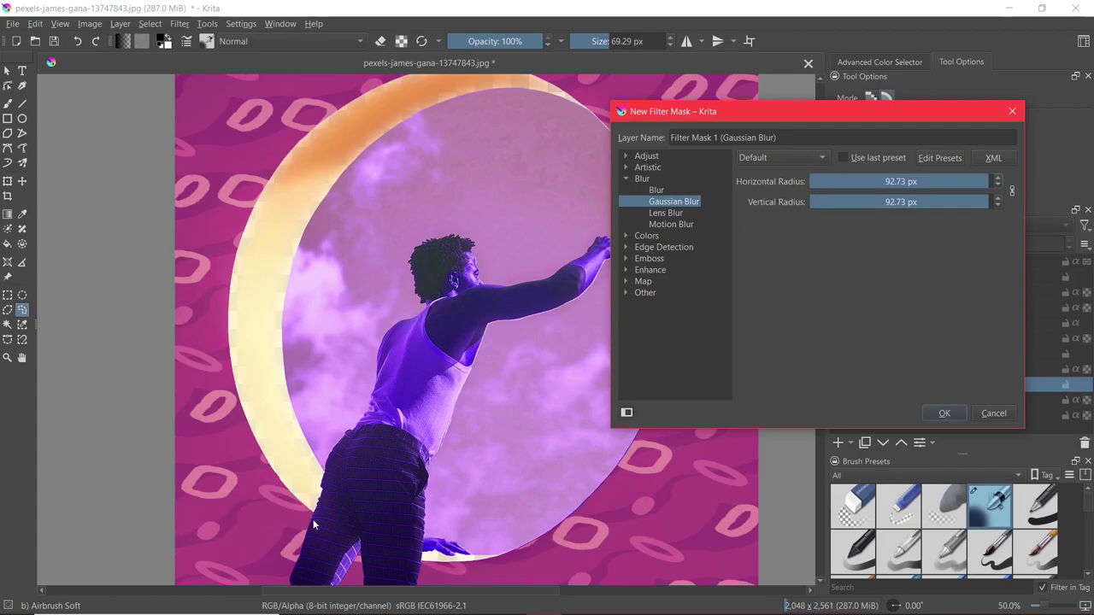
click(671, 224)
click(865, 201)
drag(865, 201, 979, 200)
click(625, 178)
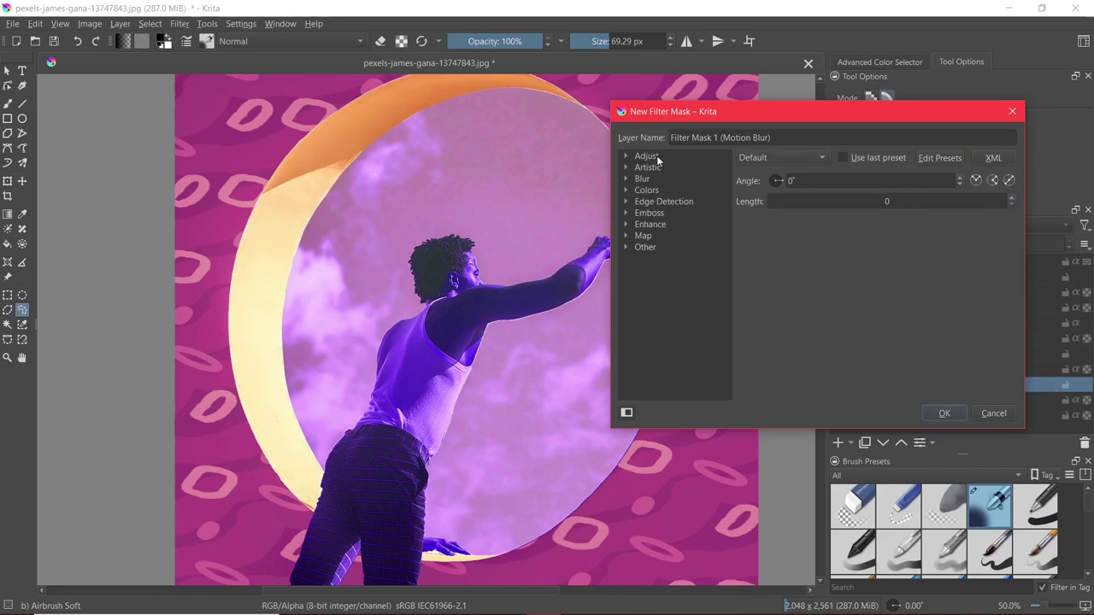
- Preview Maximize Channel, then apply Minimize Channel as the Wall 1 filter mask
click(626, 189)
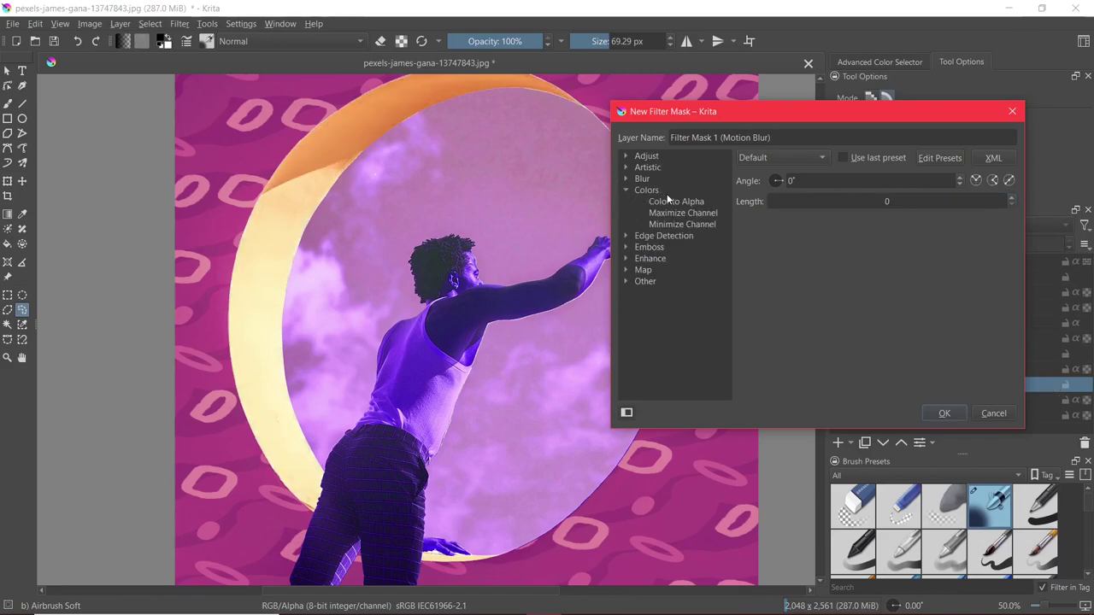
click(679, 212)
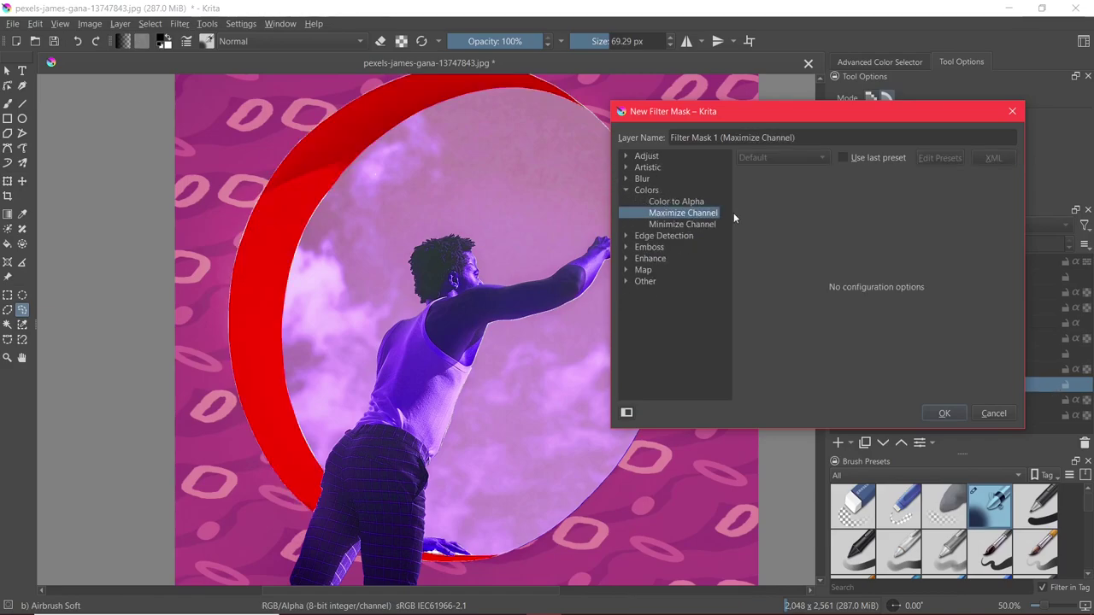
click(683, 225)
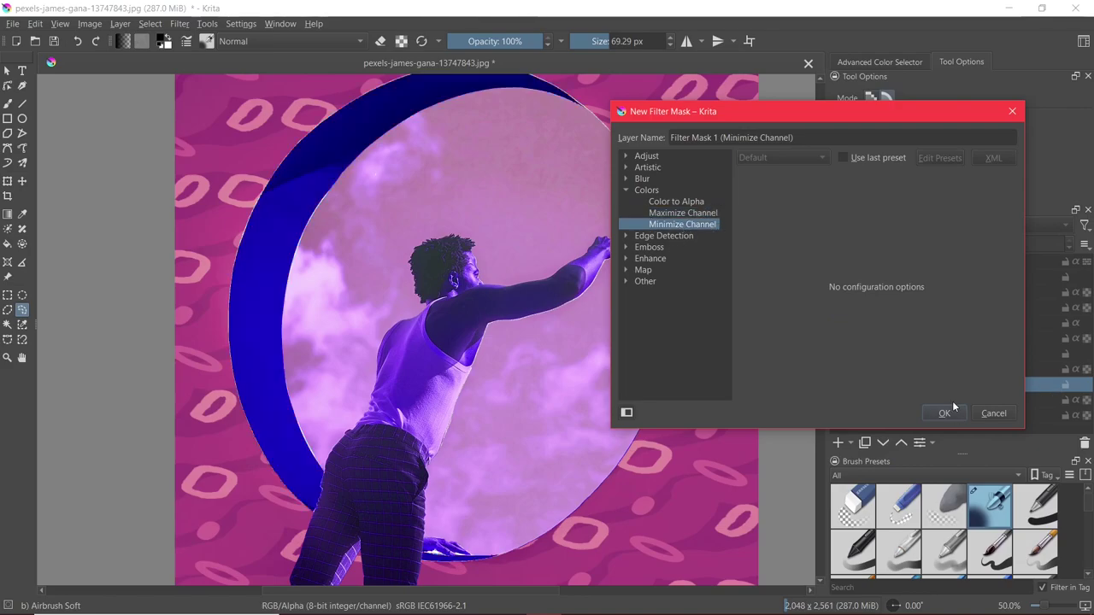
click(945, 412)
- Zoom out over the collage and back in, then select the Character layer
scroll(558, 331, down, 2)
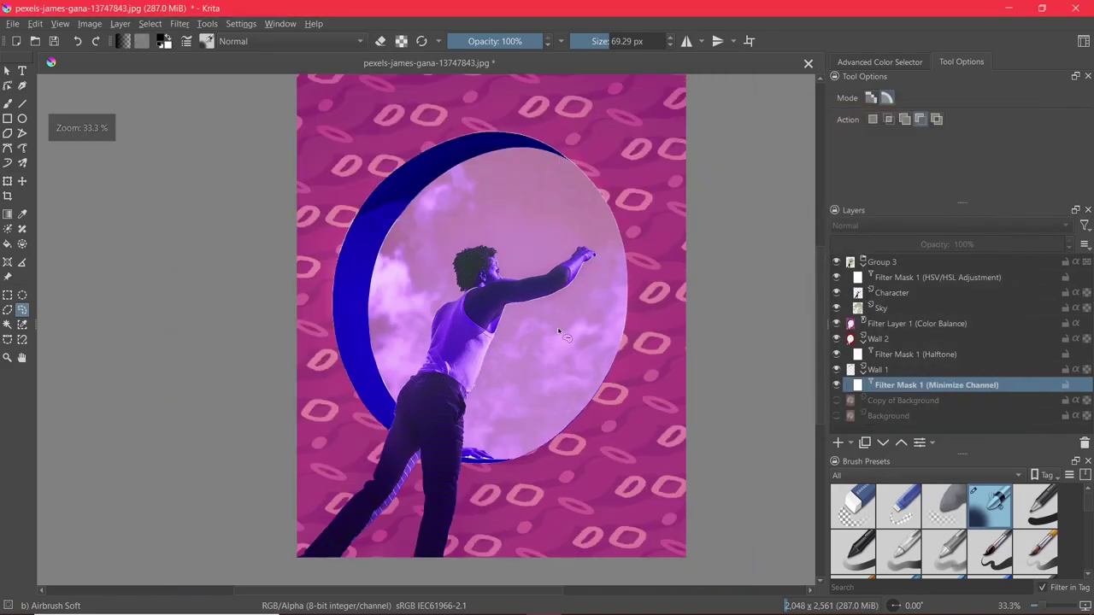
scroll(559, 332, up, 2)
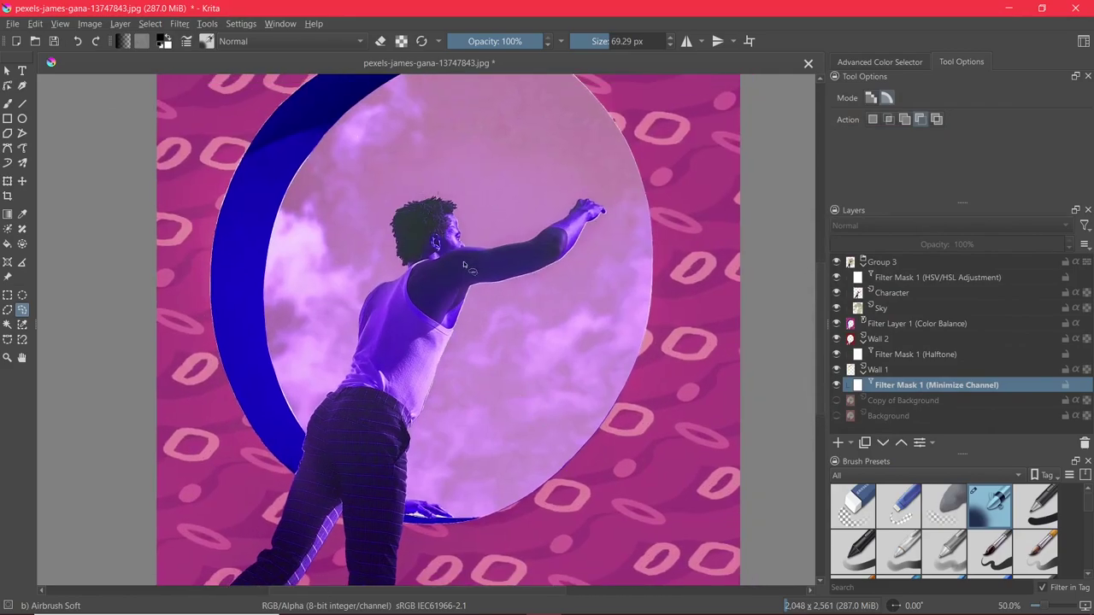
click(902, 294)
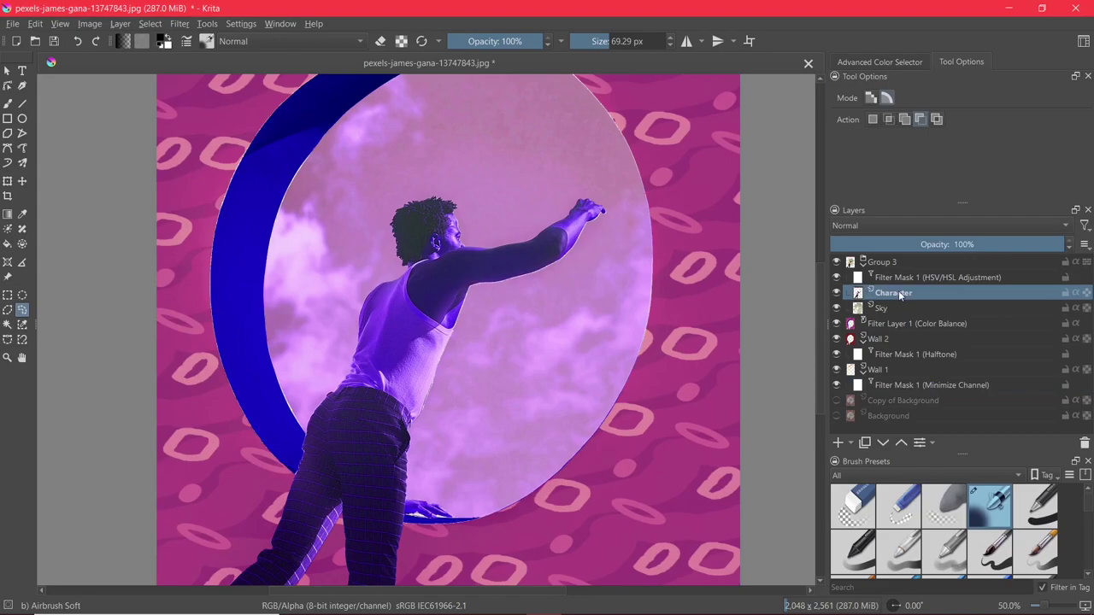
- Add a new filter mask to the Character layer and move its dialog off the figure
click(851, 444)
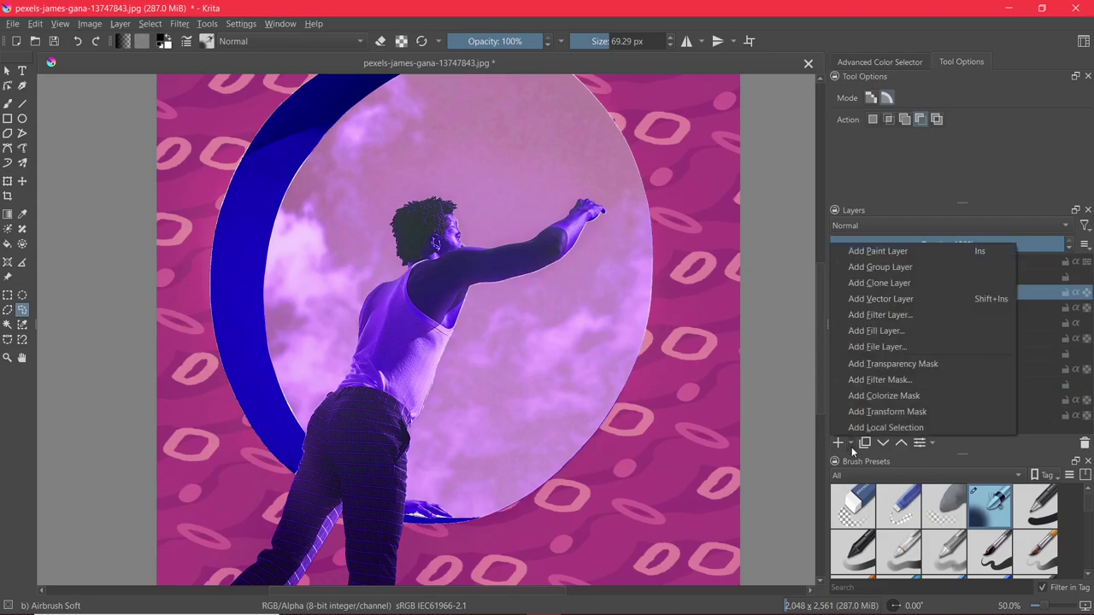
click(868, 380)
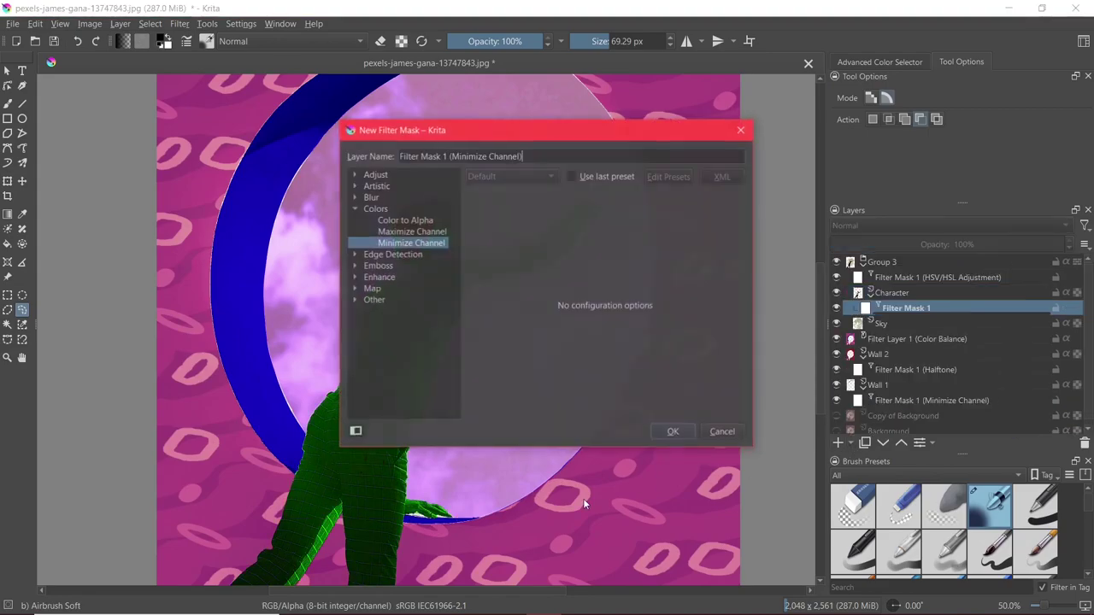
mouse_move(398, 134)
mouse_down()
mouse_move(658, 112)
mouse_move(398, 113)
mouse_move(404, 130)
mouse_up()
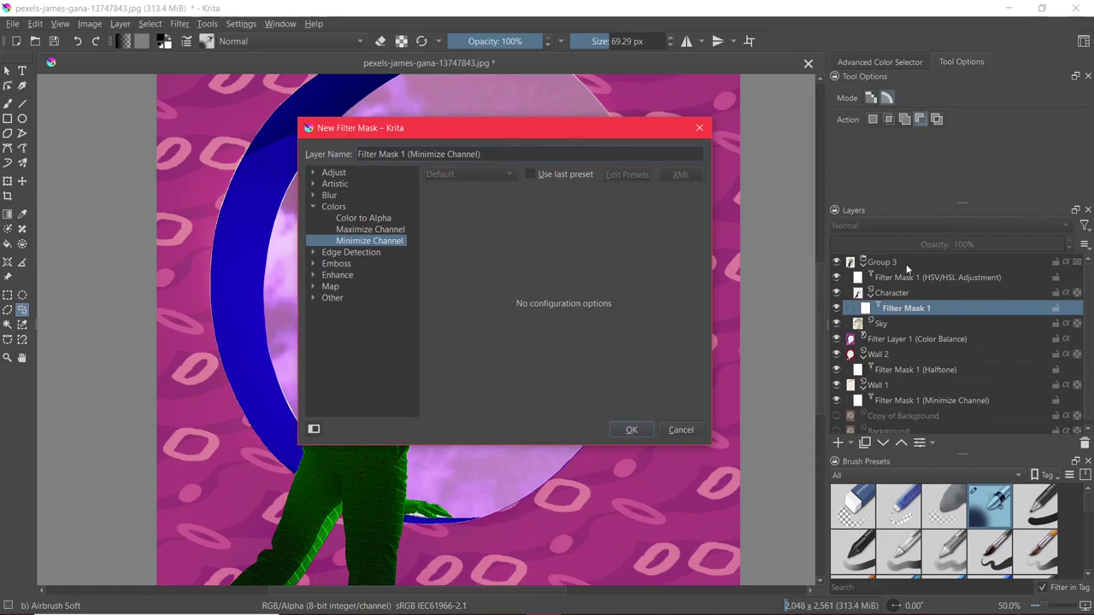
drag(512, 125, 777, 123)
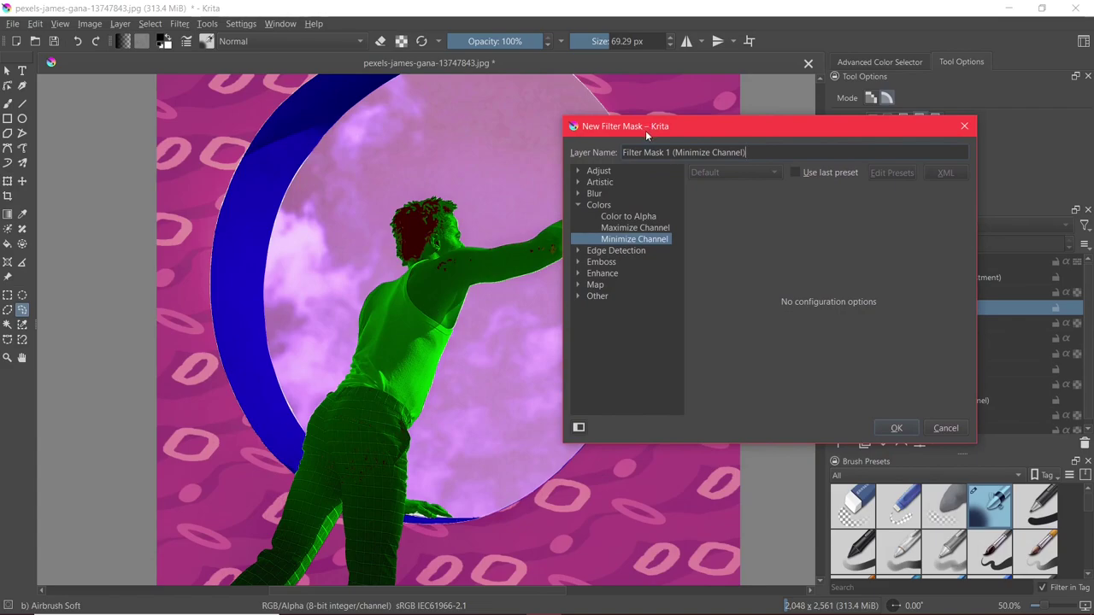
drag(642, 129, 695, 118)
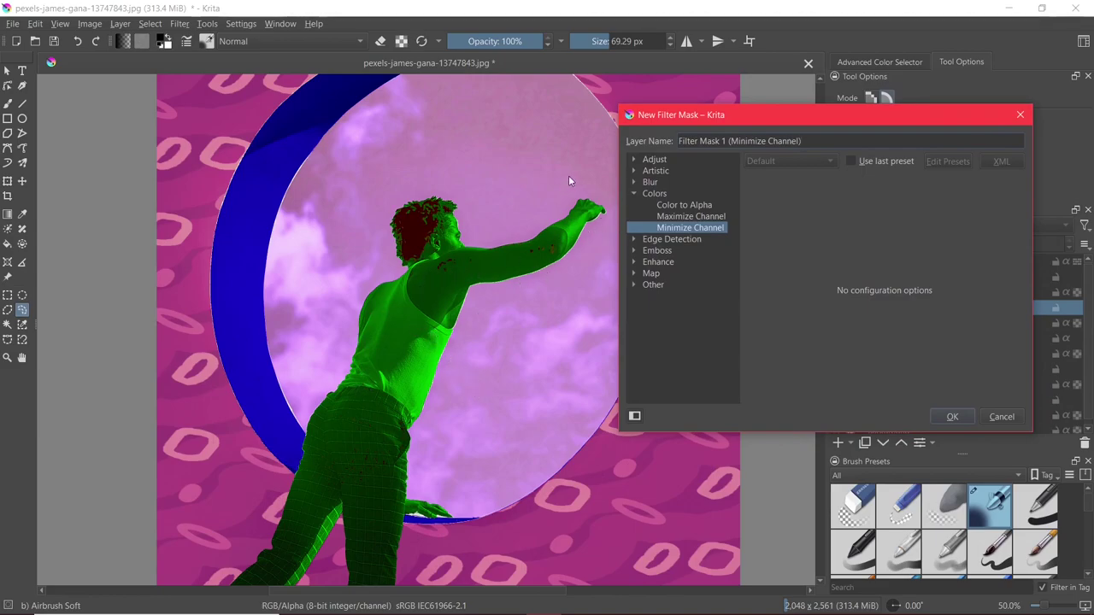
- Preview Edge Detection with the Simple formula and Direction in Radians output
click(634, 193)
click(635, 205)
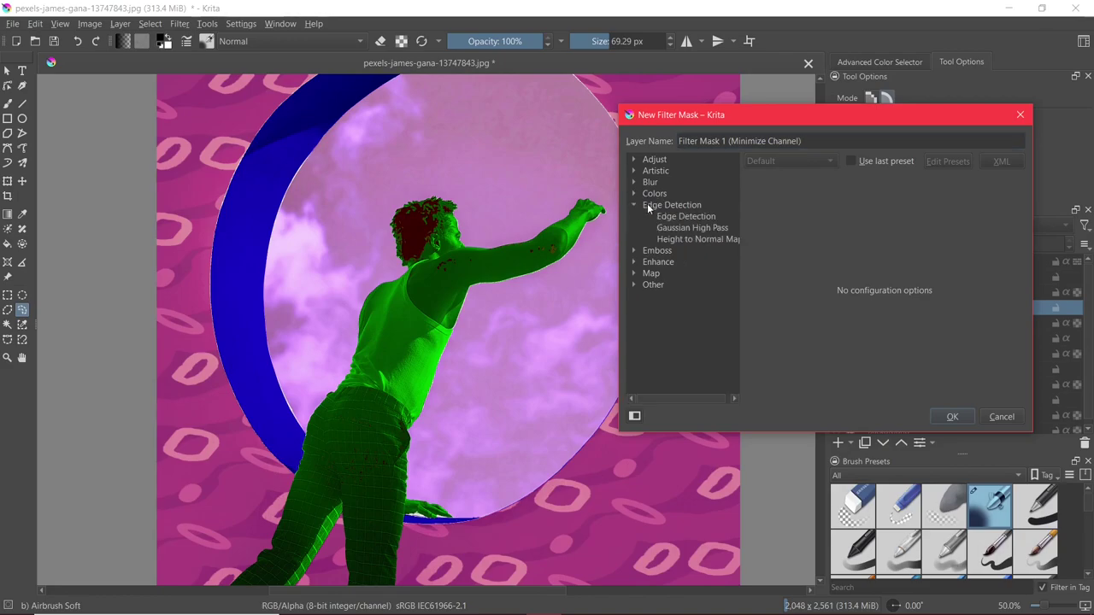
click(709, 217)
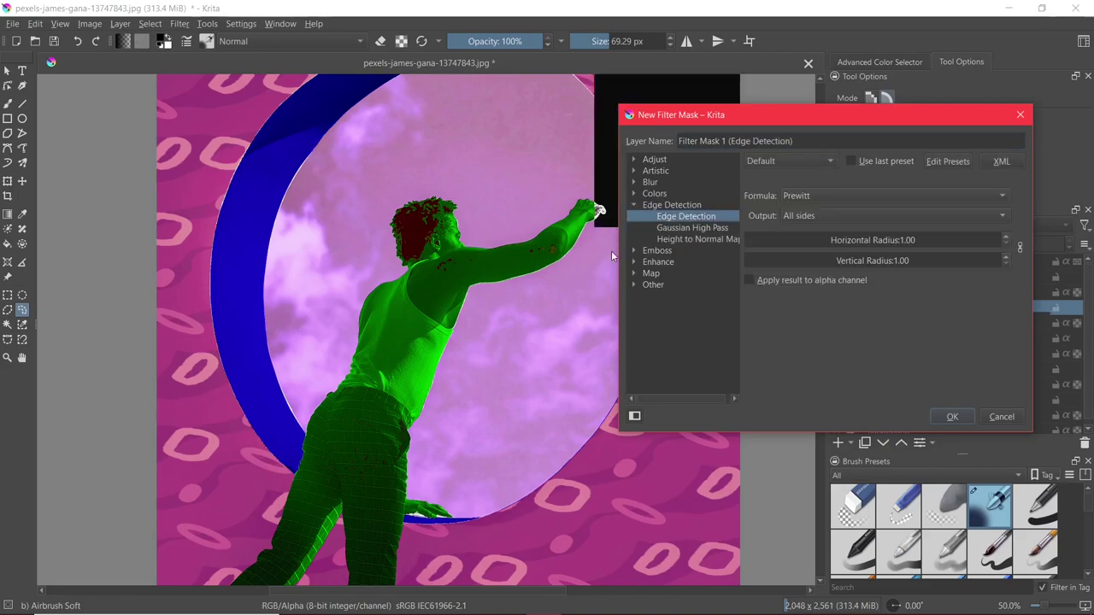
key(Down)
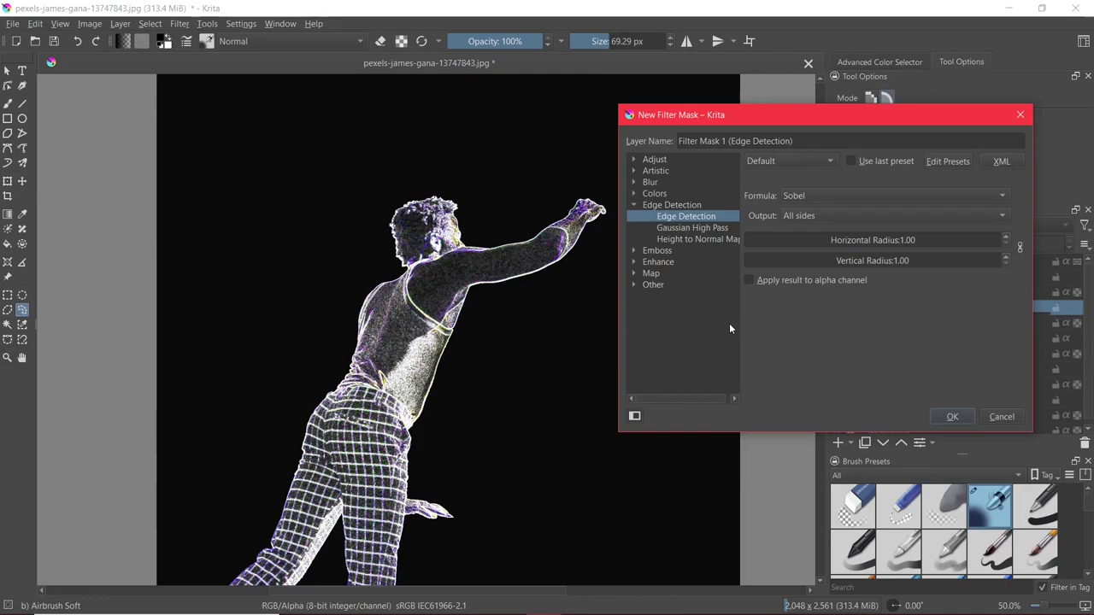
key(Down)
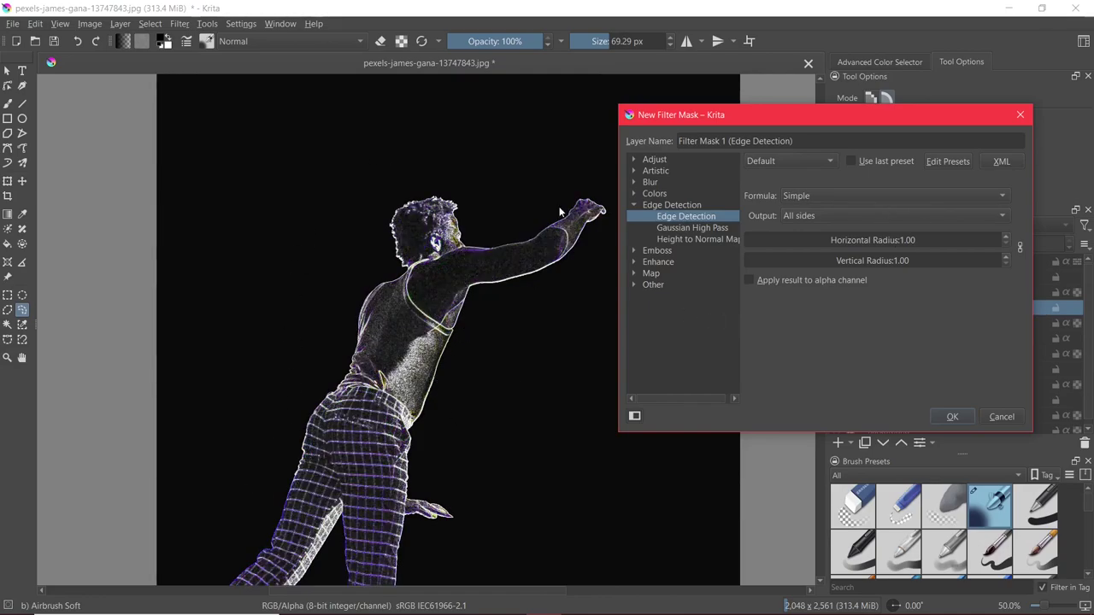
click(879, 213)
click(854, 299)
- Try Gaussian High Pass at radius 29.76, then Height to Normal Map at radius 25.31
click(677, 229)
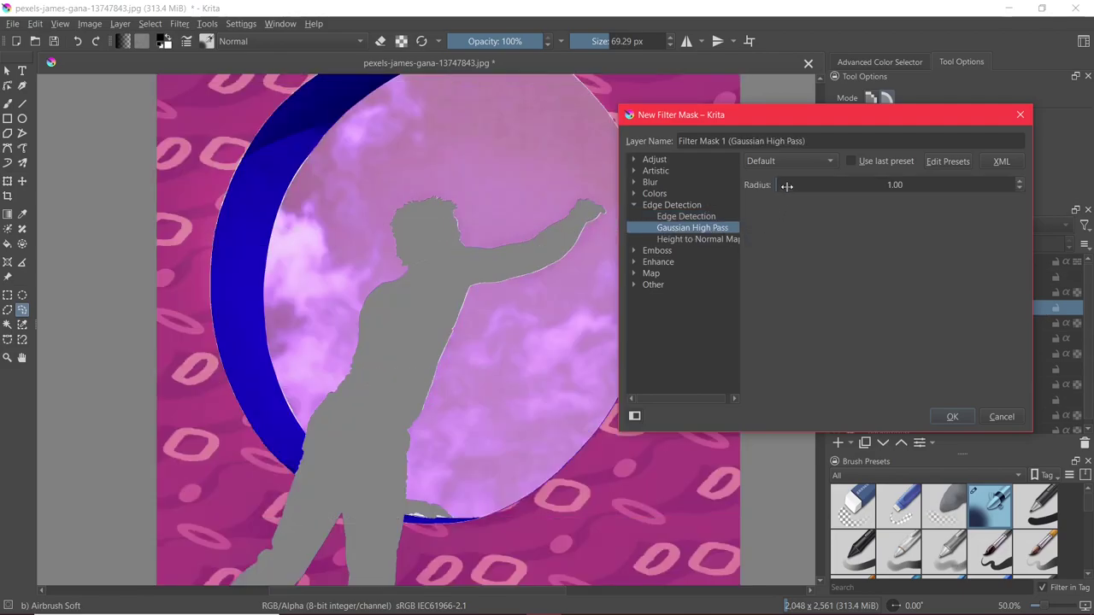
drag(785, 186, 851, 189)
click(691, 239)
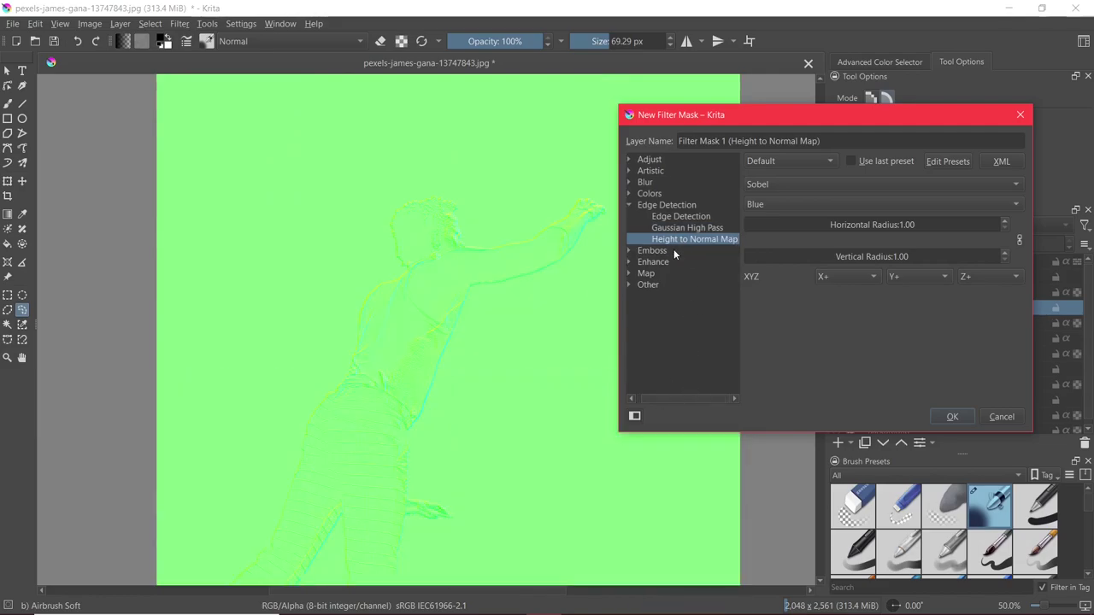
drag(780, 226, 878, 226)
drag(889, 224, 767, 225)
- Preview Emboss Vertical Only, then Gaussian Noise Reducer with threshold 180 and window size 2
click(646, 217)
click(633, 229)
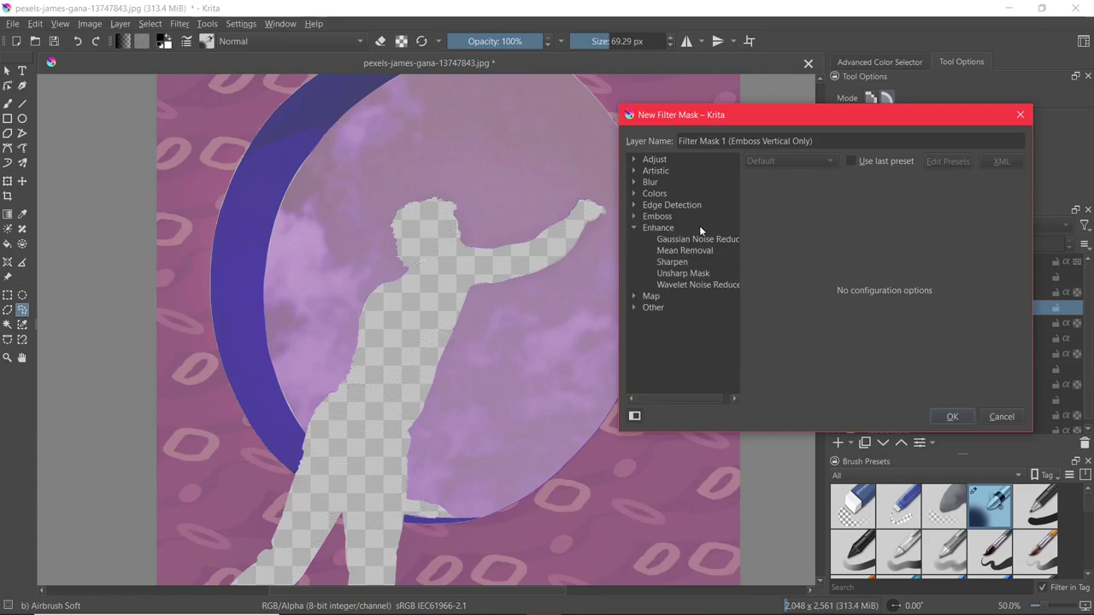
click(666, 239)
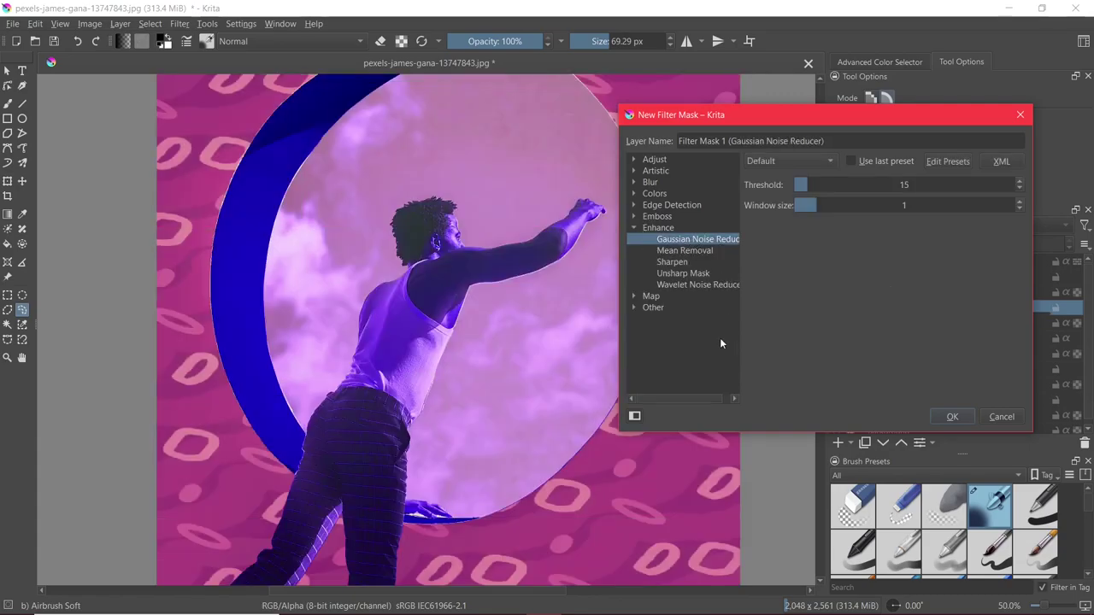
drag(707, 403, 730, 402)
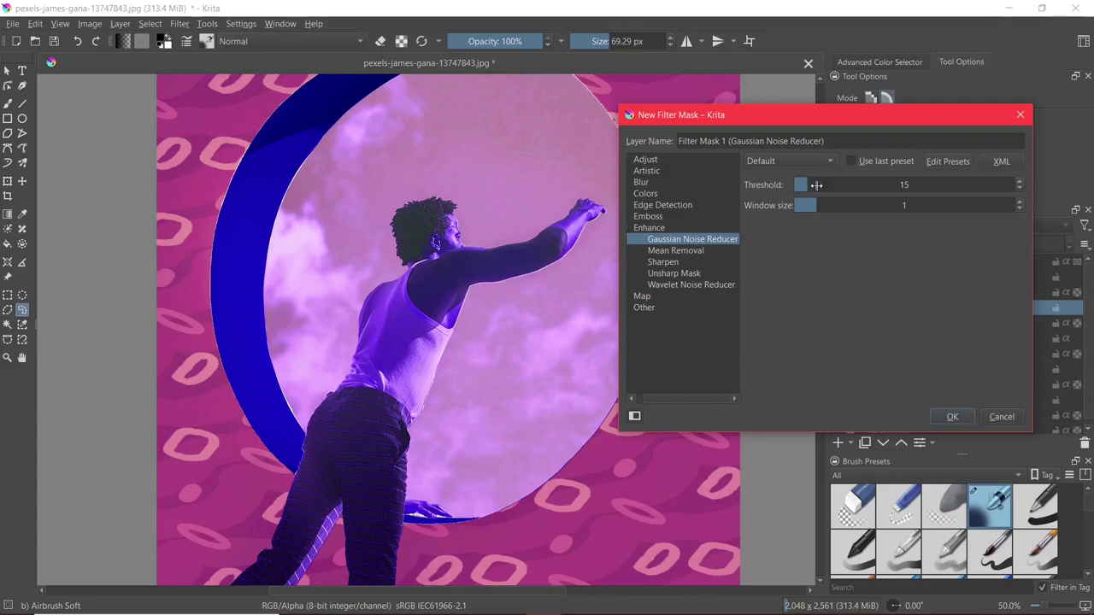
drag(820, 185, 948, 185)
drag(822, 205, 916, 207)
- Try Sharpen and Unsharp Mask at radius 81.02, then select Wavelet Noise Reducer and expand Map
click(672, 262)
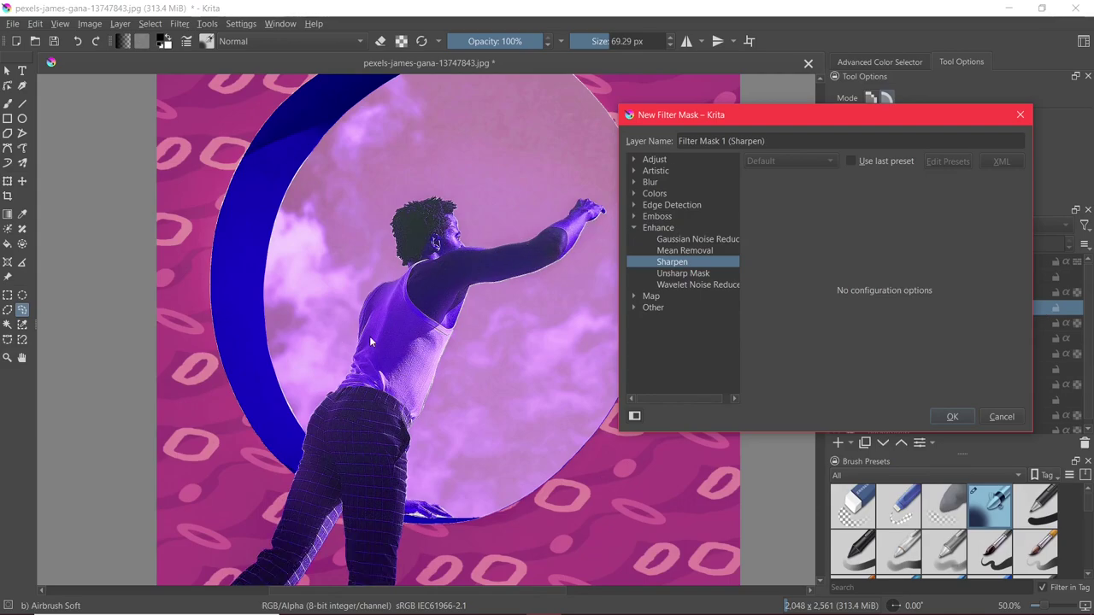
key(Down)
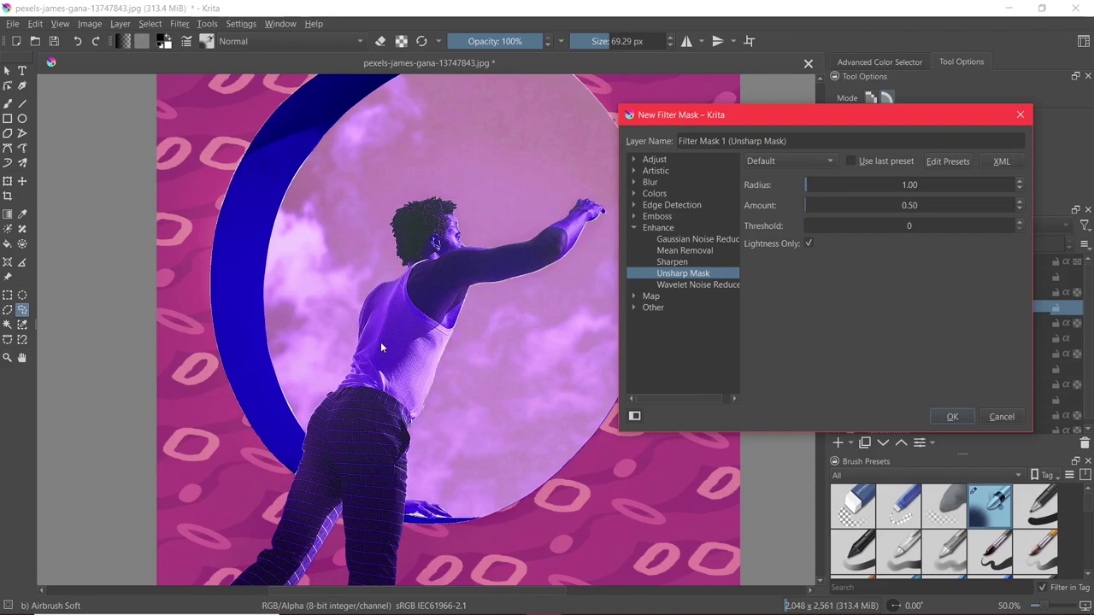
drag(820, 185, 976, 196)
drag(816, 206, 915, 208)
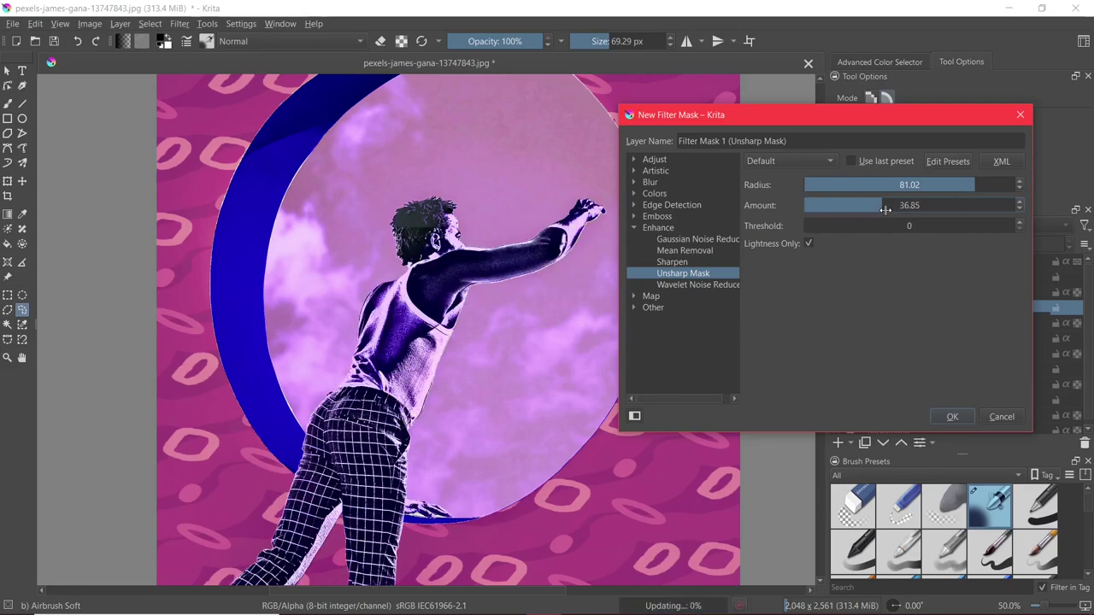
click(697, 285)
click(633, 227)
click(633, 240)
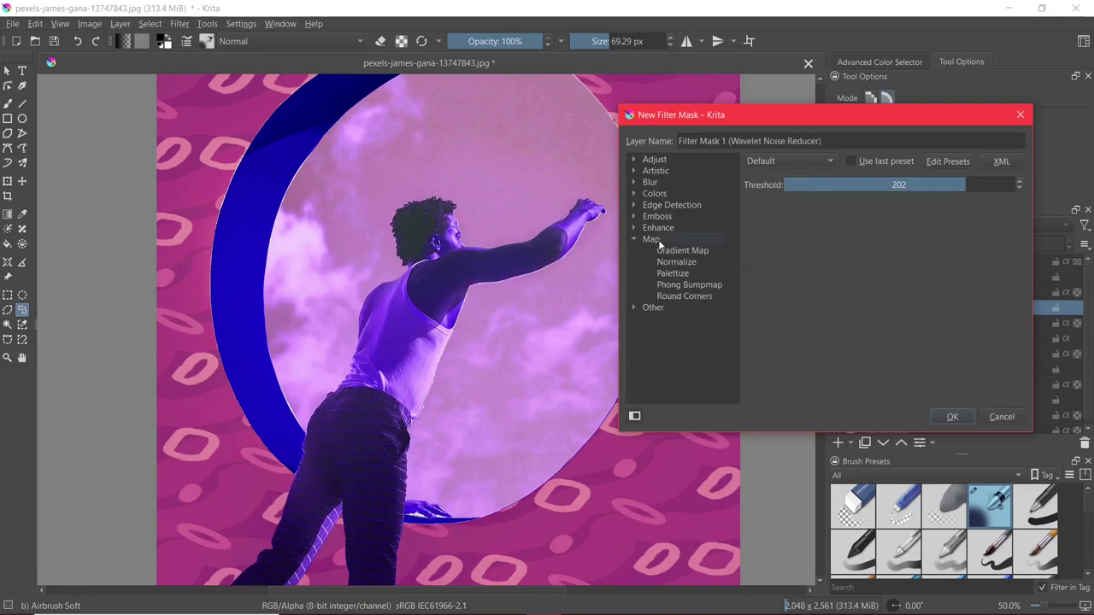
- Preview Gradient Map, then a bump map with diffuse 0.61, specular 0.41 and higher ambient and shininess
click(633, 296)
click(682, 251)
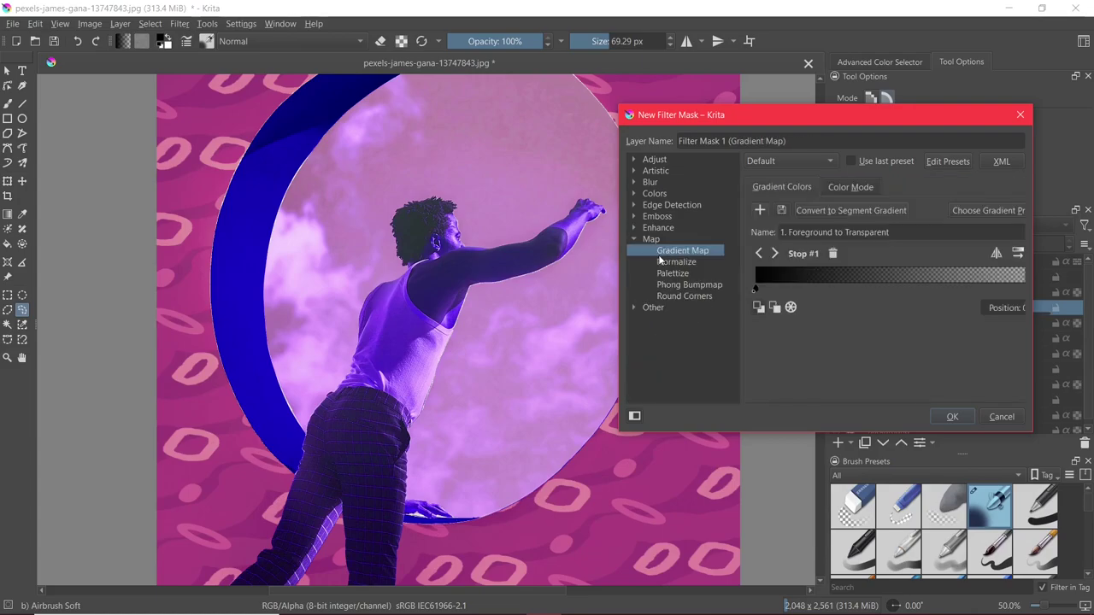
drag(775, 288, 883, 288)
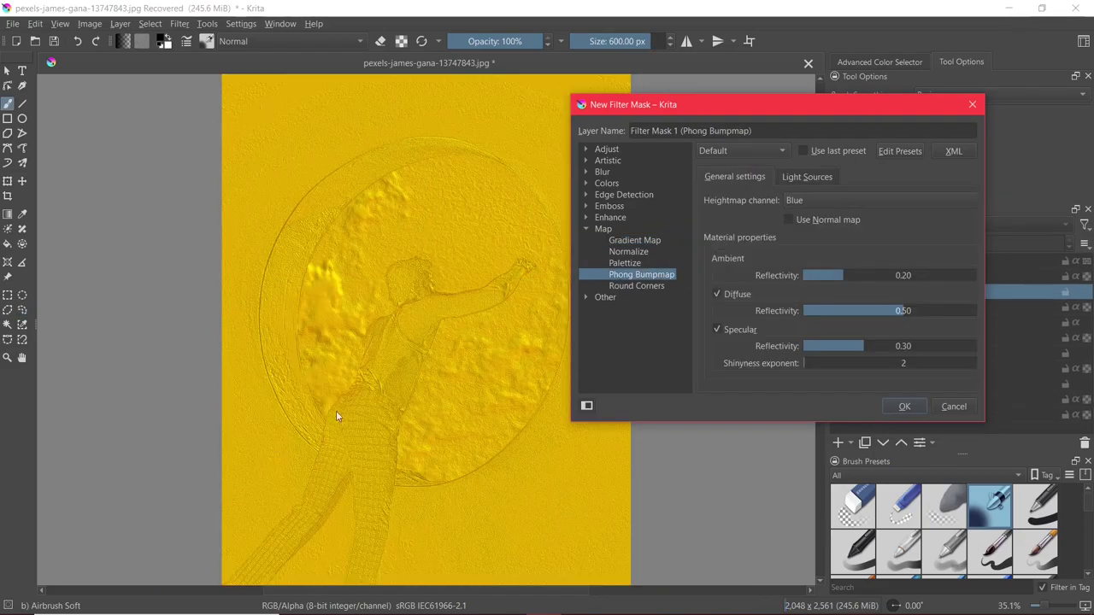
drag(722, 103, 774, 90)
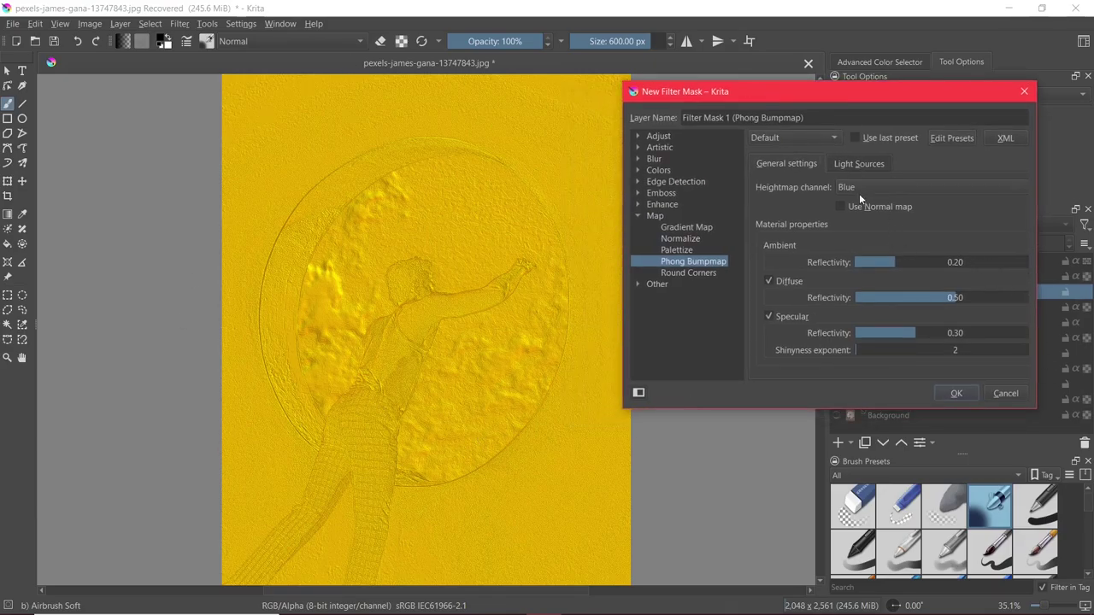
click(911, 264)
drag(908, 266, 886, 263)
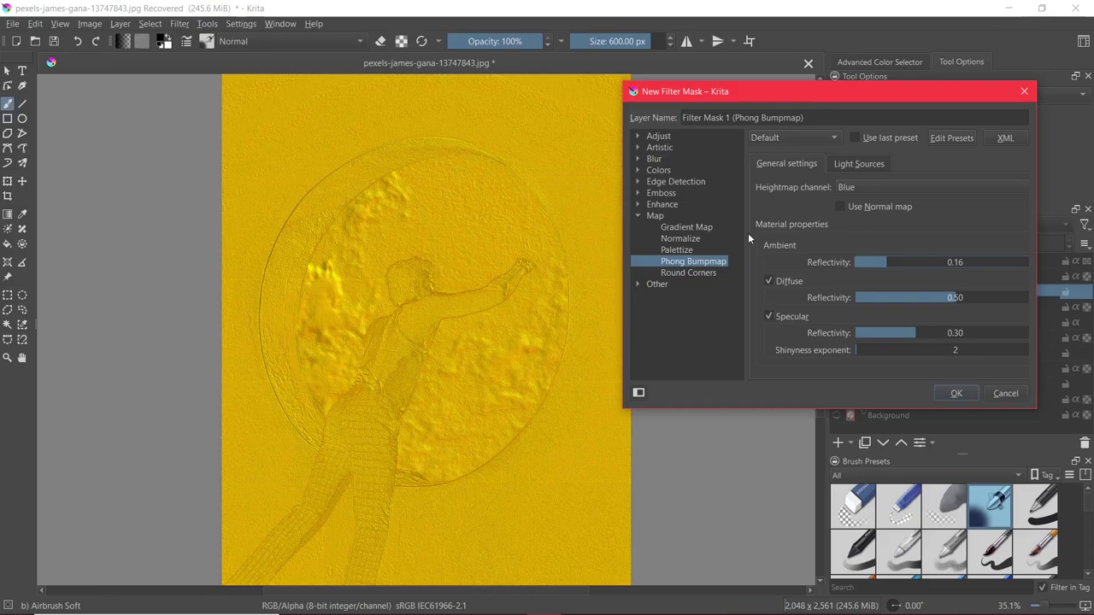
drag(955, 296, 977, 297)
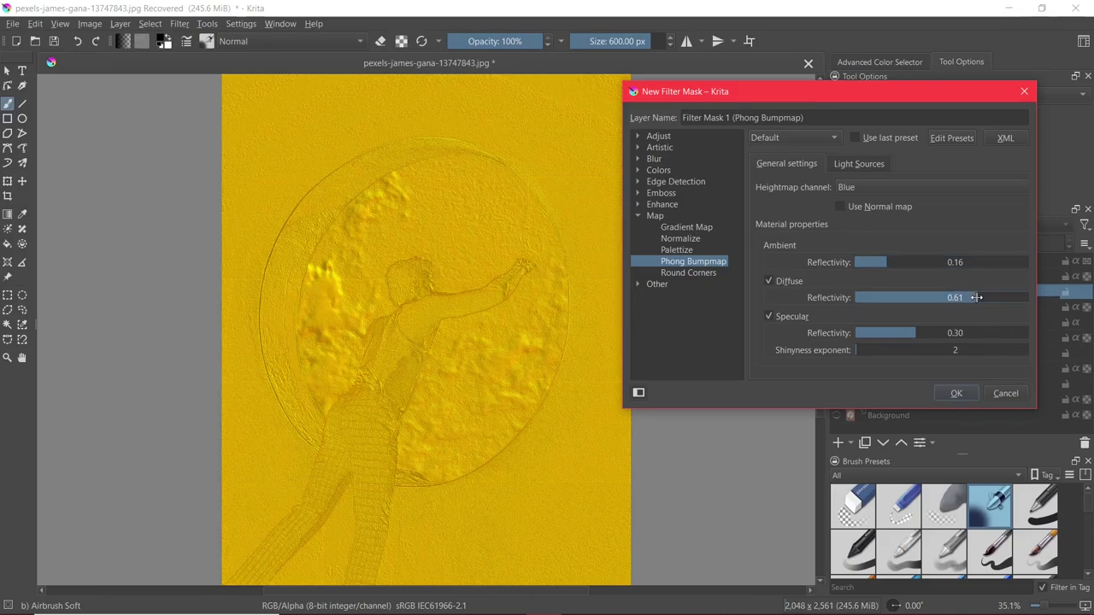
drag(912, 334, 937, 333)
drag(862, 349, 912, 351)
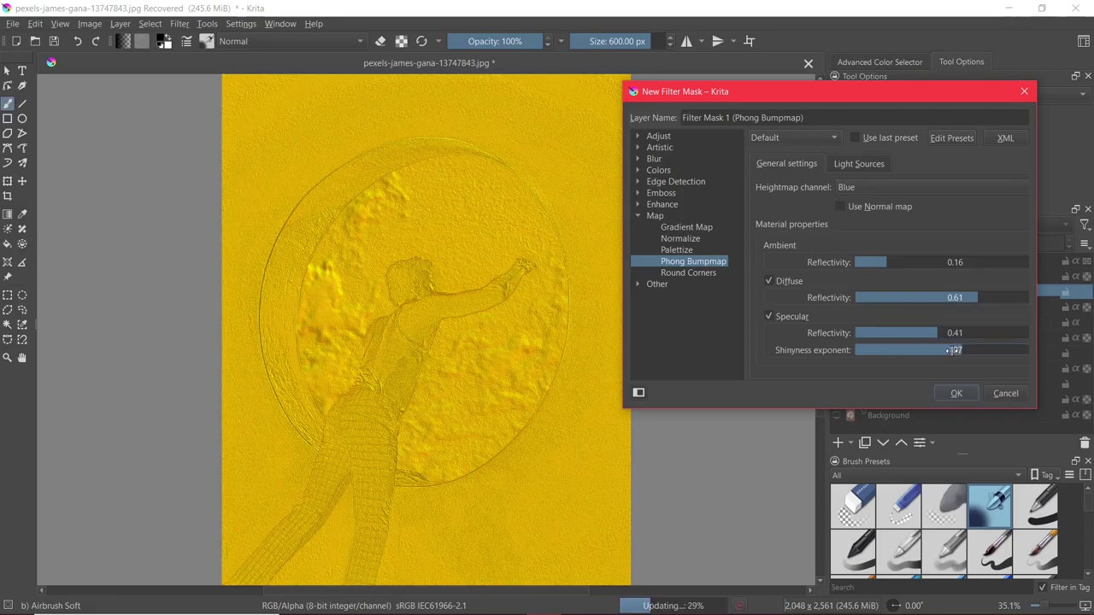
- Try Round Corners, then Random Noise from the Other category at level 78
click(687, 273)
click(638, 216)
click(638, 228)
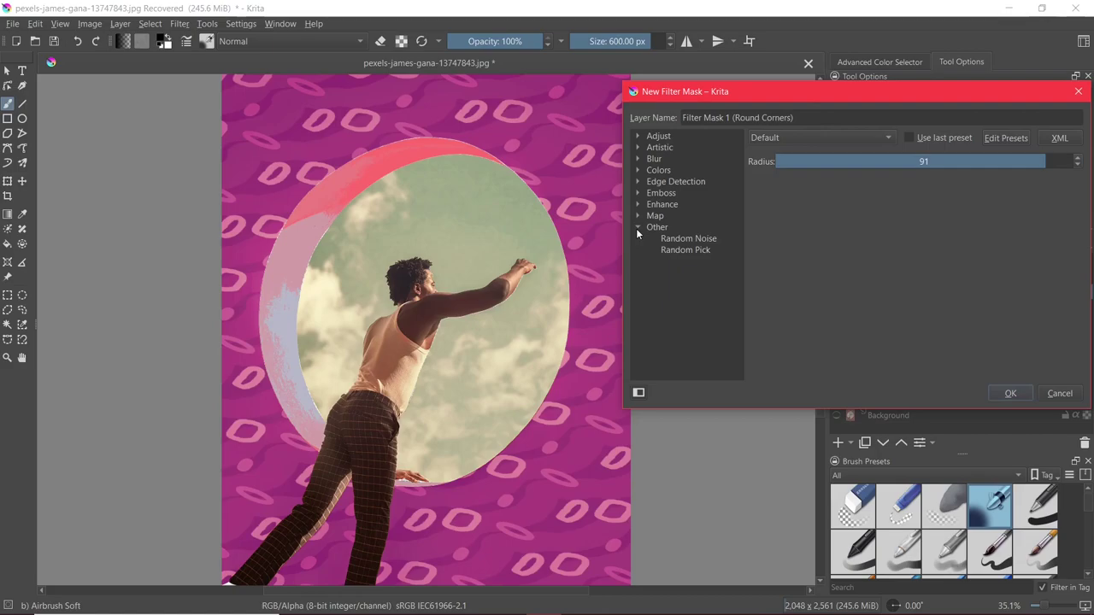
click(637, 216)
click(675, 296)
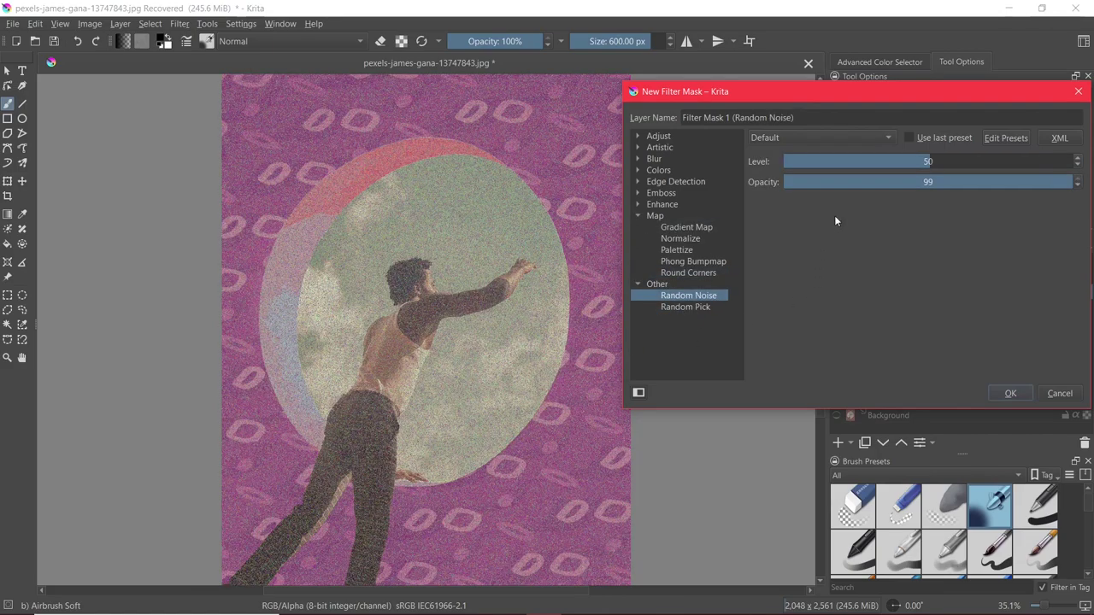
drag(927, 160, 1014, 161)
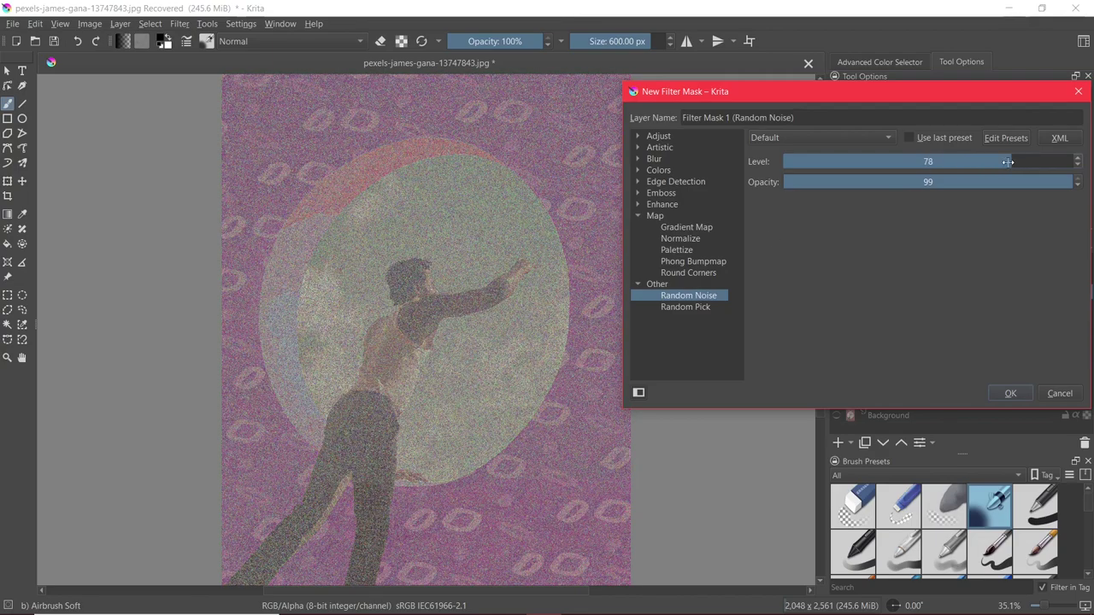
- Apply a Random Pick mask with level 84, window size 85 and opacity 55
click(706, 307)
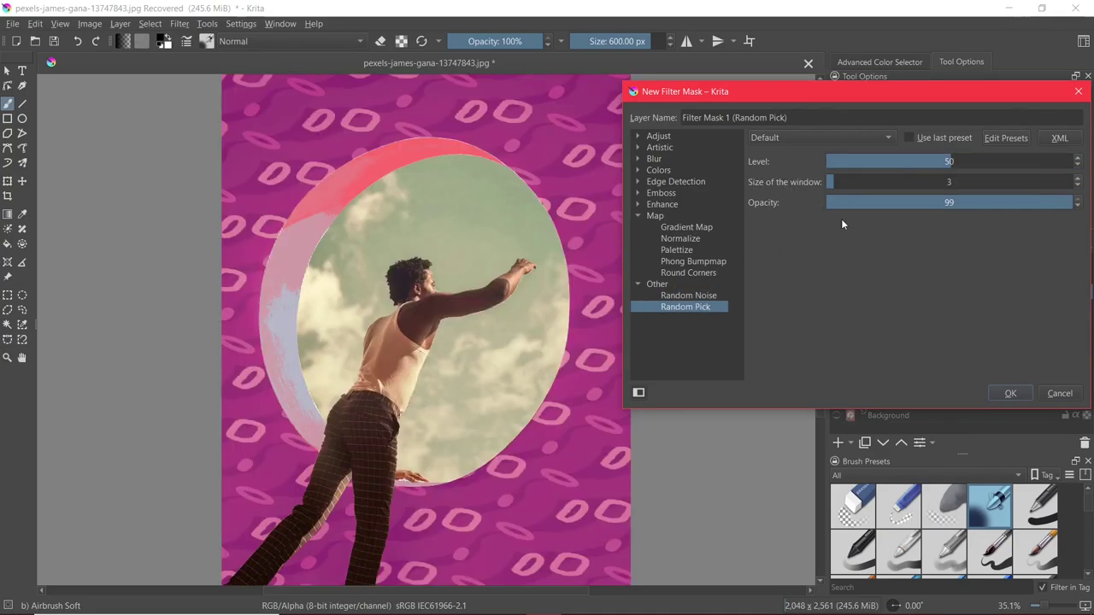
drag(949, 160, 1035, 161)
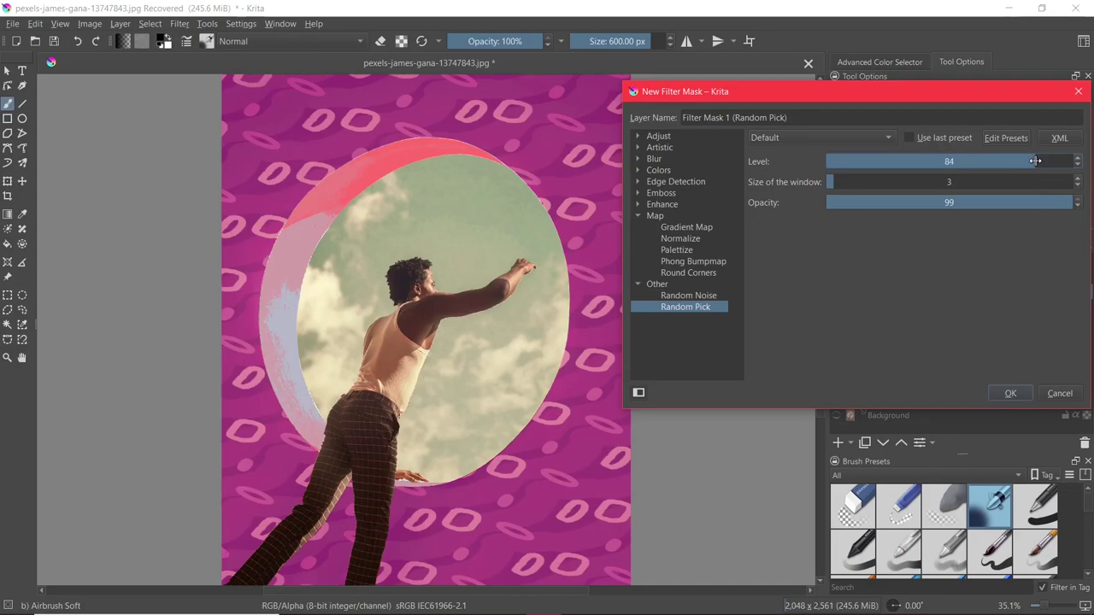
drag(836, 182, 955, 182)
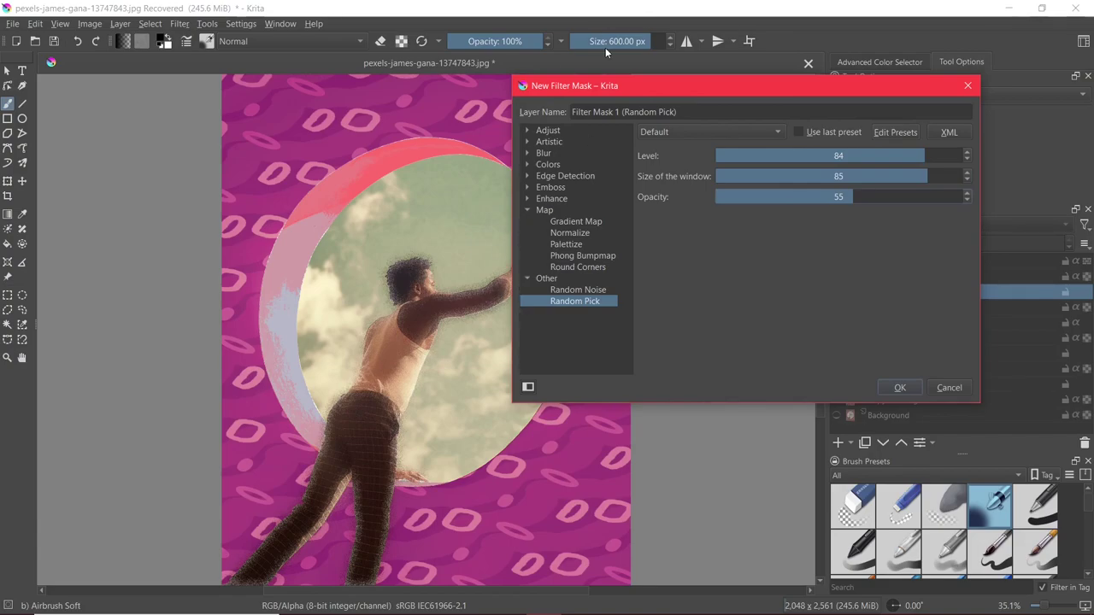
drag(607, 86, 548, 92)
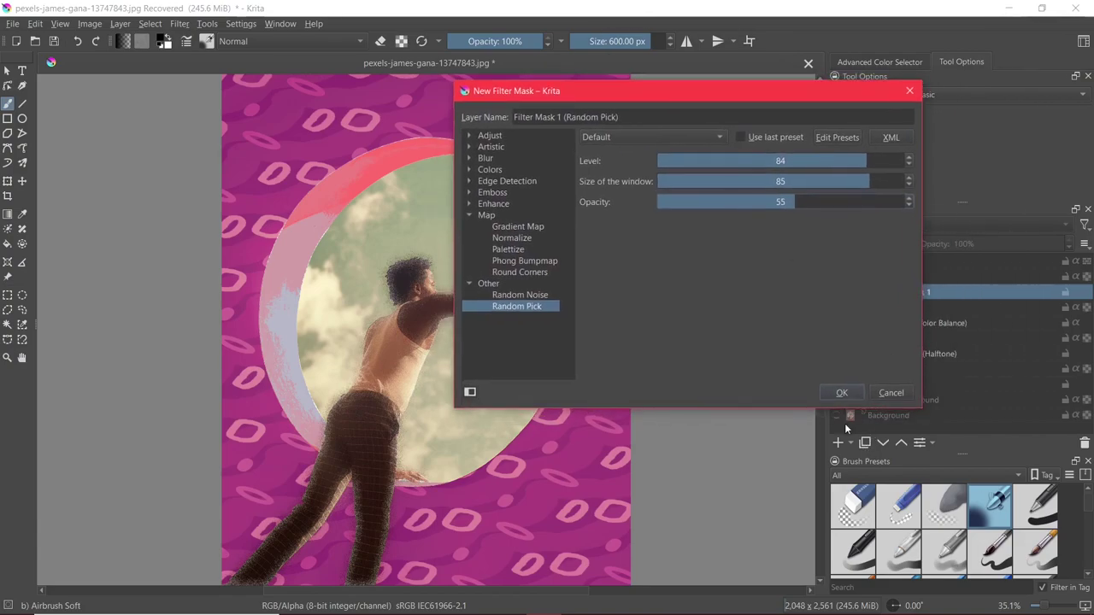
click(842, 393)
- Zoom and pan to inspect the character, reselecting the Color Balance layer and Random Pick mask
key(plus)
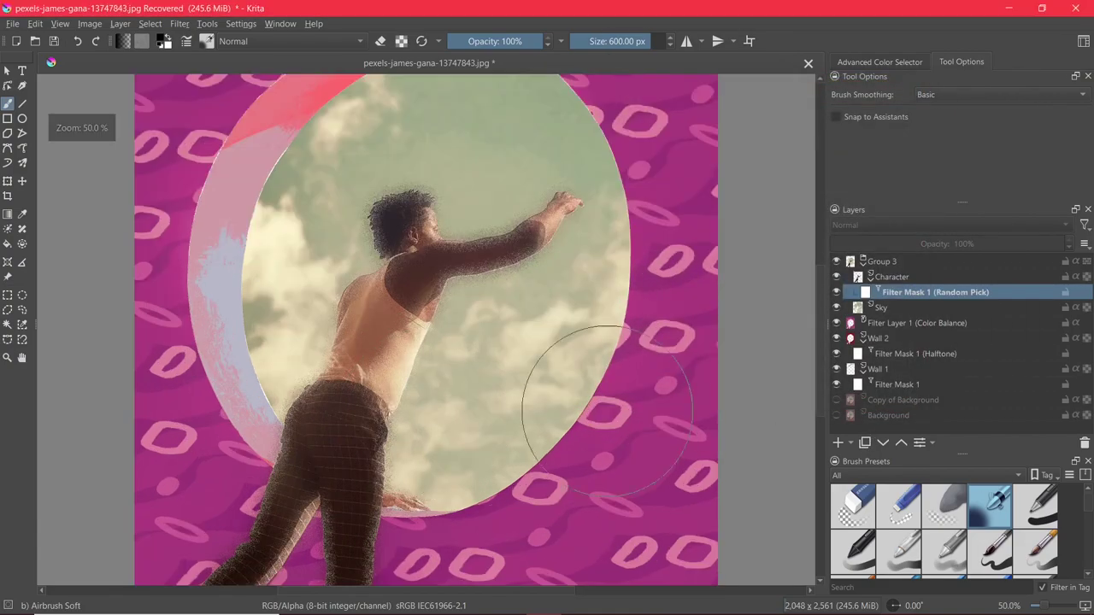
key(plus)
drag(635, 305, 657, 345)
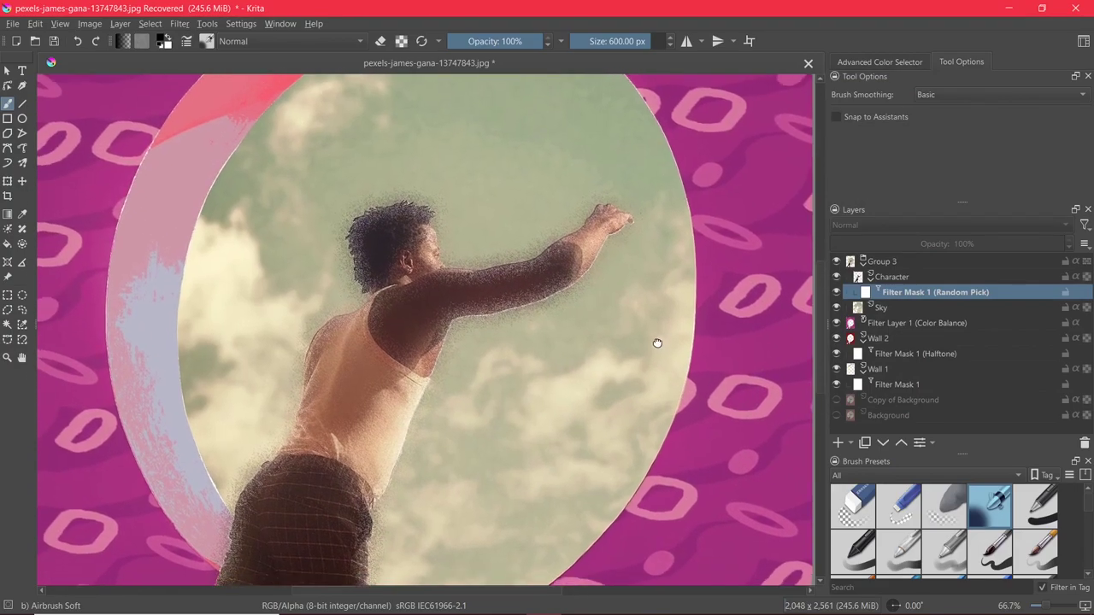
key(minus)
click(899, 323)
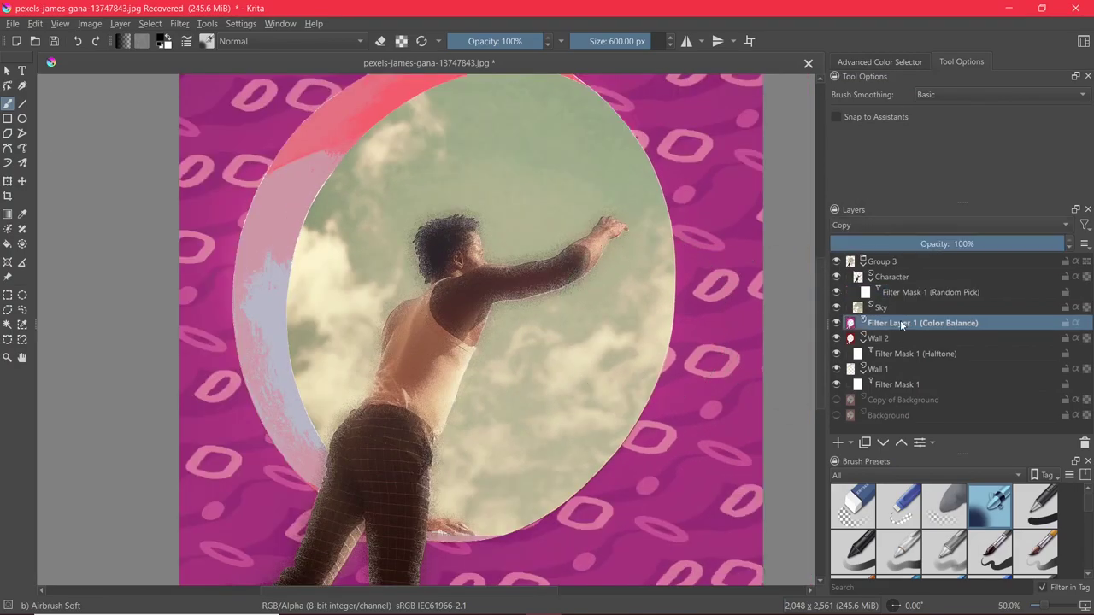
click(876, 292)
key(minus)
key(minus)
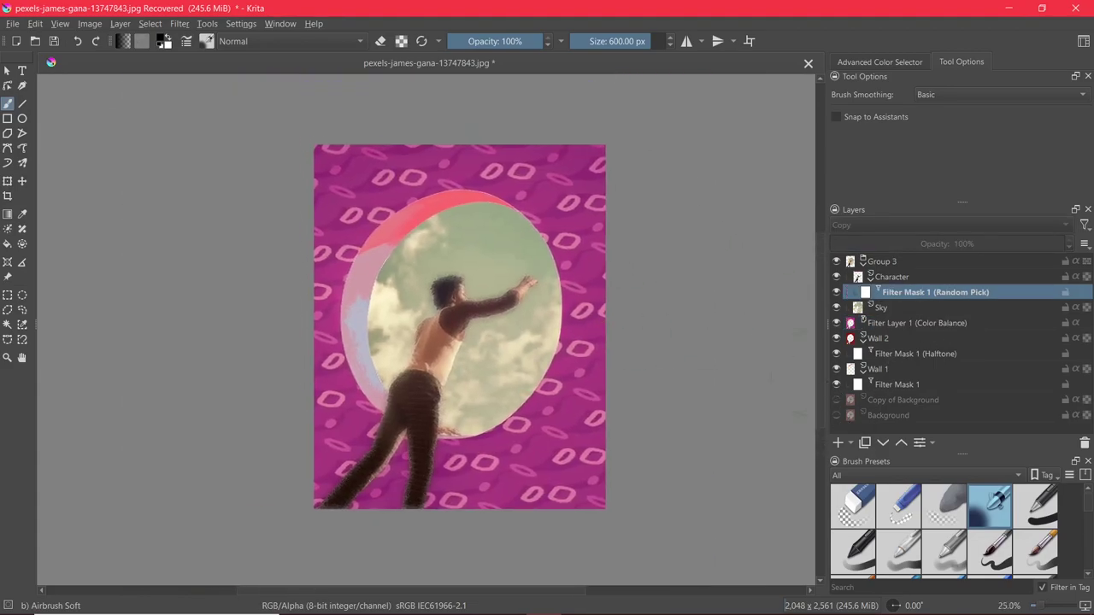
scroll(390, 293, up, 3)
scroll(391, 341, down, 2)
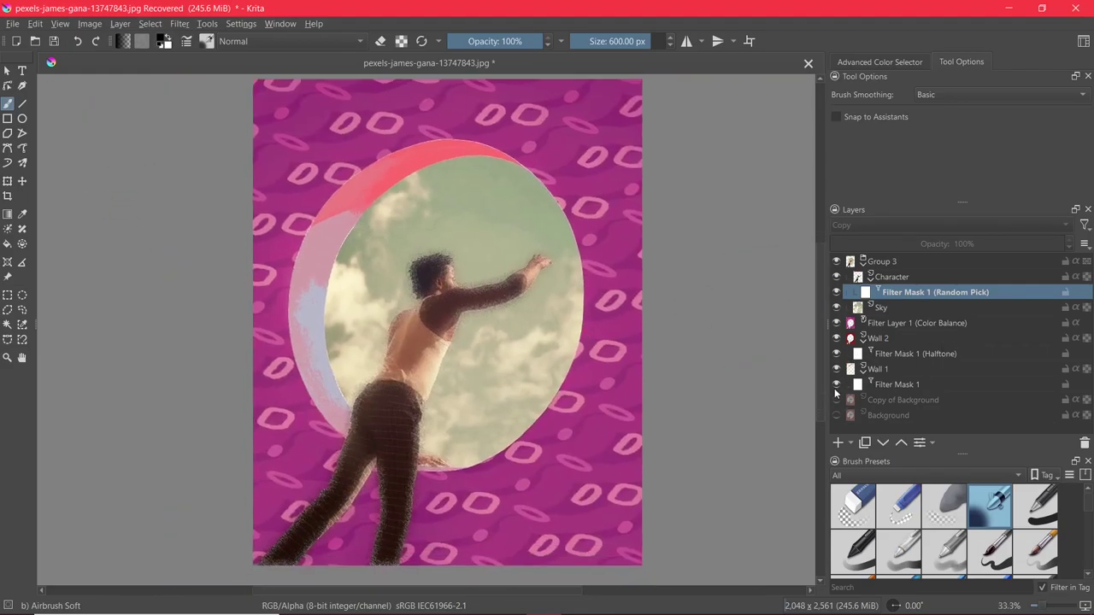
- Hide Group 3, Color Balance, Wall 2 and Wall 1, and show Copy of Background
click(836, 262)
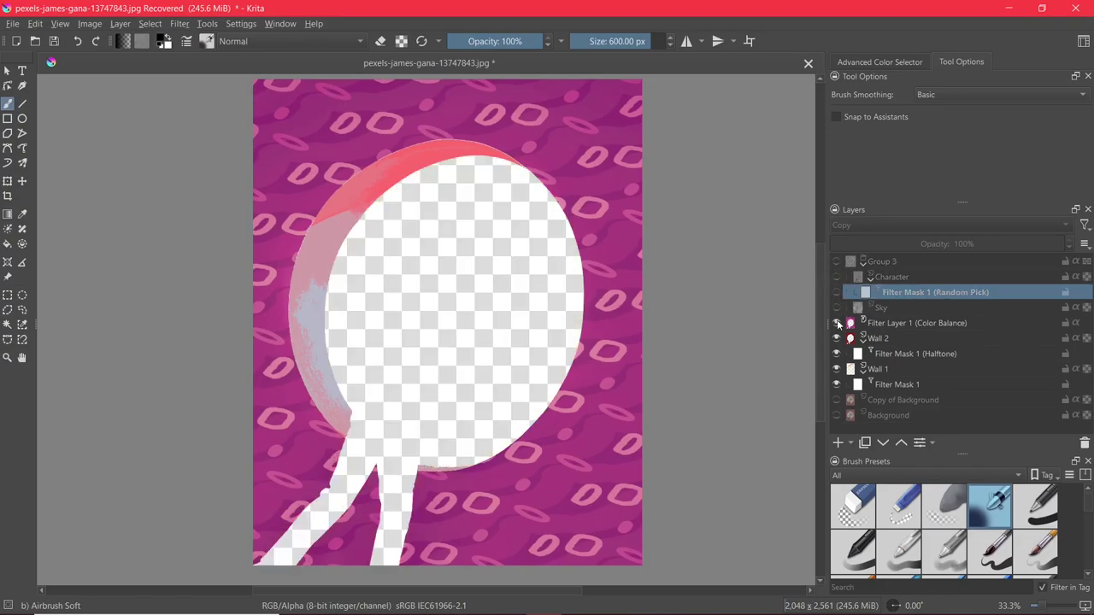
click(836, 323)
click(836, 338)
click(836, 369)
click(836, 400)
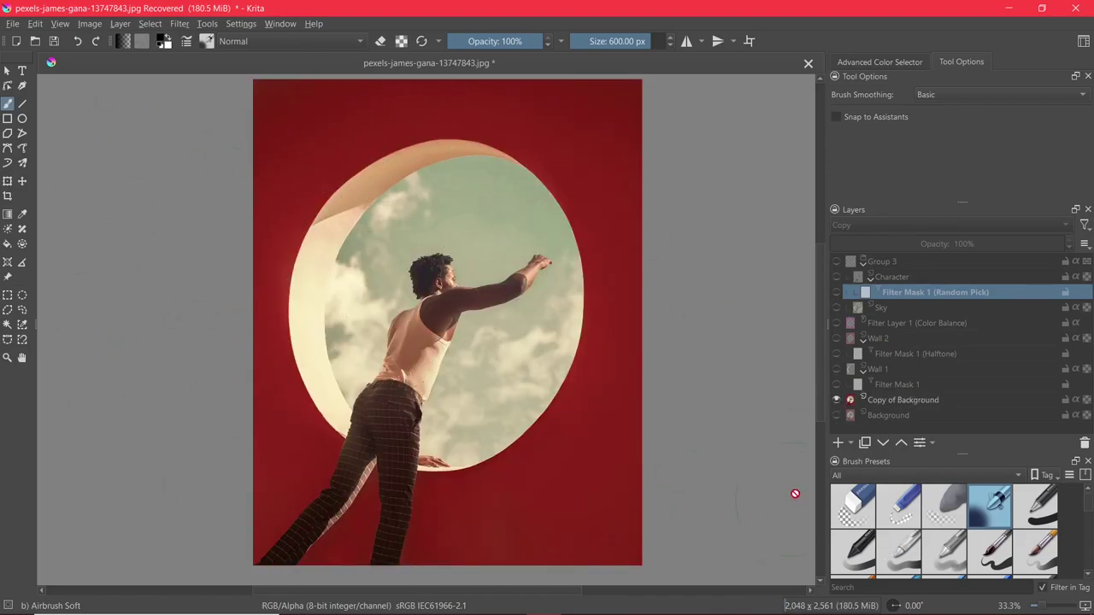
- Turn Wall 1, Wall 2, Color Balance, Group 3 and Character visible again
click(835, 369)
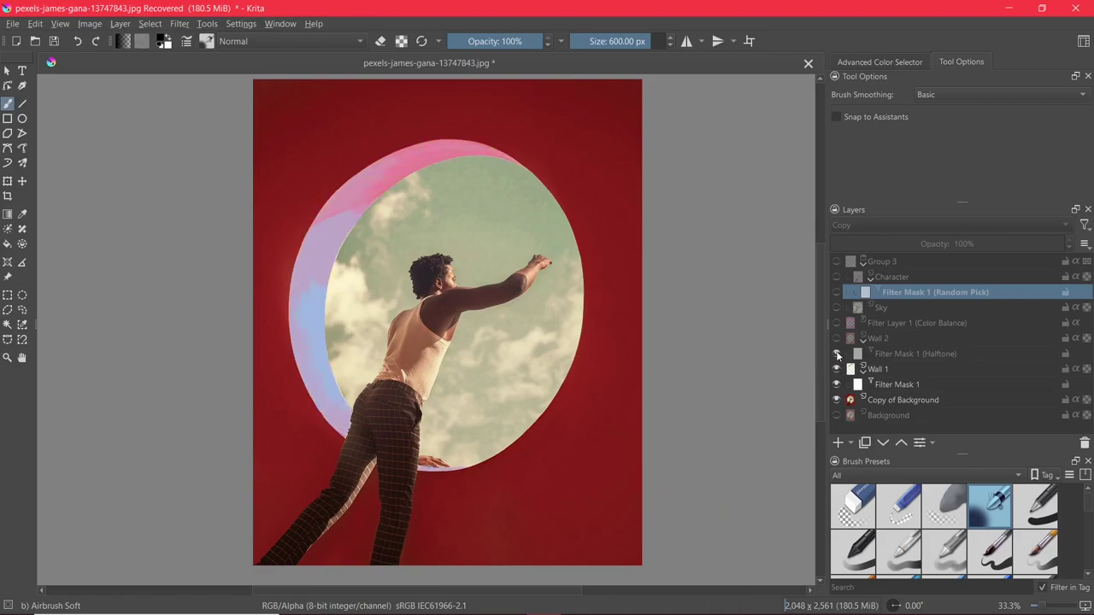
click(837, 340)
click(837, 323)
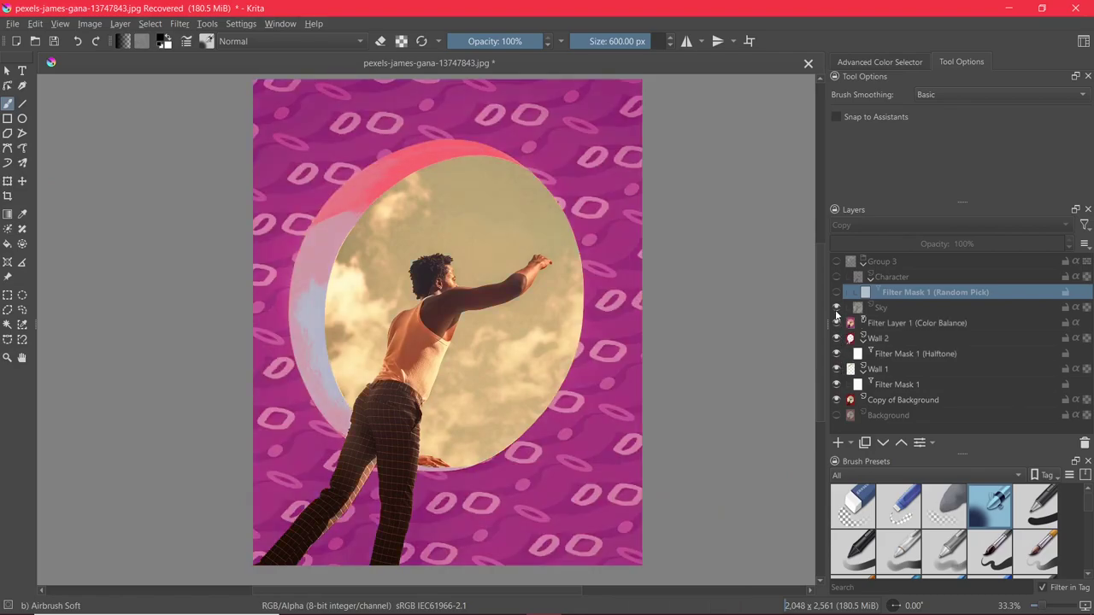
click(836, 277)
click(836, 261)
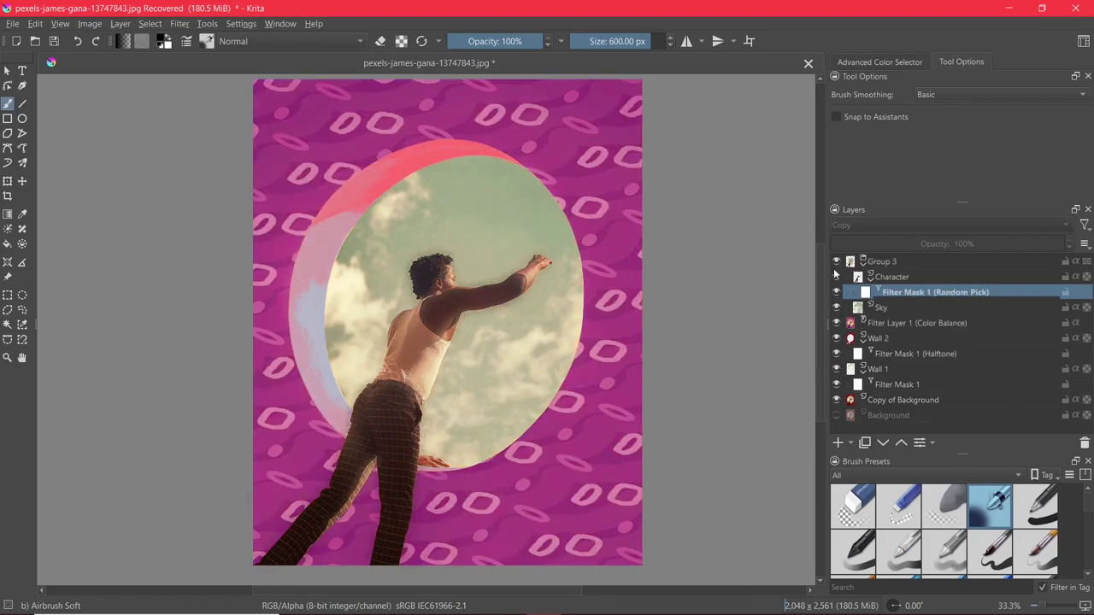